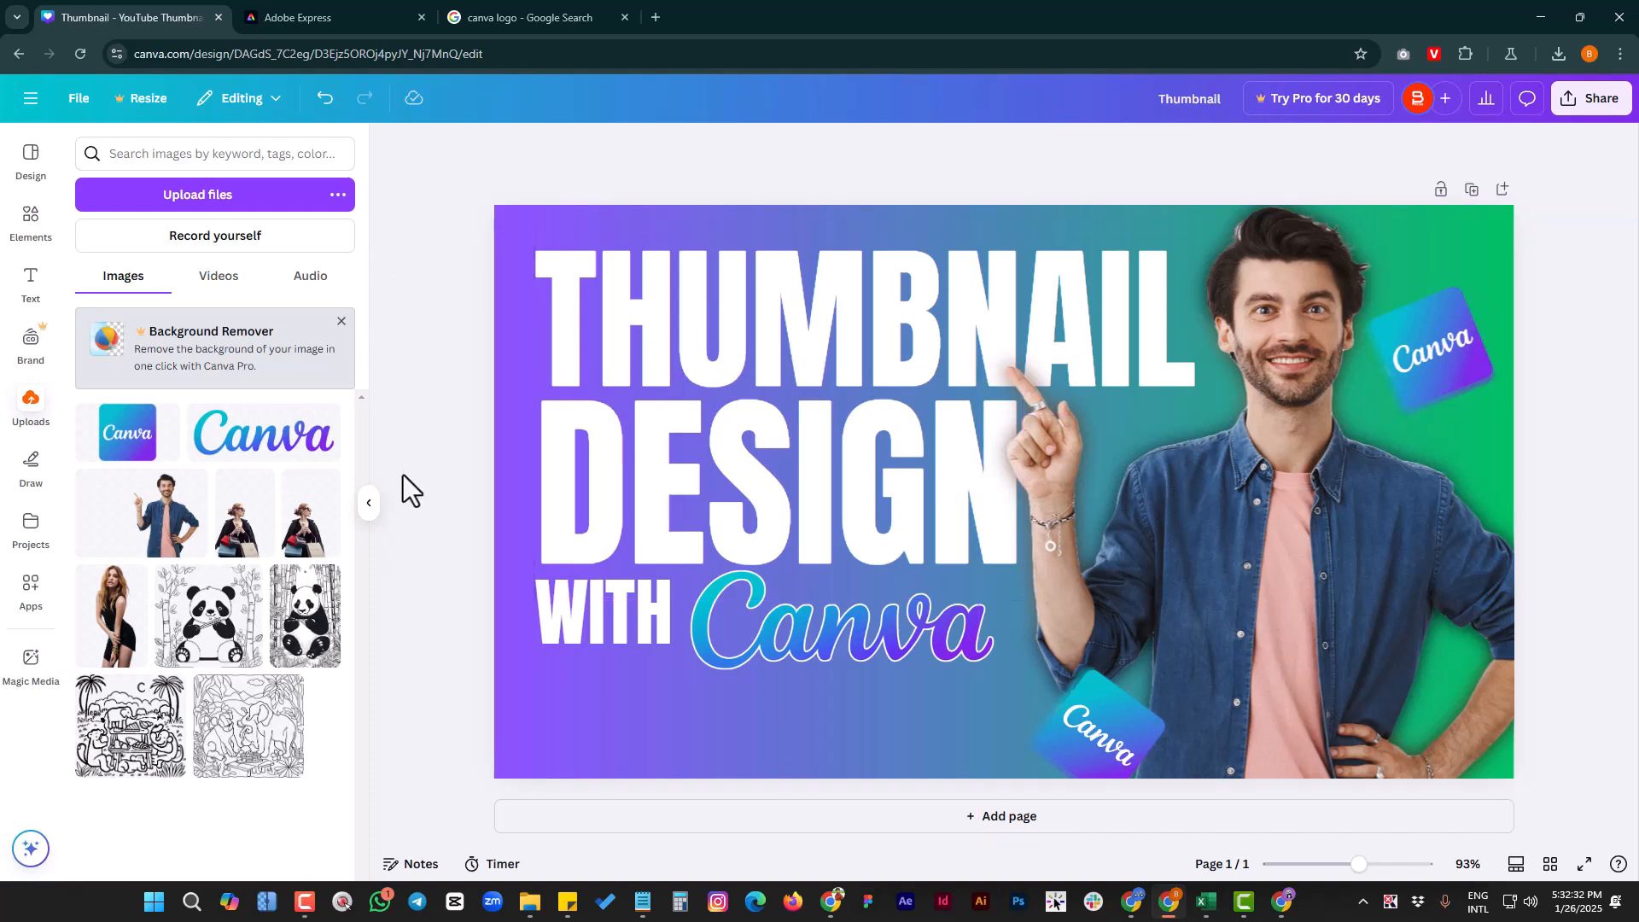
- Add a blank second page below the finished thumbnail design
{"action": "left_click", "coordinate": [368, 503]}
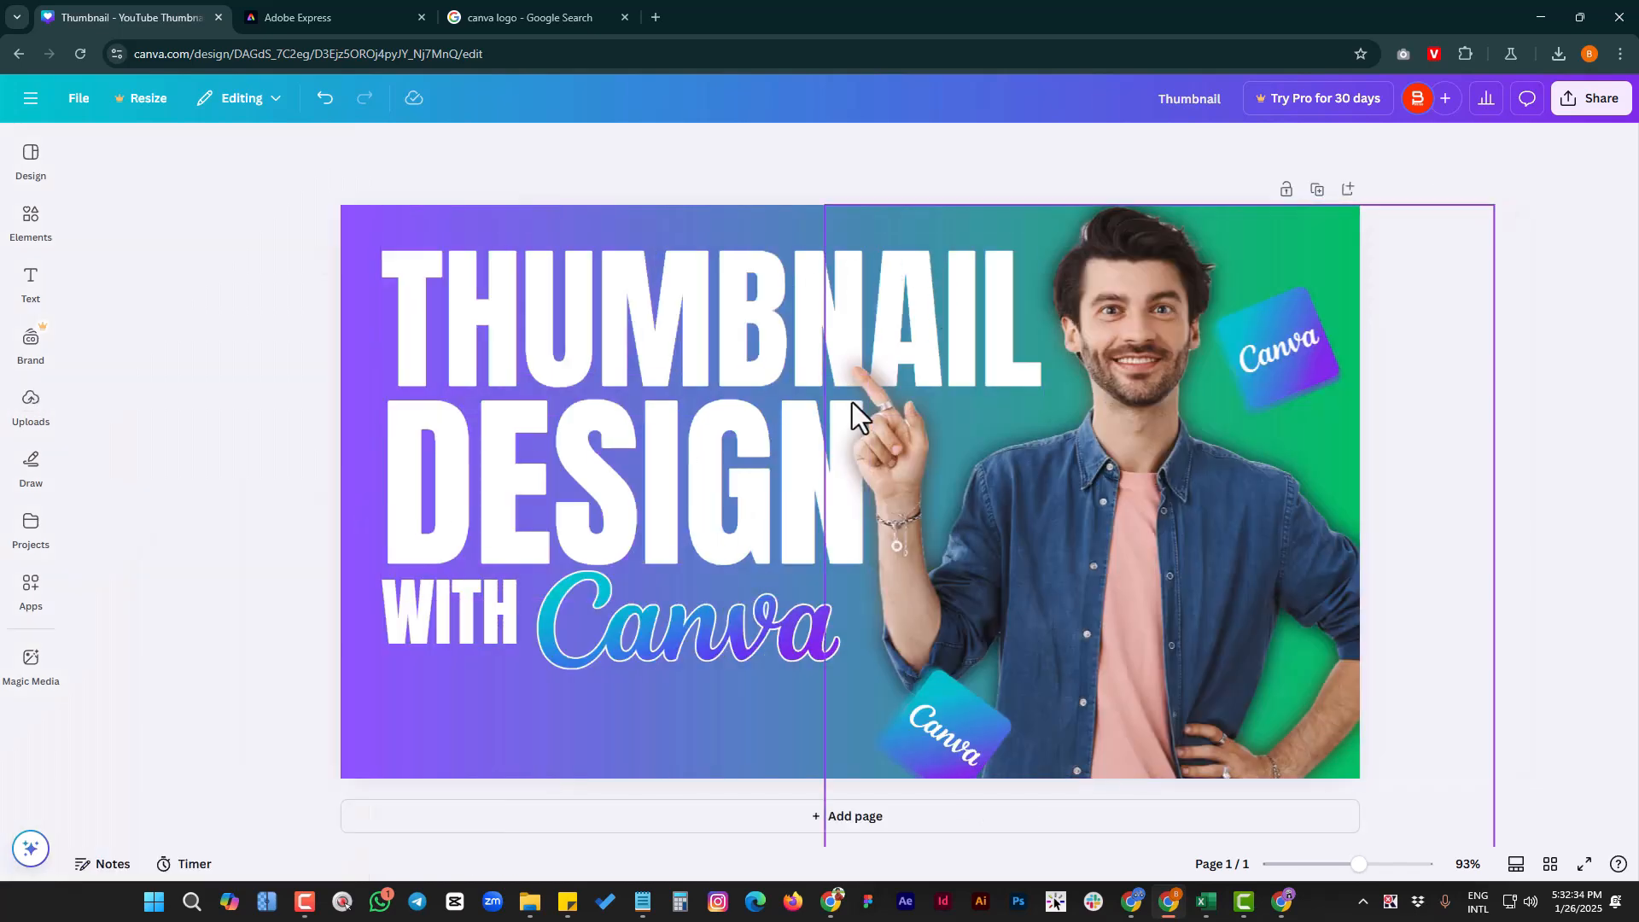
{"action": "scroll", "coordinate": [832, 444], "scroll_direction": "down", "scroll_amount": 1}
{"action": "scroll", "coordinate": [811, 499], "scroll_direction": "up", "scroll_amount": 1}
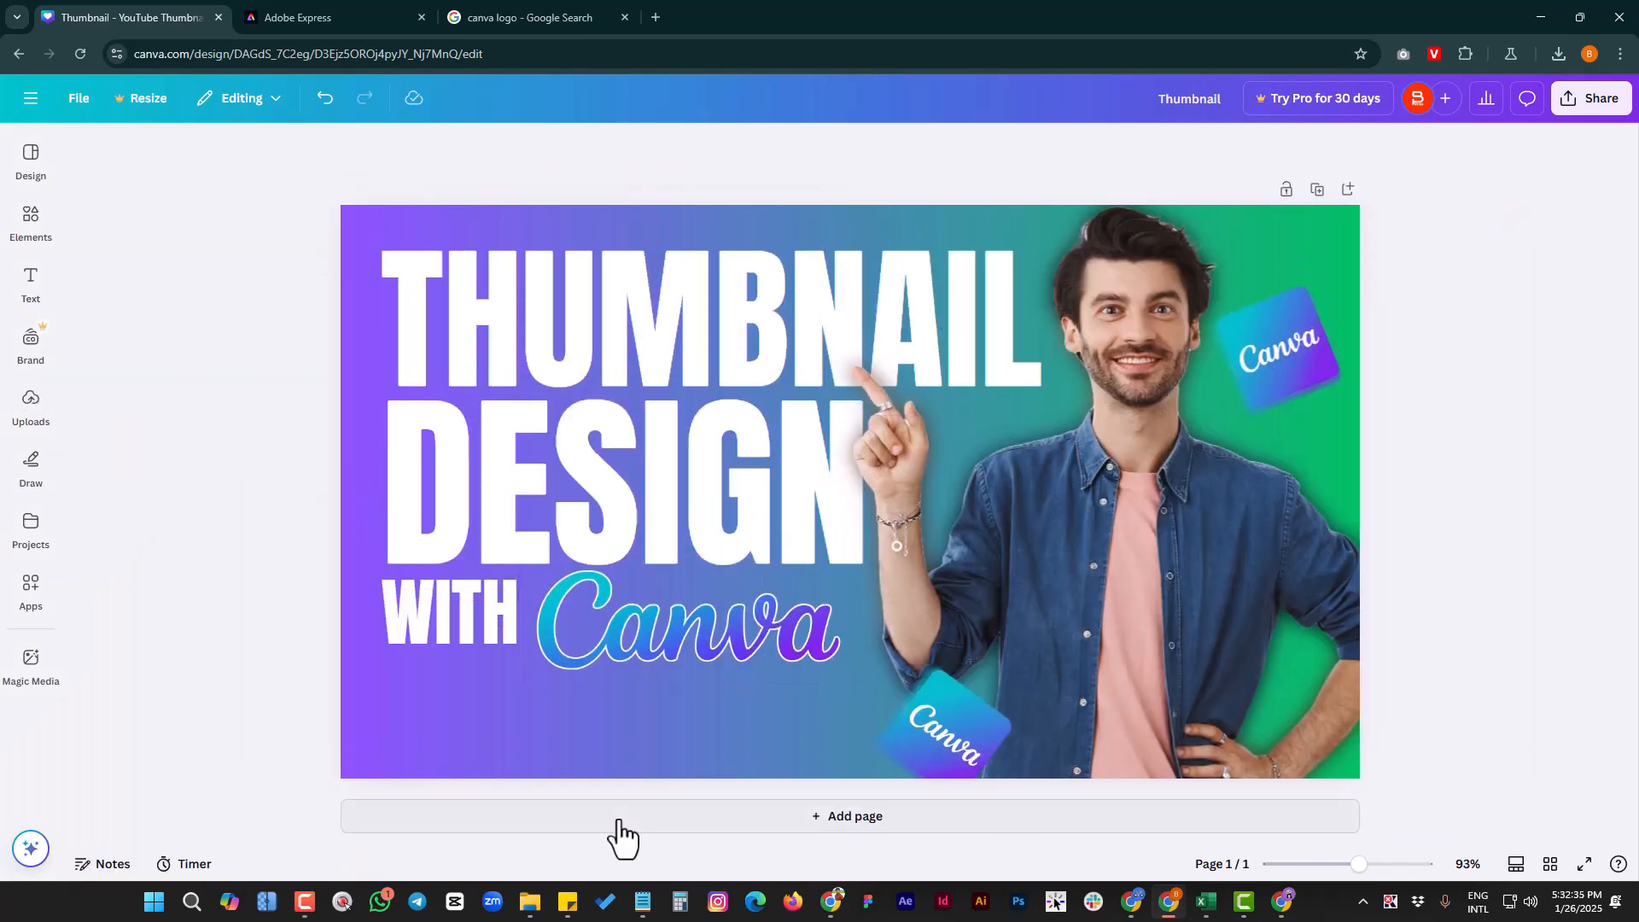
{"action": "left_click", "coordinate": [884, 820]}
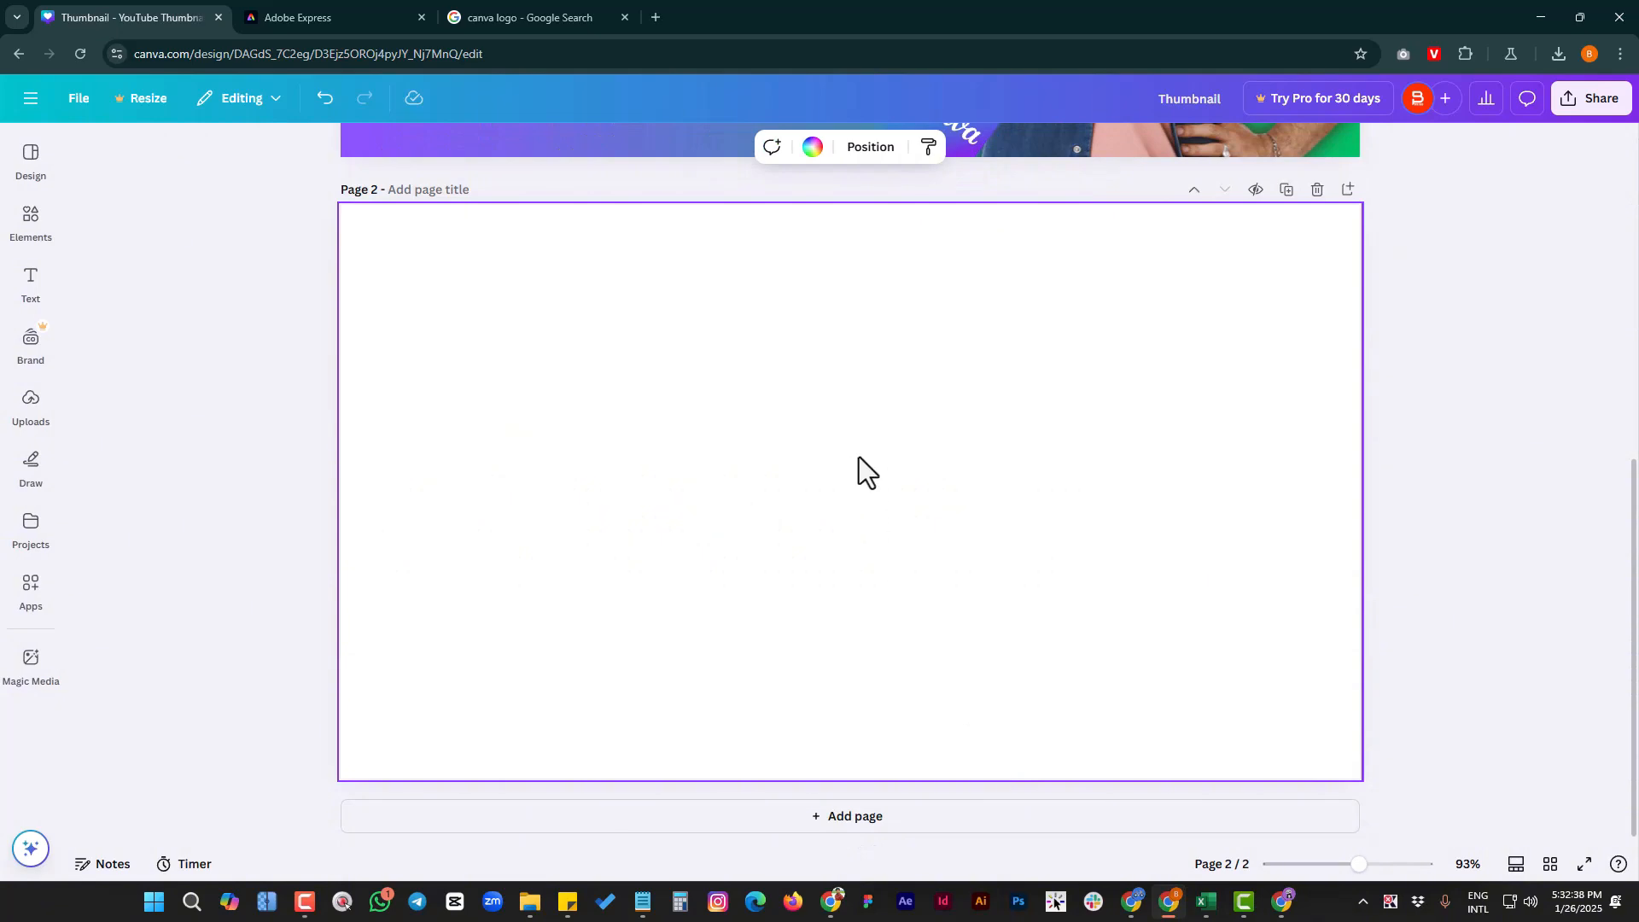
- Examine the finished thumbnail on page 1, including its gradient background shape, as the reference for blank page 2
{"action": "scroll", "coordinate": [859, 453], "scroll_direction": "up", "scroll_amount": 7}
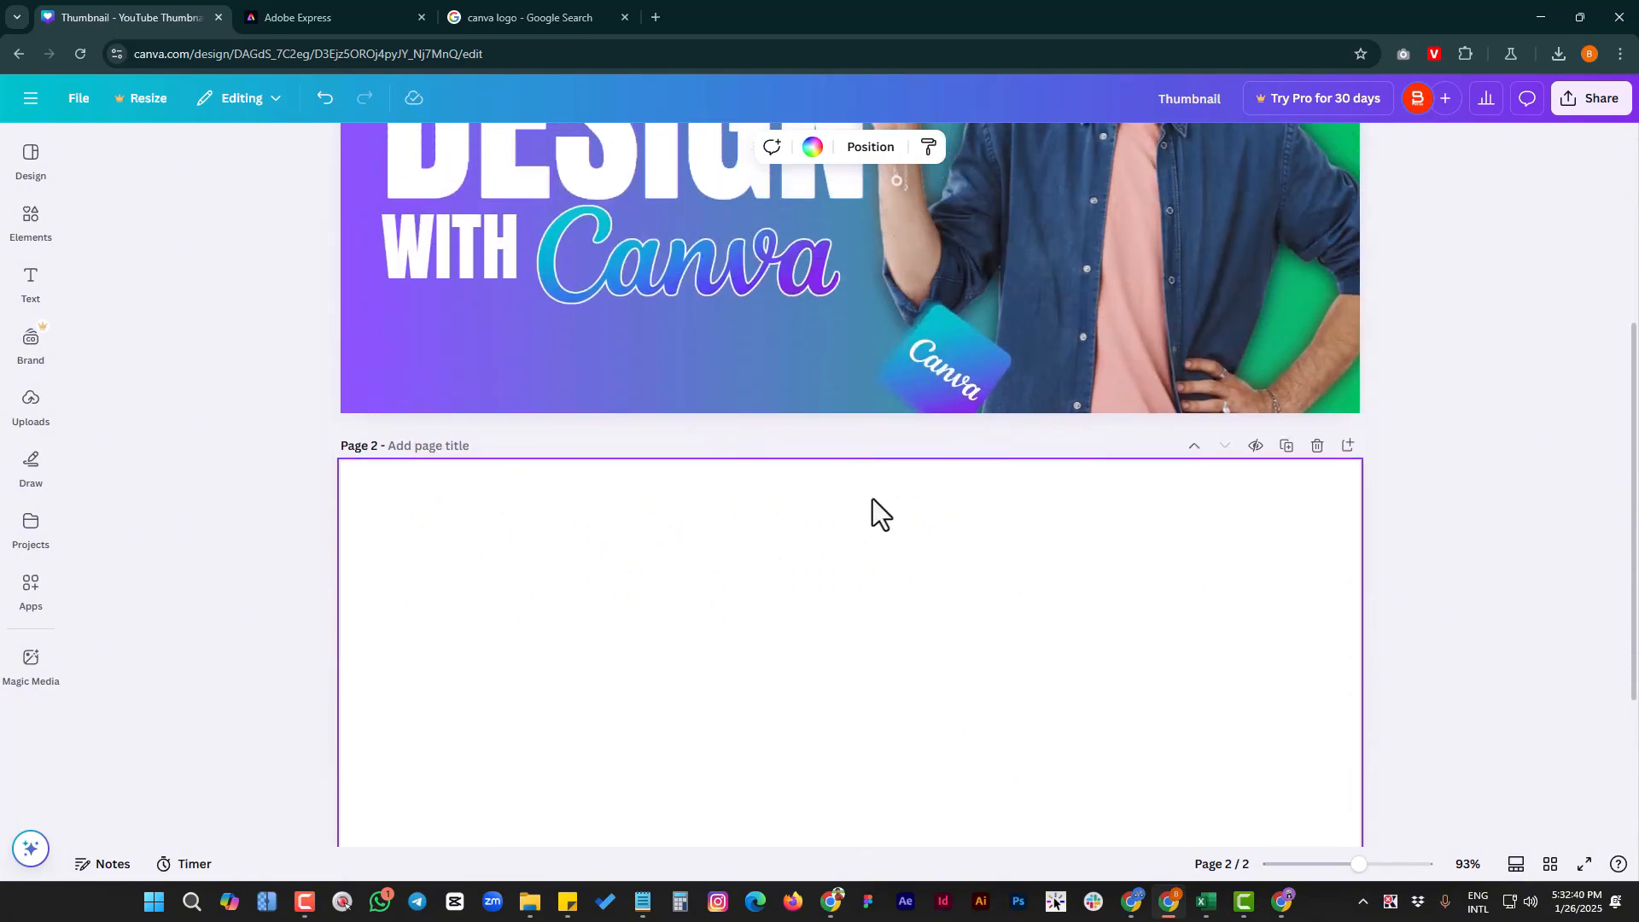
{"action": "scroll", "coordinate": [862, 514], "scroll_direction": "down", "scroll_amount": 3}
{"action": "scroll", "coordinate": [846, 521], "scroll_direction": "up", "scroll_amount": 4}
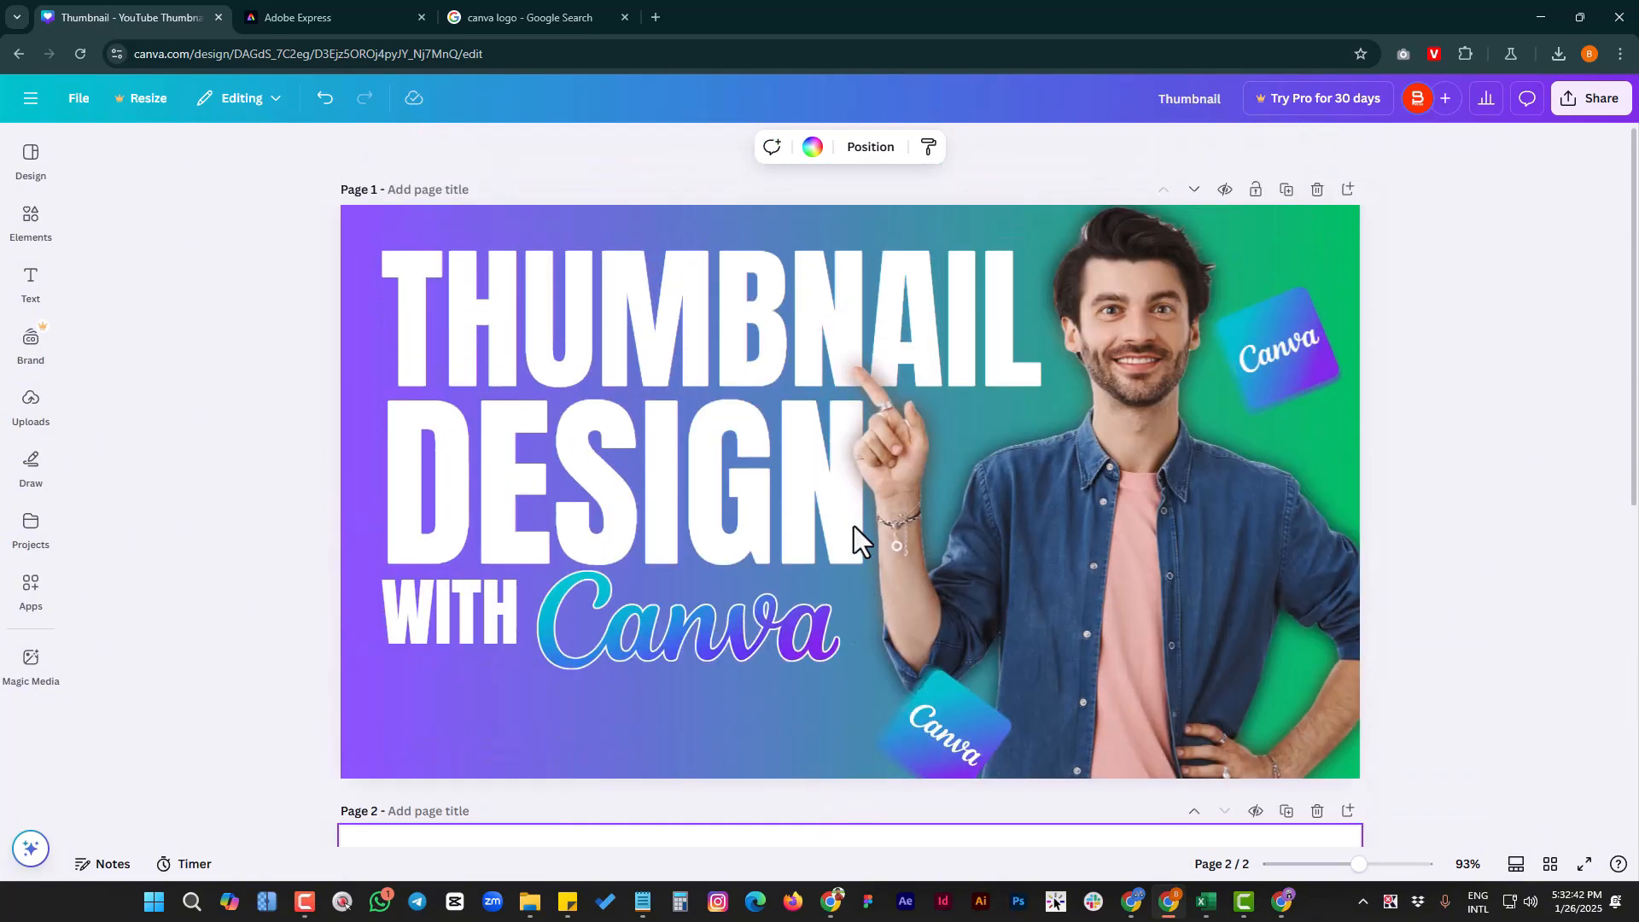
{"action": "scroll", "coordinate": [857, 526], "scroll_direction": "down", "scroll_amount": 6}
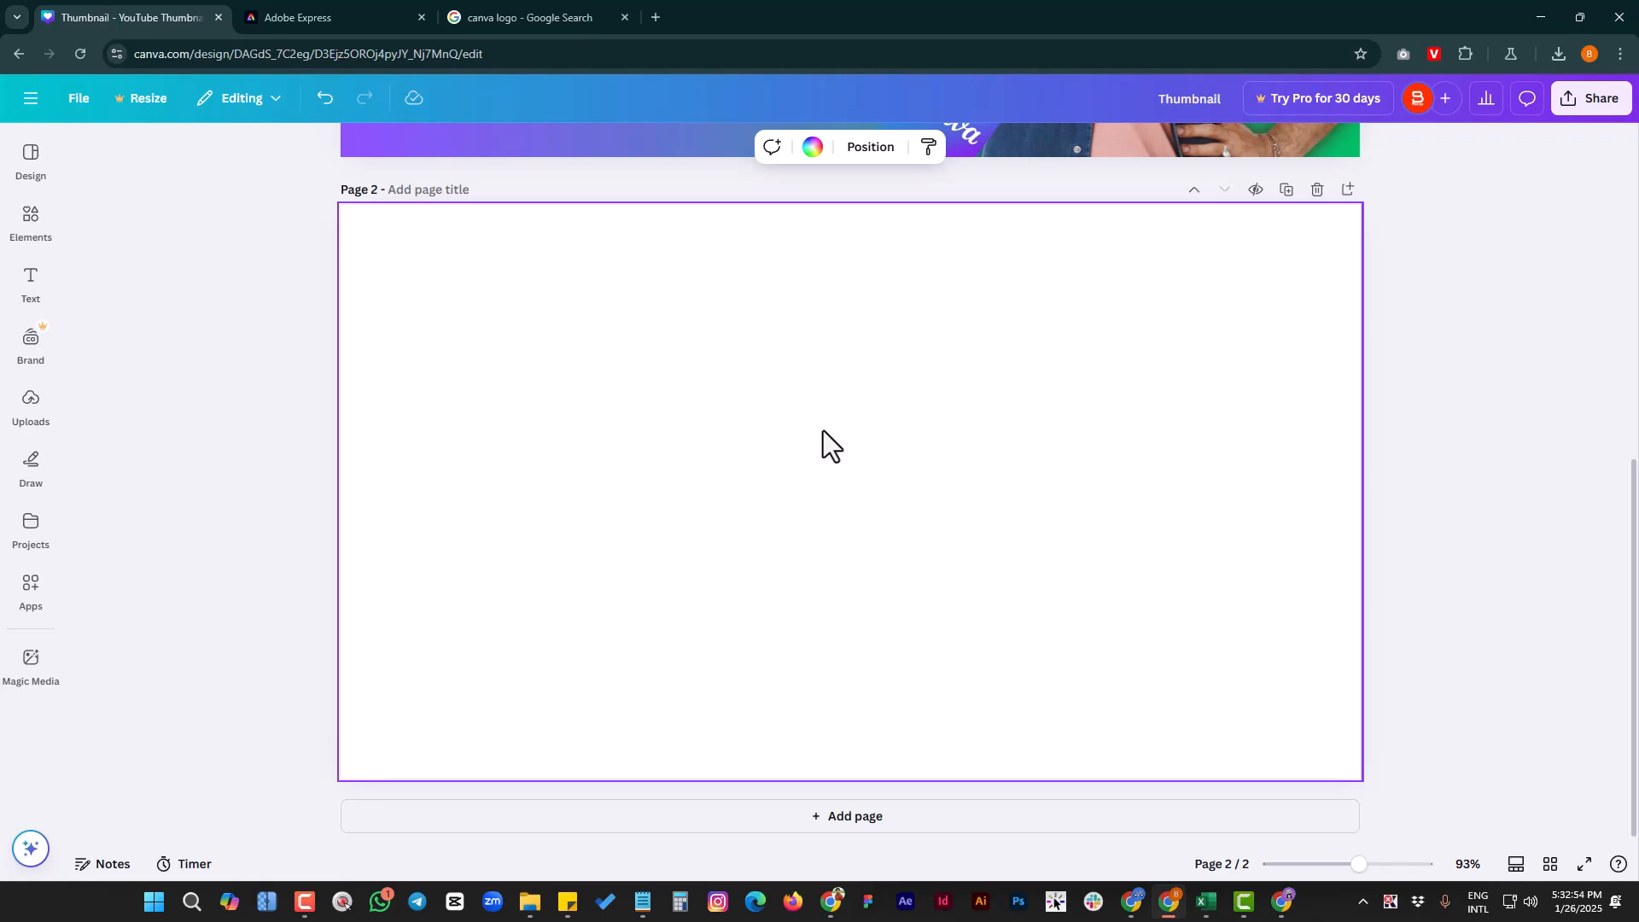
{"action": "scroll", "coordinate": [822, 502], "scroll_direction": "up", "scroll_amount": 7}
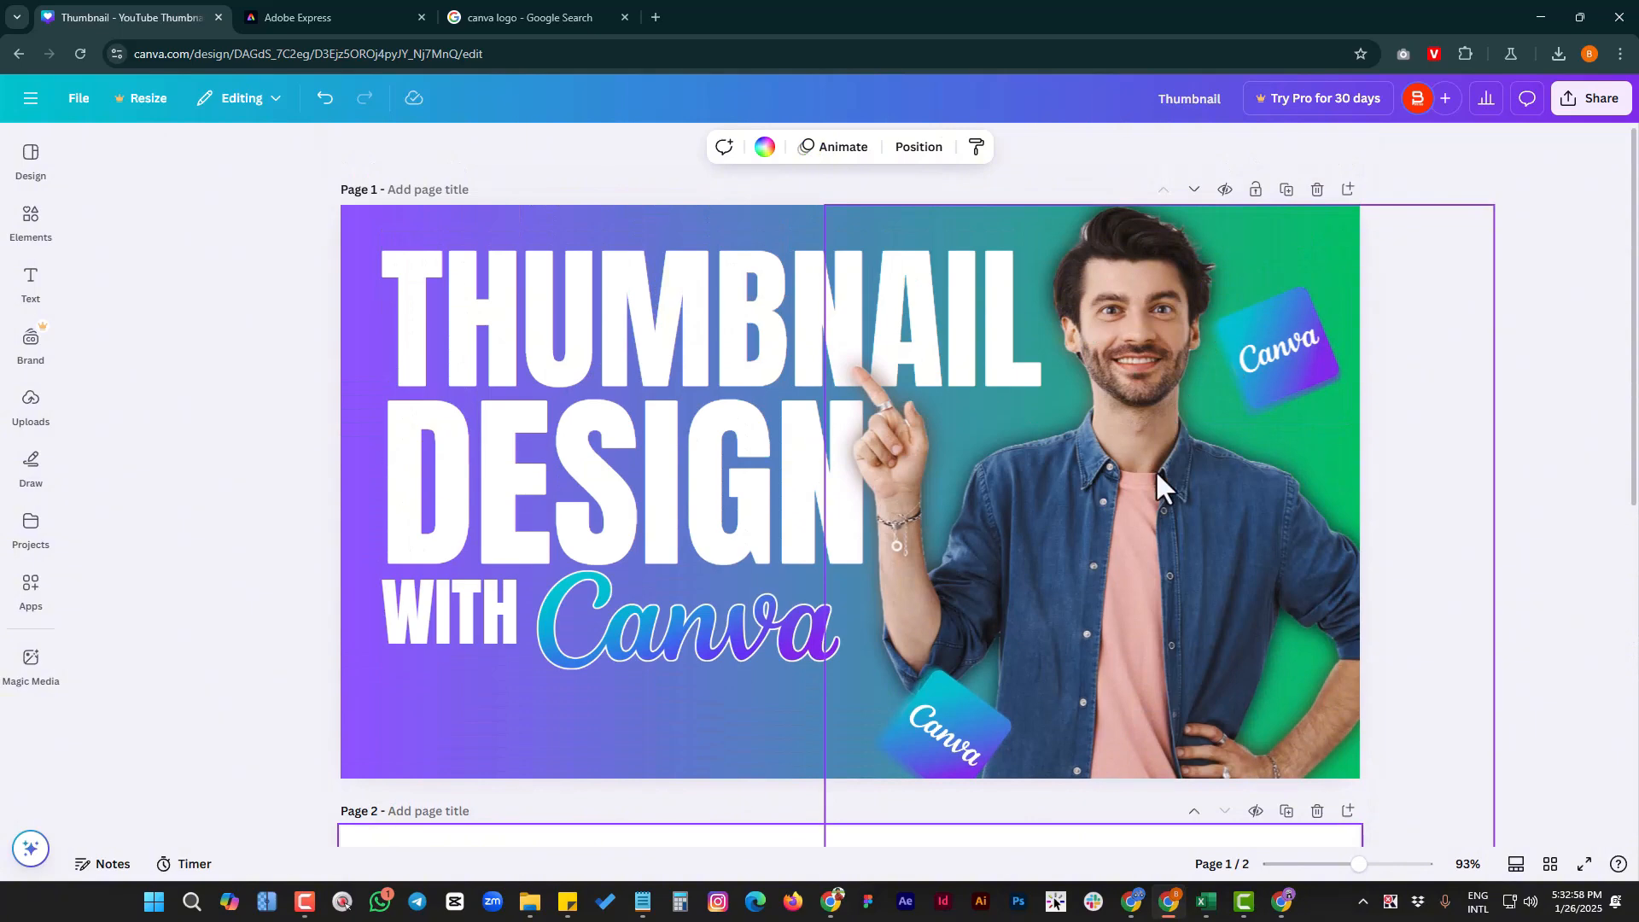
{"action": "left_click", "coordinate": [367, 530]}
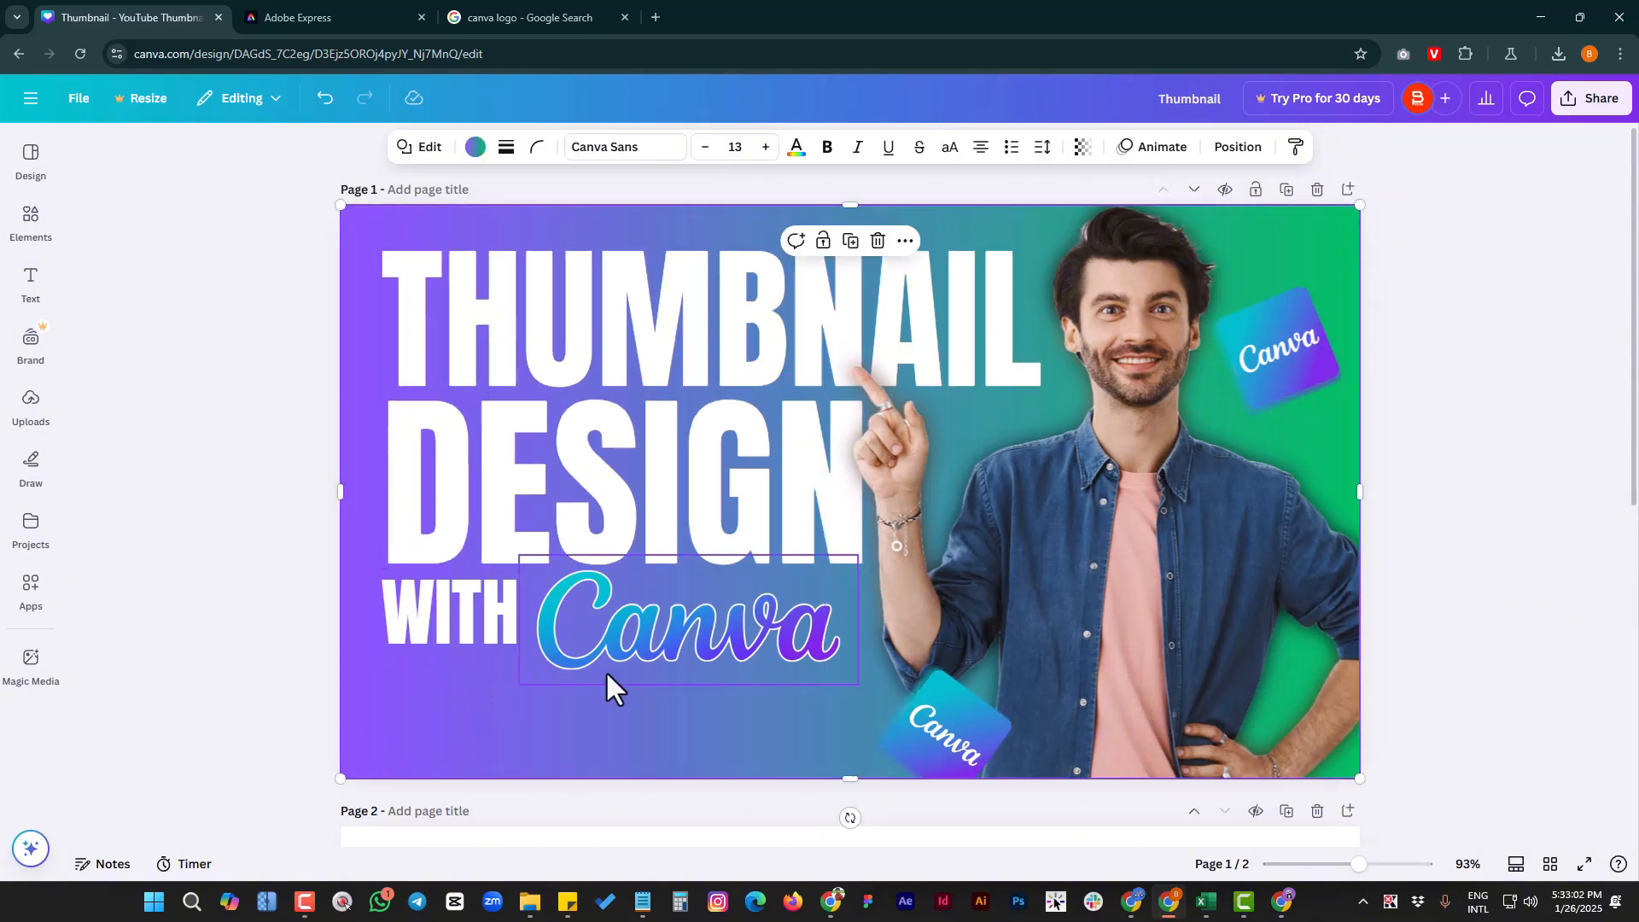
{"action": "scroll", "coordinate": [608, 675], "scroll_direction": "down", "scroll_amount": 7}
- Clear the "canva logo" element search, add a square shape to page 2 and stretch it to cover the whole page
{"action": "left_click", "coordinate": [30, 220]}
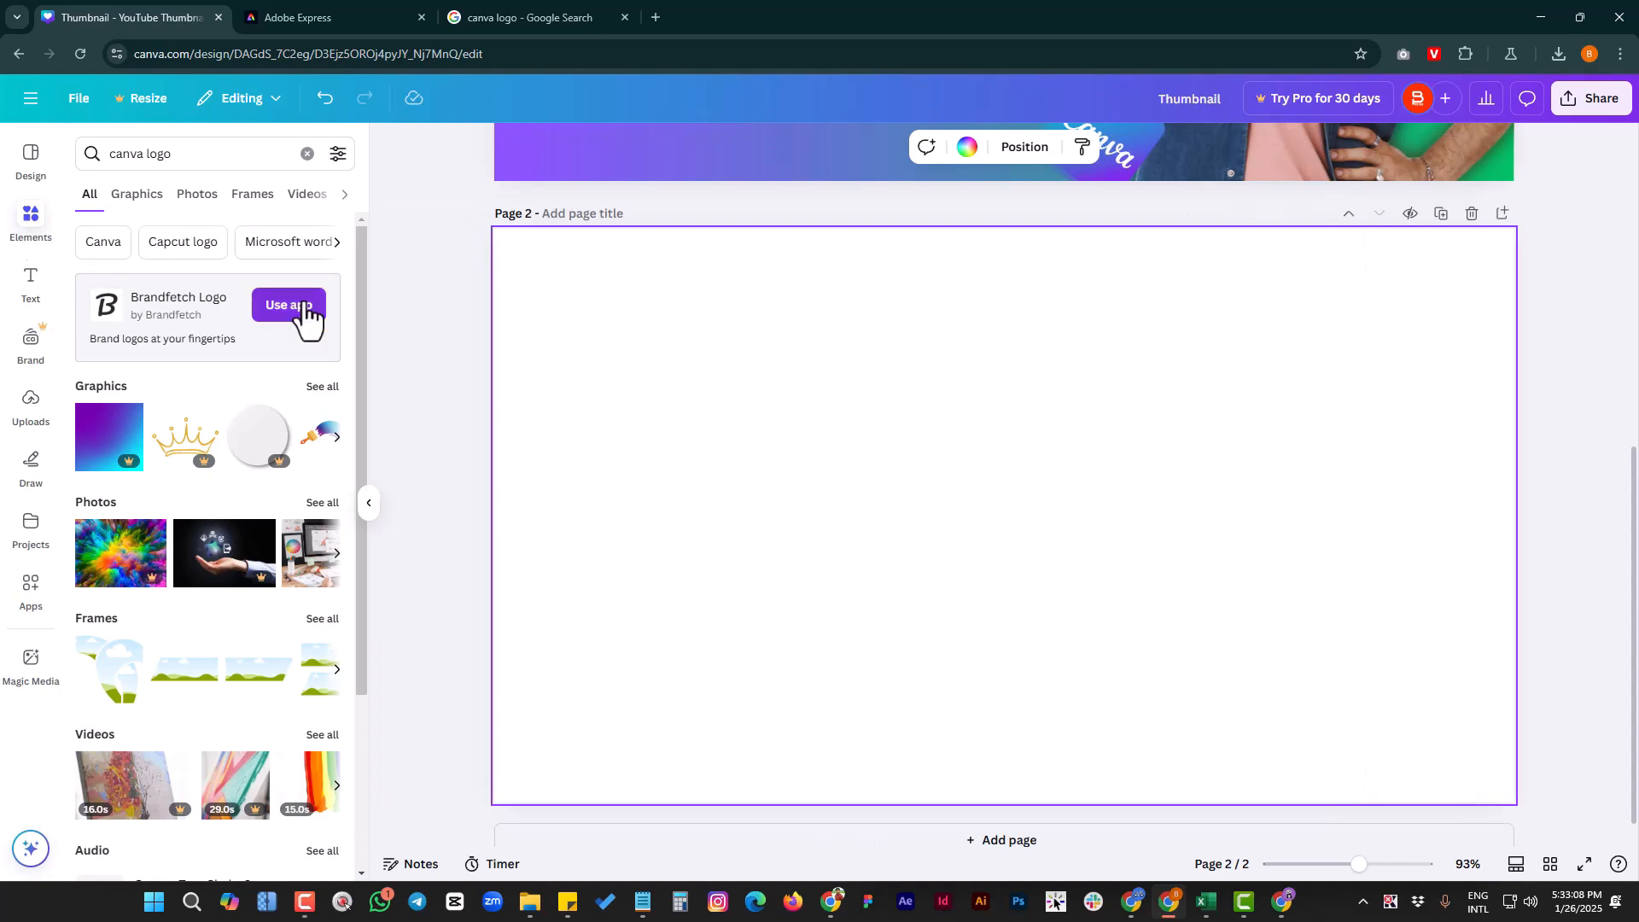
{"action": "scroll", "coordinate": [272, 581], "scroll_direction": "down", "scroll_amount": 3}
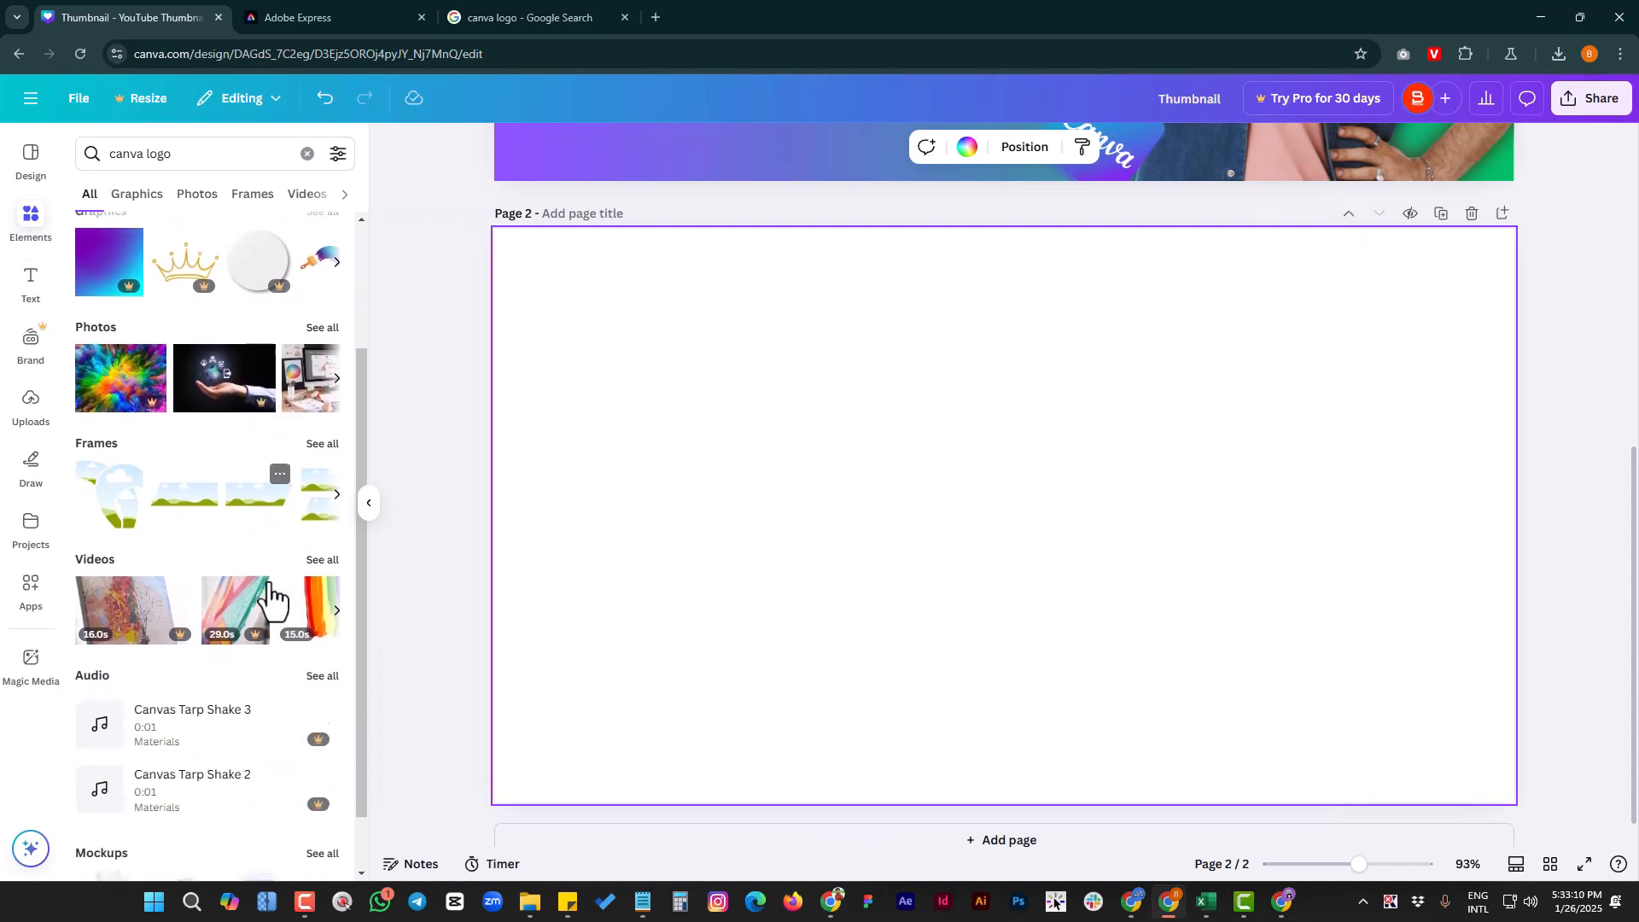
{"action": "scroll", "coordinate": [269, 588], "scroll_direction": "up", "scroll_amount": 3}
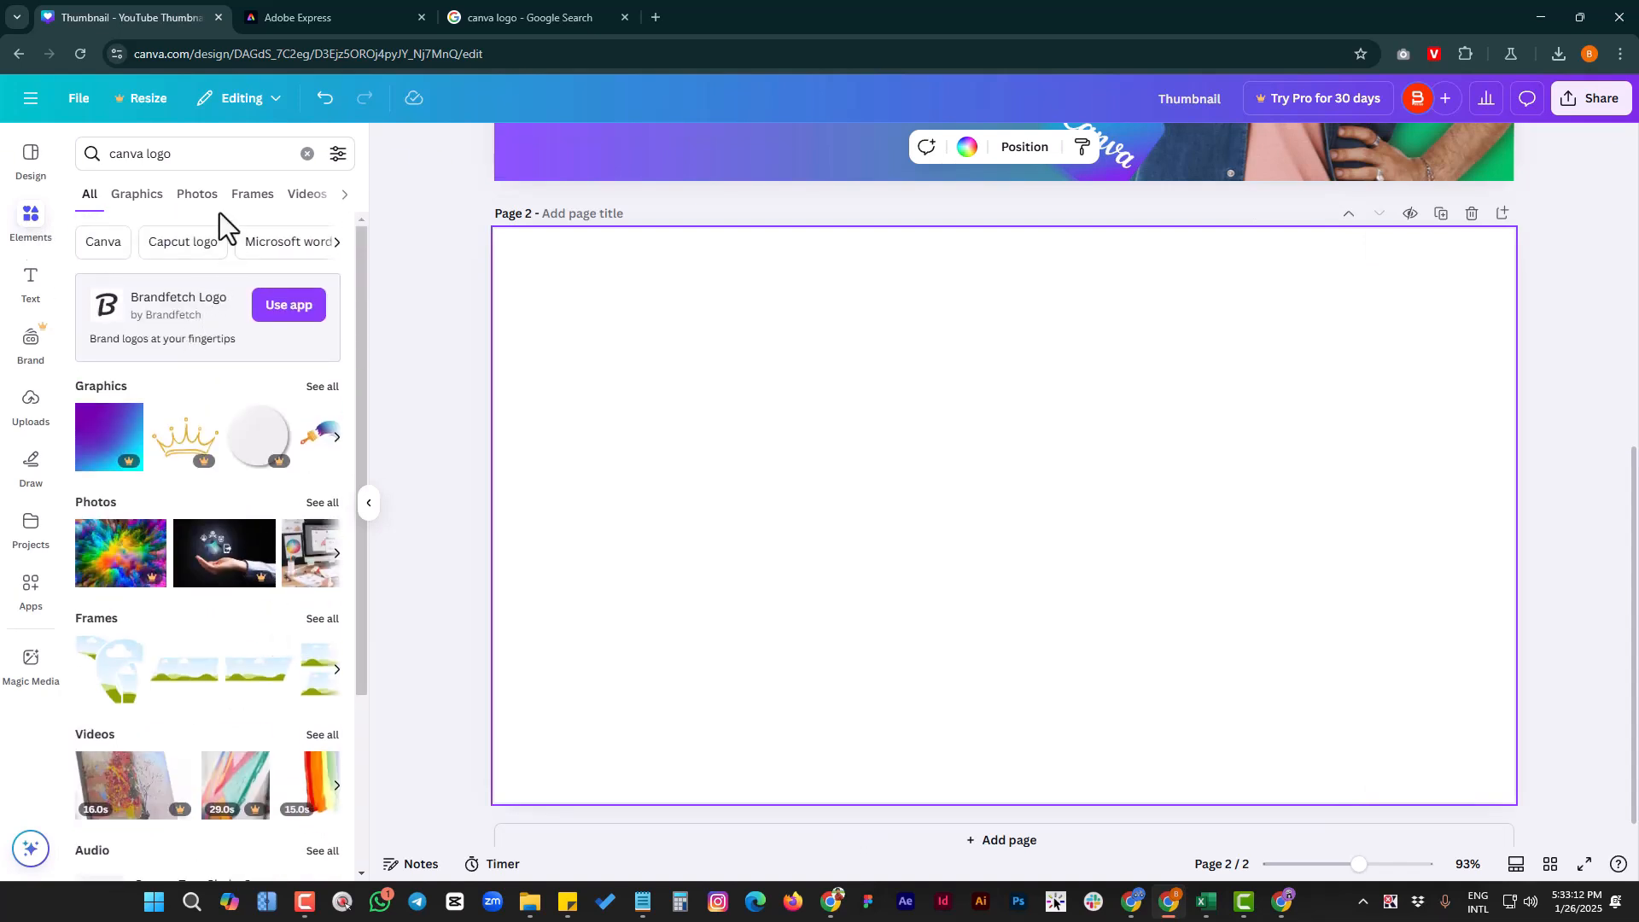
{"action": "left_click", "coordinate": [307, 154]}
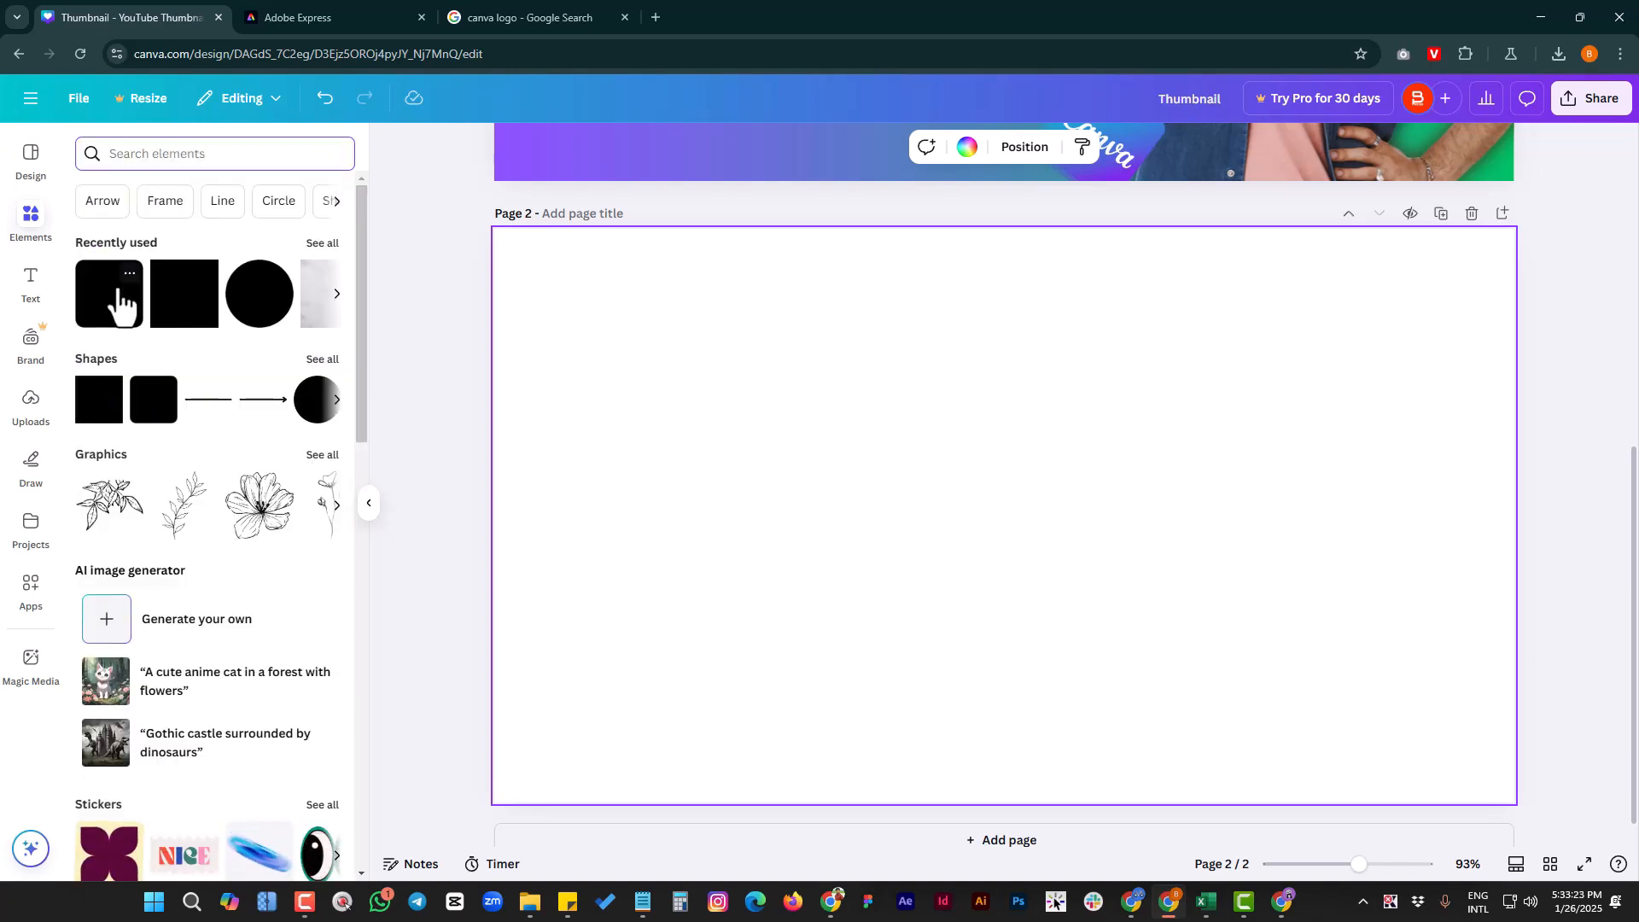
{"action": "left_click", "coordinate": [205, 323]}
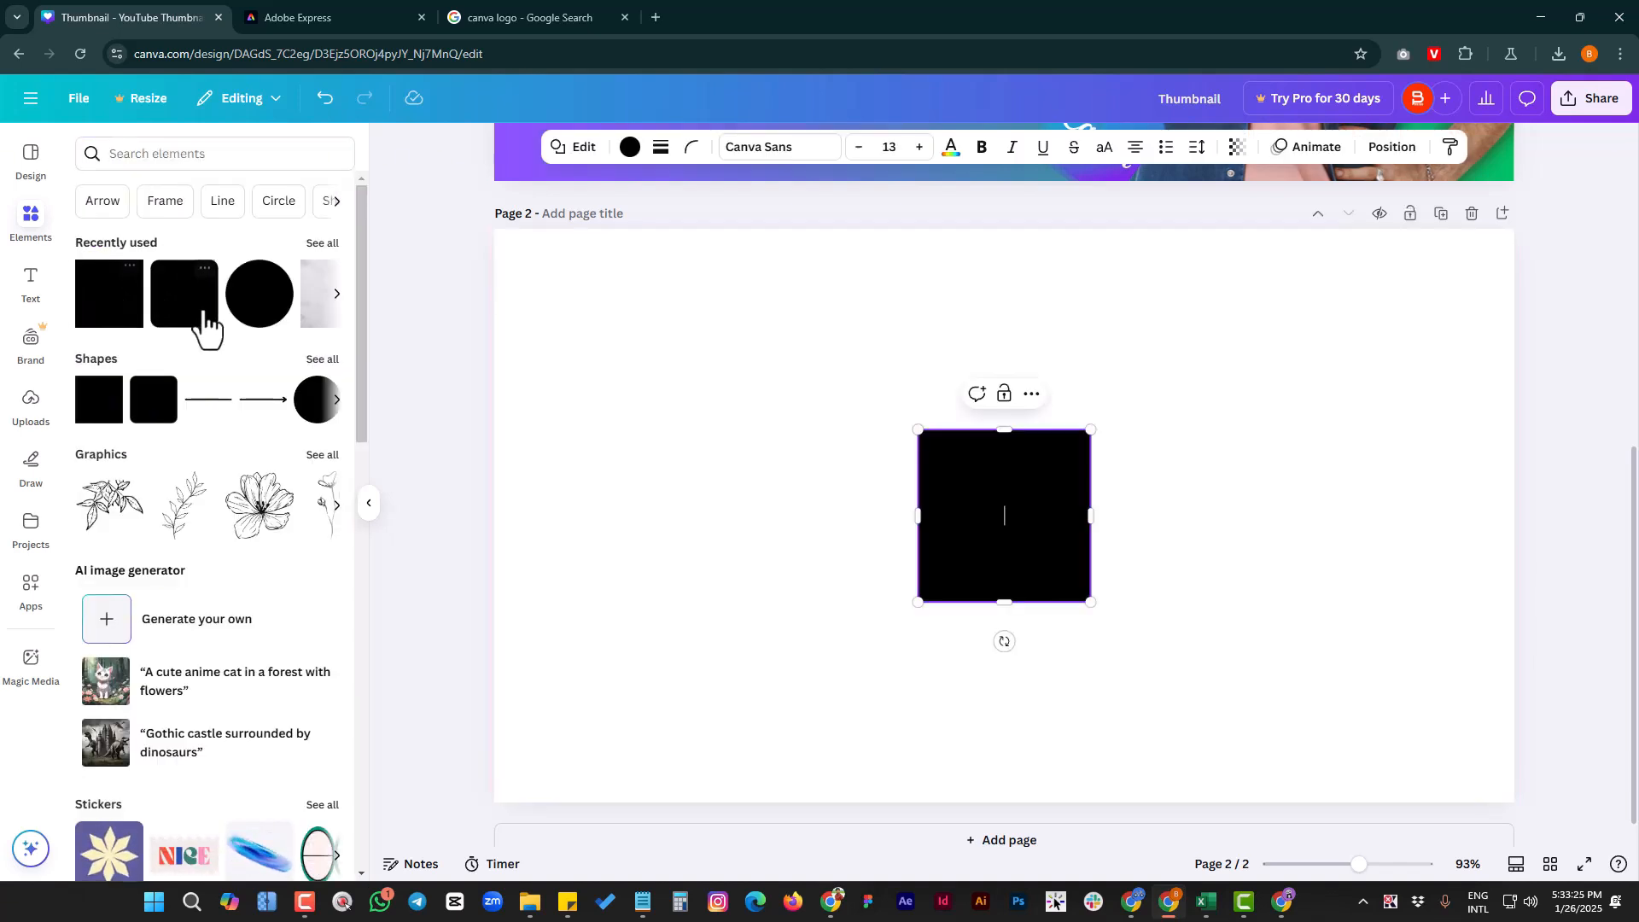
{"action": "left_click_drag", "start_coordinate": [918, 429], "coordinate": [486, 219]}
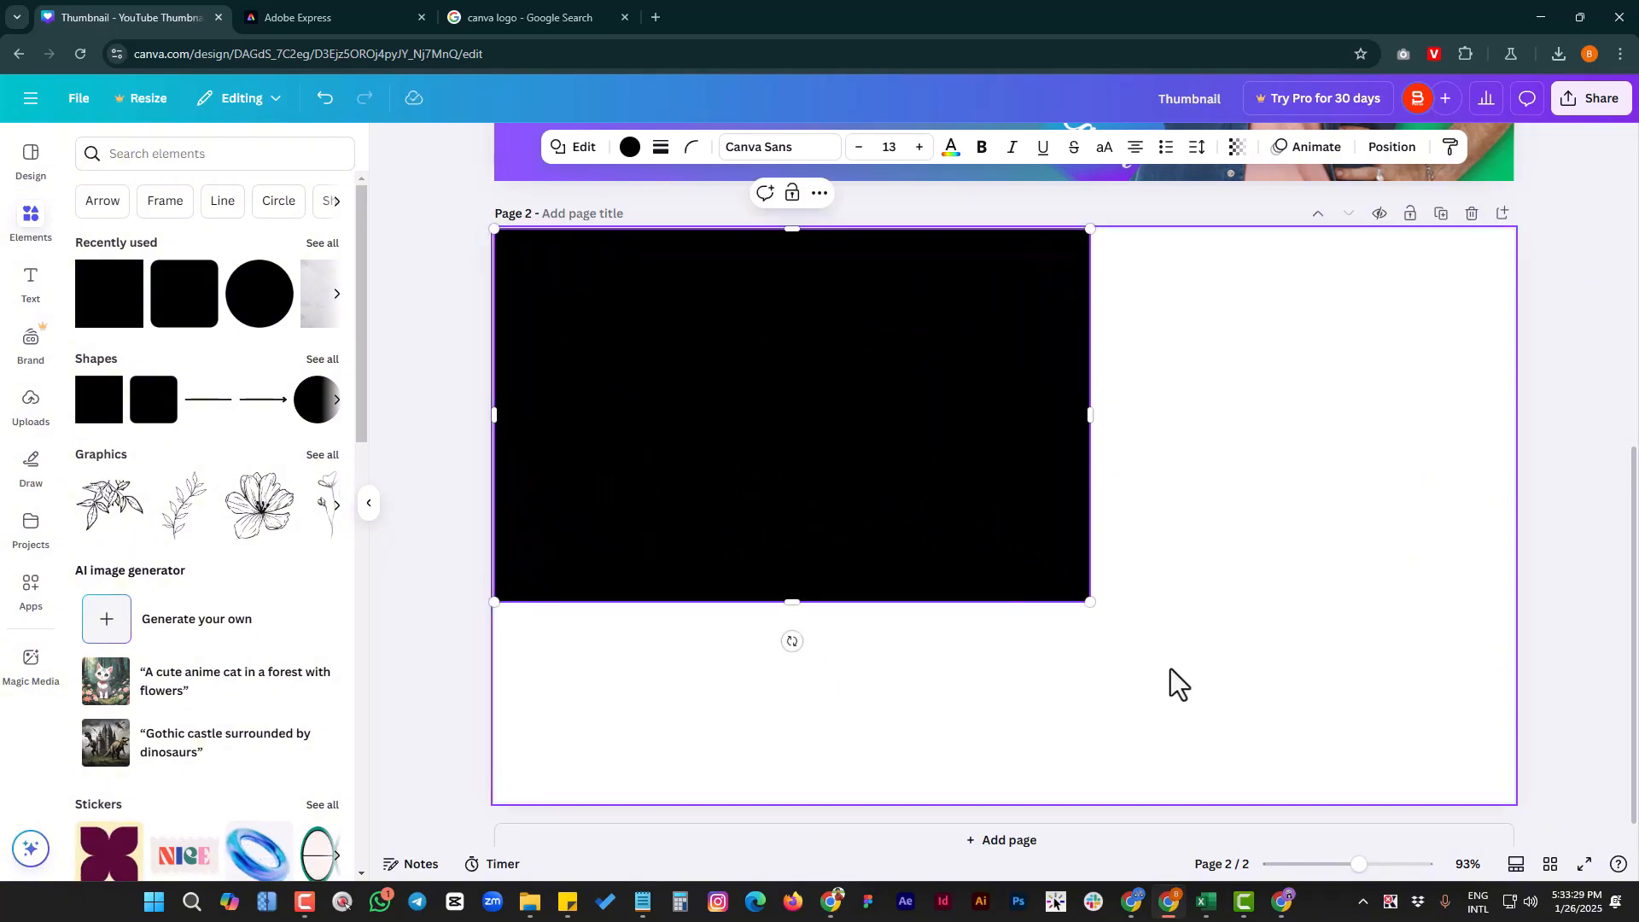
{"action": "left_click_drag", "start_coordinate": [1090, 602], "coordinate": [1514, 802]}
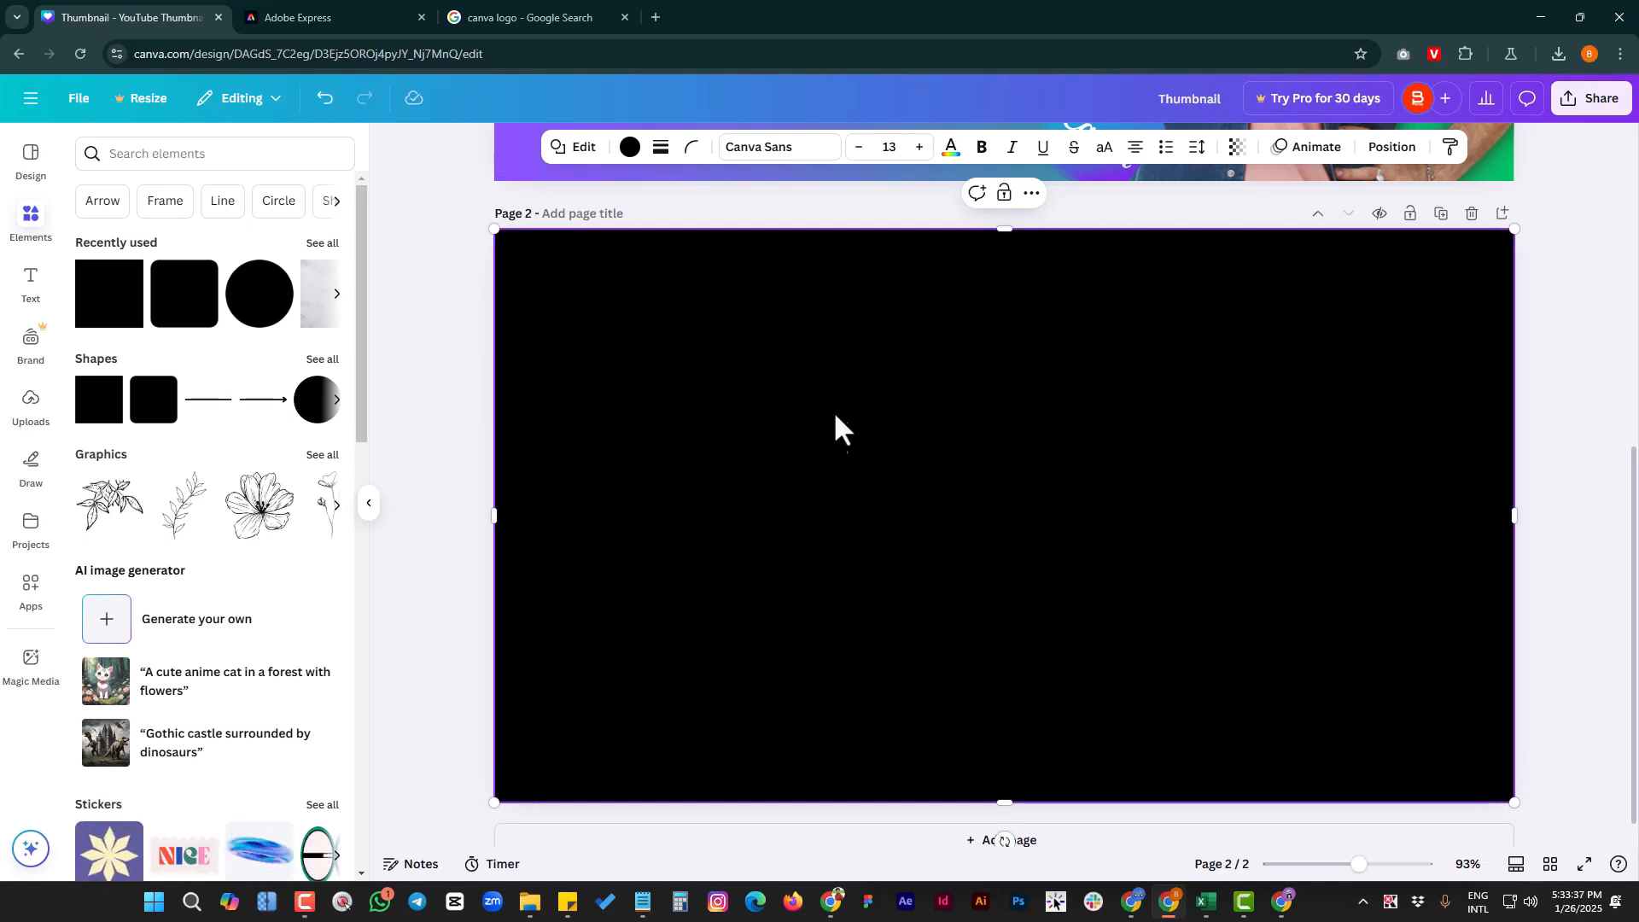
- Fill the full-page shape on page 2 with the default purple-to-green gradient, matching the background on page 1
{"action": "scroll", "coordinate": [854, 538], "scroll_direction": "up", "scroll_amount": 7}
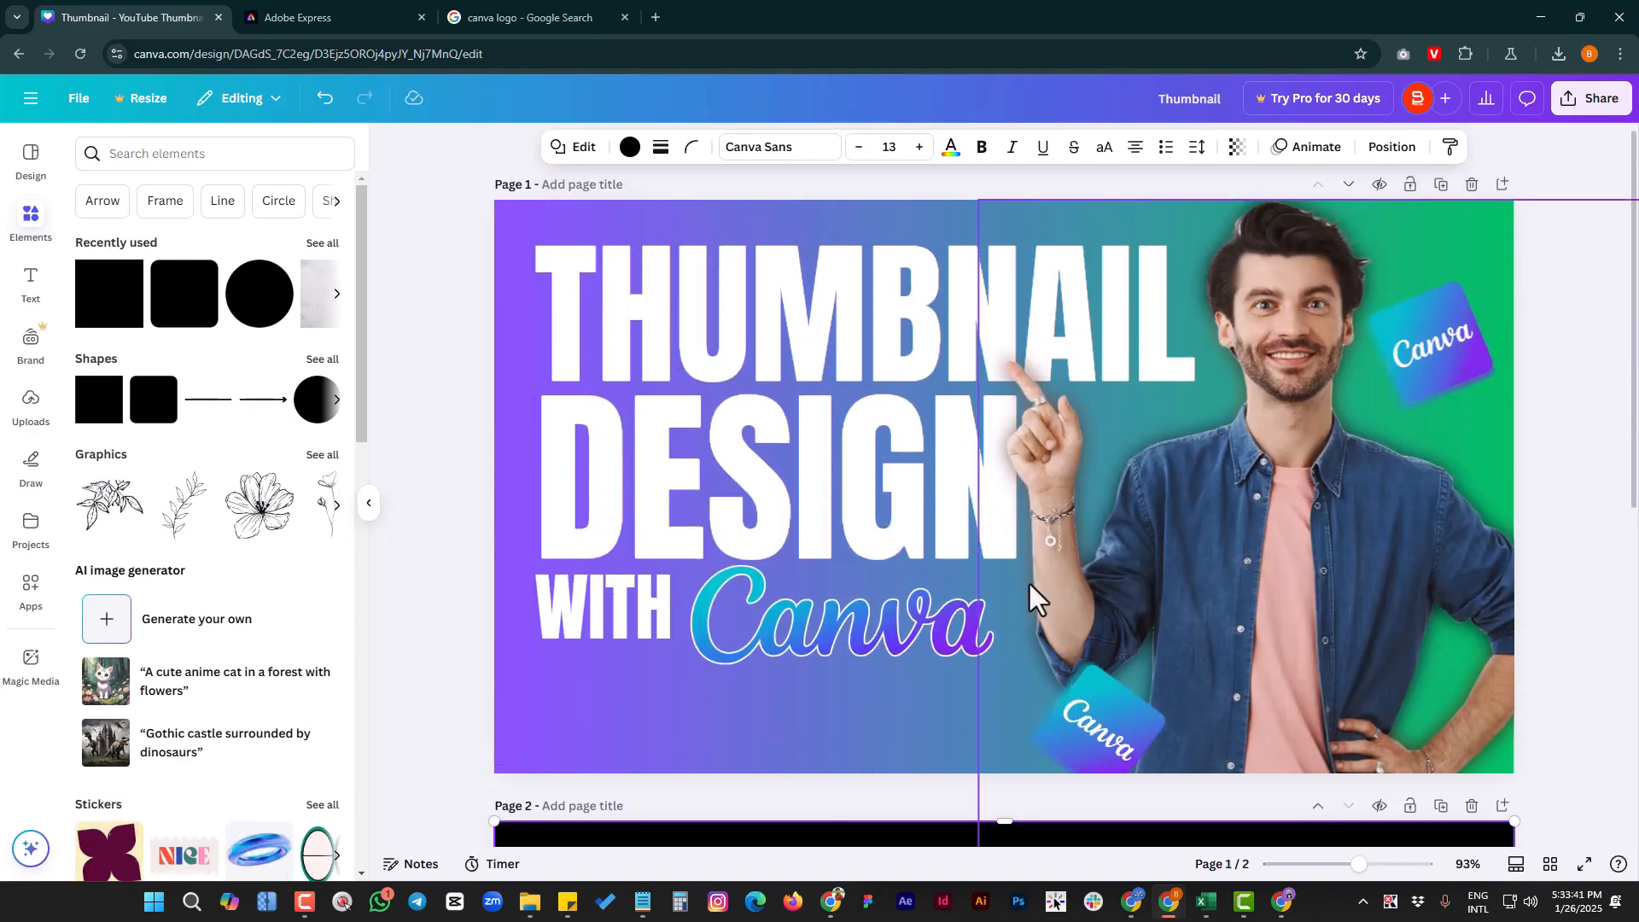
{"action": "scroll", "coordinate": [1029, 584], "scroll_direction": "down", "scroll_amount": 7}
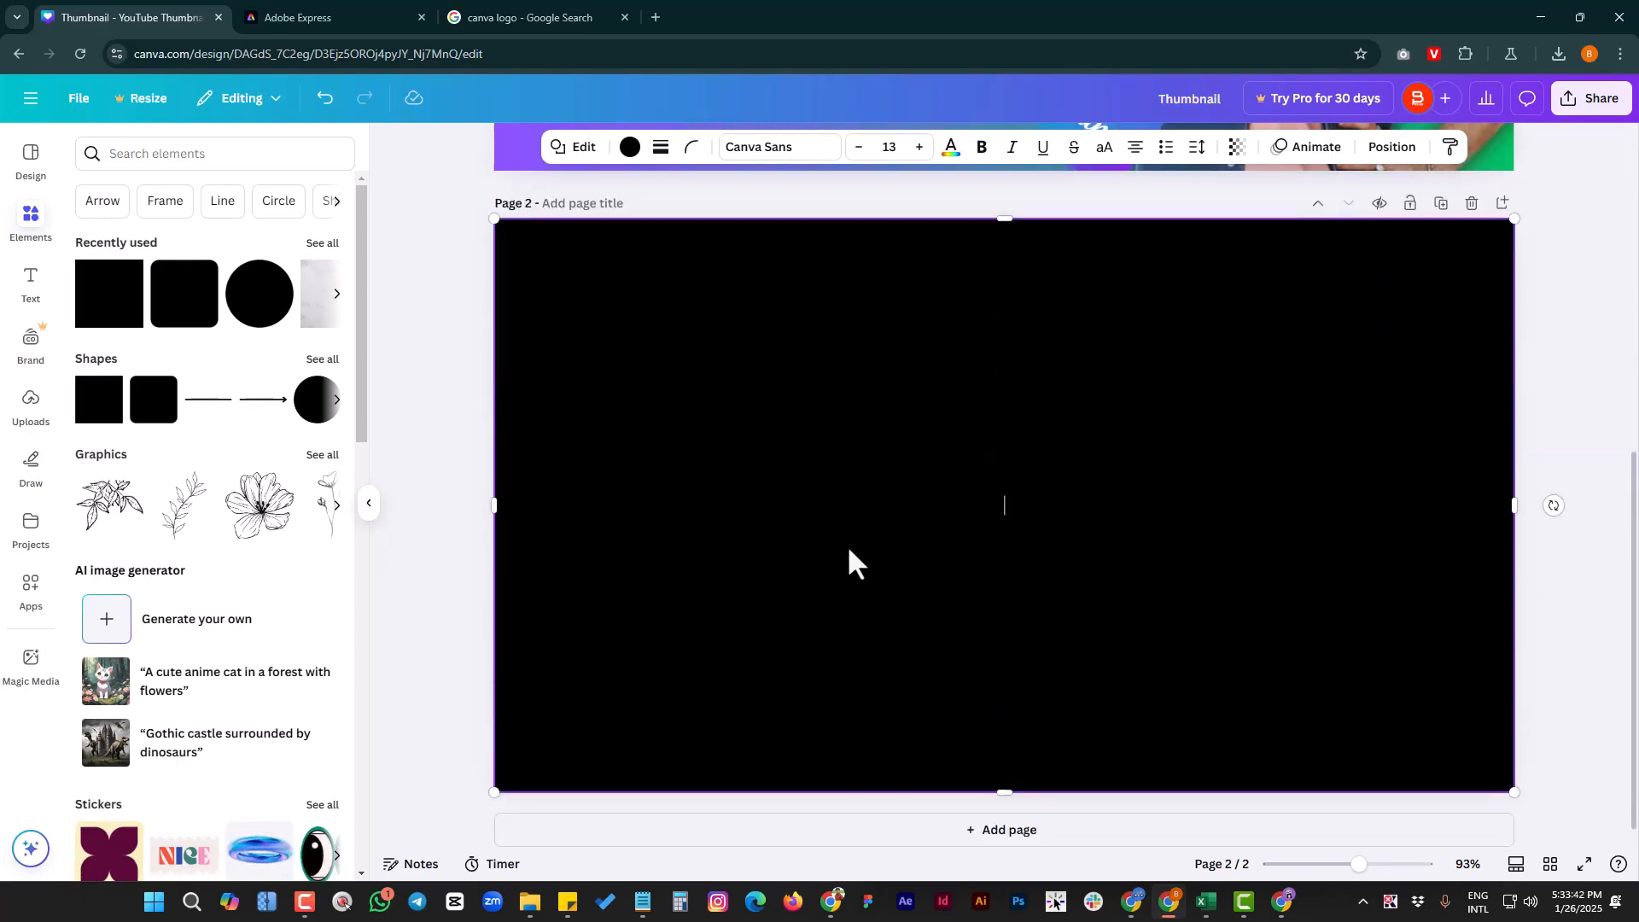
{"action": "left_click", "coordinate": [630, 147]}
{"action": "scroll", "coordinate": [195, 577], "scroll_direction": "down", "scroll_amount": 1}
{"action": "scroll", "coordinate": [195, 577], "scroll_direction": "down", "scroll_amount": 1}
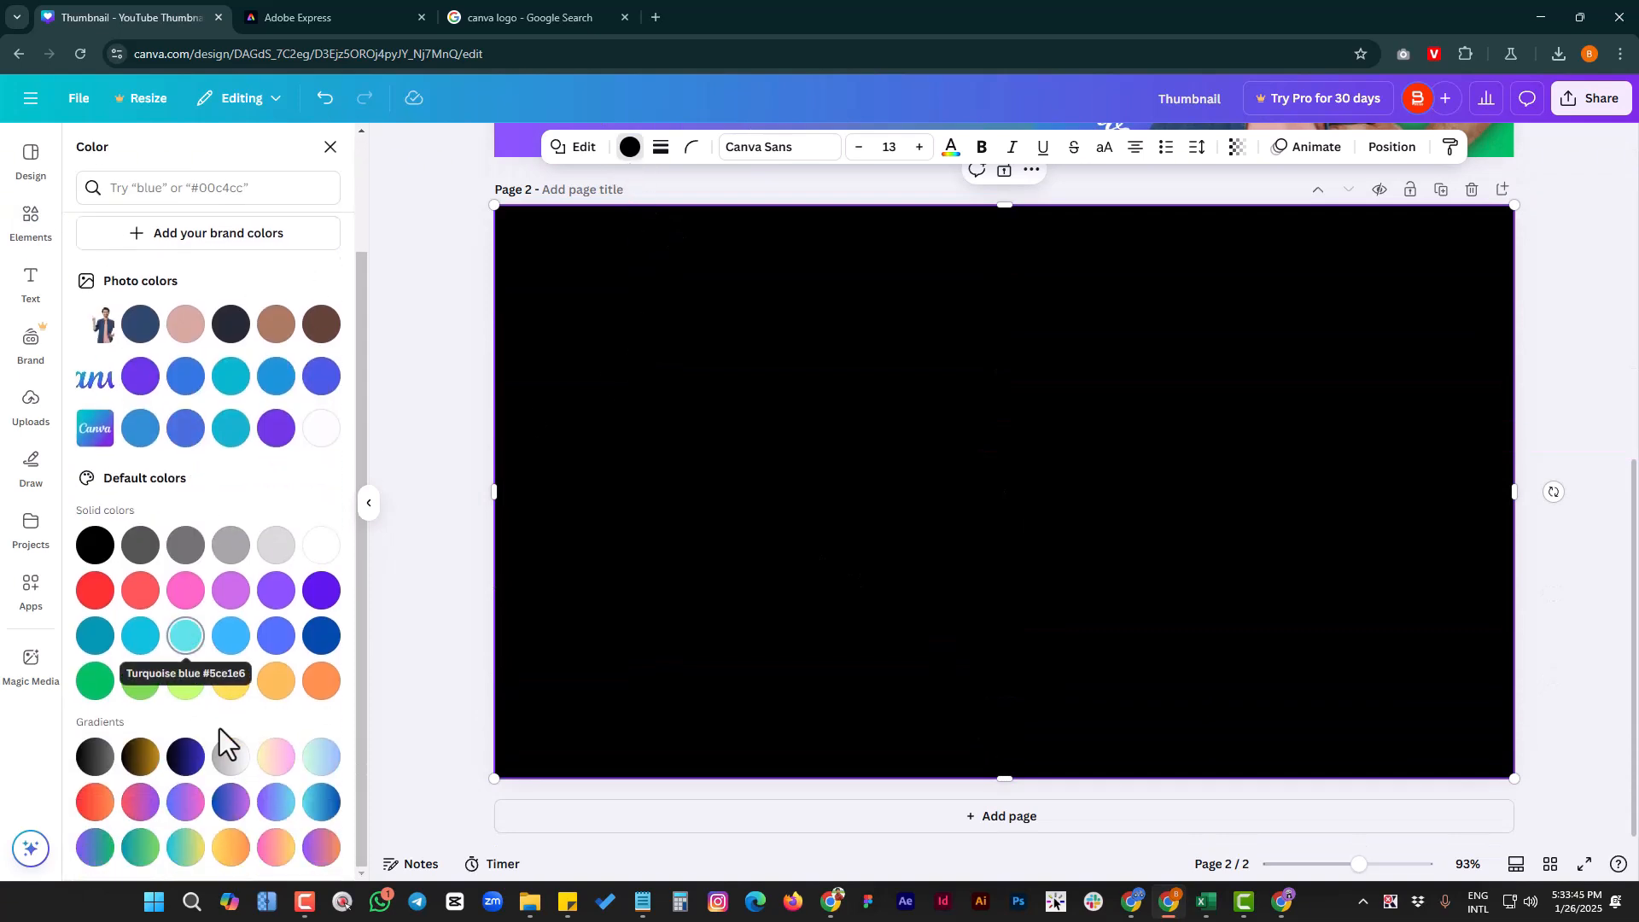
{"action": "left_click", "coordinate": [92, 848]}
{"action": "scroll", "coordinate": [1240, 592], "scroll_direction": "up", "scroll_amount": 5}
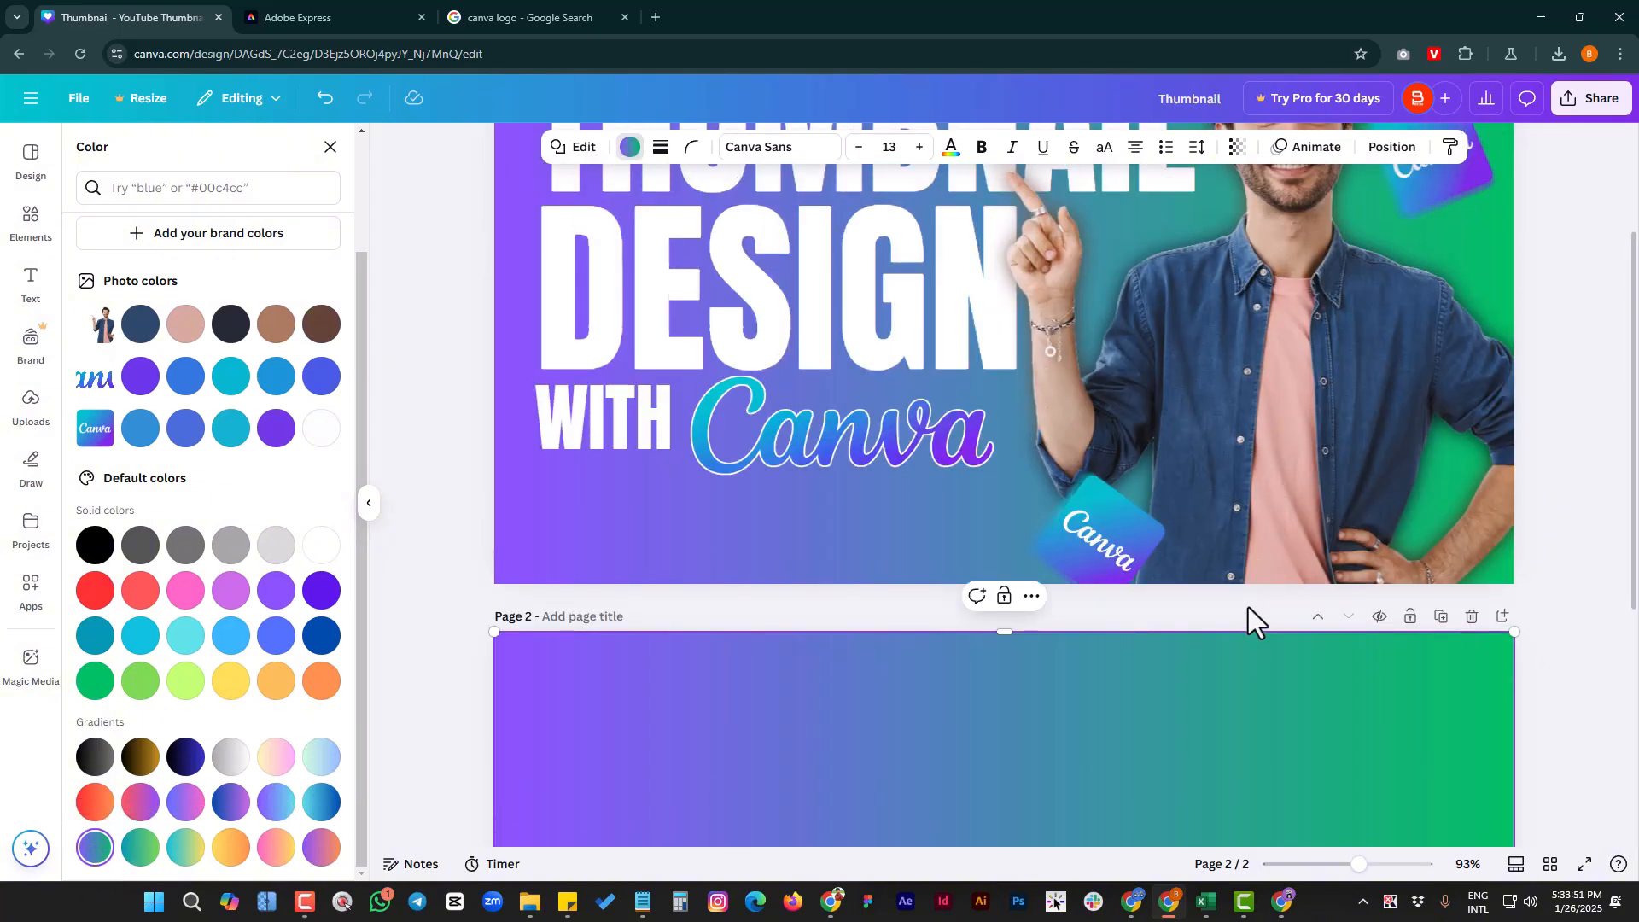
{"action": "scroll", "coordinate": [1247, 606], "scroll_direction": "down", "scroll_amount": 5}
{"action": "scroll", "coordinate": [1248, 606], "scroll_direction": "up", "scroll_amount": 4}
{"action": "scroll", "coordinate": [1247, 608], "scroll_direction": "up", "scroll_amount": 3}
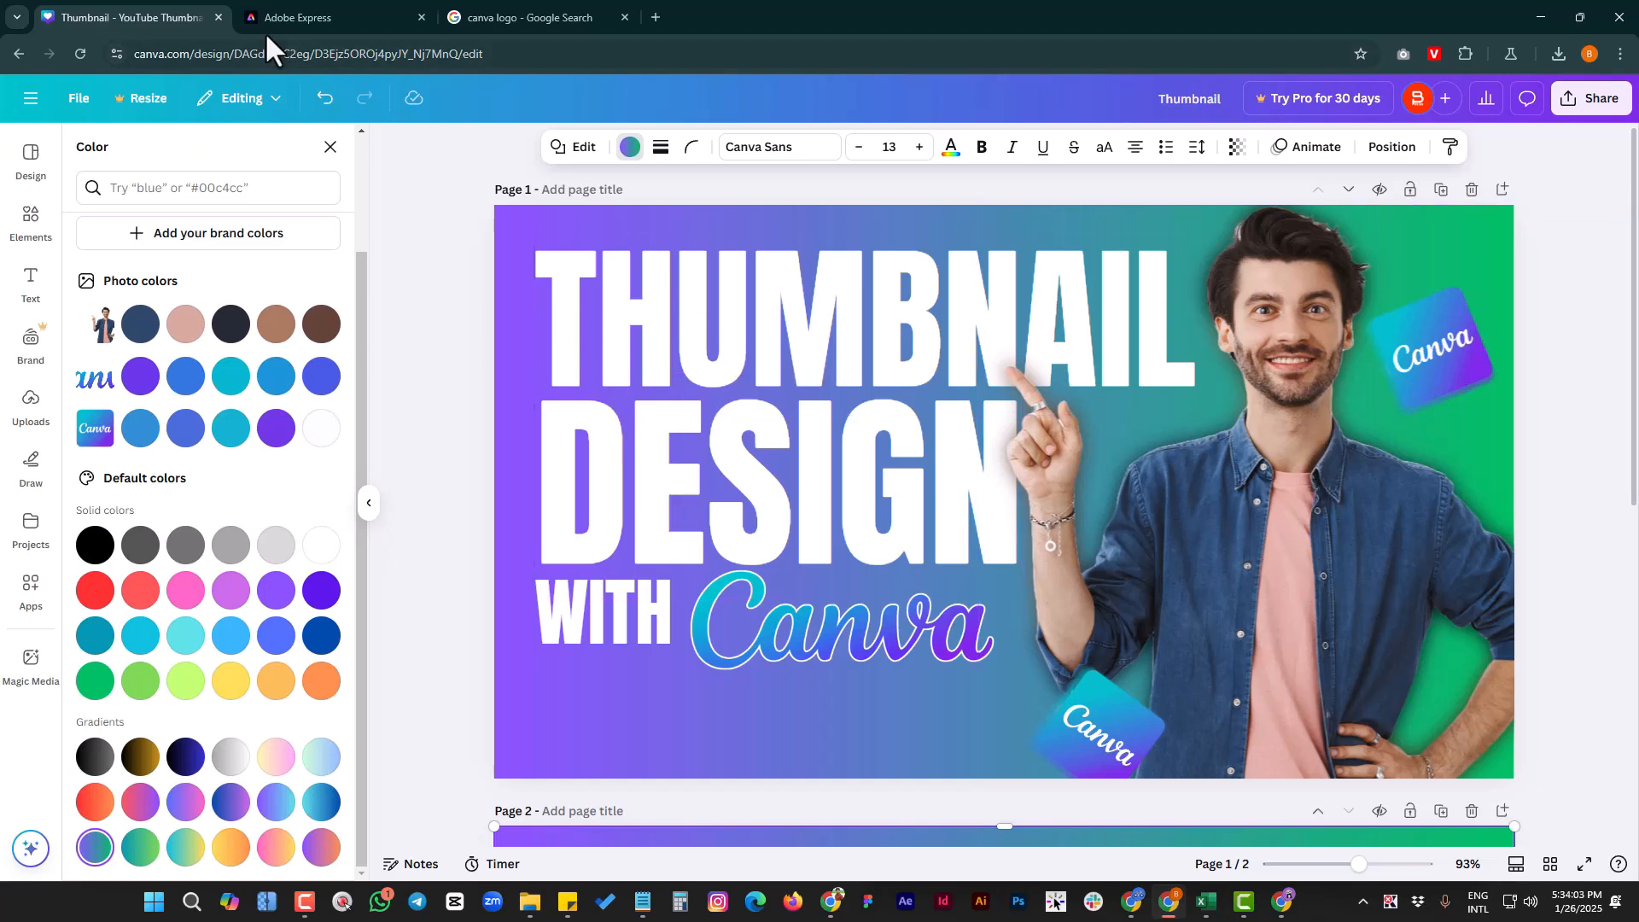
- Switch to the Adobe Express home page at new.express.adobe.com
{"action": "left_click", "coordinate": [310, 18]}
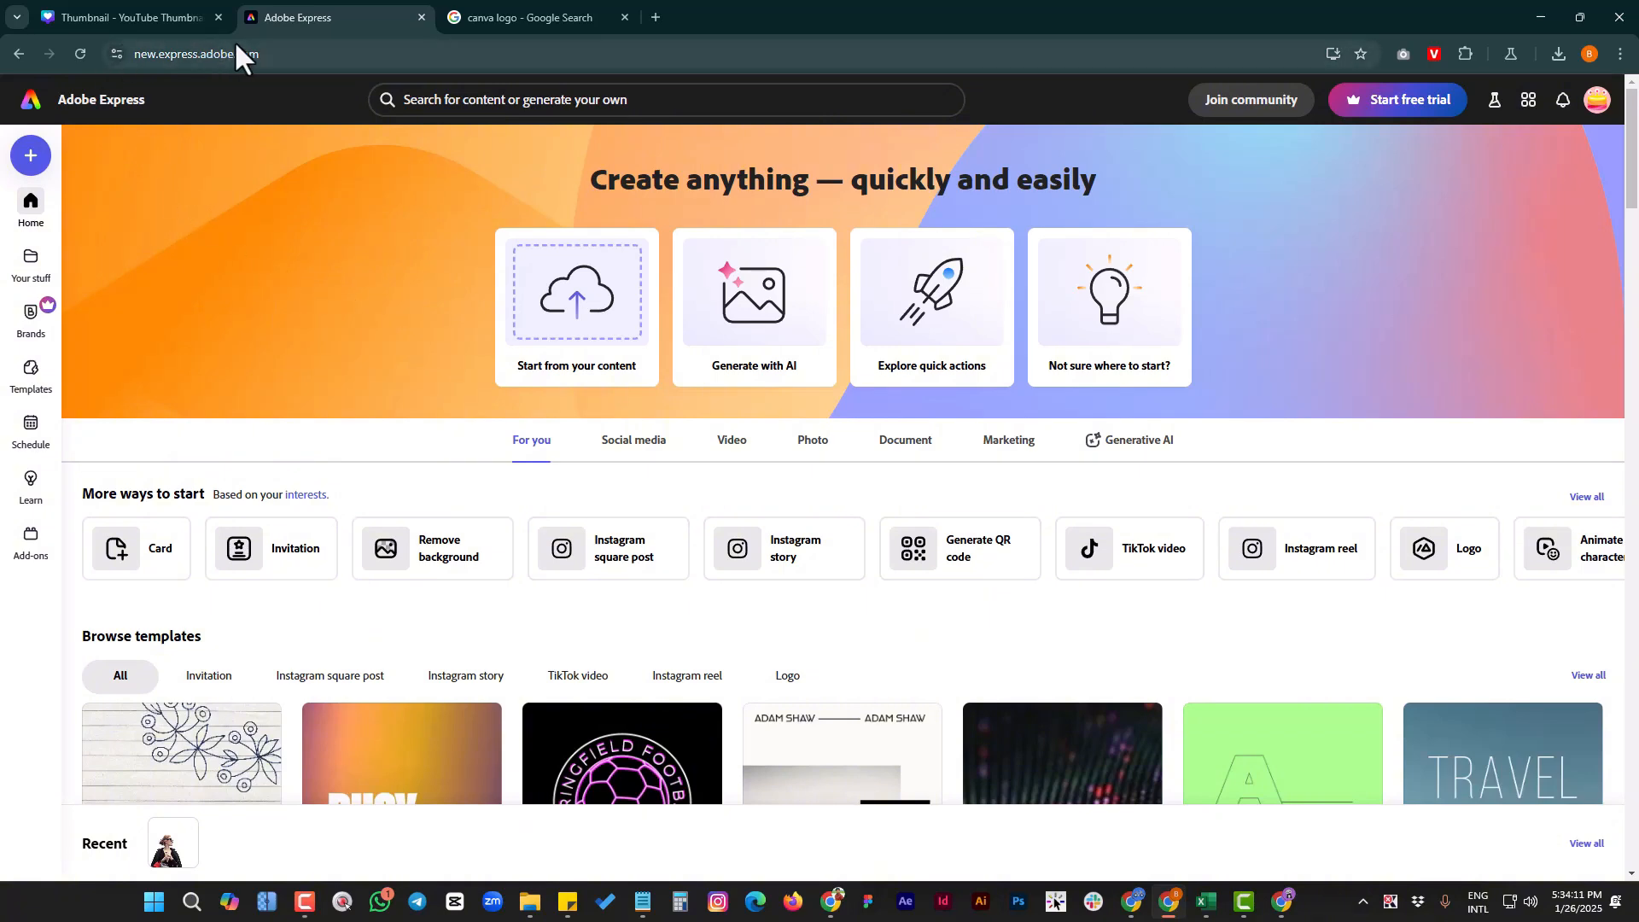
{"action": "left_click", "coordinate": [295, 58]}
{"action": "left_click", "coordinate": [298, 232]}
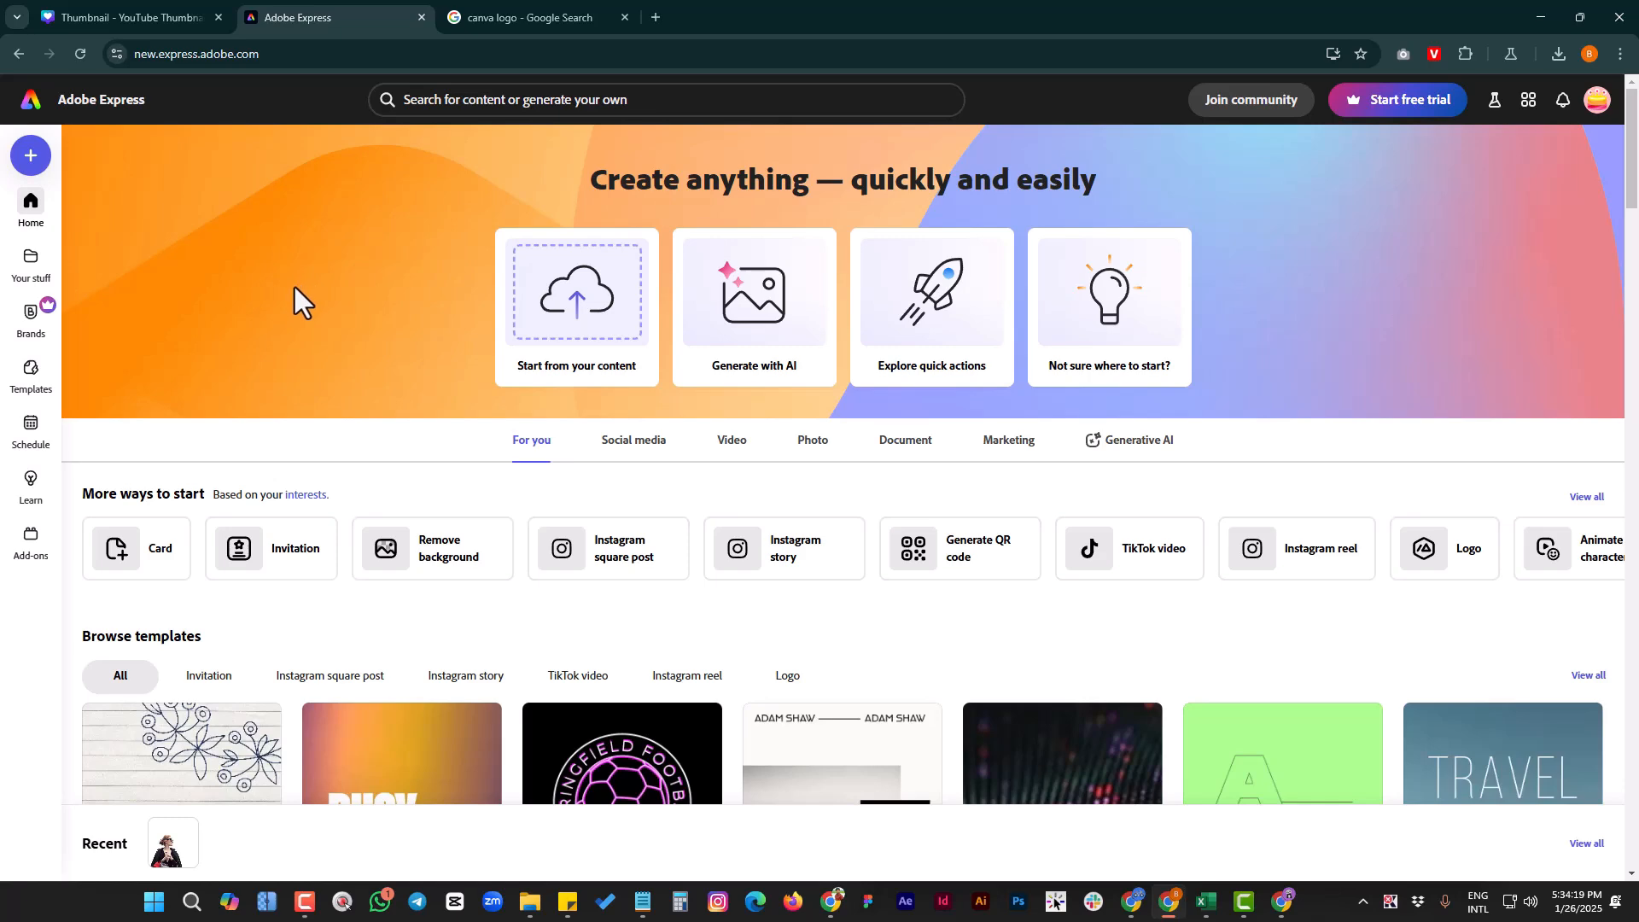
- Look up the original photo of the pointing man in the Thumbnail folder inside Downloads
{"action": "mouse_move", "coordinate": [530, 900]}
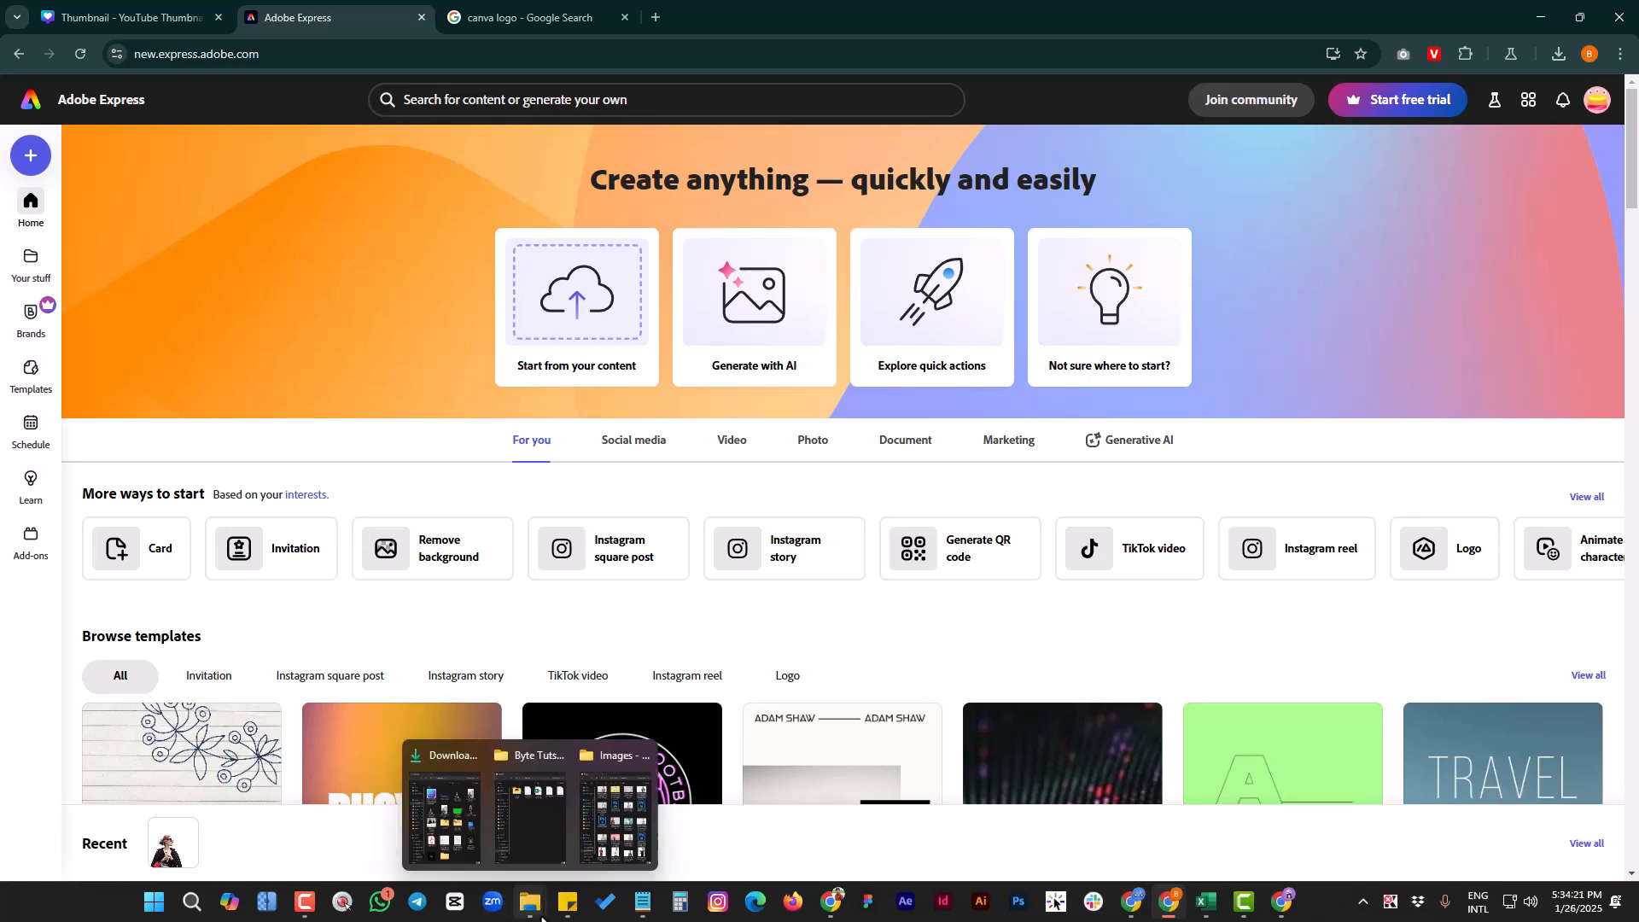
{"action": "left_click", "coordinate": [438, 794]}
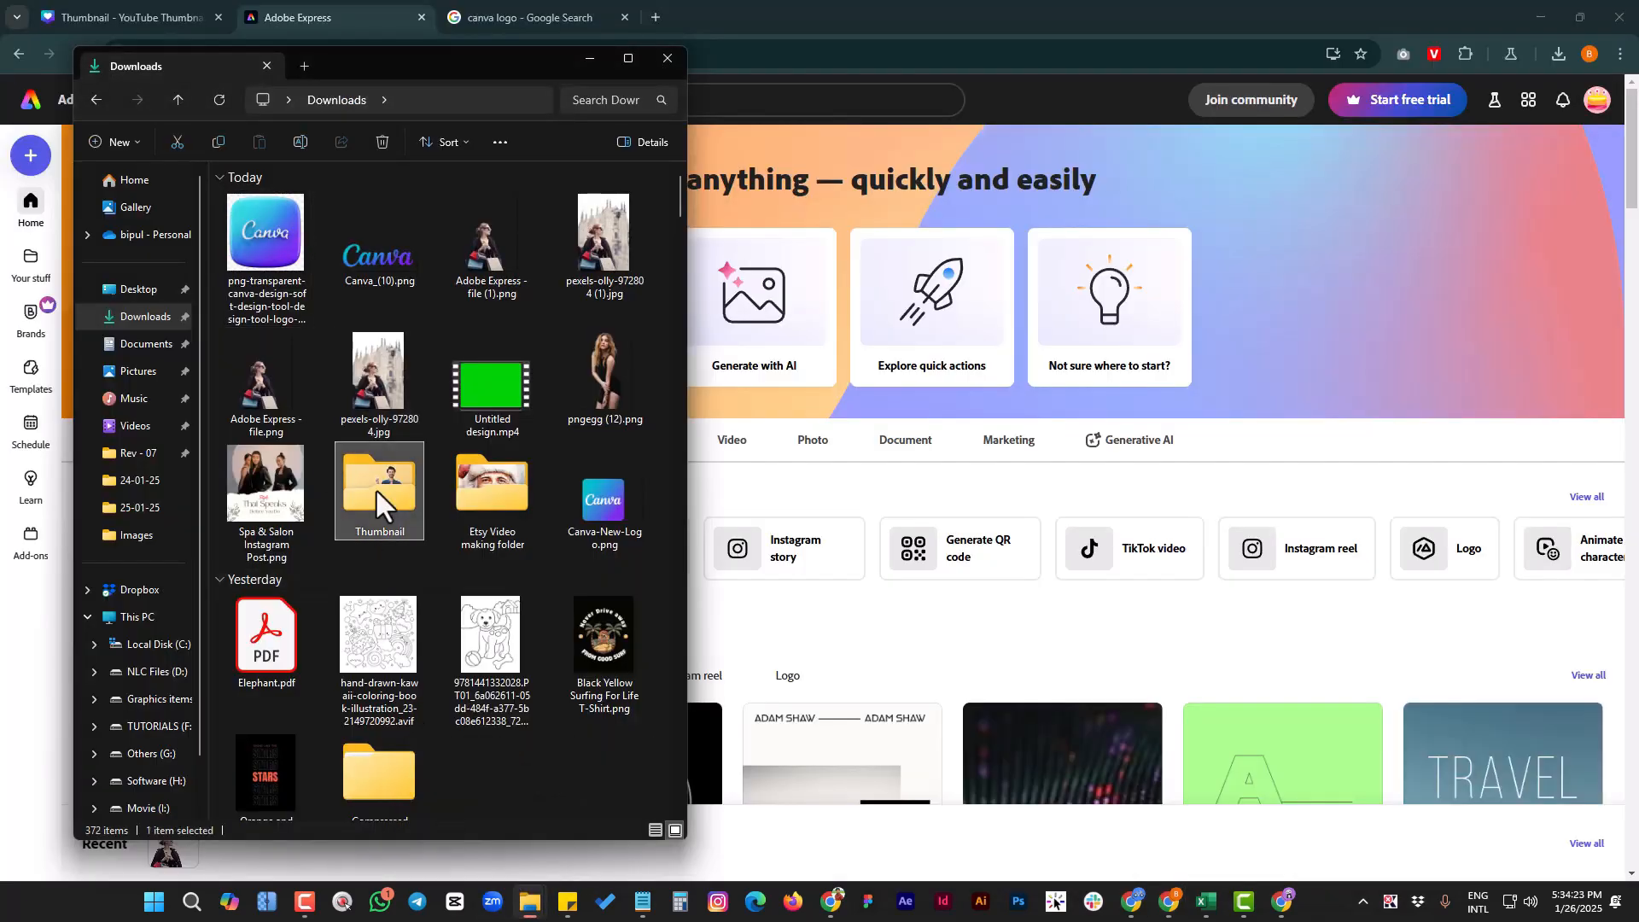
{"action": "double_click", "coordinate": [377, 490]}
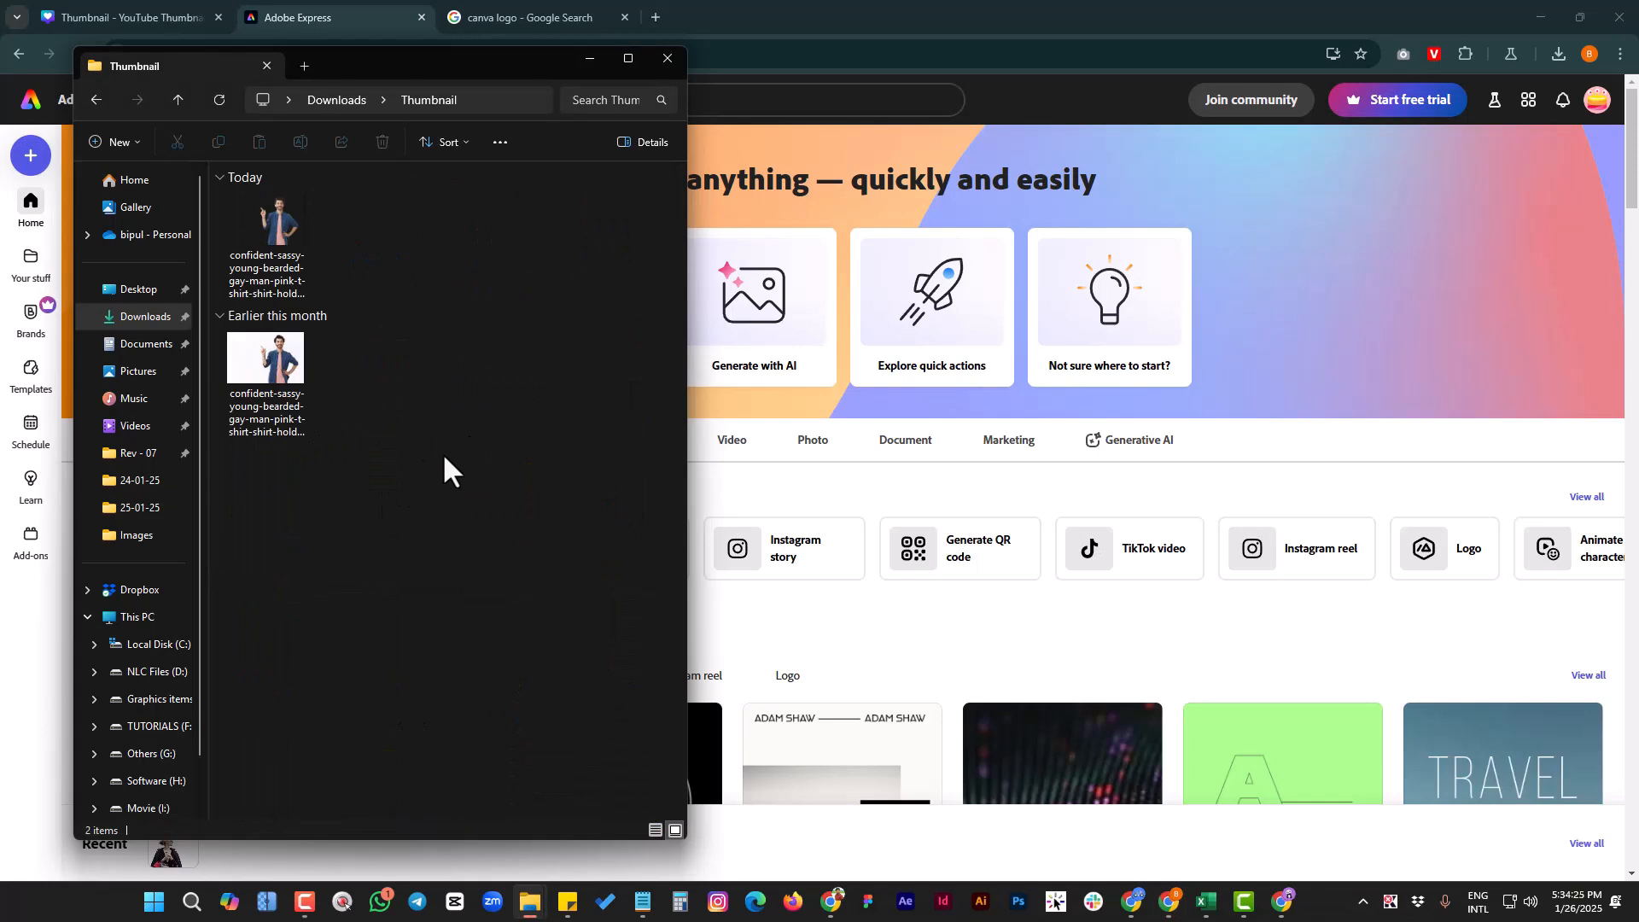
{"action": "left_click", "coordinate": [268, 363]}
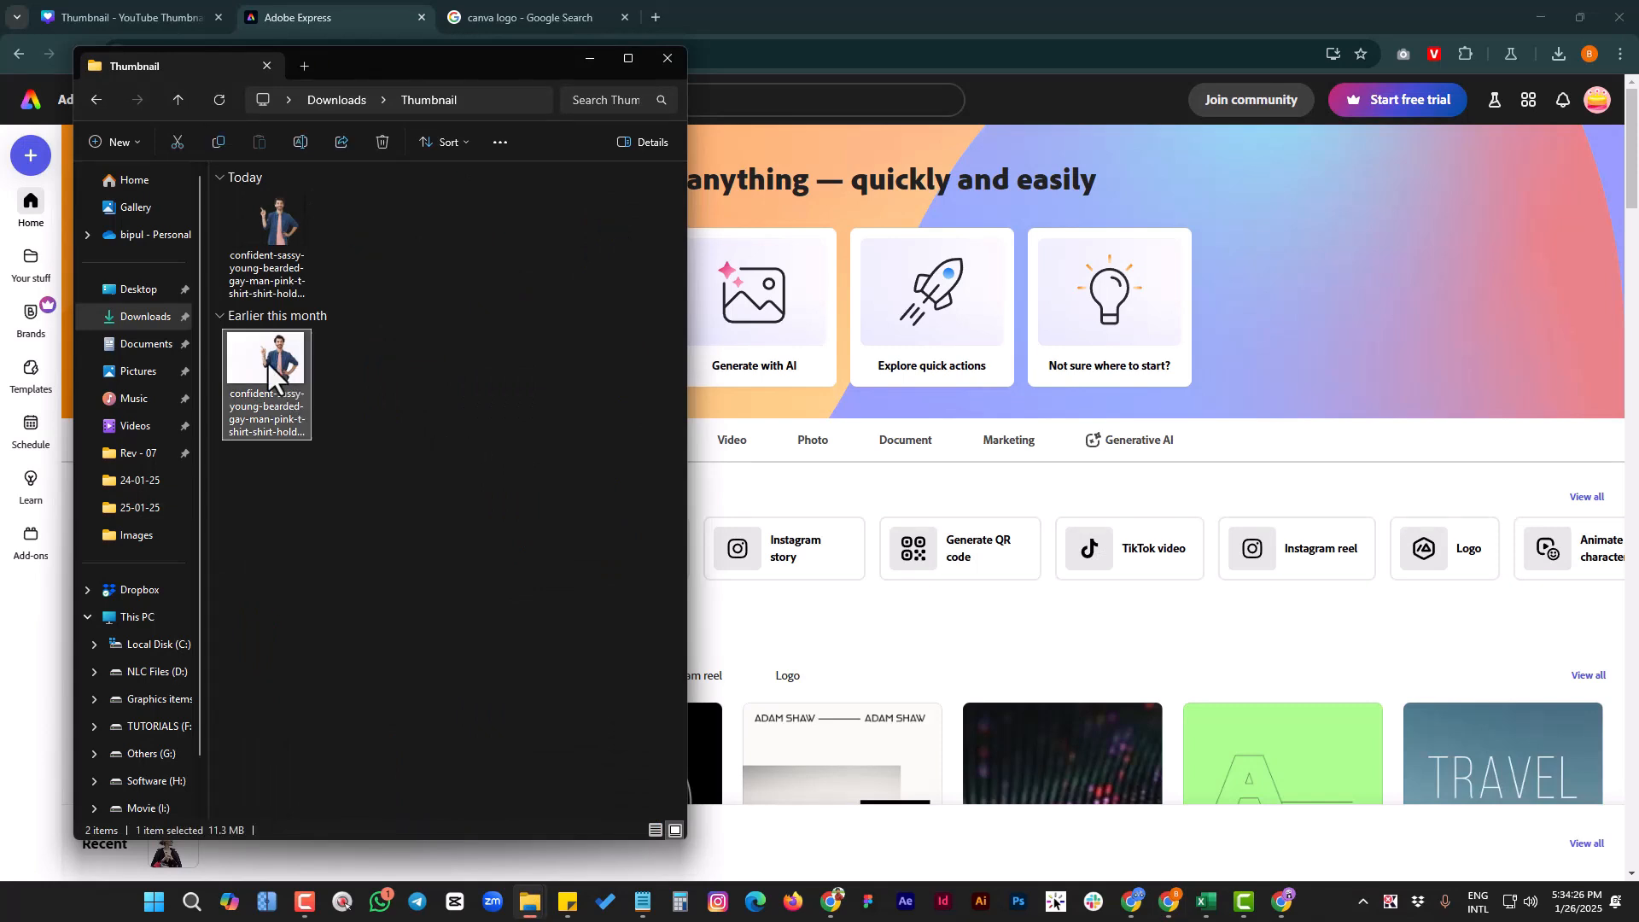
{"action": "left_click", "coordinate": [1318, 238]}
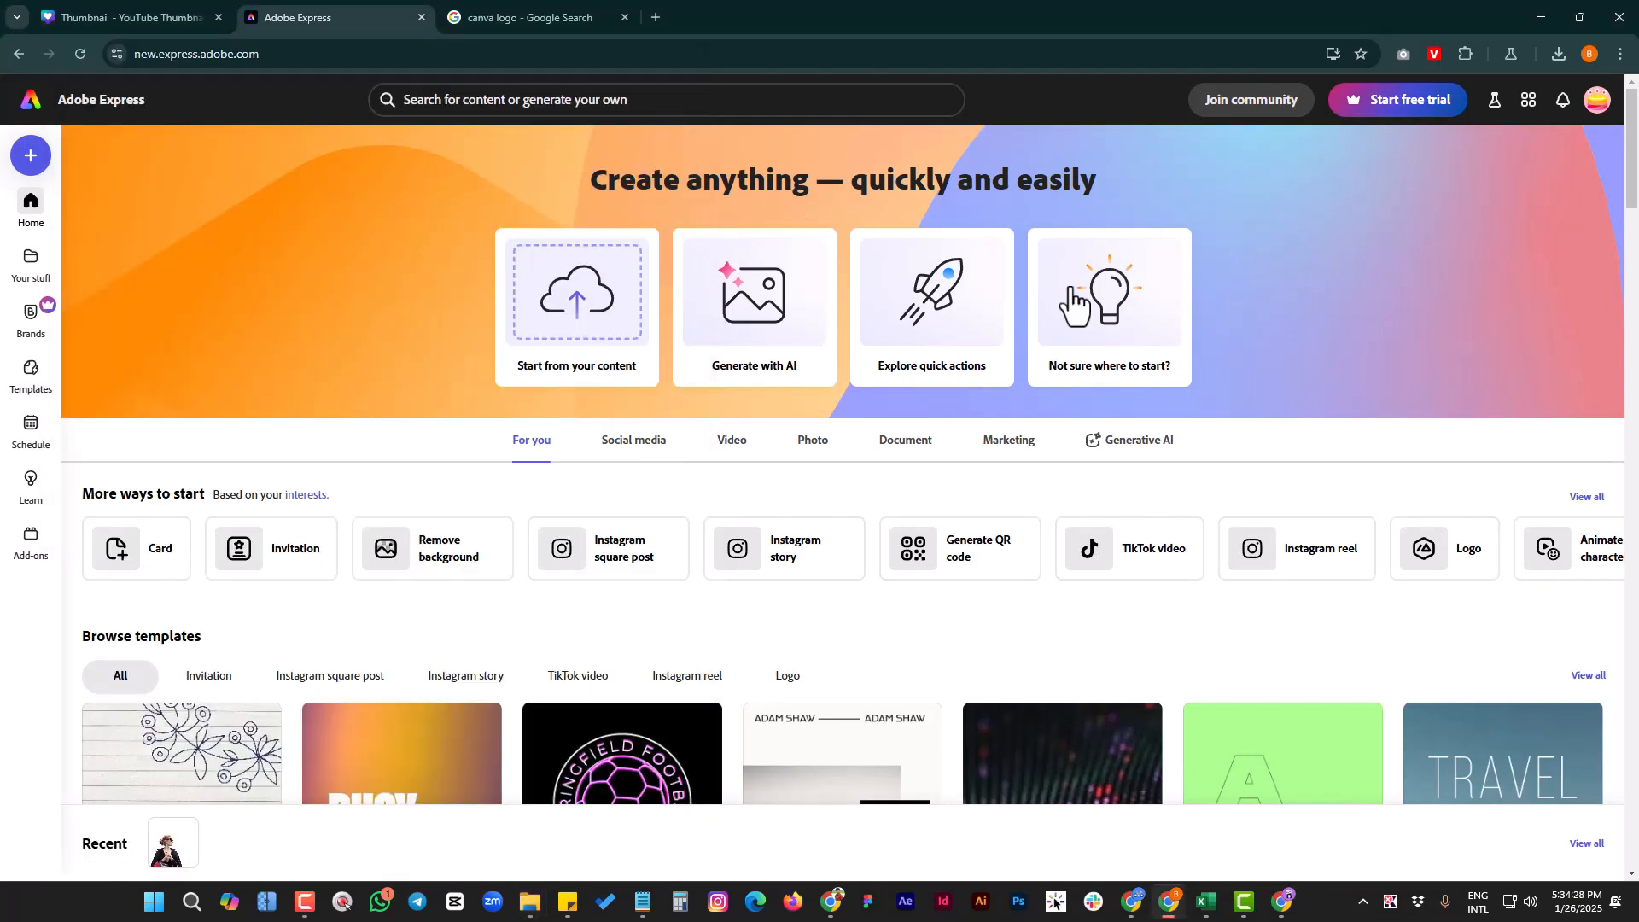
- Remove the background from the white-backdrop photo of the pointing man, uploading it from the Thumbnail folder in Downloads
{"action": "left_click", "coordinate": [450, 566]}
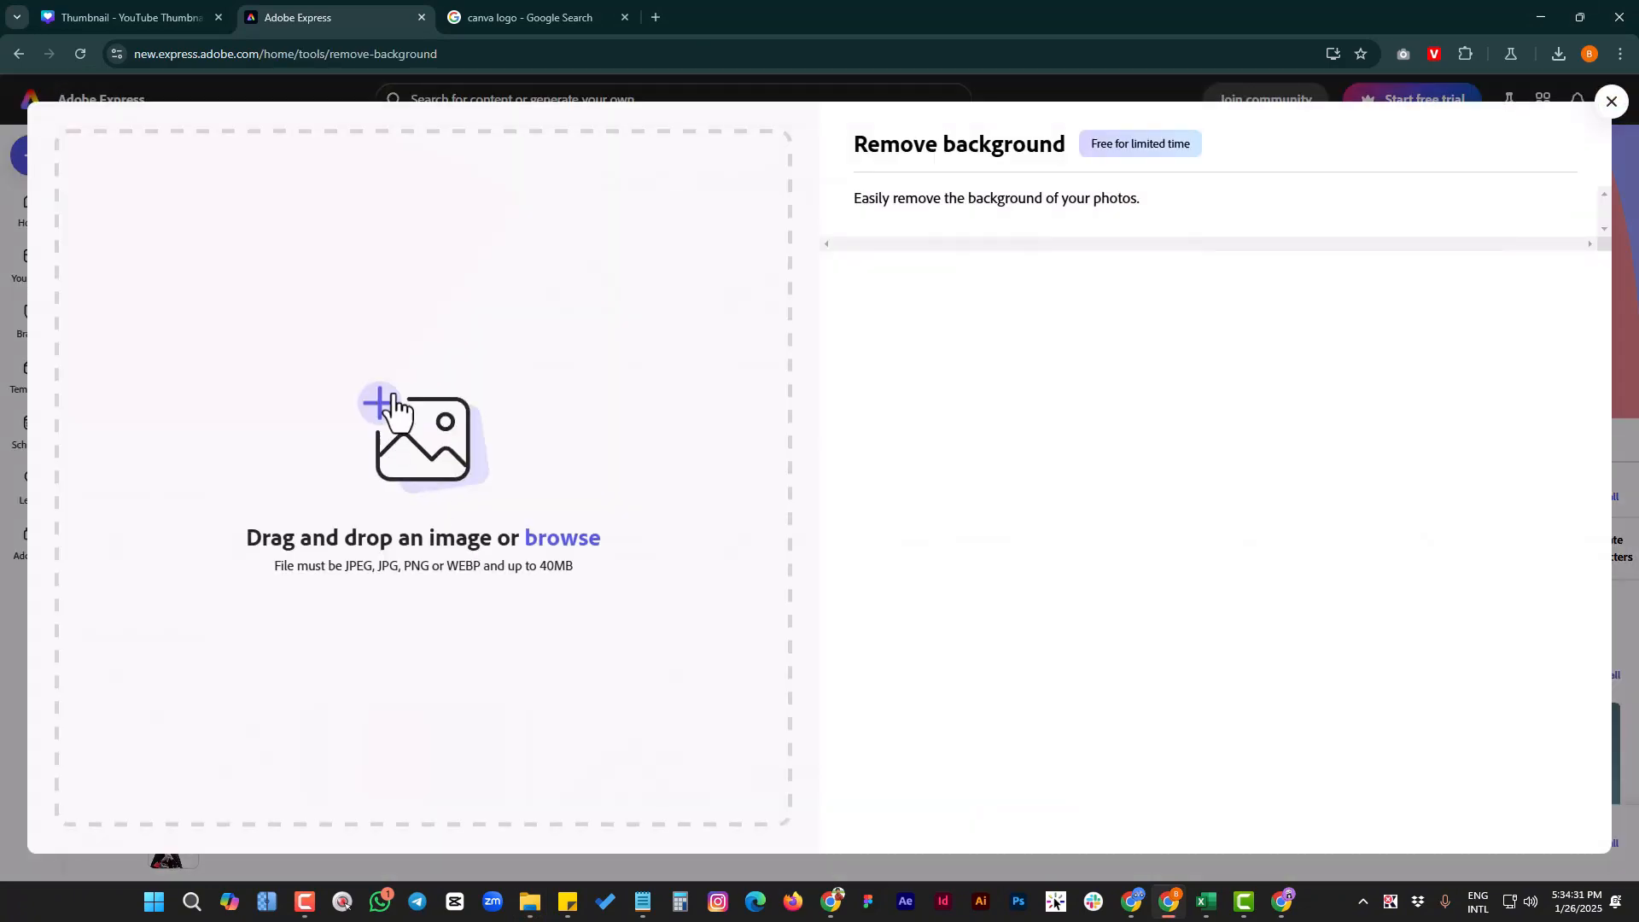
{"action": "left_click", "coordinate": [565, 542]}
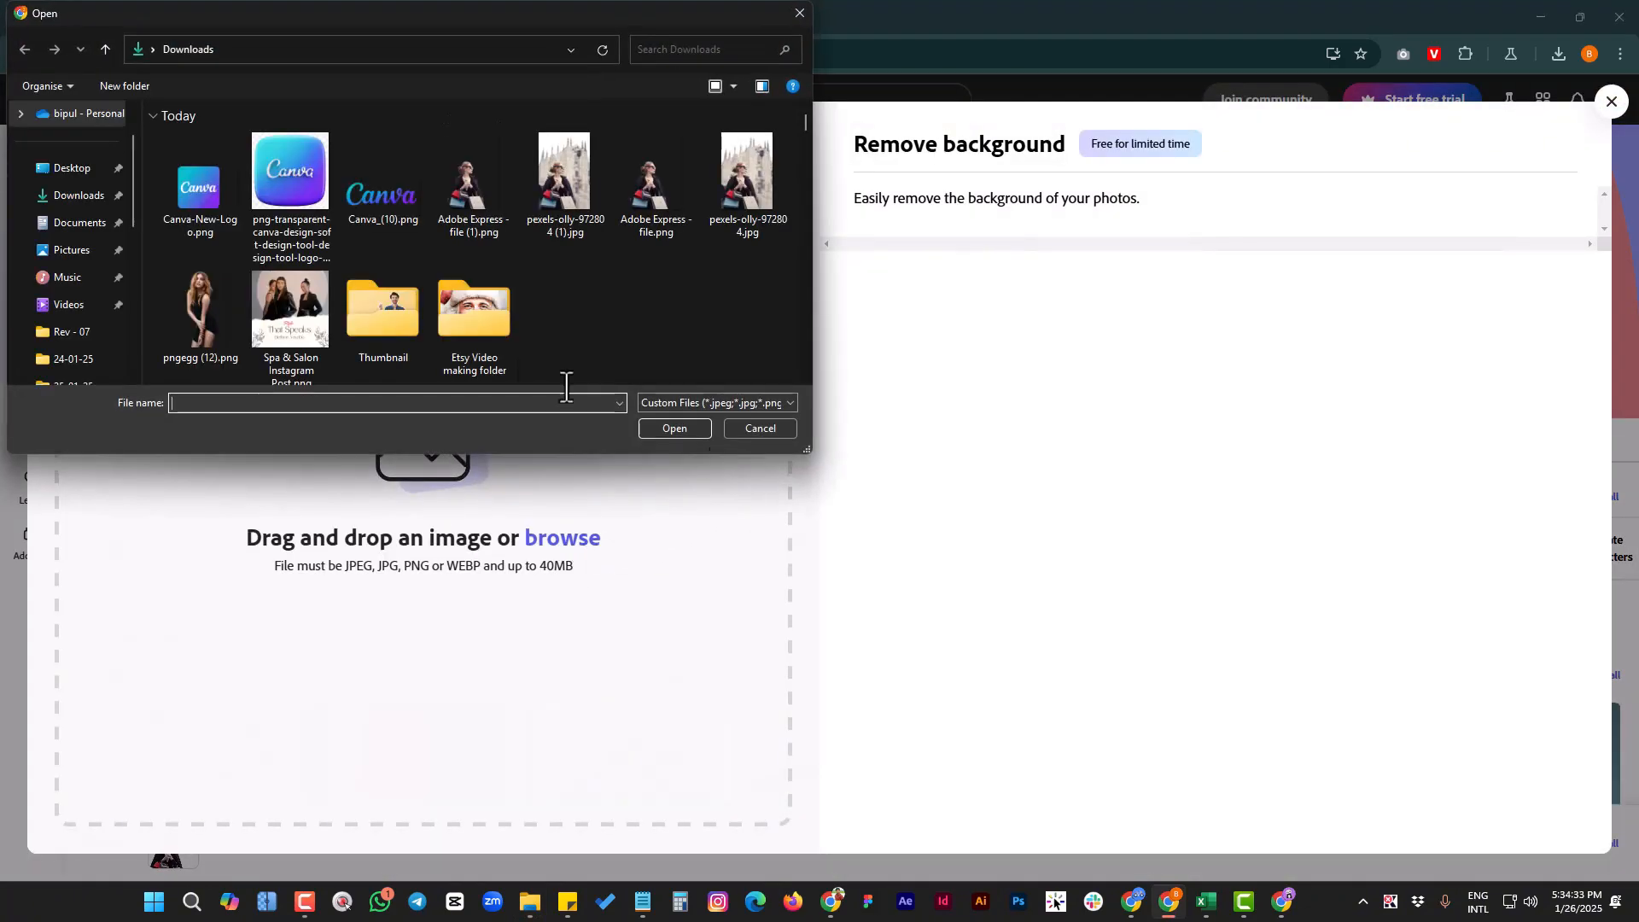
{"action": "double_click", "coordinate": [395, 316]}
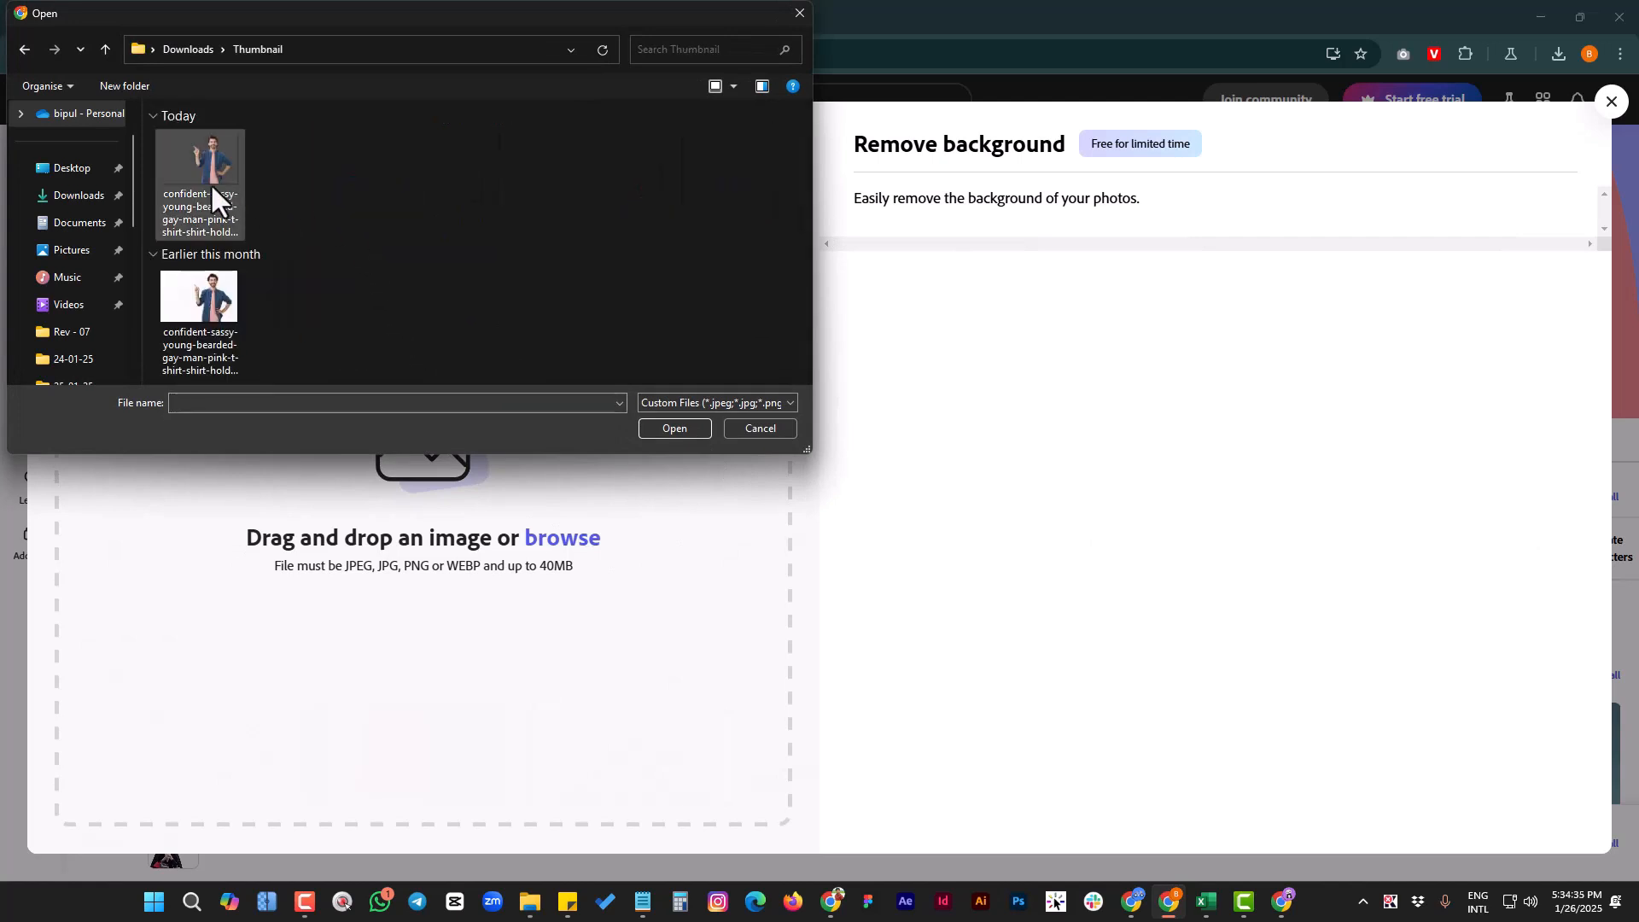
{"action": "left_click", "coordinate": [211, 297]}
{"action": "double_click", "coordinate": [209, 299]}
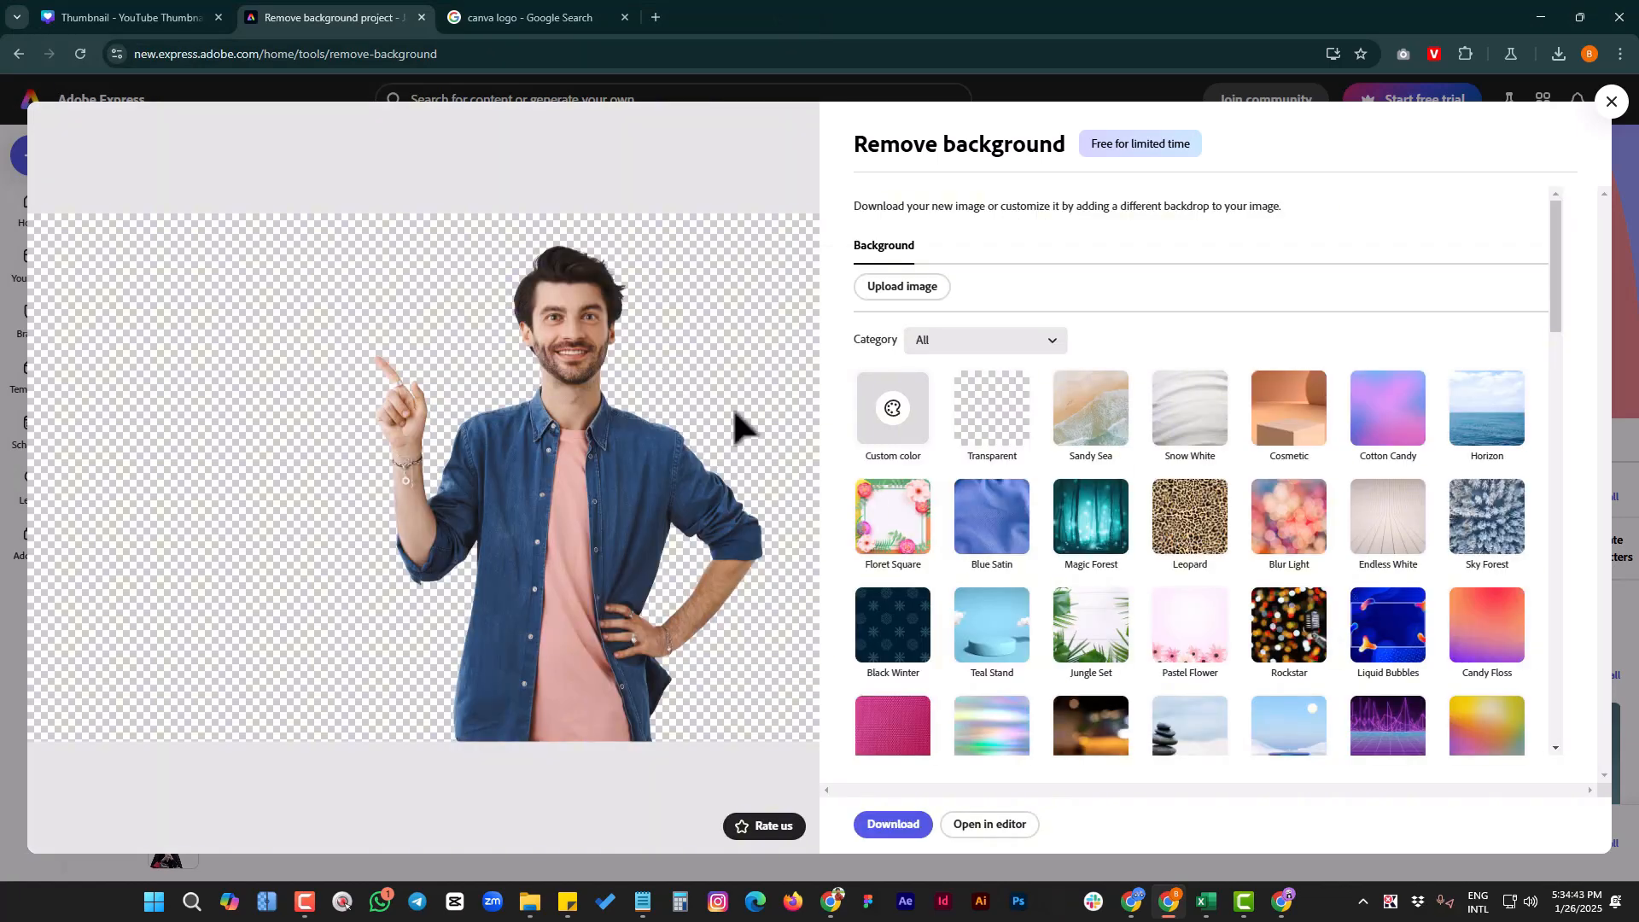
- Look through the replacement backdrops, keep the transparent background and download the cutout of the man
{"action": "scroll", "coordinate": [1264, 517], "scroll_direction": "down", "scroll_amount": 6}
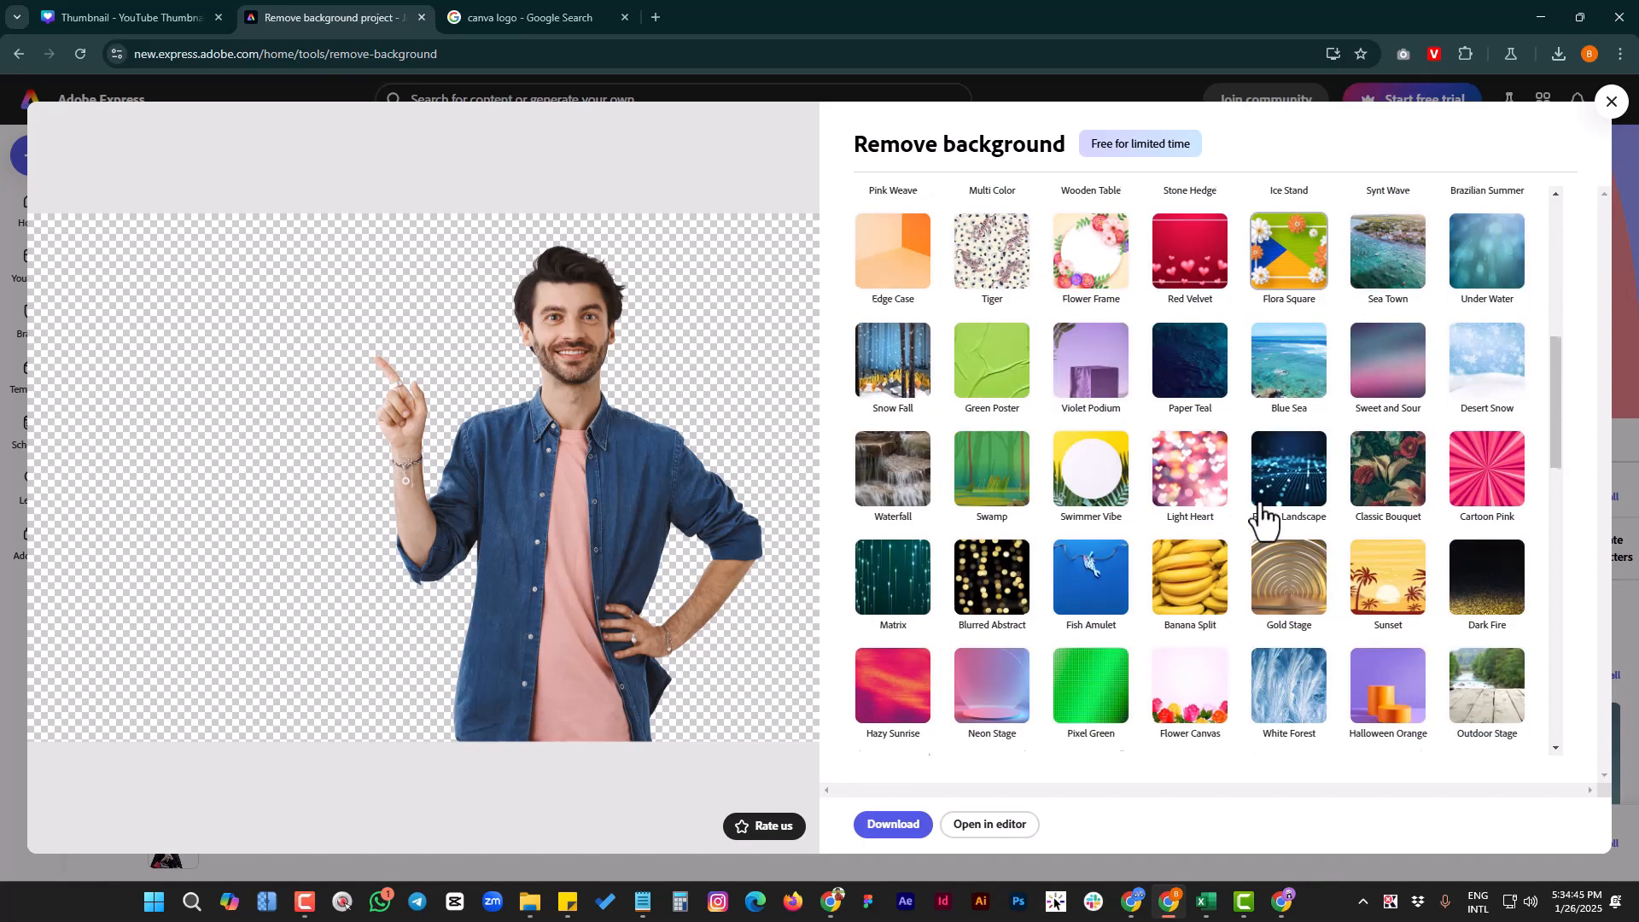
{"action": "scroll", "coordinate": [1264, 517], "scroll_direction": "down", "scroll_amount": 3}
{"action": "scroll", "coordinate": [1112, 467], "scroll_direction": "up", "scroll_amount": 10}
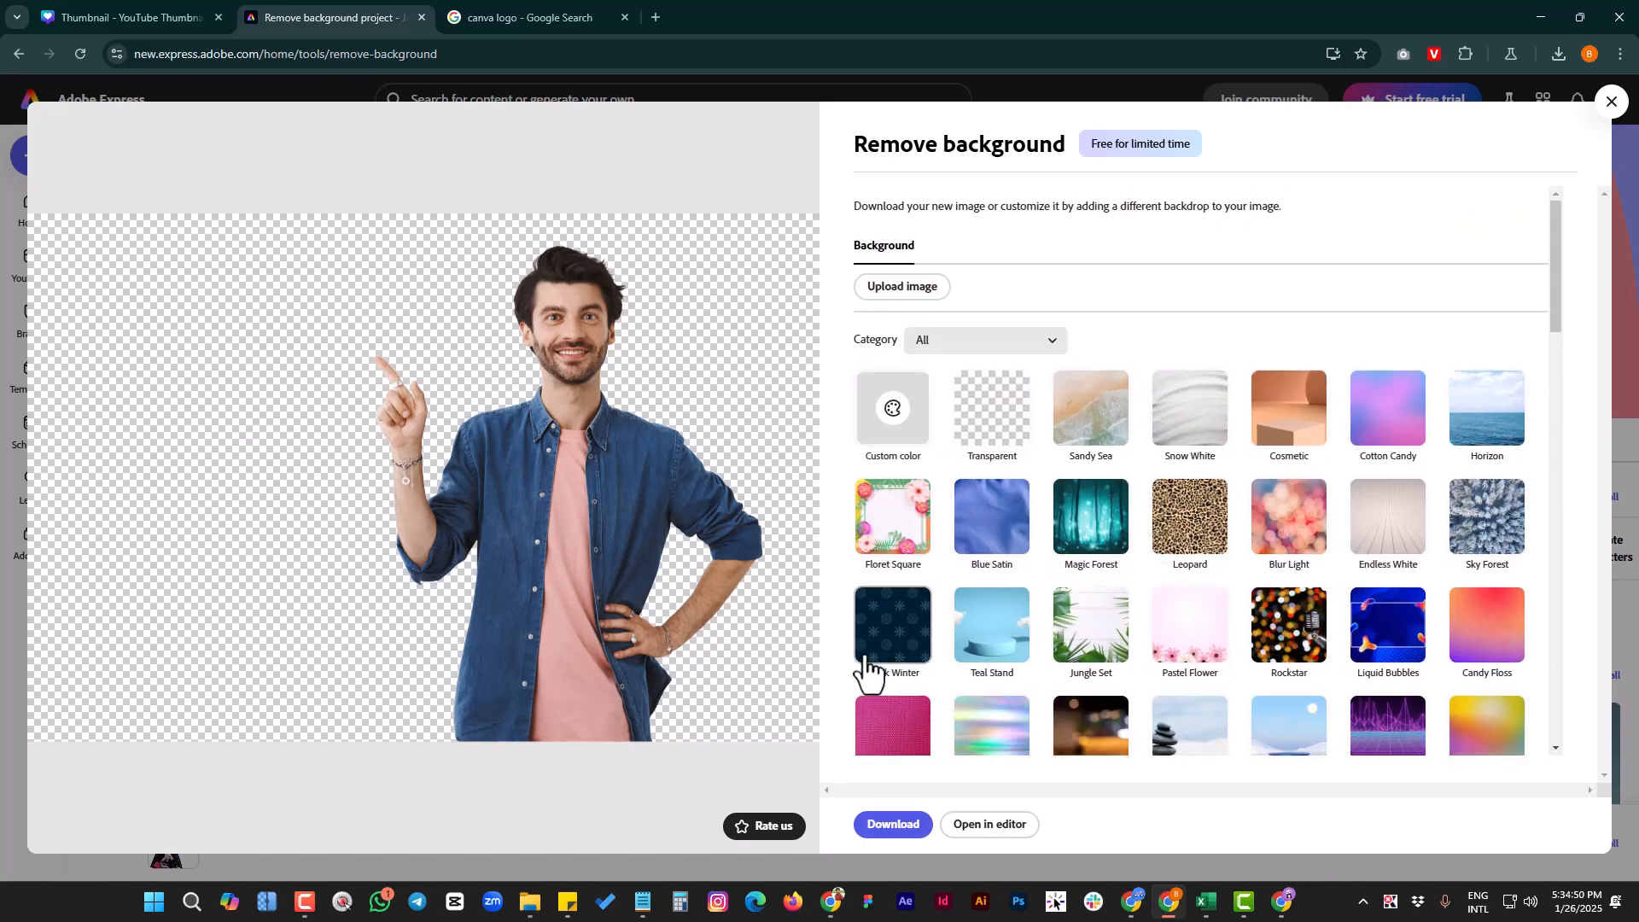
{"action": "left_click", "coordinate": [893, 830]}
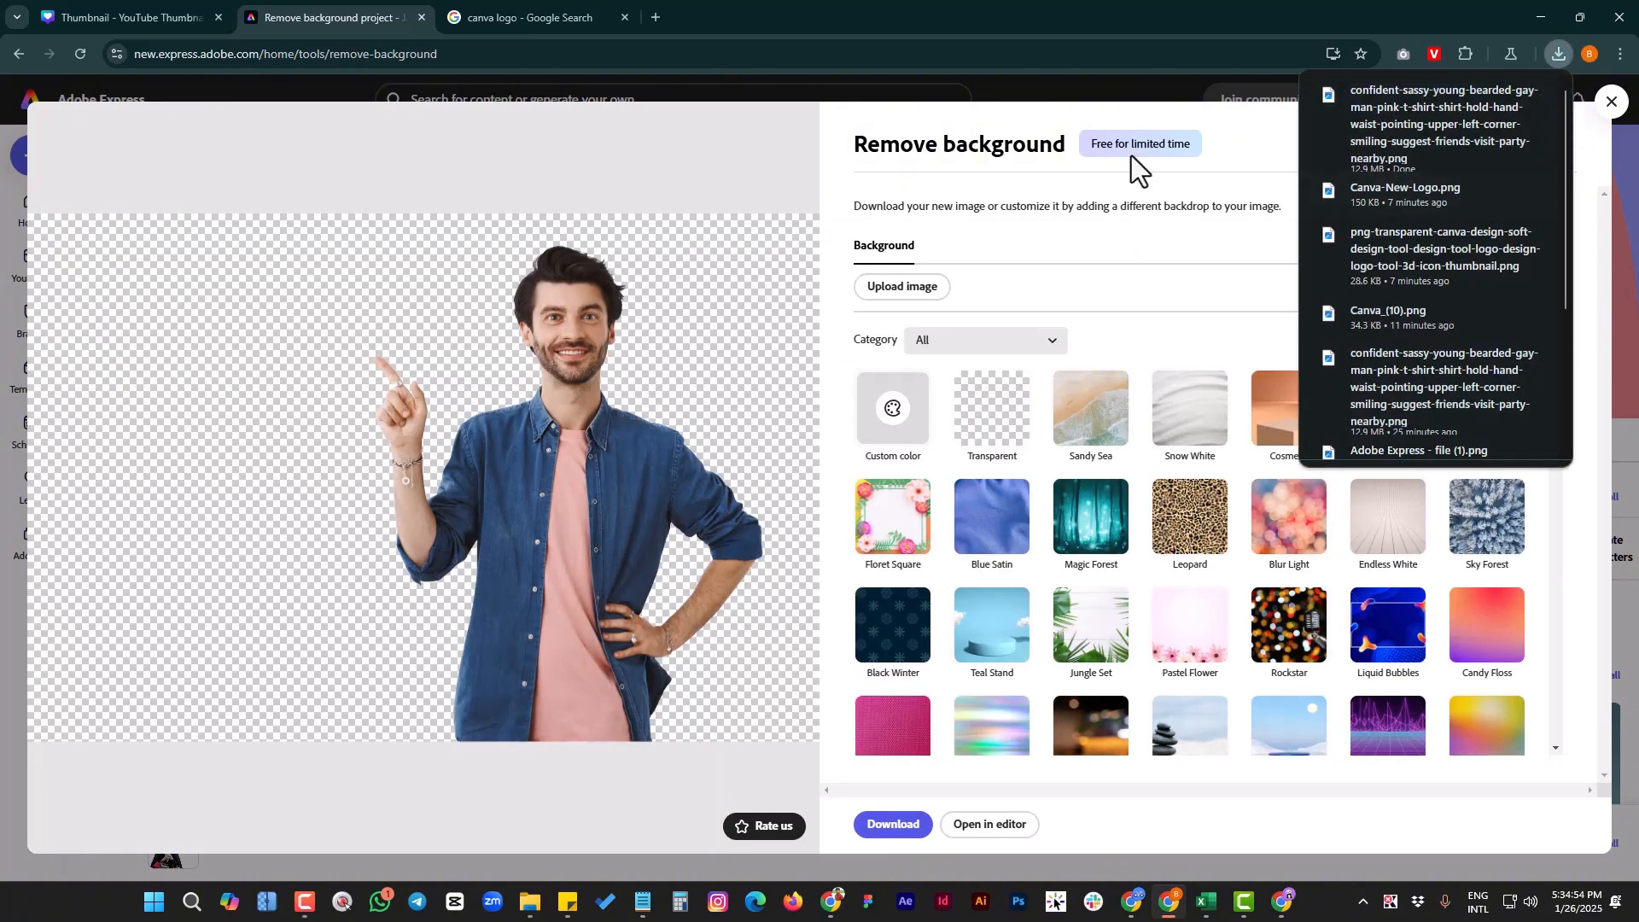
{"action": "left_click", "coordinate": [1129, 9]}
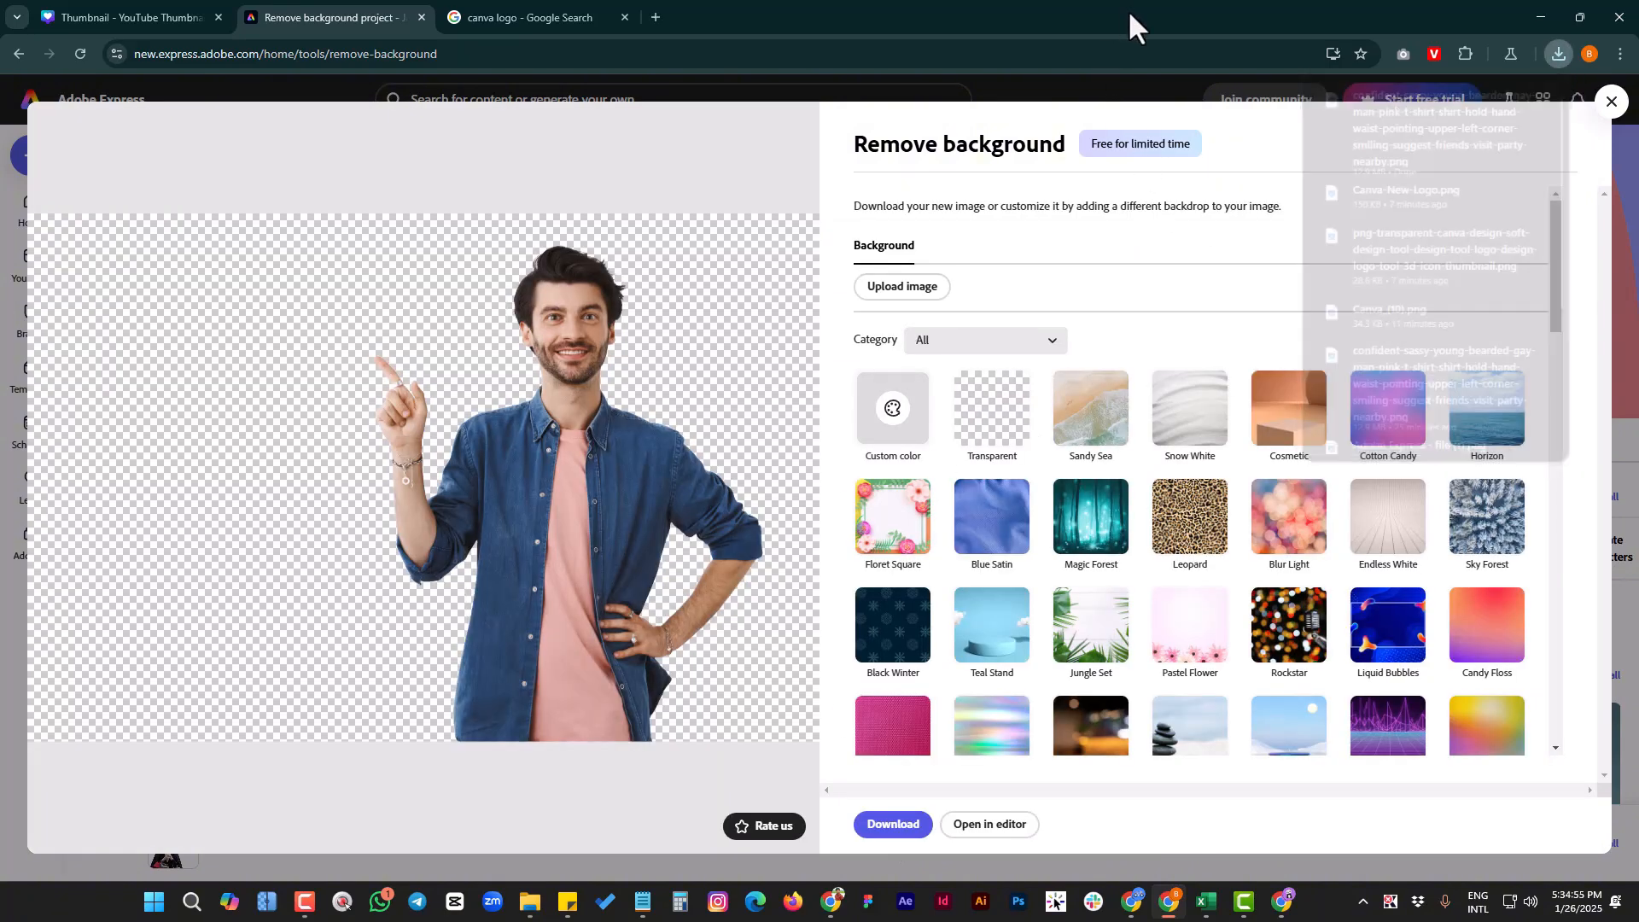
- Switch to the Canva design and add the background-removed cutout of the pointing man from the Thumbnail folder to page 2
{"action": "left_click", "coordinate": [1613, 104]}
{"action": "left_click", "coordinate": [144, 14]}
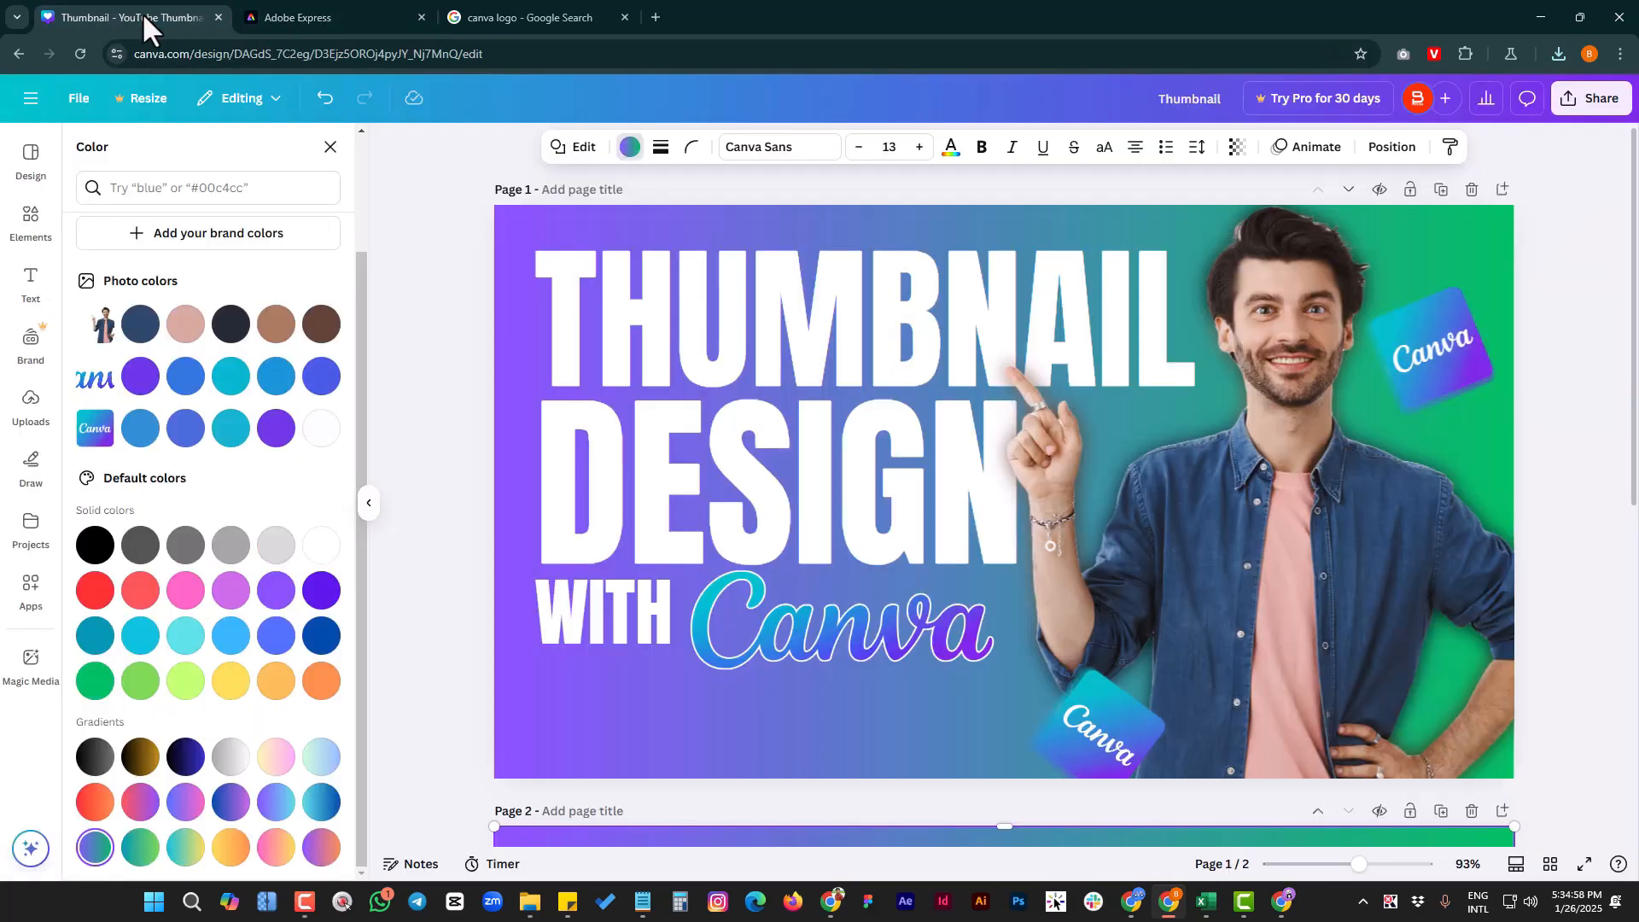
{"action": "scroll", "coordinate": [1325, 541], "scroll_direction": "down", "scroll_amount": 5}
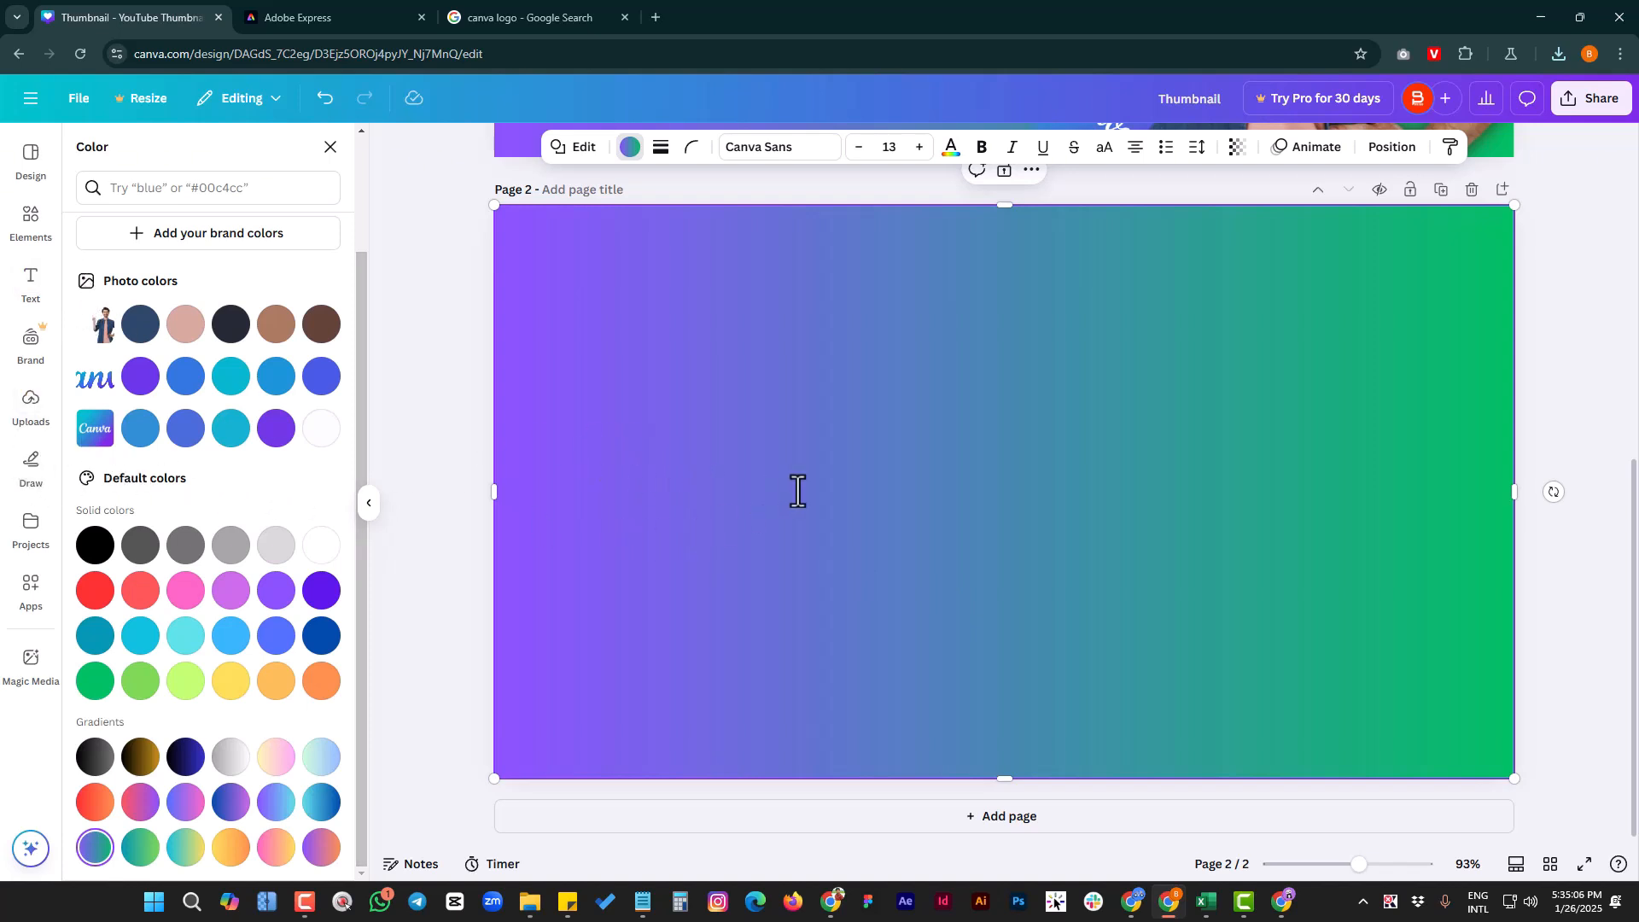
{"action": "left_click", "coordinate": [331, 146]}
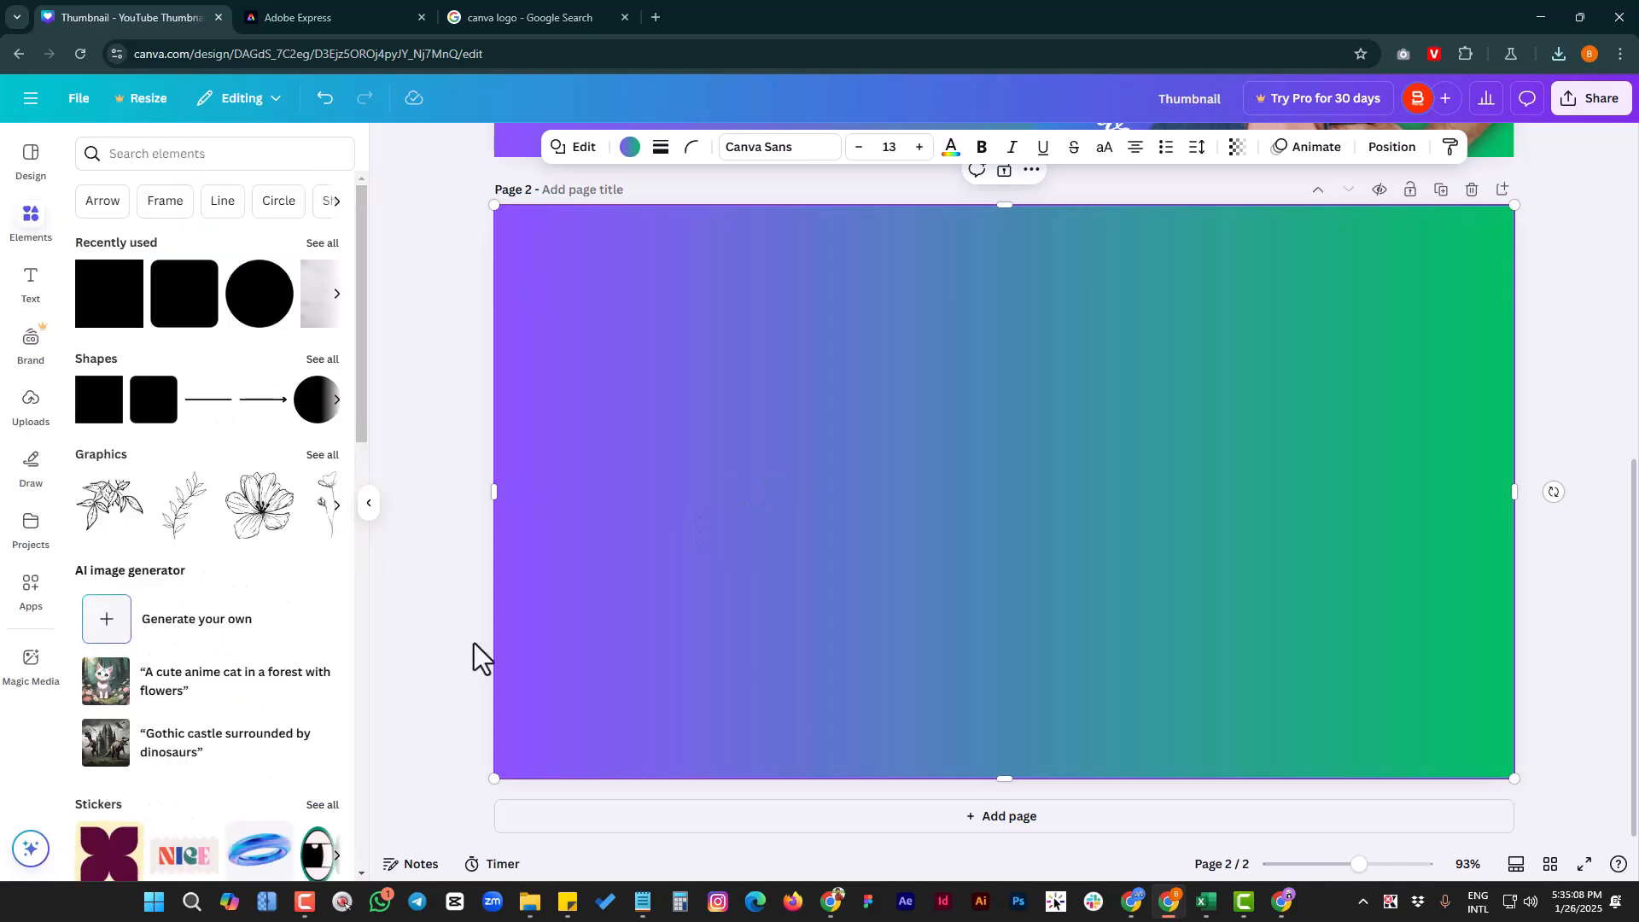
{"action": "mouse_move", "coordinate": [533, 908]}
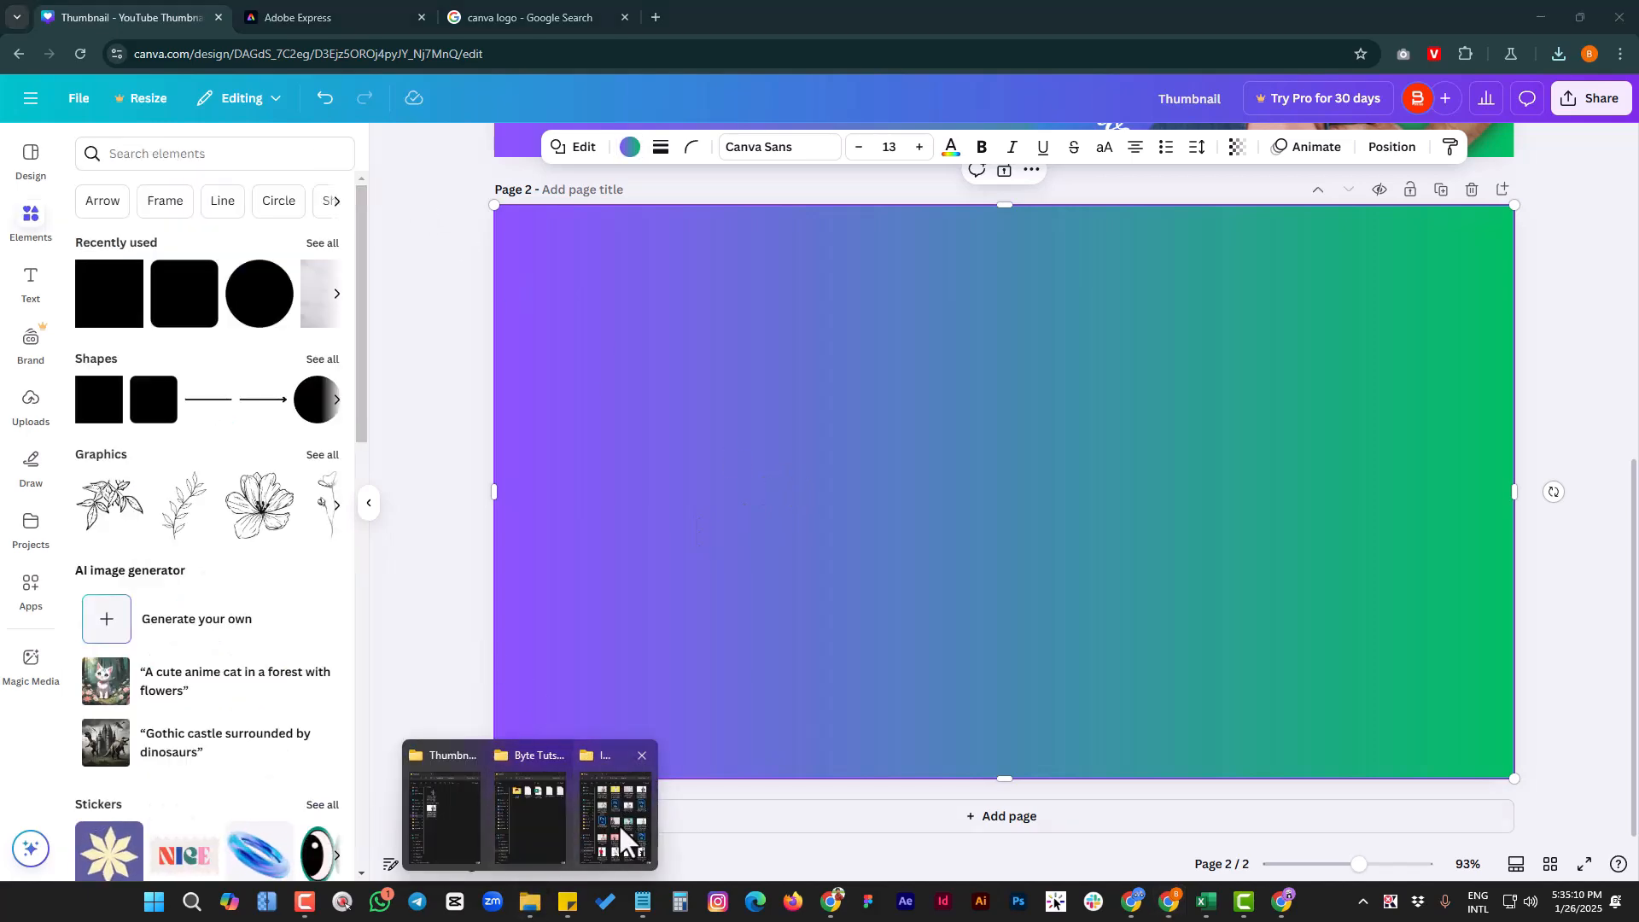
{"action": "mouse_move", "coordinate": [546, 827]}
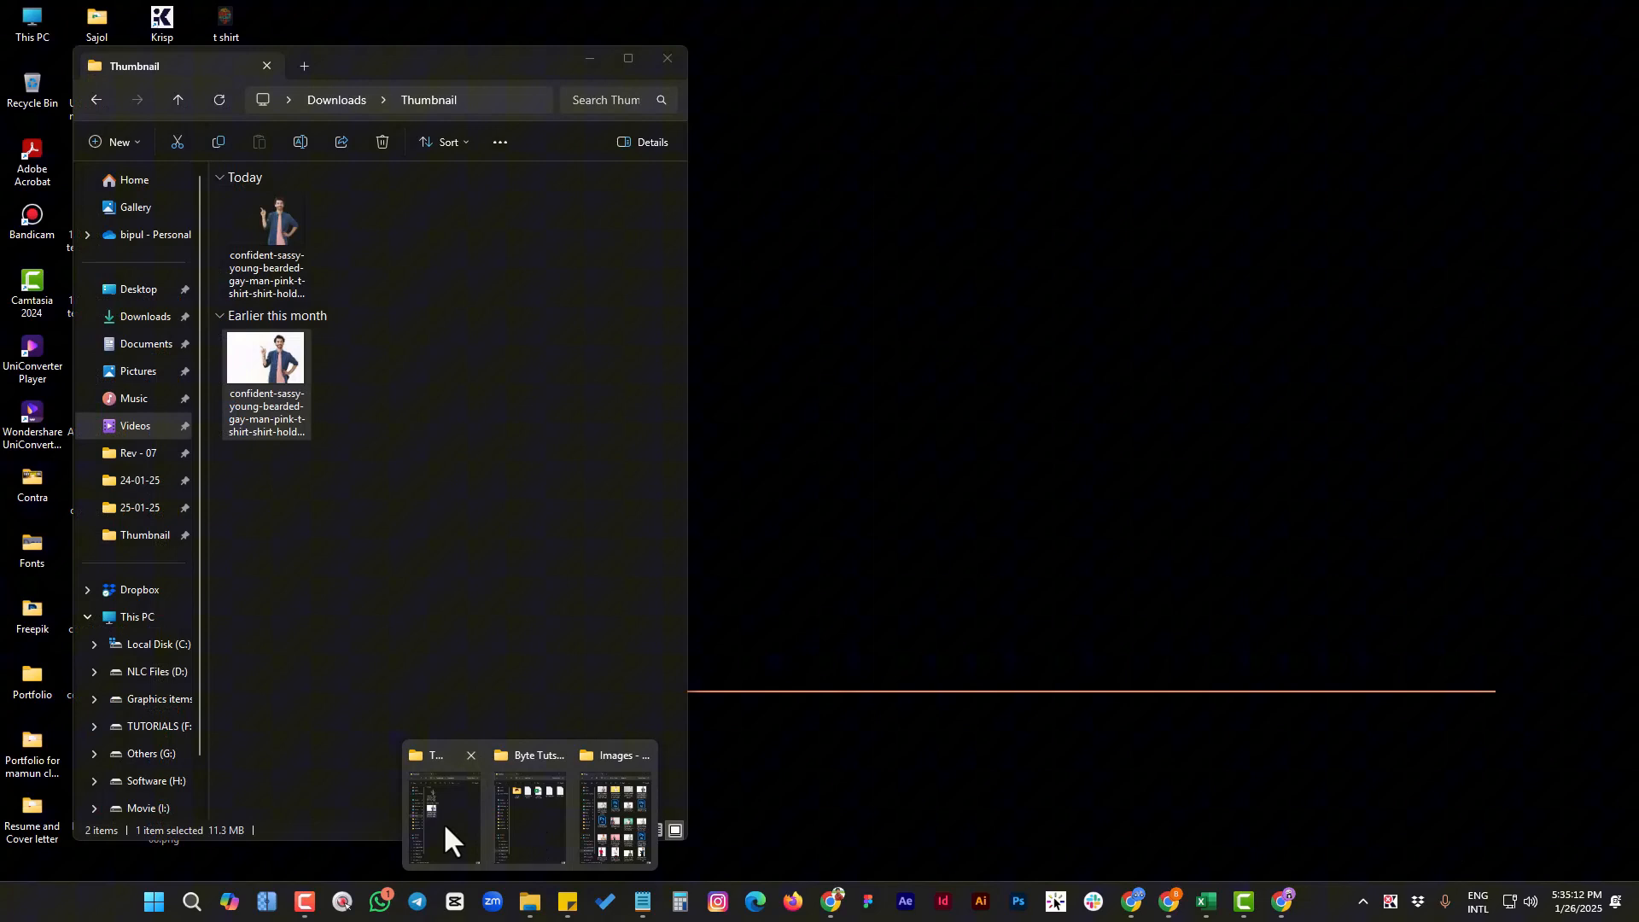
{"action": "left_click", "coordinate": [443, 822]}
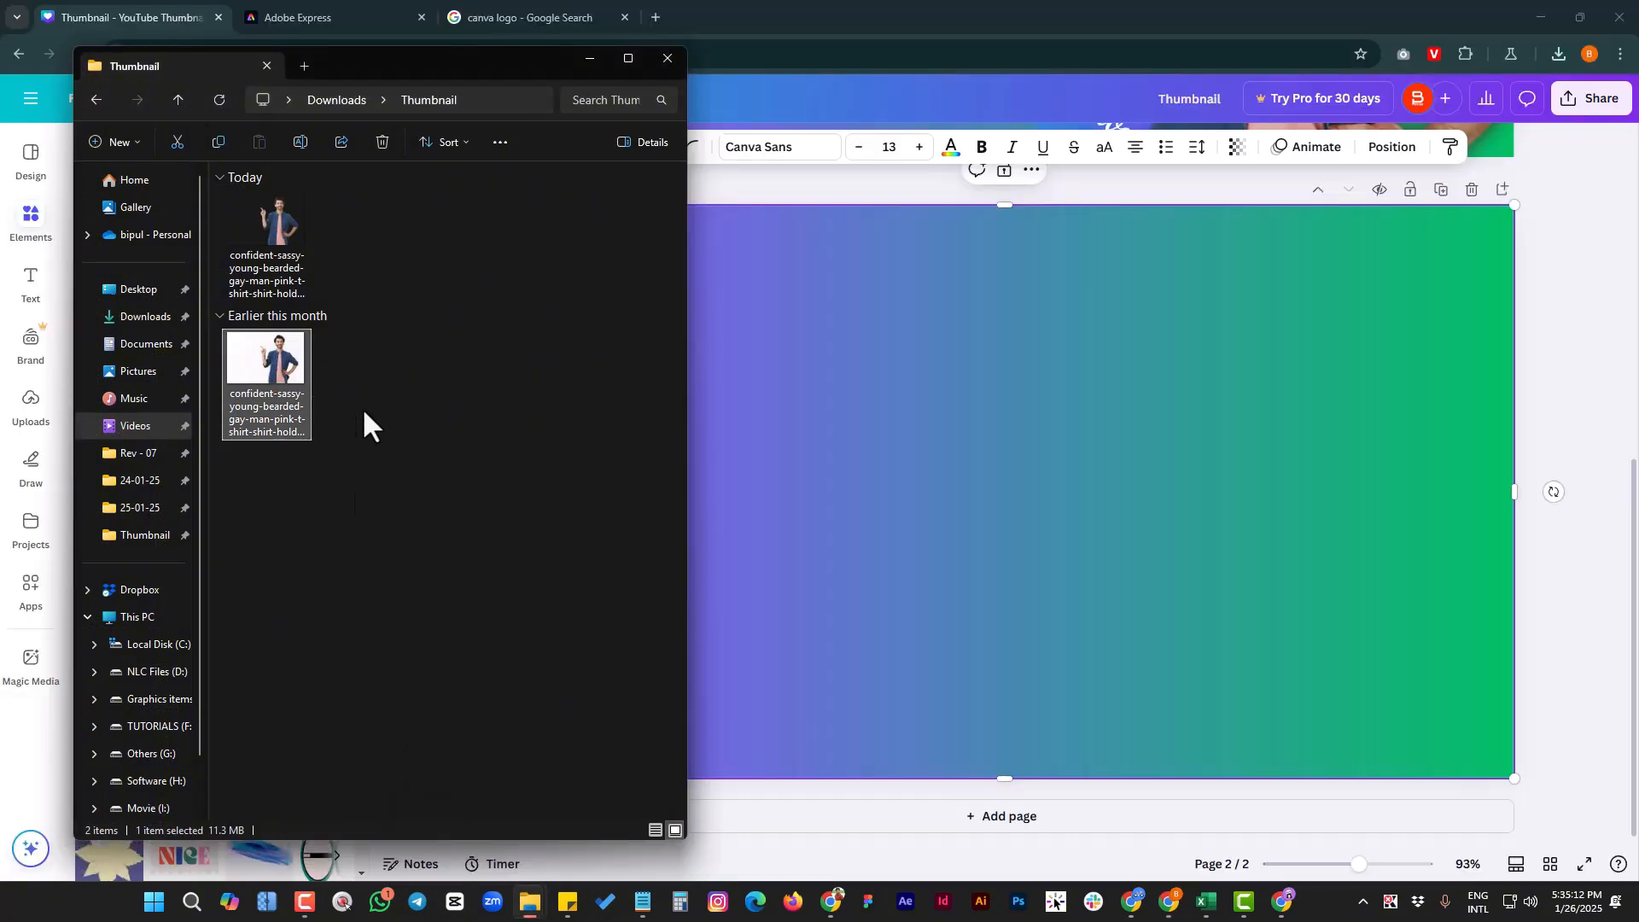
{"action": "left_click_drag", "start_coordinate": [273, 217], "coordinate": [1243, 548]}
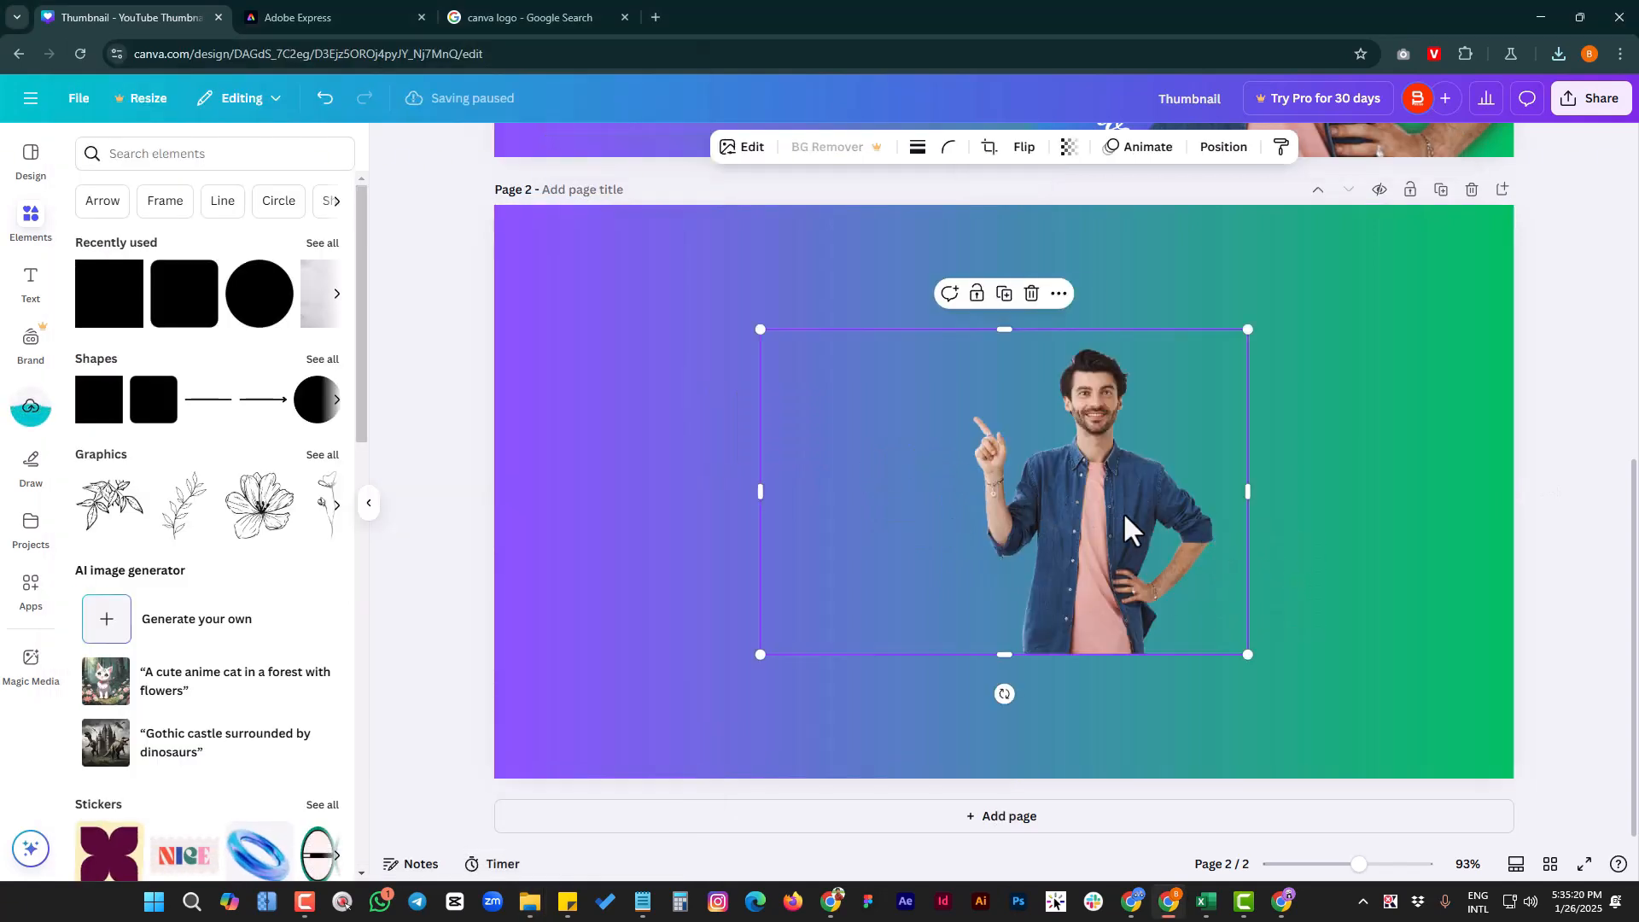
{"action": "left_click_drag", "start_coordinate": [1124, 510], "coordinate": [1216, 574]}
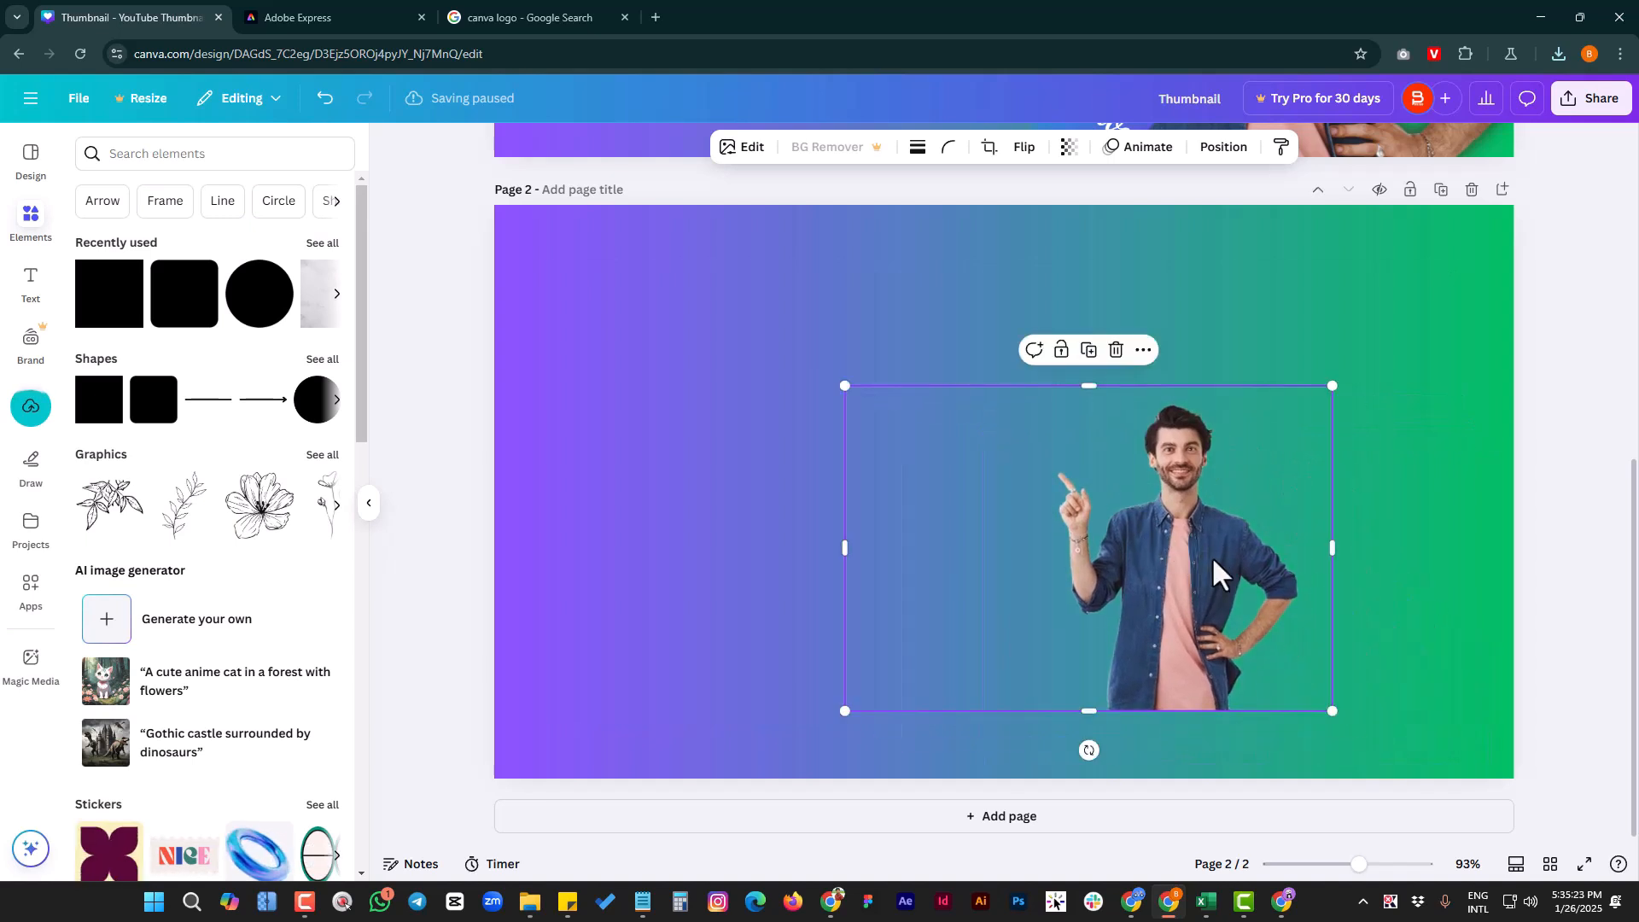
{"action": "left_click", "coordinate": [31, 408]}
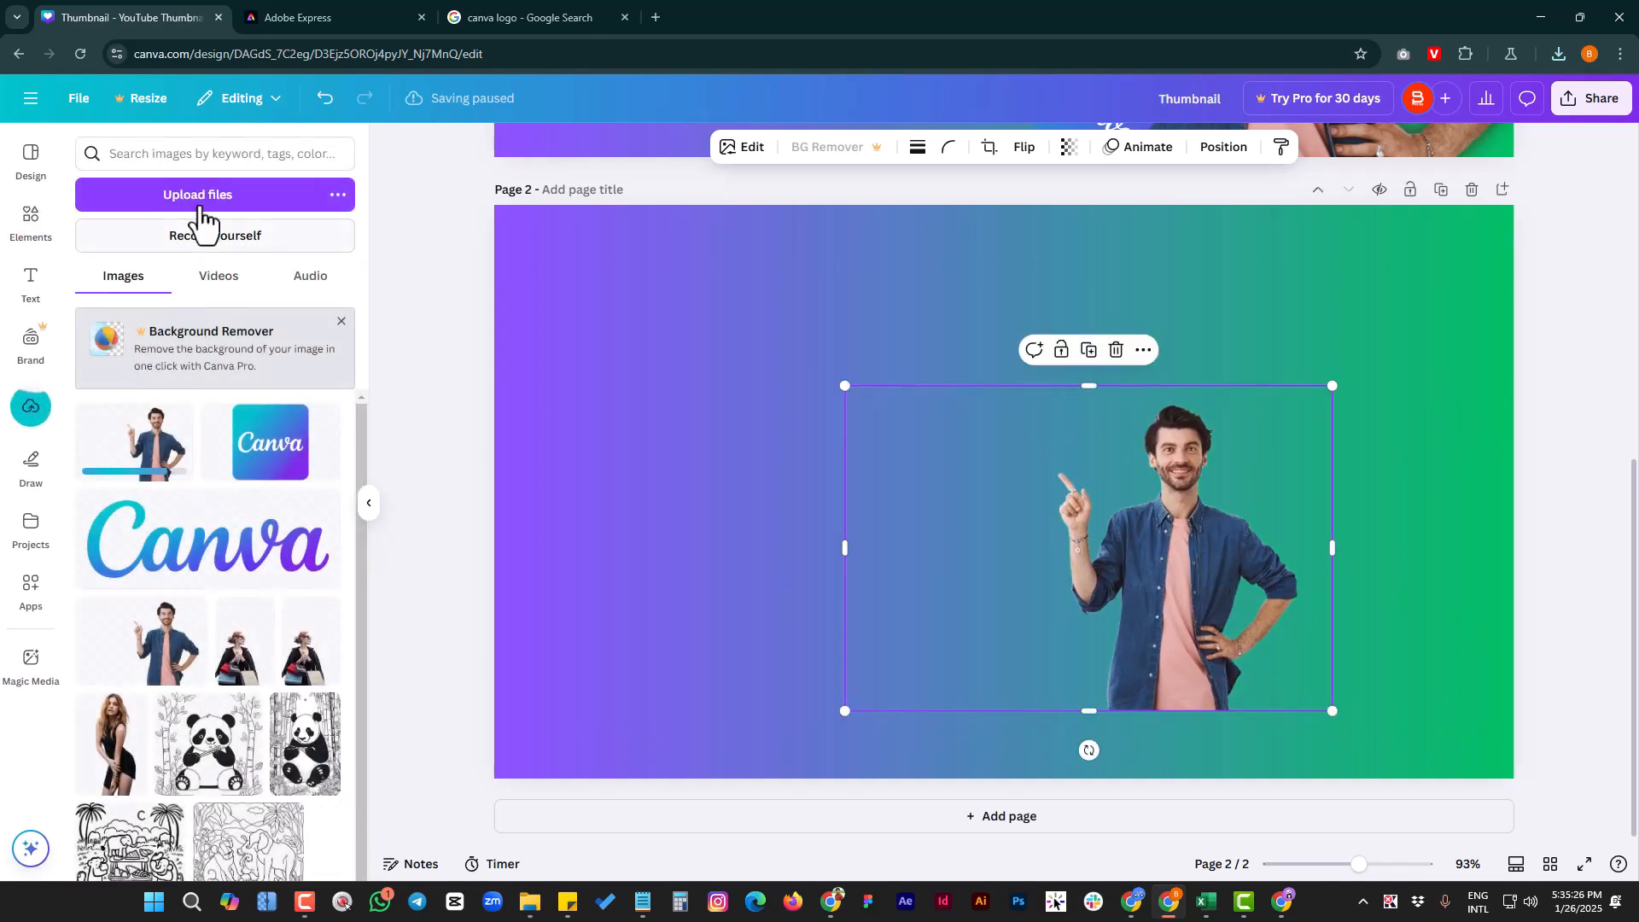
{"action": "left_click", "coordinate": [239, 203]}
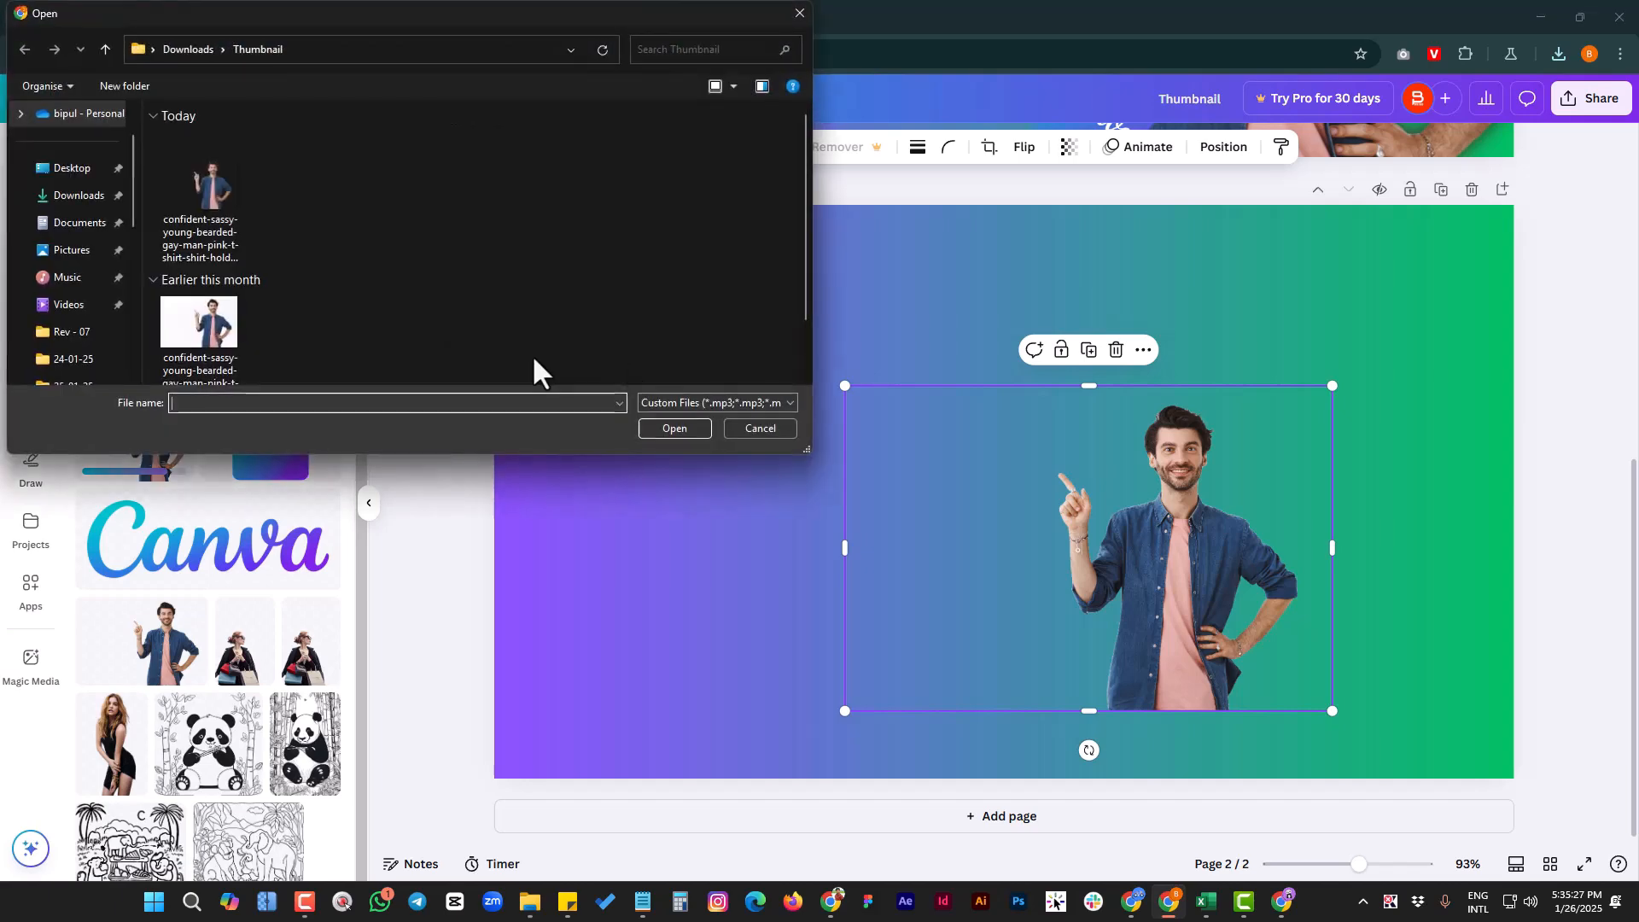
{"action": "left_click", "coordinate": [801, 4]}
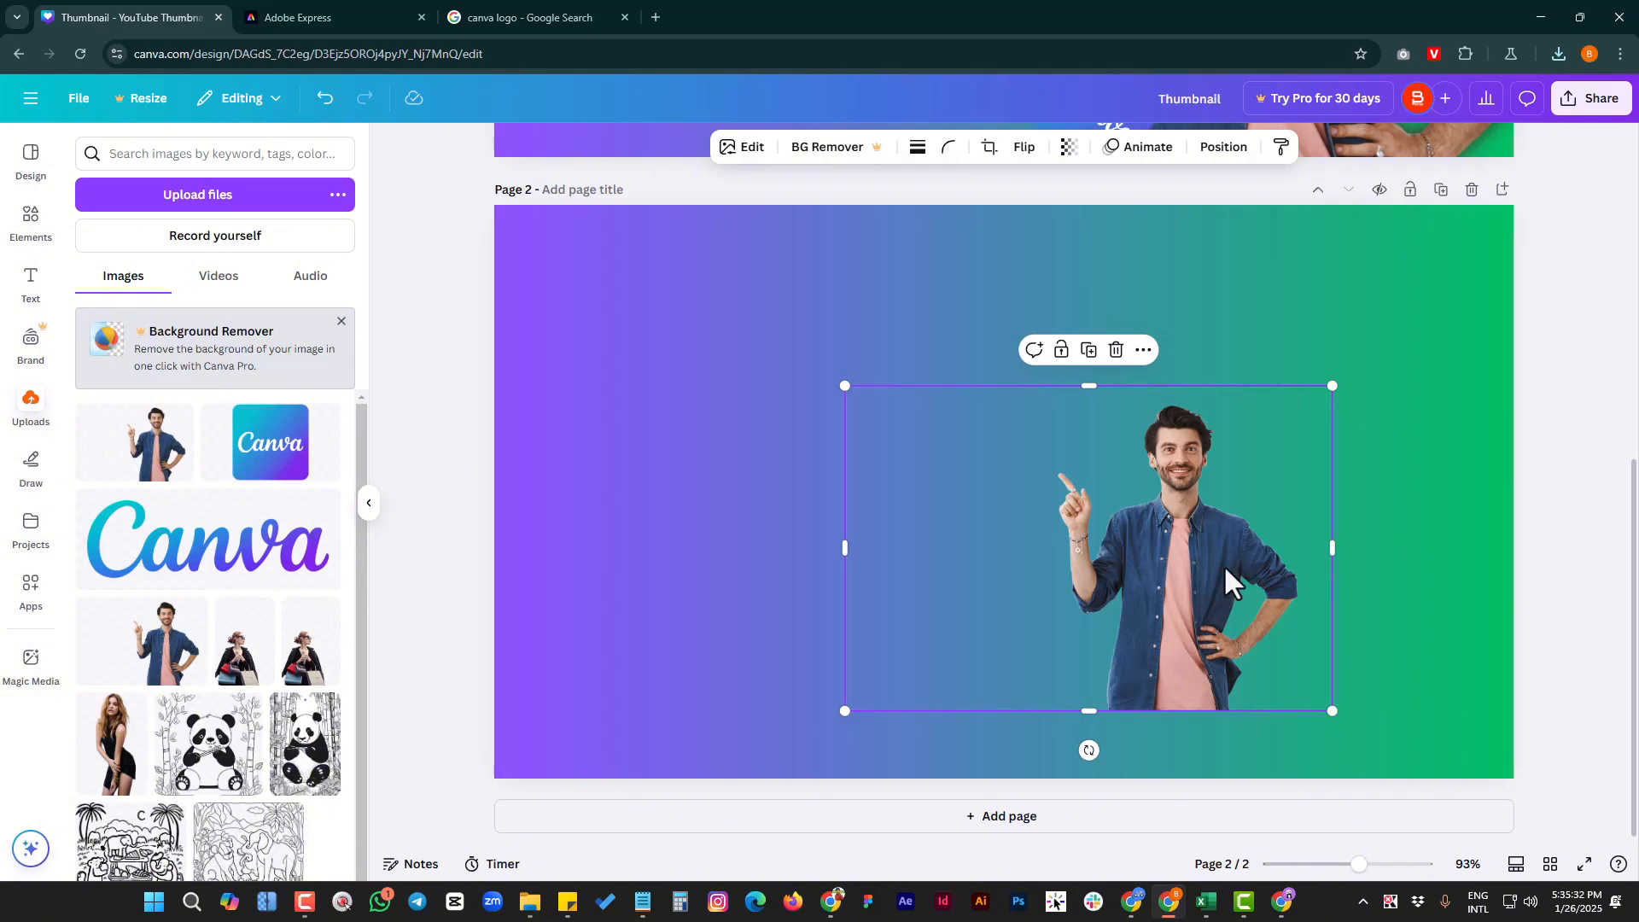
- Crop the empty margins at both sides and above the head of the man's cutout on page 2
{"action": "left_click_drag", "start_coordinate": [1223, 565], "coordinate": [1025, 538]}
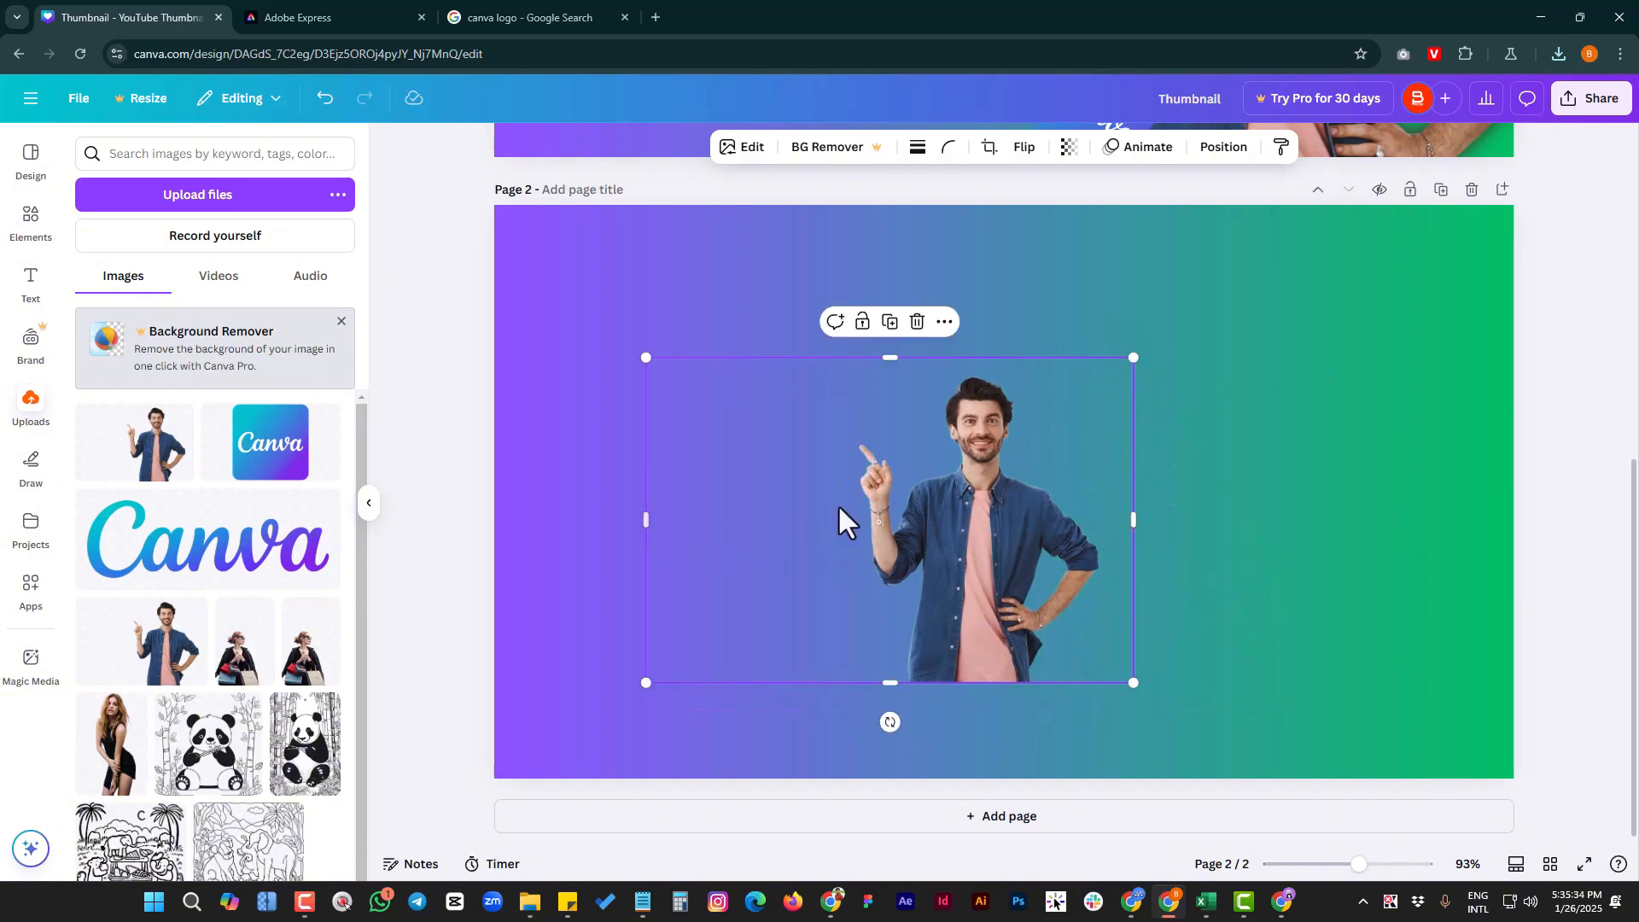
{"action": "left_click_drag", "start_coordinate": [646, 521], "coordinate": [835, 517]}
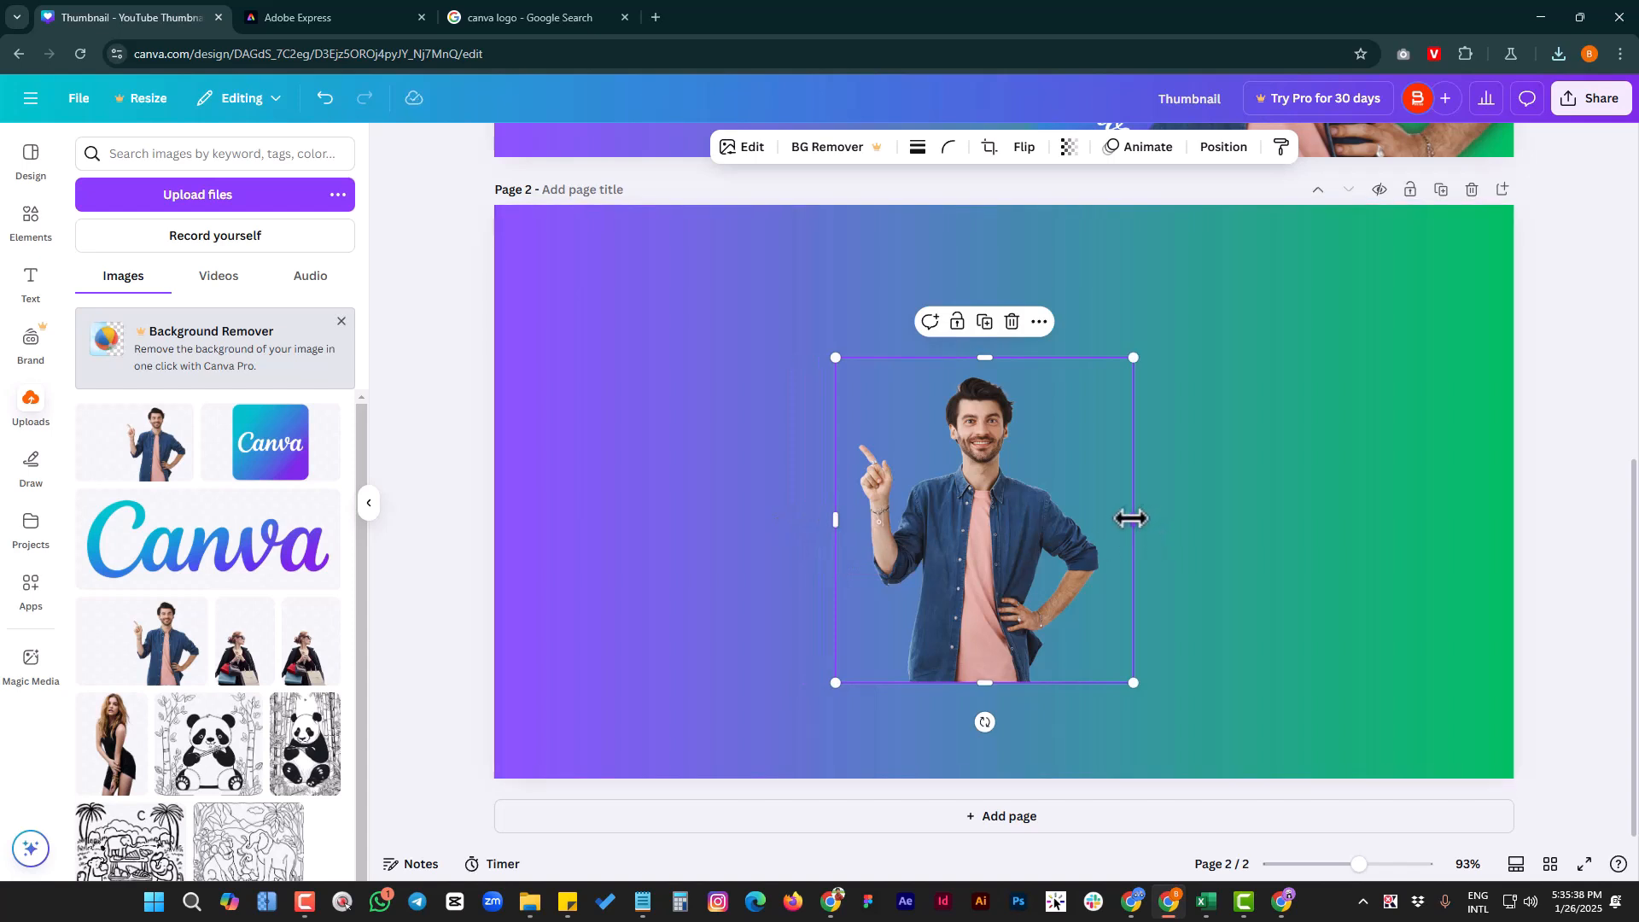
{"action": "left_click_drag", "start_coordinate": [1132, 516], "coordinate": [1108, 519]}
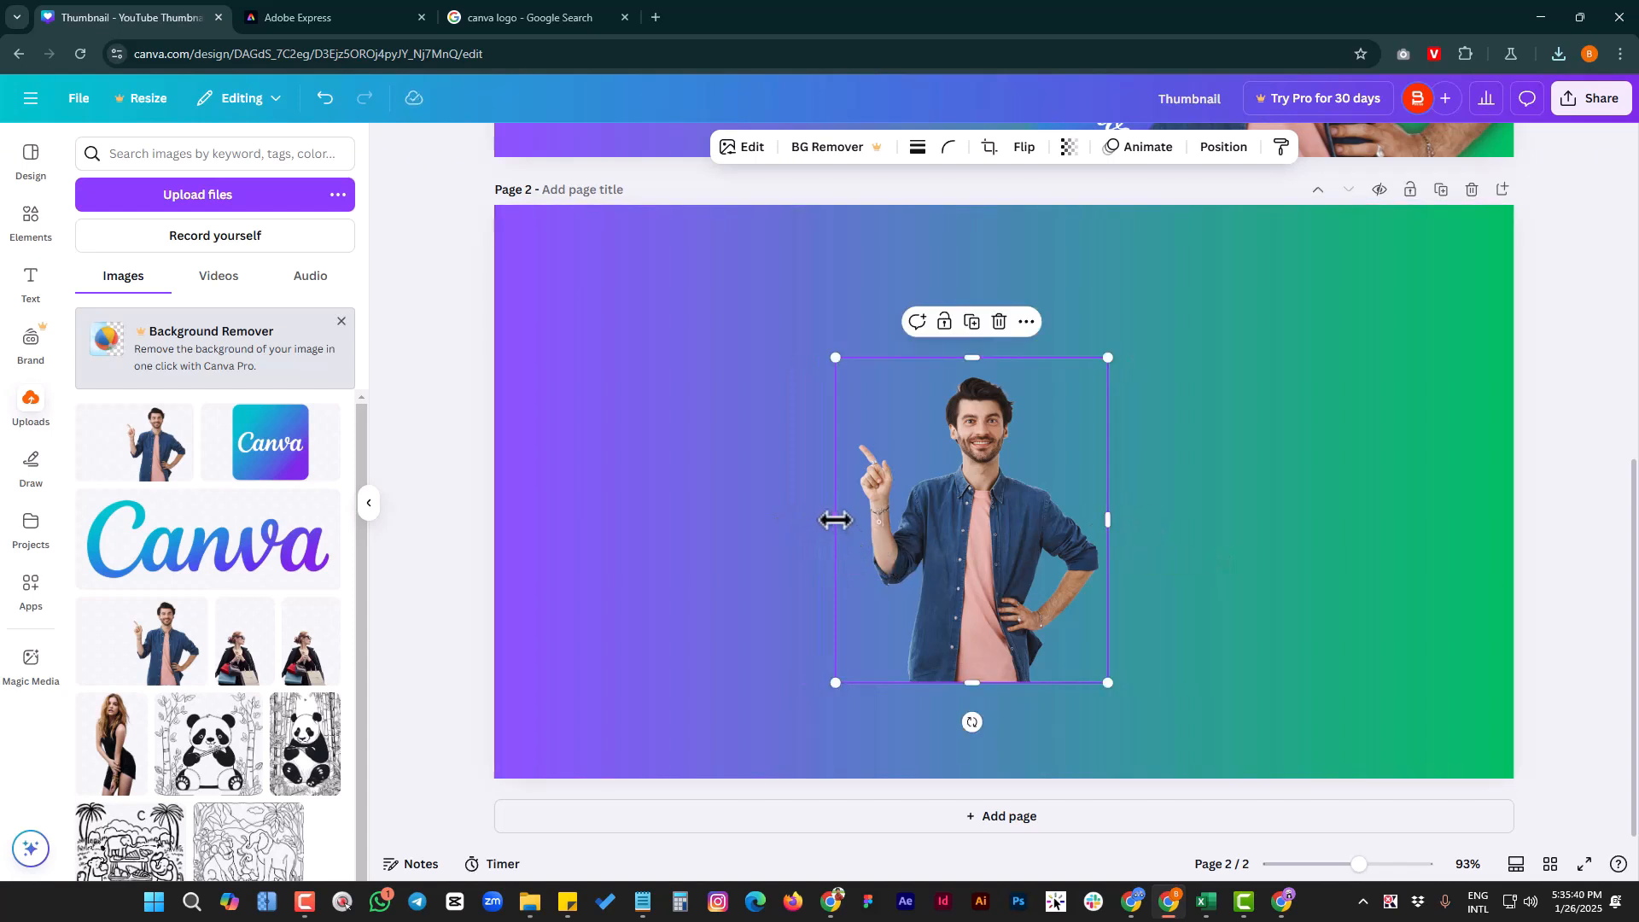
{"action": "left_click_drag", "start_coordinate": [835, 520], "coordinate": [845, 519]}
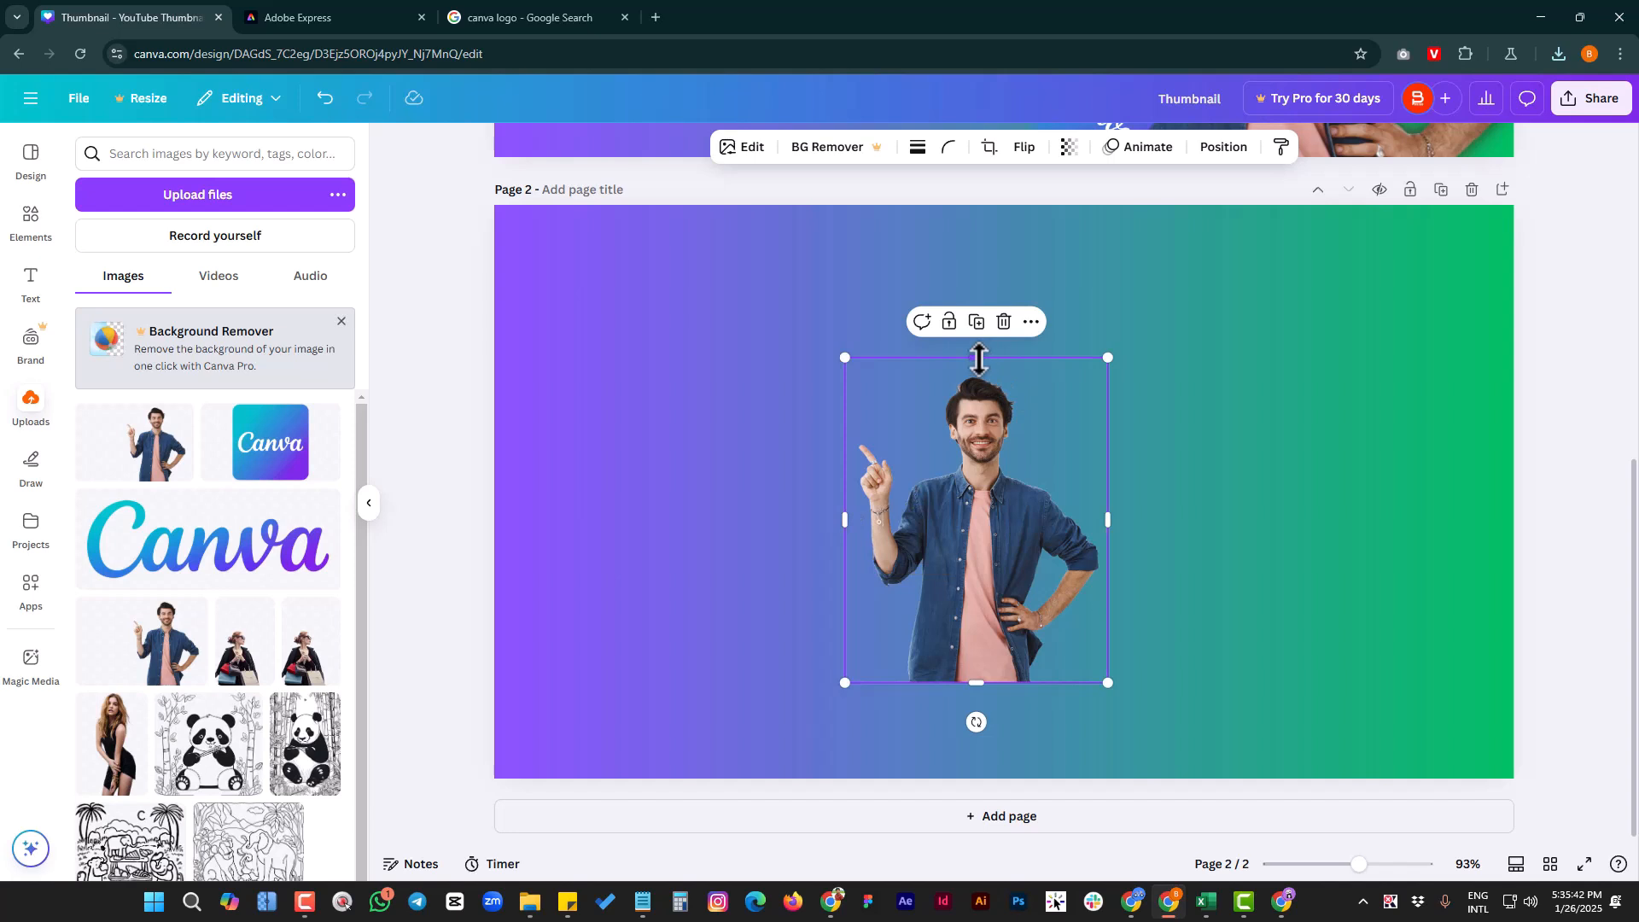
{"action": "left_click_drag", "start_coordinate": [983, 362], "coordinate": [983, 371]}
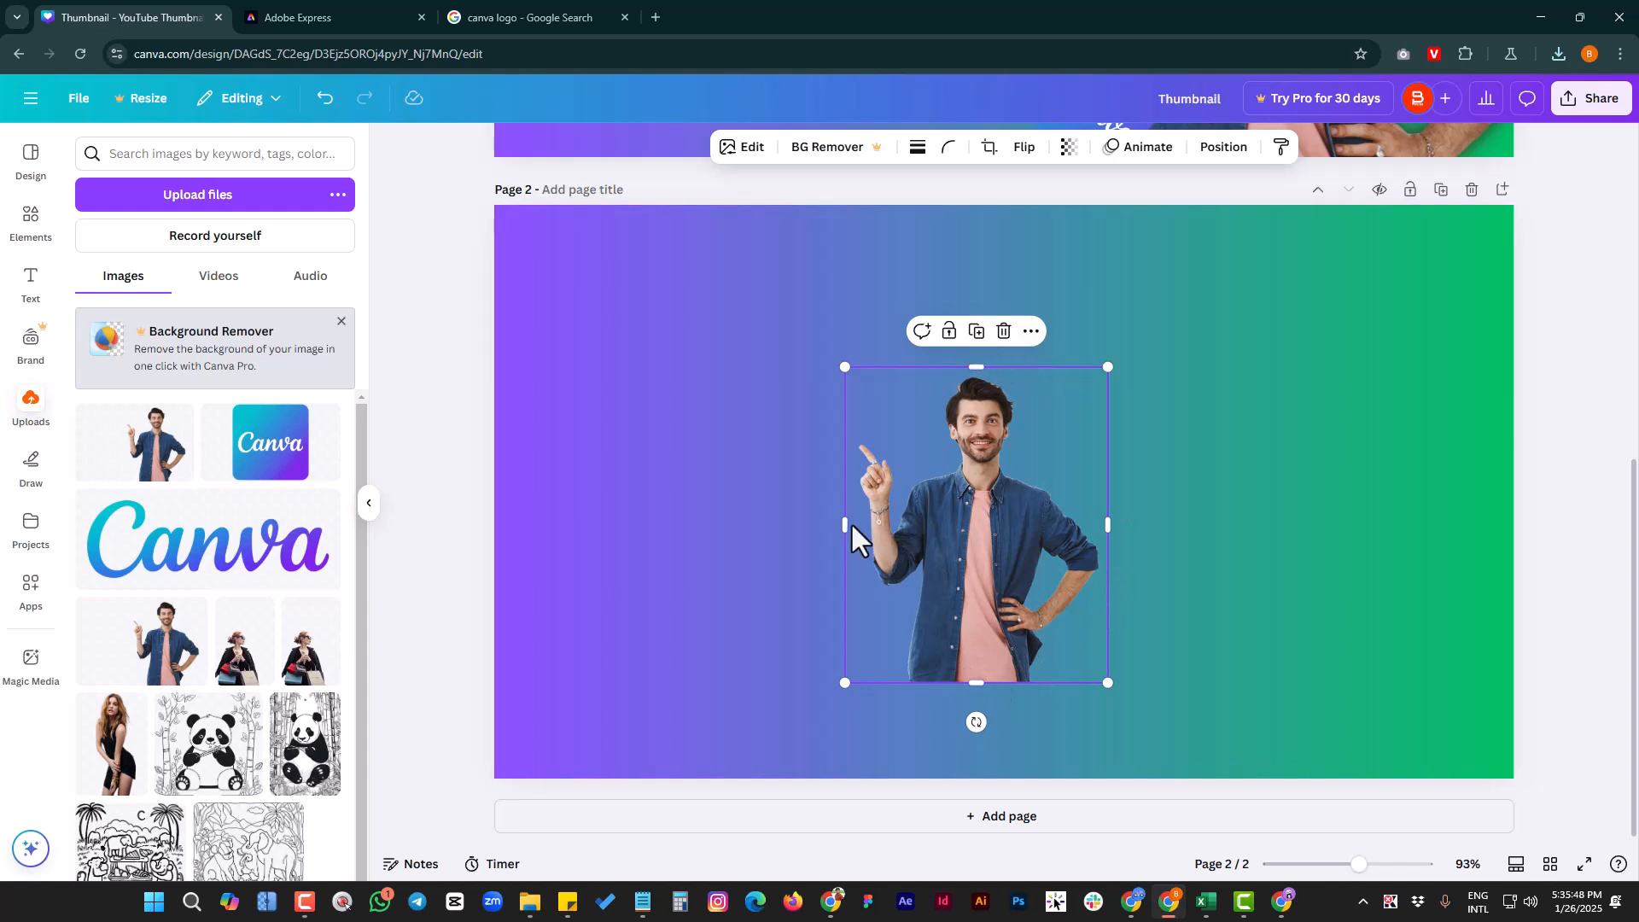
{"action": "left_click_drag", "start_coordinate": [846, 523], "coordinate": [884, 469]}
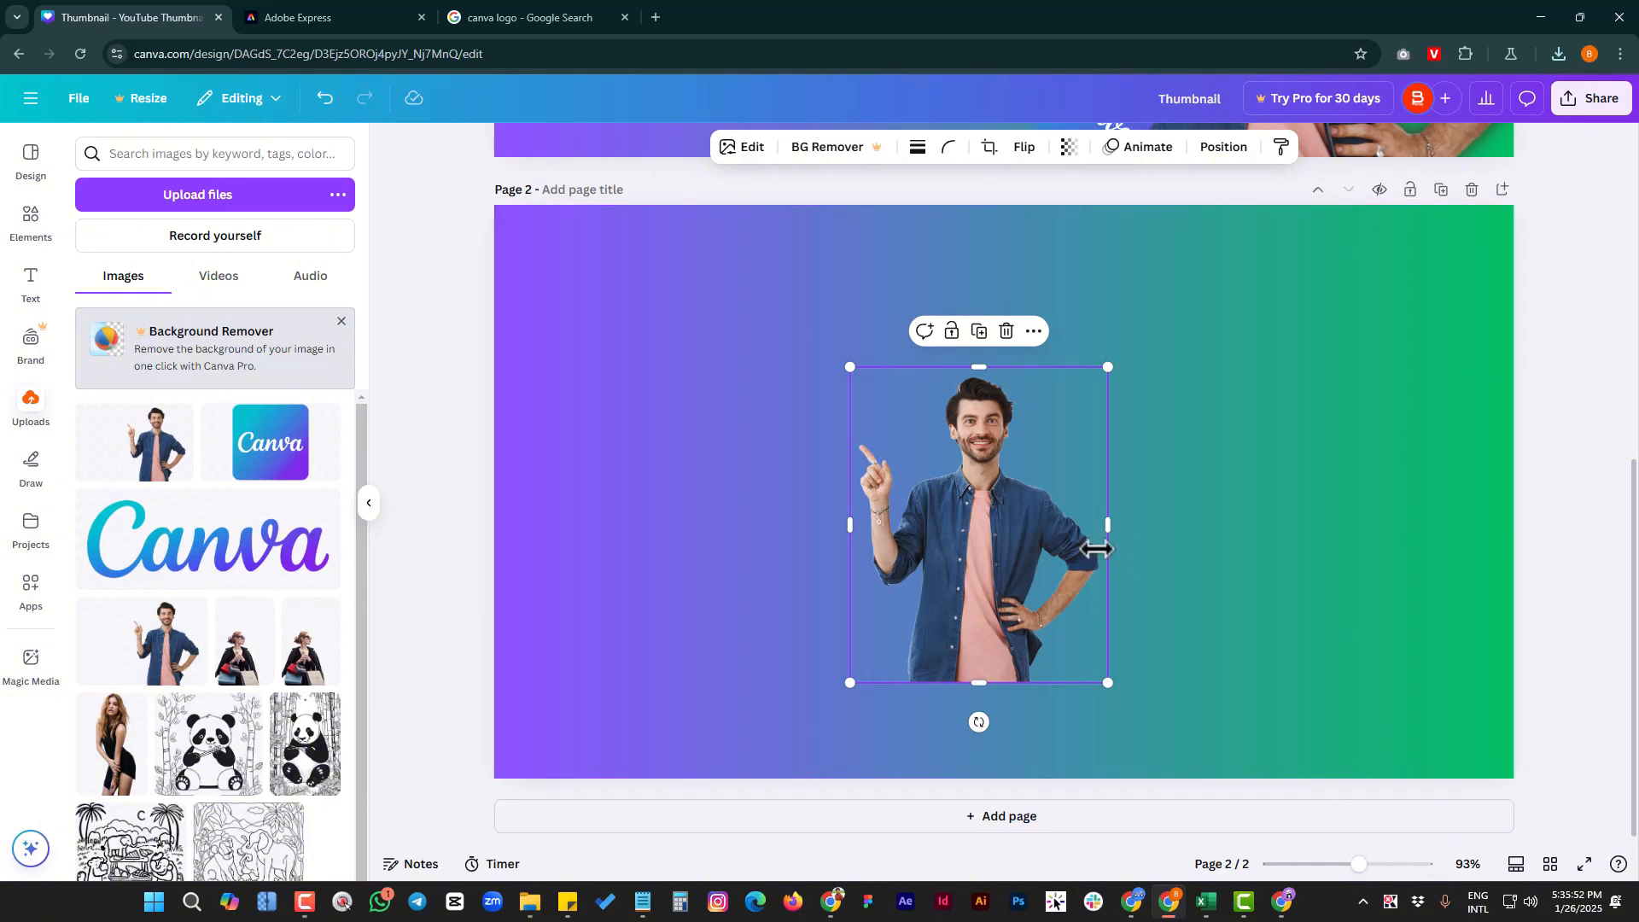
- Enlarge the man's cutout to fill the page height and place it at the right side of page 2, slightly past the edges
{"action": "left_click_drag", "start_coordinate": [1022, 565], "coordinate": [1430, 403]}
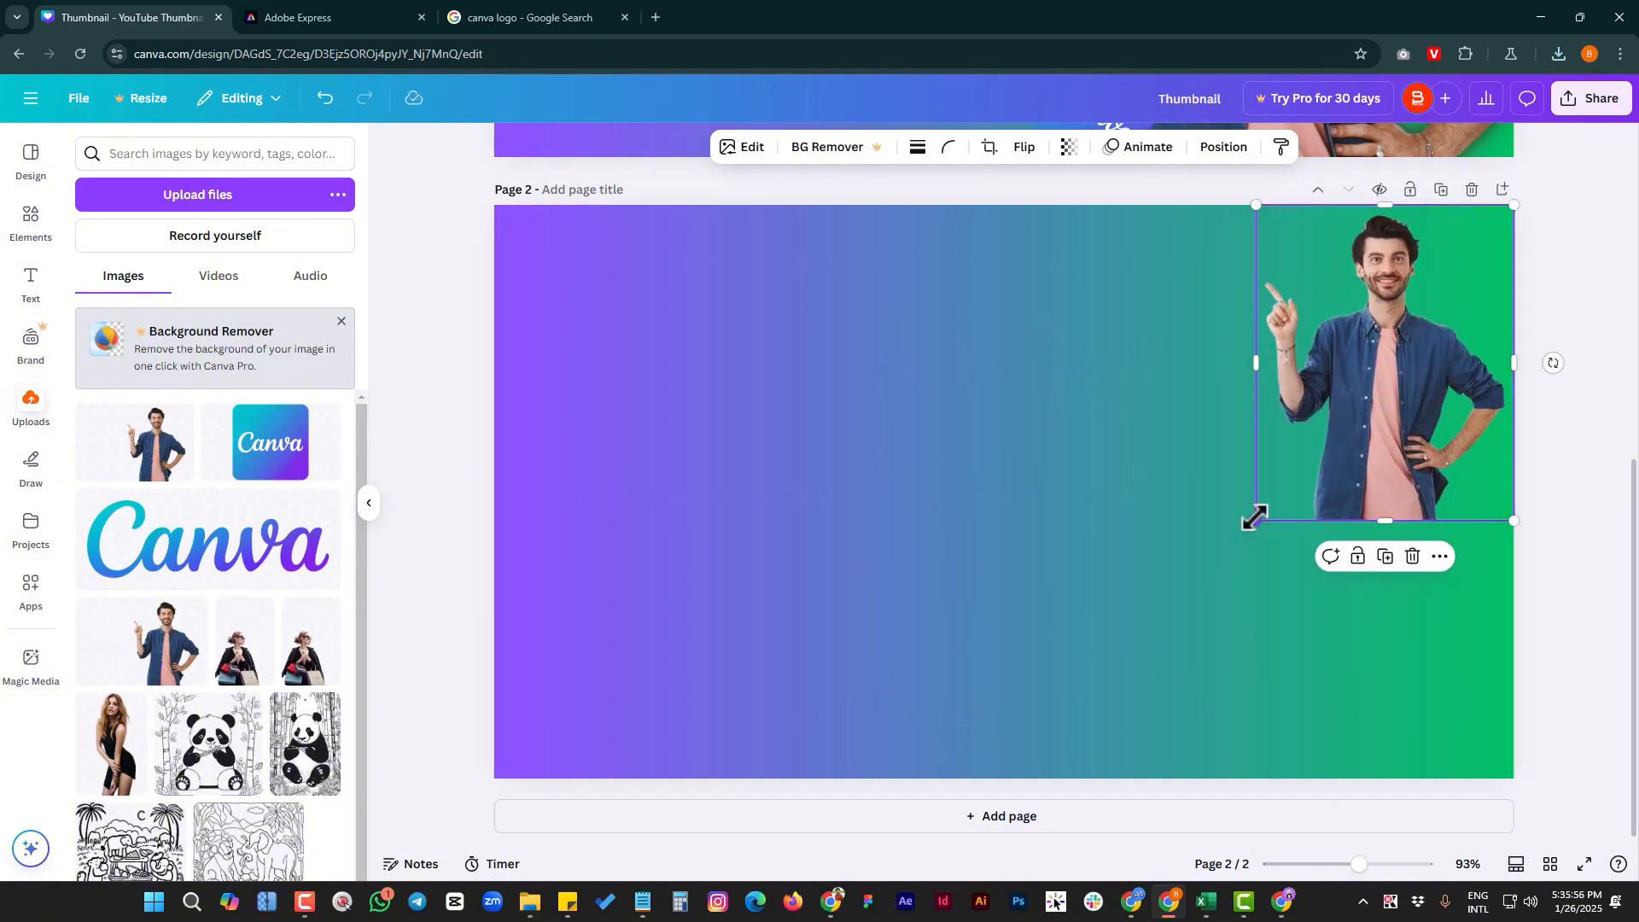
{"action": "left_click_drag", "start_coordinate": [1255, 517], "coordinate": [939, 864]}
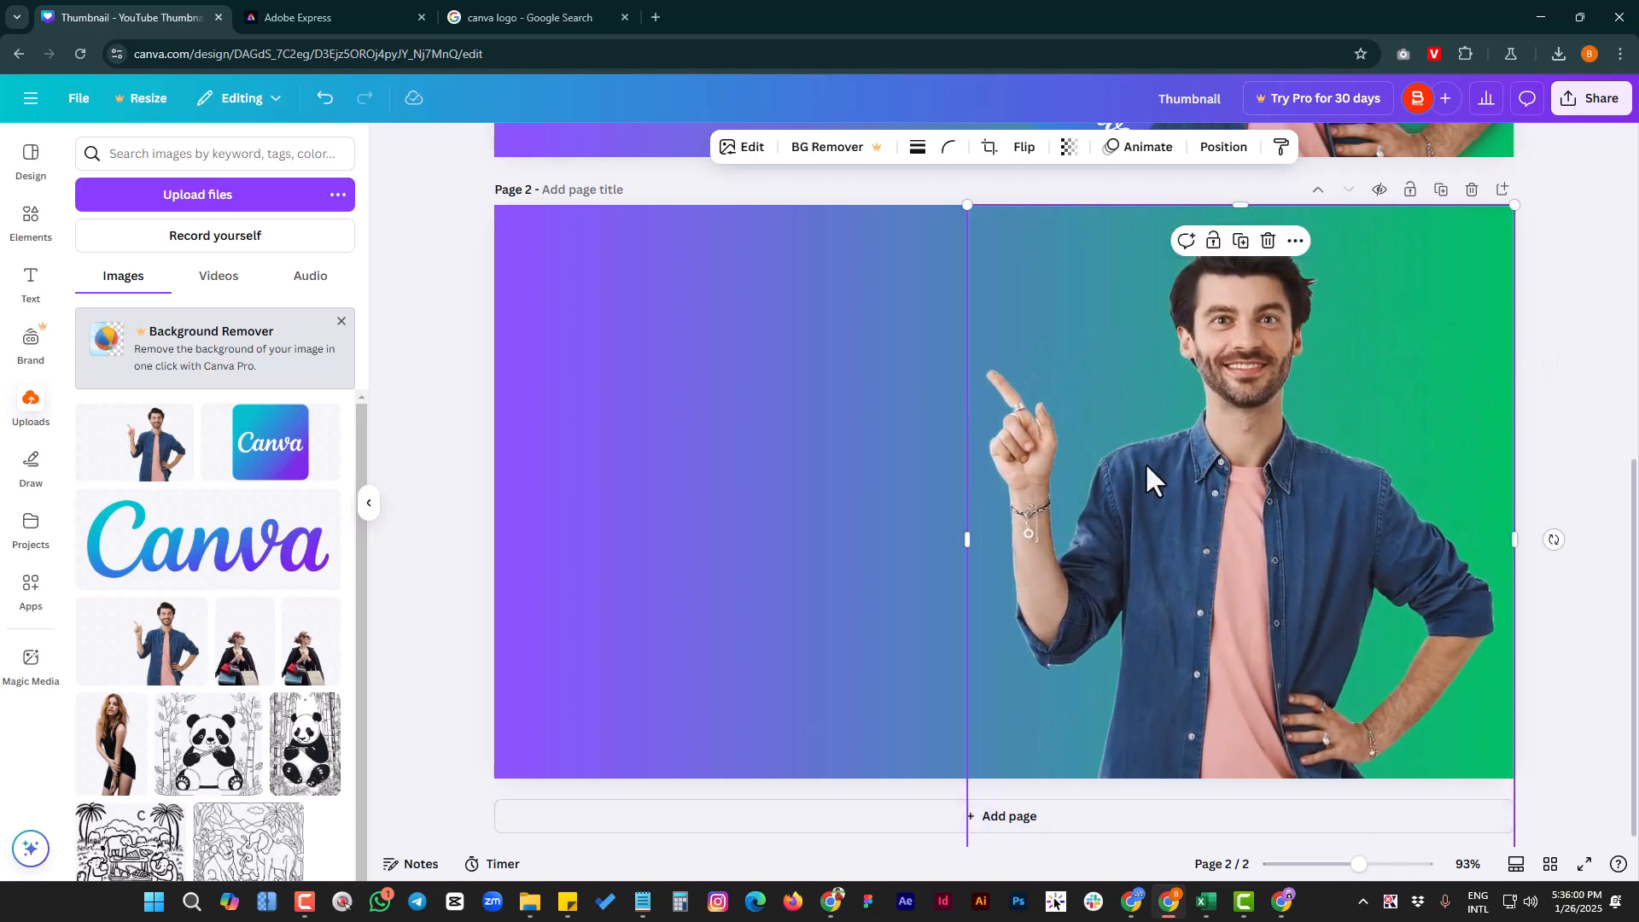
{"action": "mouse_move", "coordinate": [966, 192]}
{"action": "left_mouse_down"}
{"action": "mouse_move", "coordinate": [977, 205]}
{"action": "mouse_move", "coordinate": [953, 174]}
{"action": "left_mouse_up"}
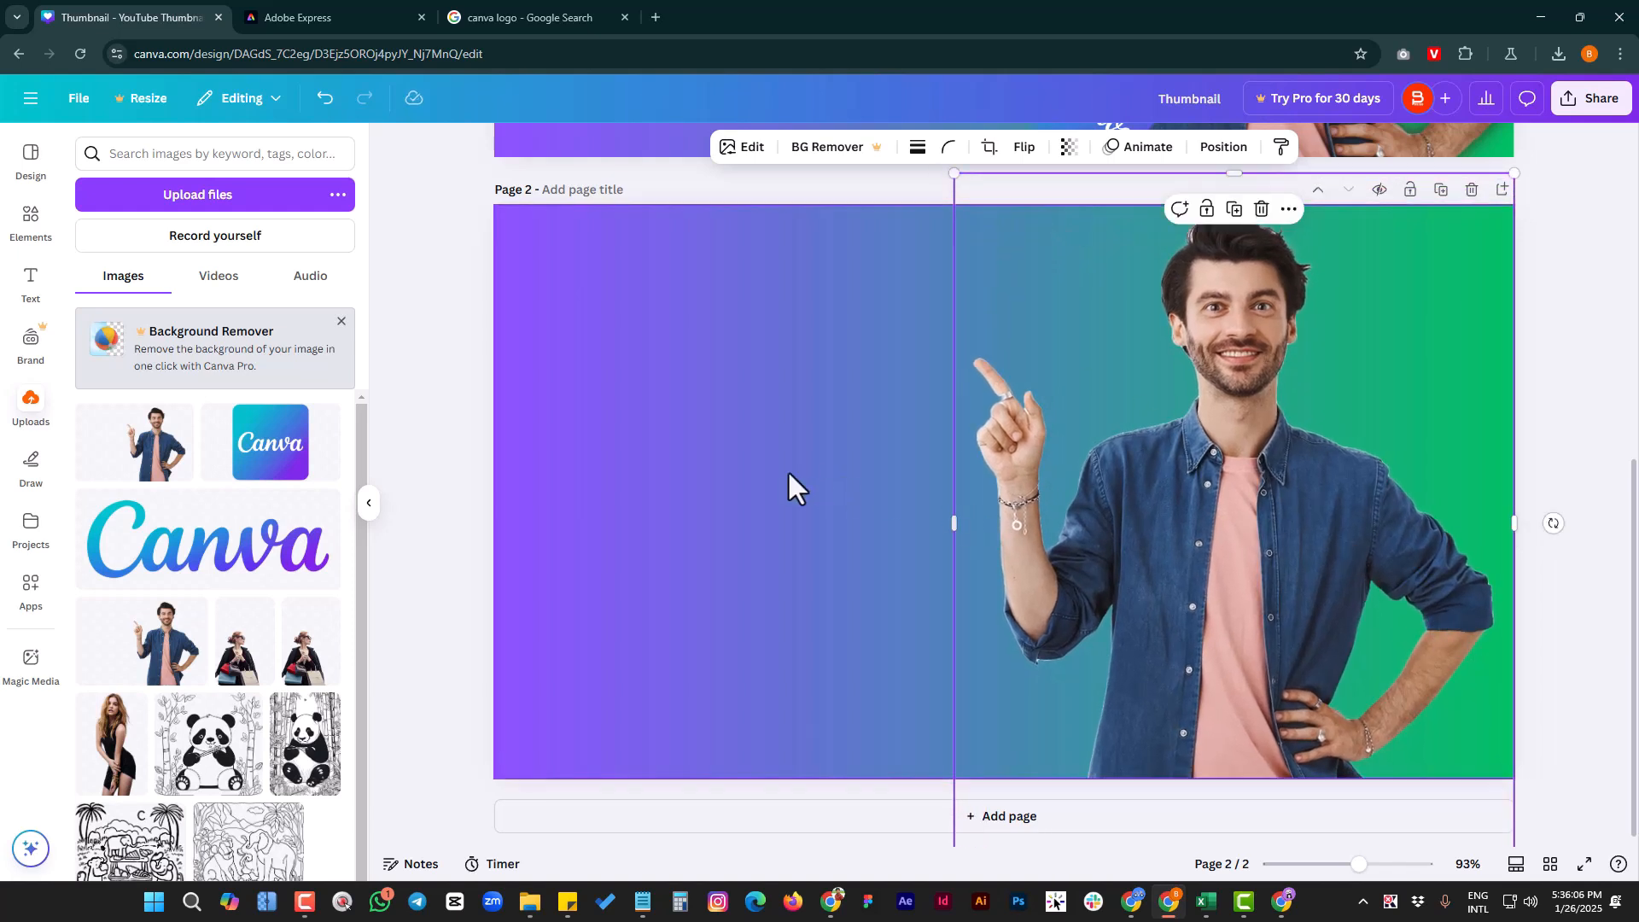
{"action": "left_click_drag", "start_coordinate": [1252, 500], "coordinate": [1308, 495]}
- Compare page 2 with the finished thumbnail on page 1, checking the man's placement and the title text
{"action": "scroll", "coordinate": [981, 519], "scroll_direction": "up", "scroll_amount": 1}
{"action": "scroll", "coordinate": [991, 546], "scroll_direction": "up", "scroll_amount": 5}
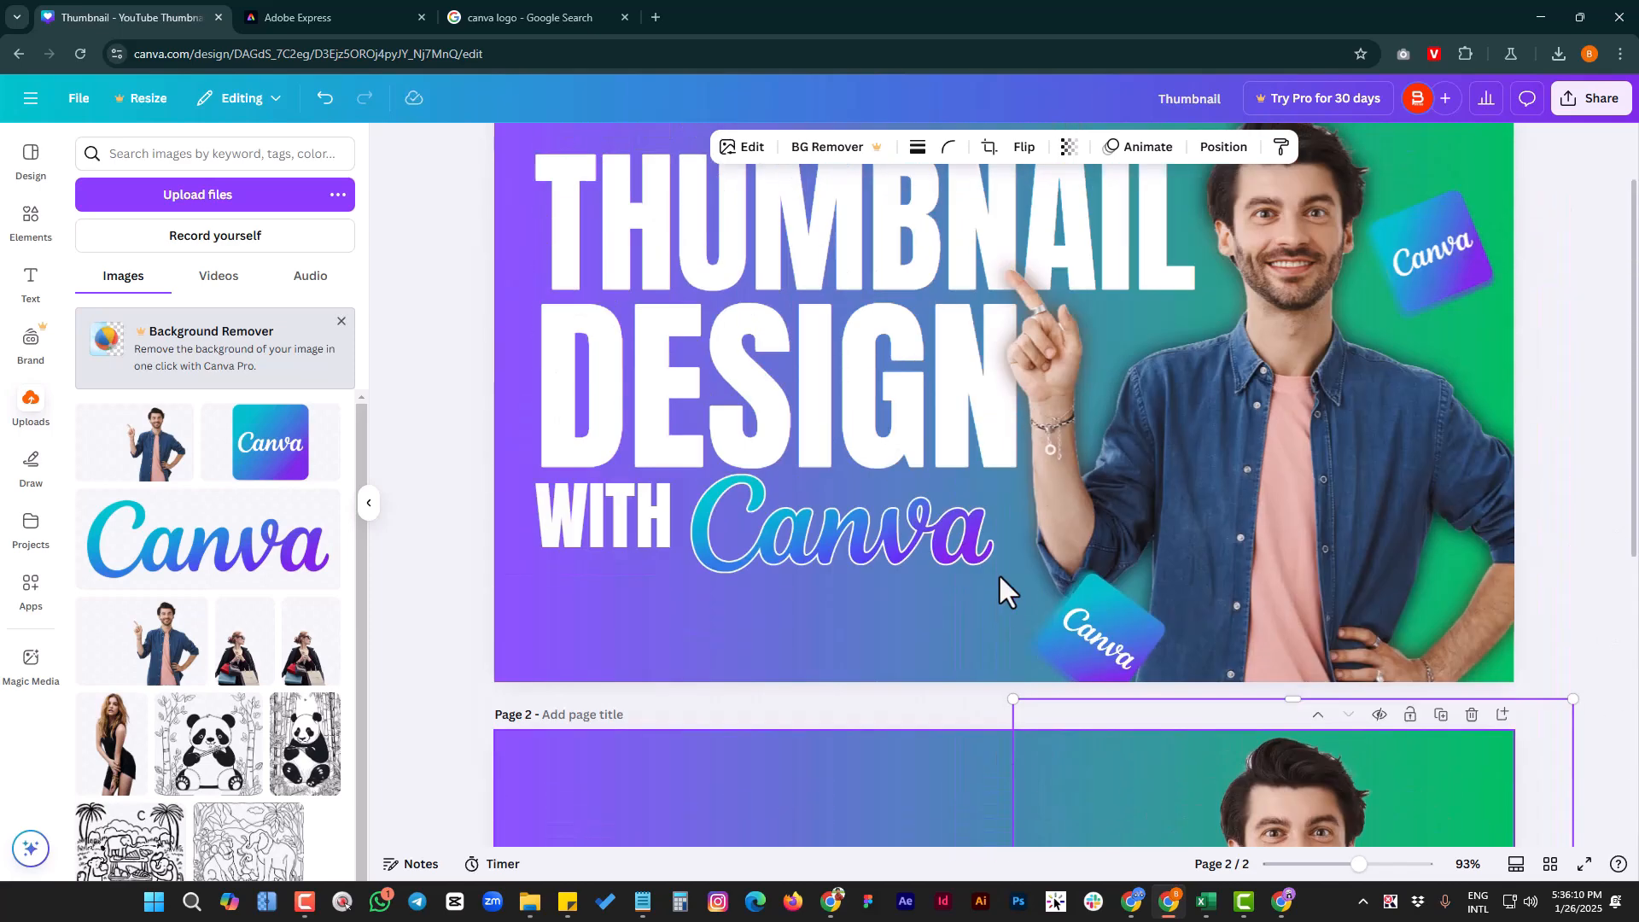
{"action": "scroll", "coordinate": [1345, 574], "scroll_direction": "down", "scroll_amount": 5}
{"action": "scroll", "coordinate": [1344, 570], "scroll_direction": "down", "scroll_amount": 3}
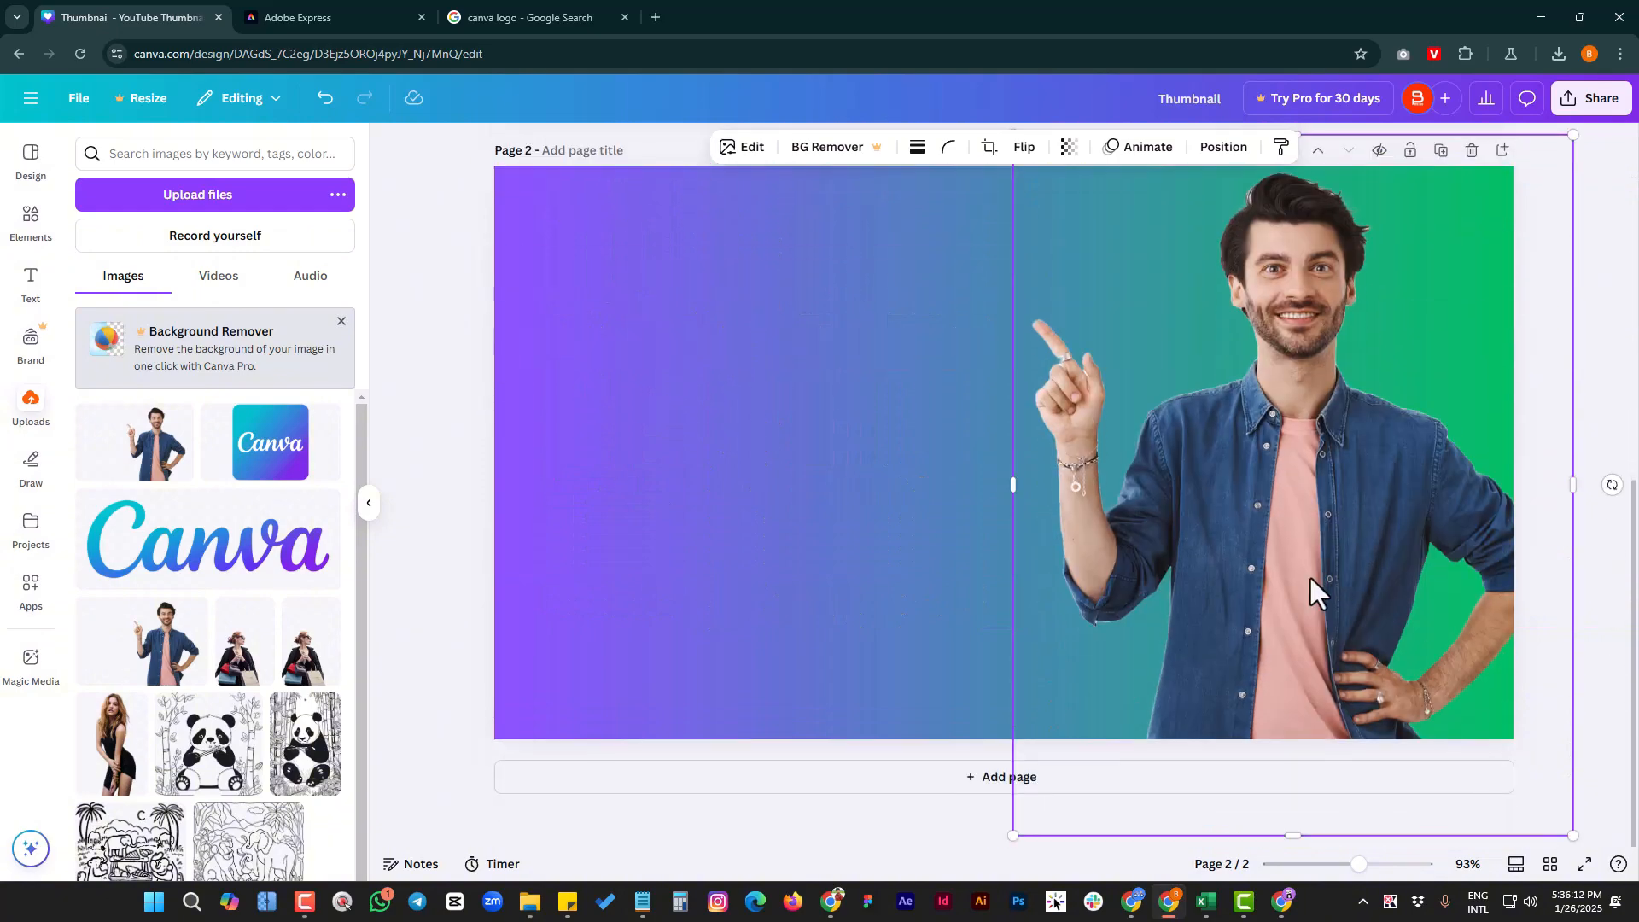
{"action": "scroll", "coordinate": [874, 504], "scroll_direction": "up", "scroll_amount": 7}
{"action": "scroll", "coordinate": [874, 520], "scroll_direction": "up", "scroll_amount": 1}
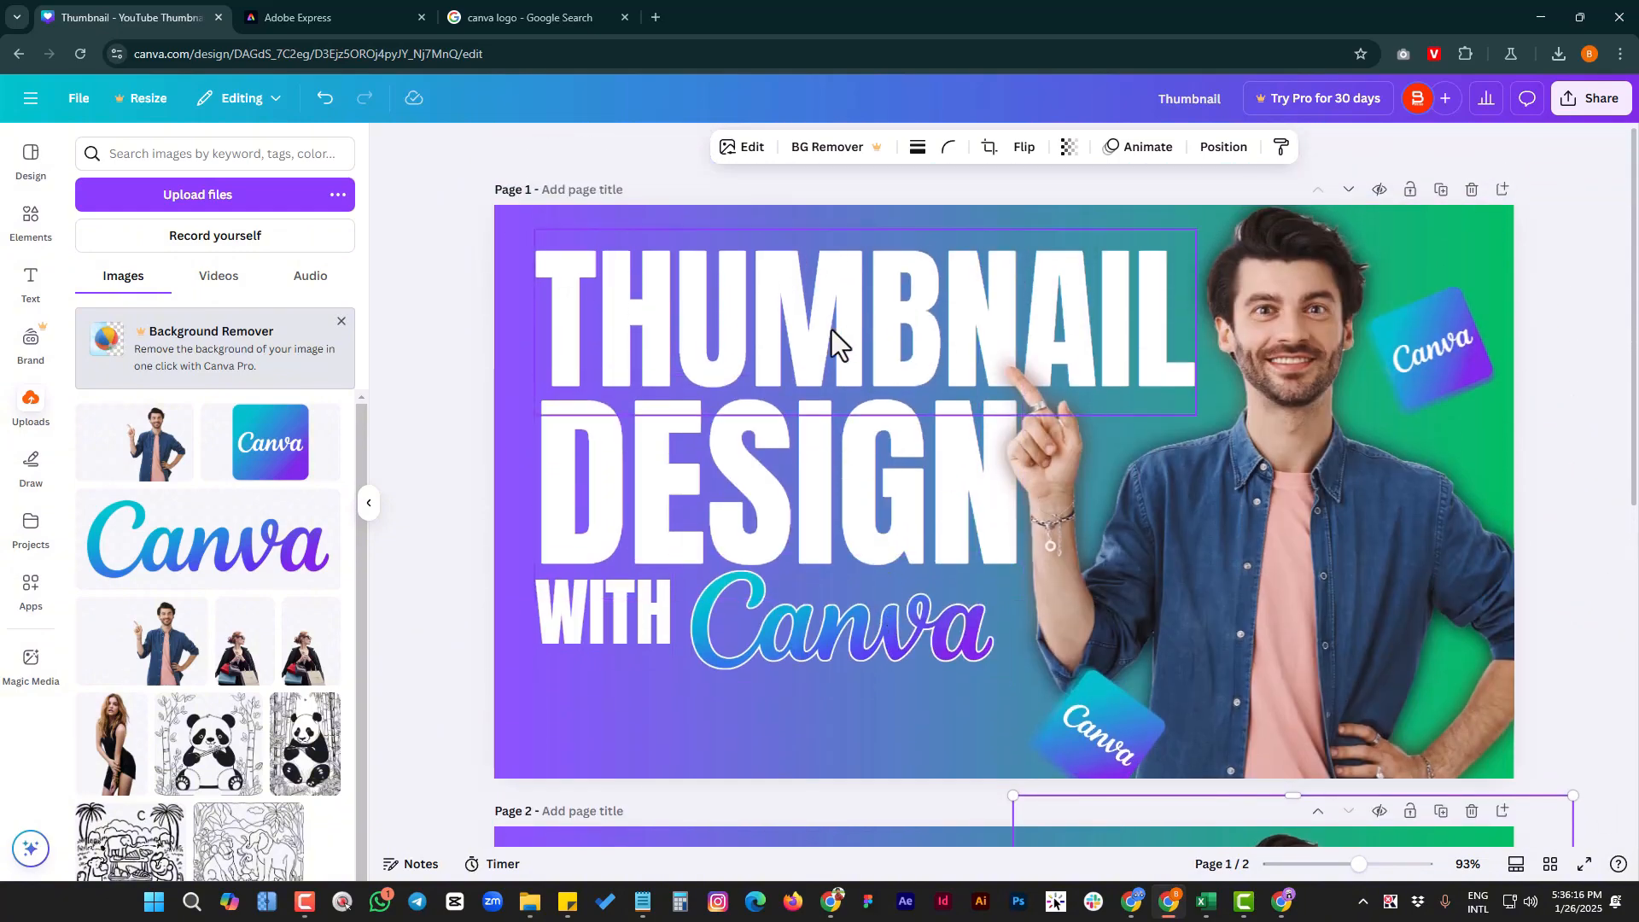
{"action": "scroll", "coordinate": [912, 567], "scroll_direction": "down", "scroll_amount": 9}
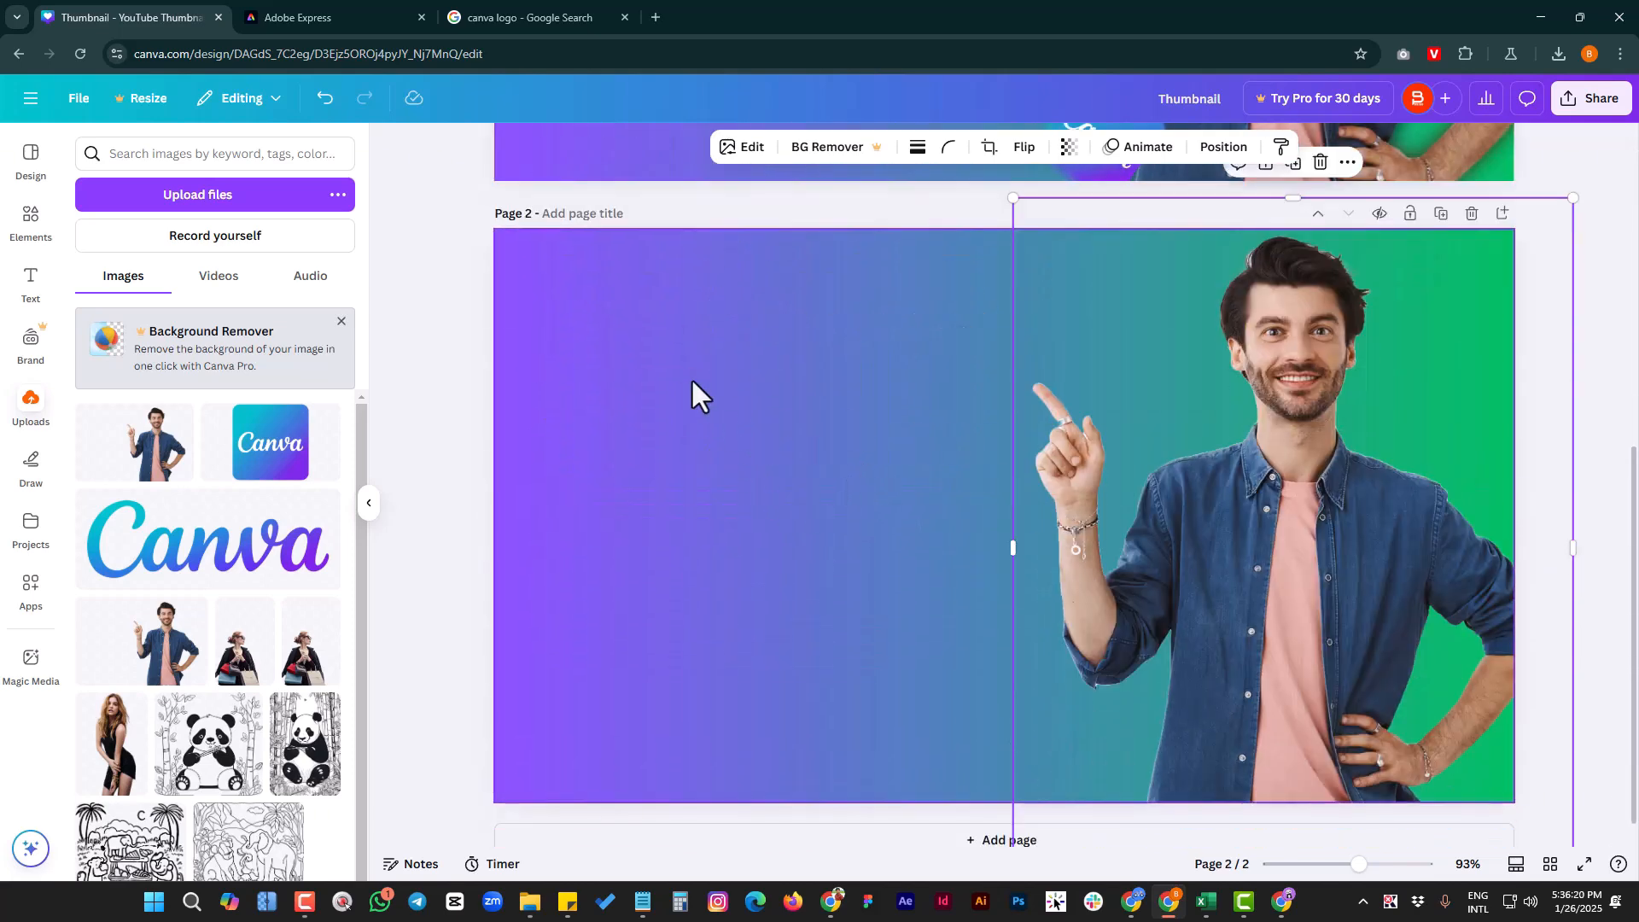
- Add a heading reading "Thumbnail" to page 2 and place it in the upper-left area of the gradient
{"action": "left_click", "coordinate": [689, 379]}
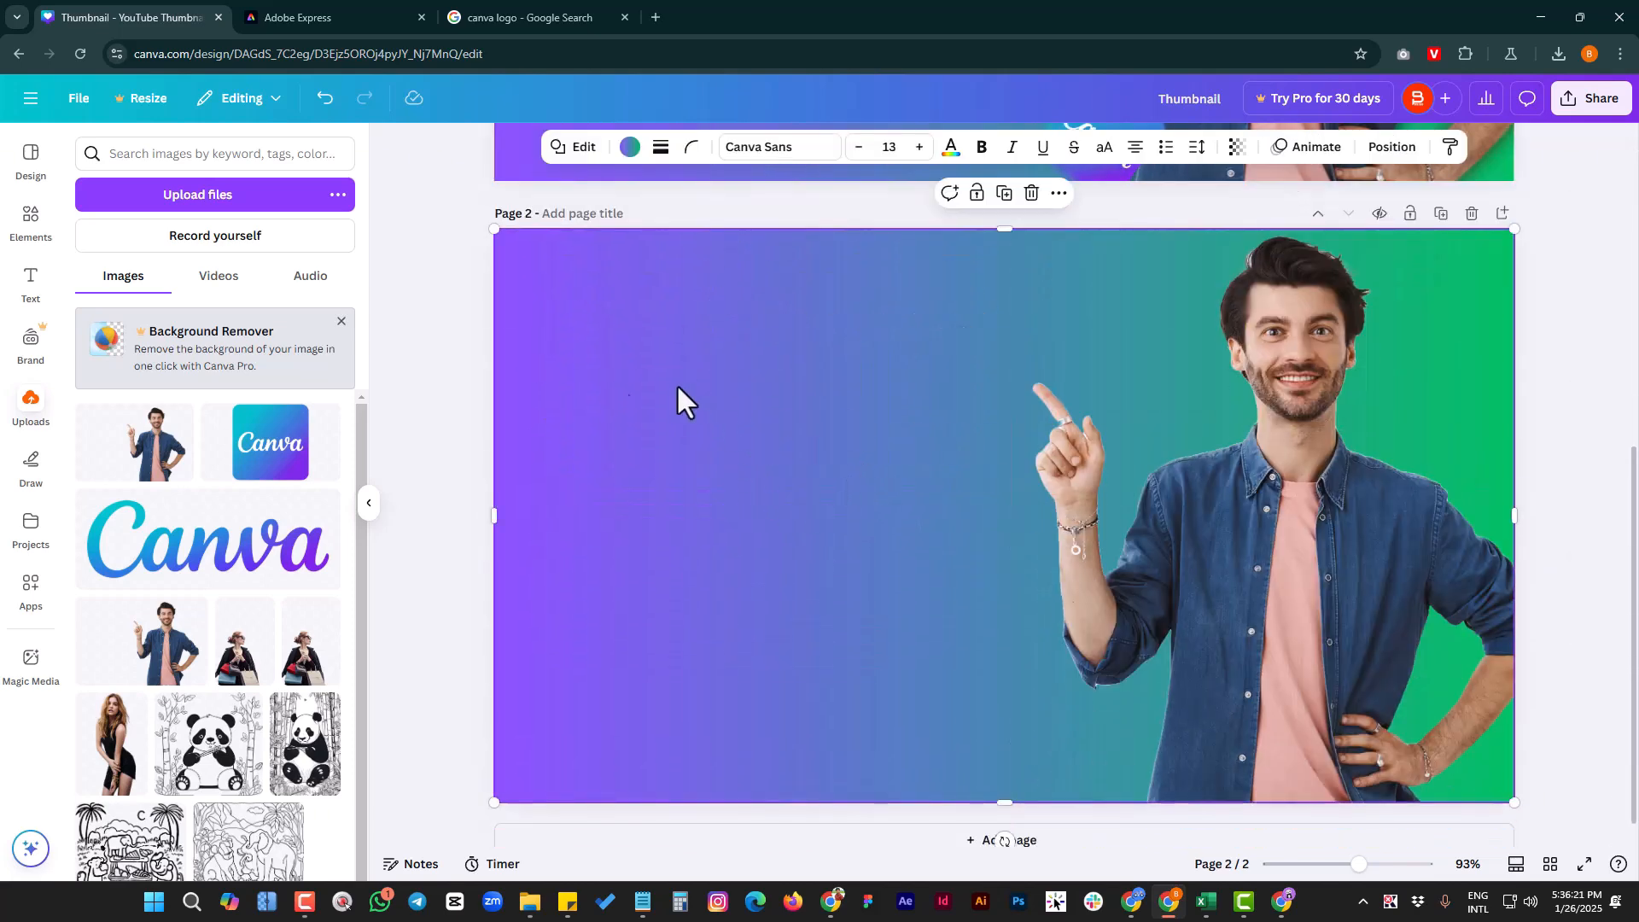
{"action": "left_click", "coordinate": [33, 280]}
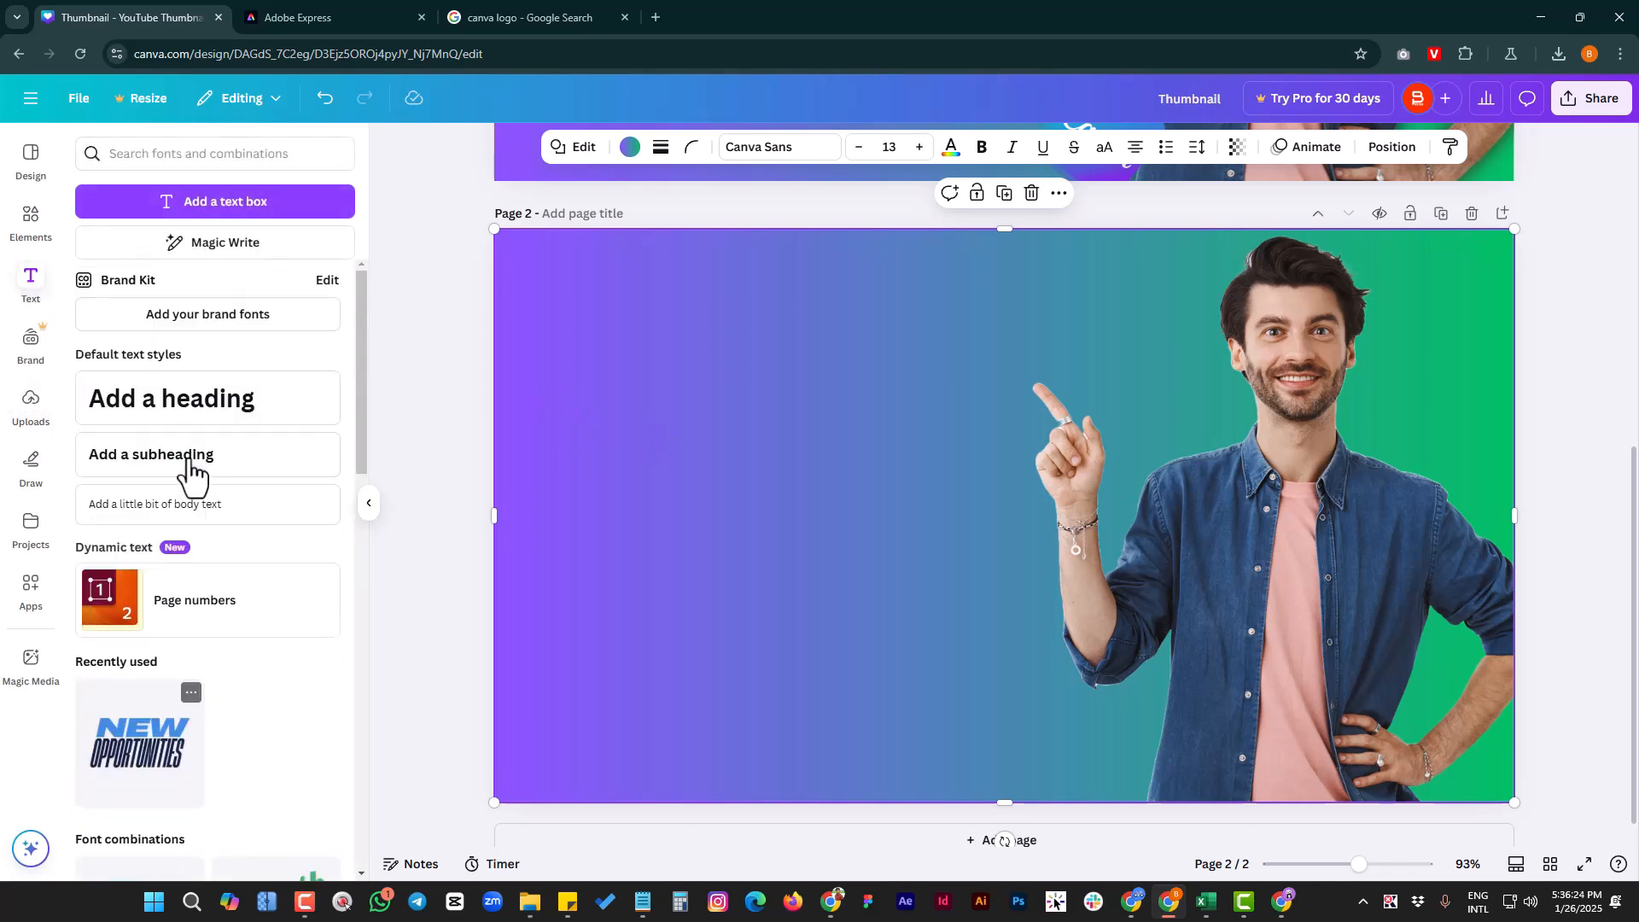
{"action": "left_click", "coordinate": [242, 410]}
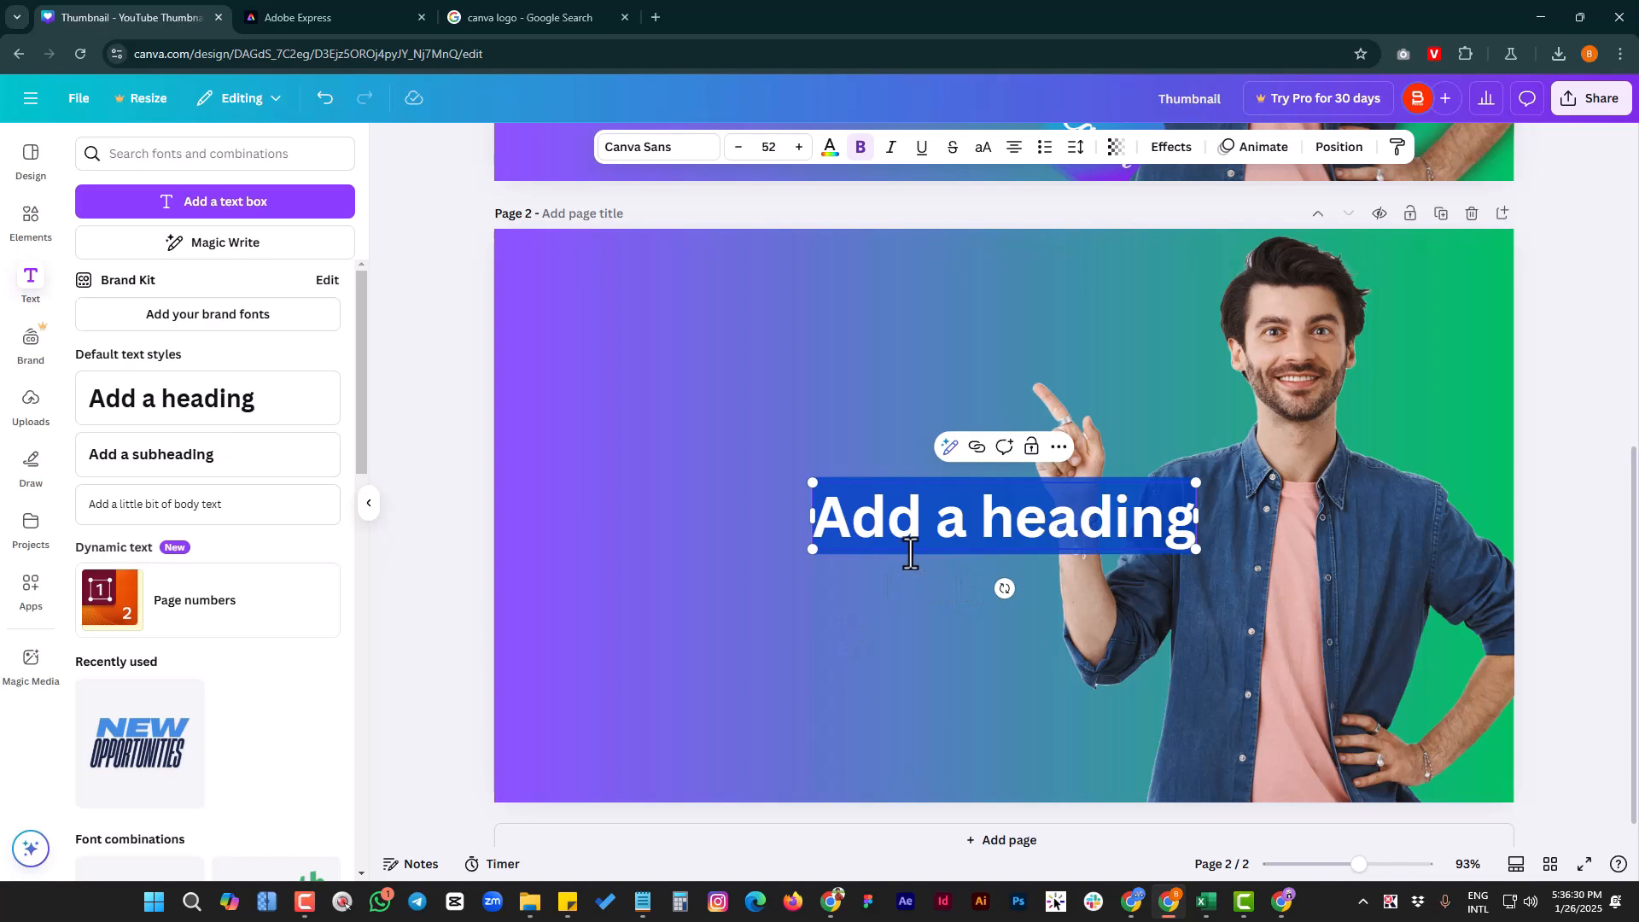
{"action": "key", "text": "BackSpace"}
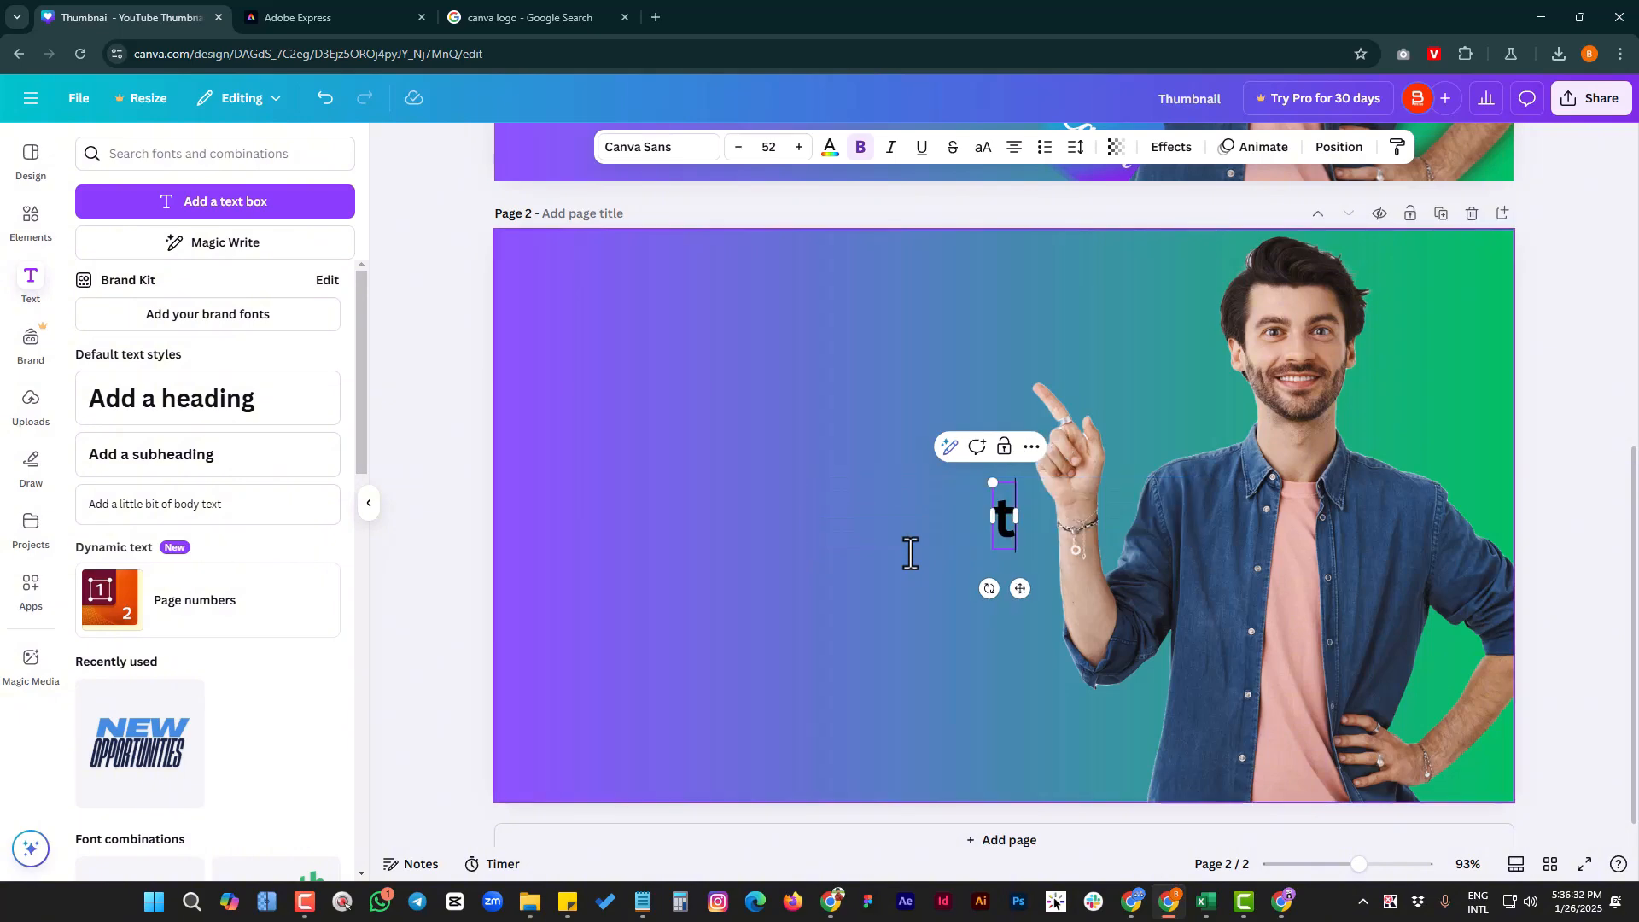
{"action": "type", "text": "Thumbnail"}
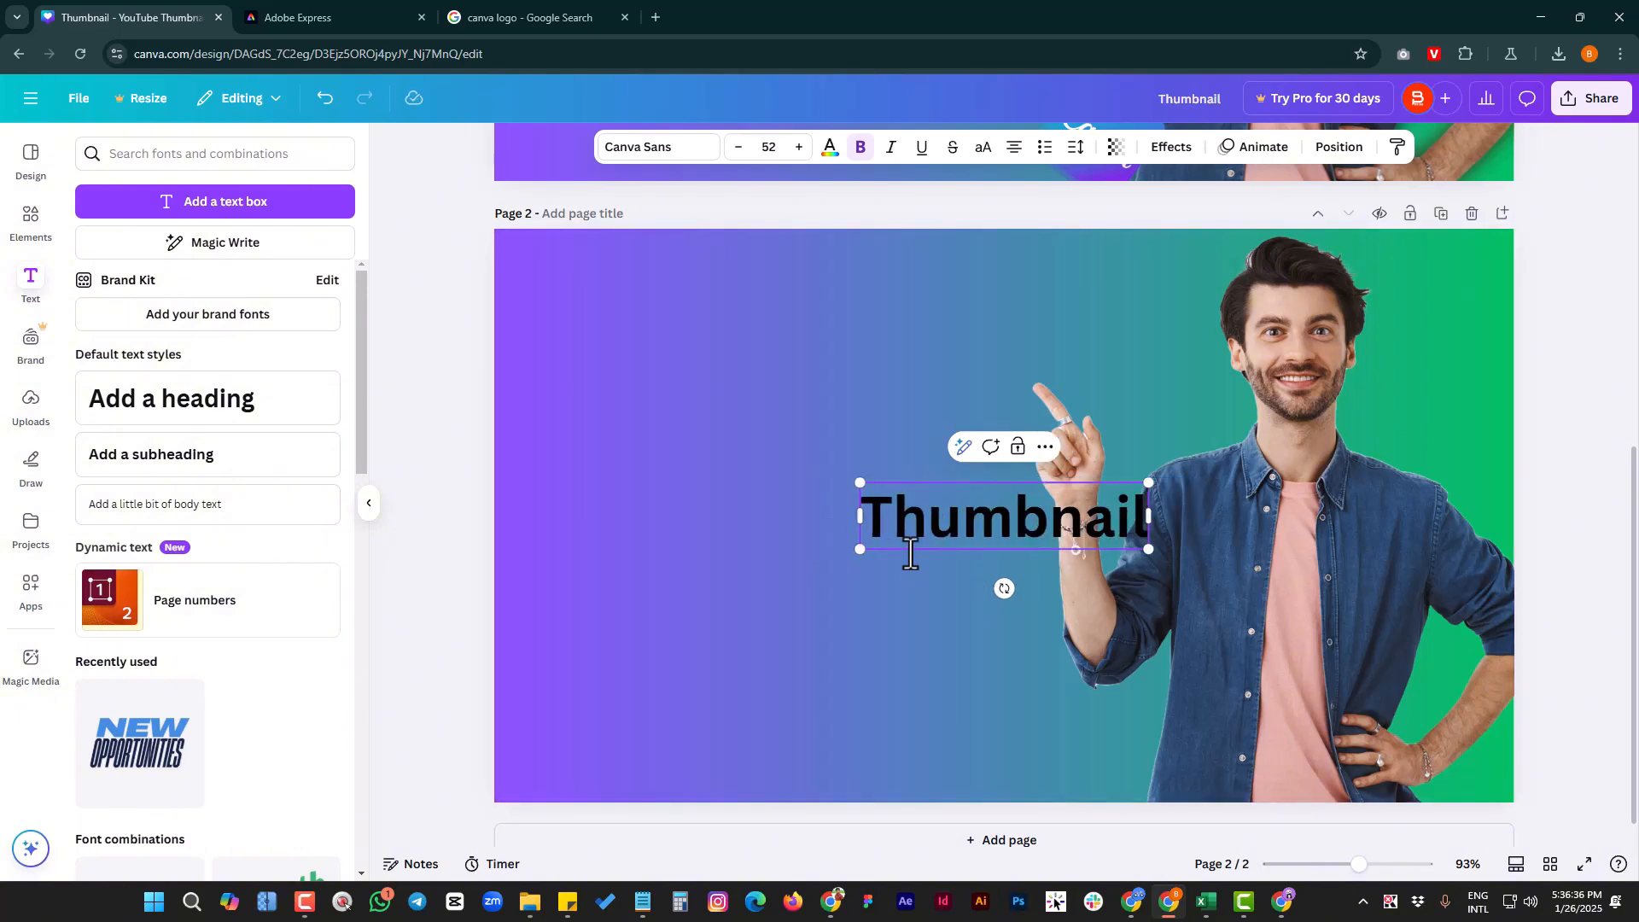
{"action": "left_click", "coordinate": [771, 510]}
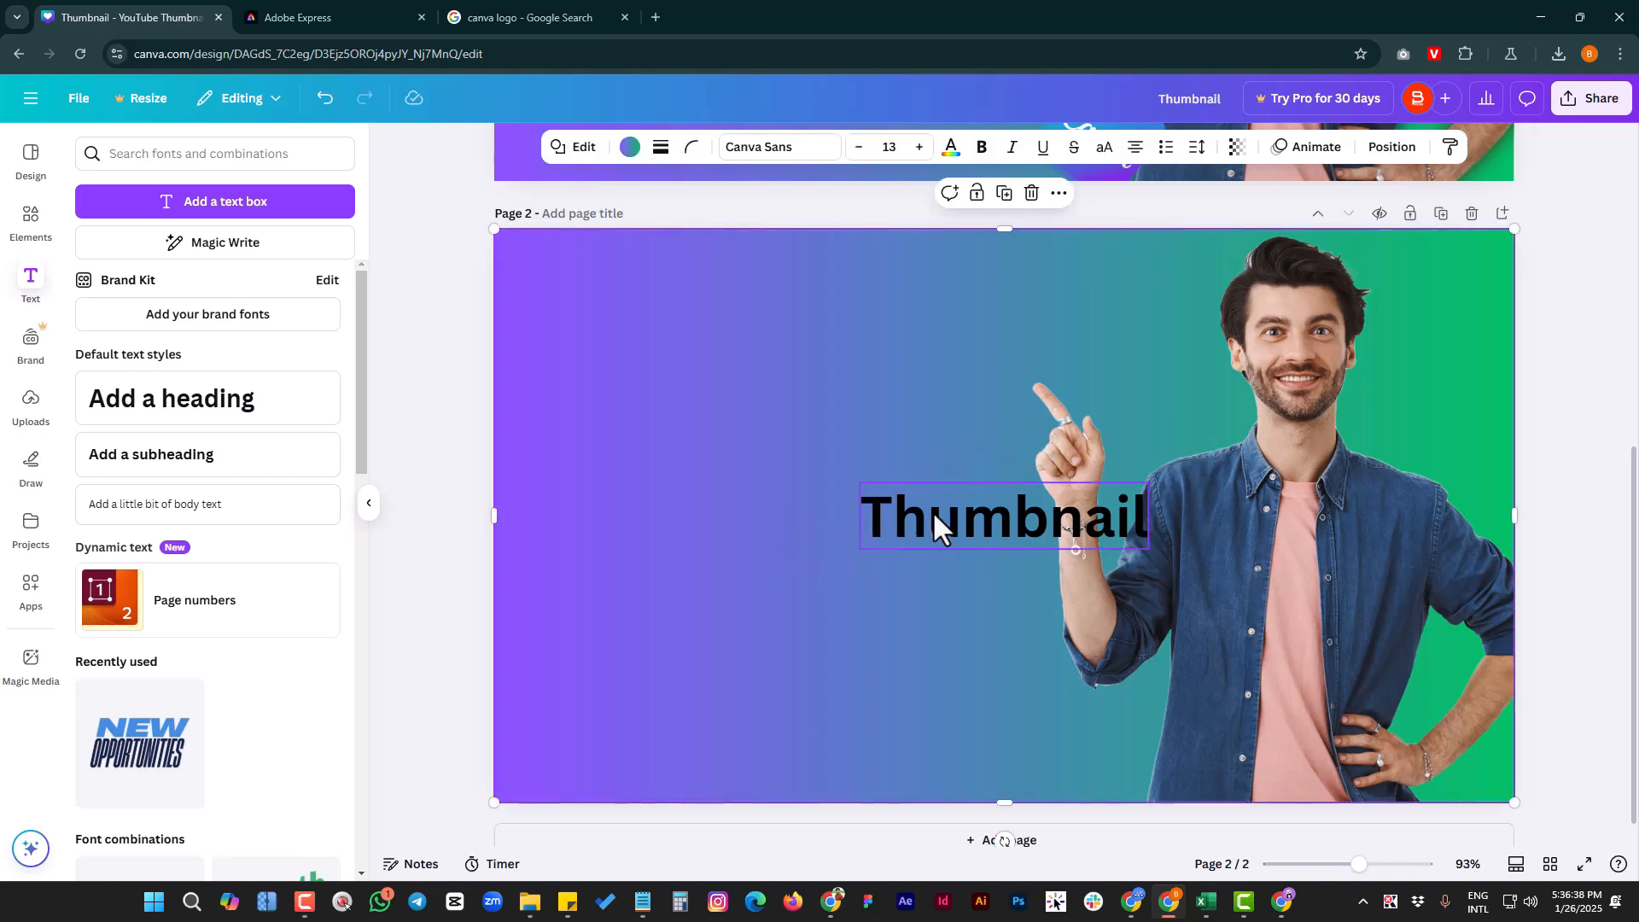
{"action": "left_click_drag", "start_coordinate": [935, 509], "coordinate": [656, 297]}
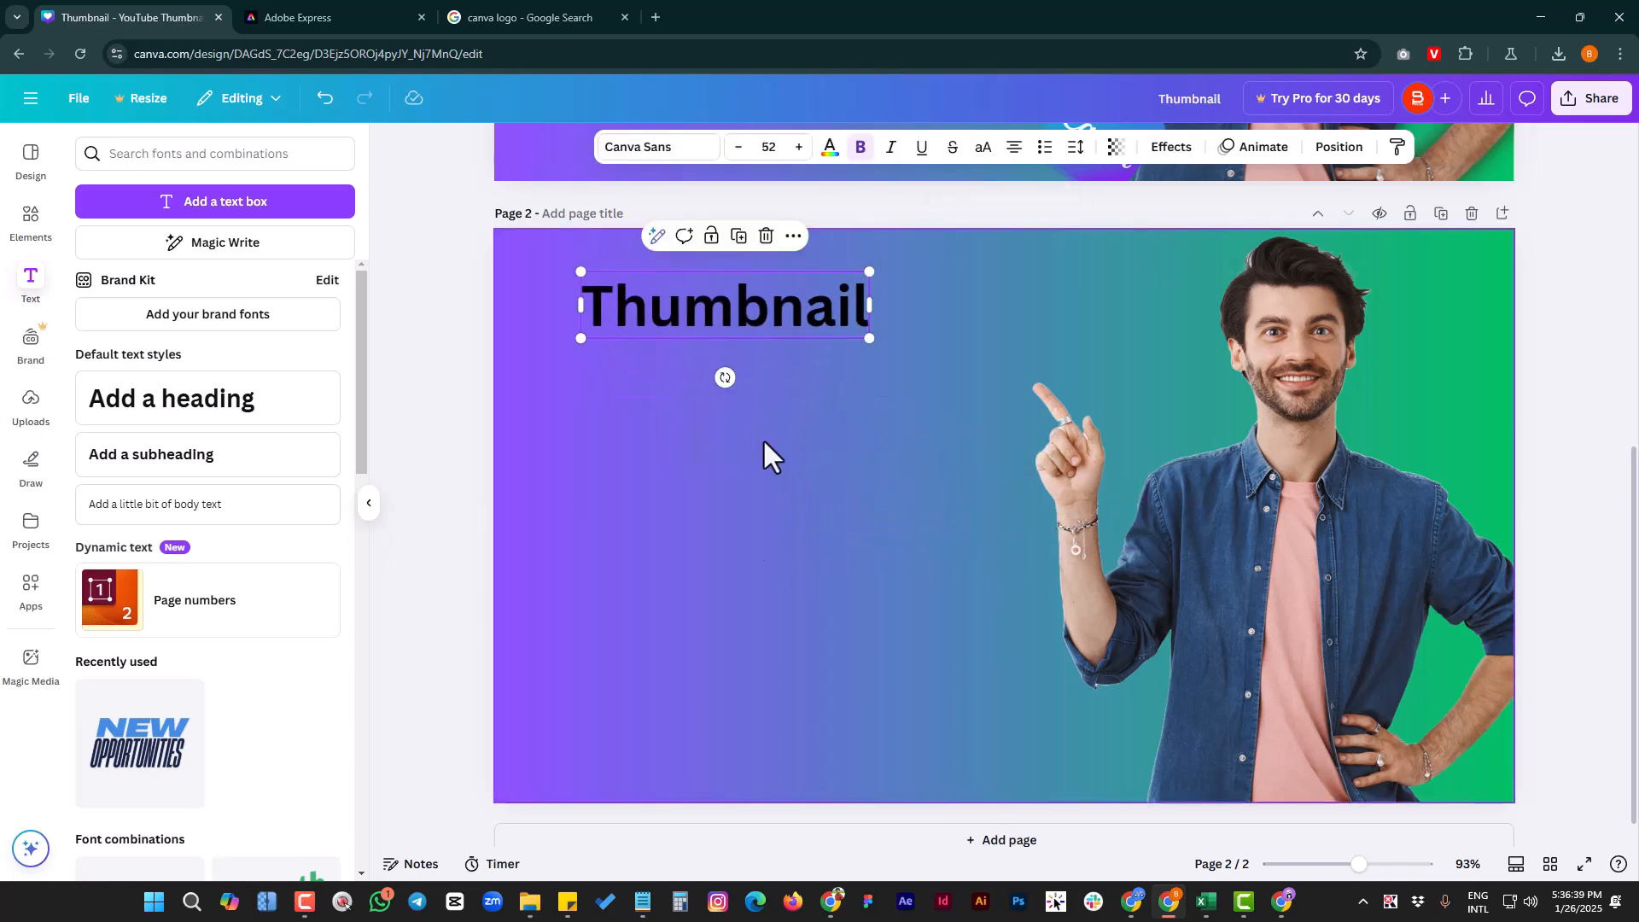
- Change the font of the "Thumbnail" heading to Anton
{"action": "left_click", "coordinate": [674, 152]}
{"action": "left_click", "coordinate": [185, 231]}
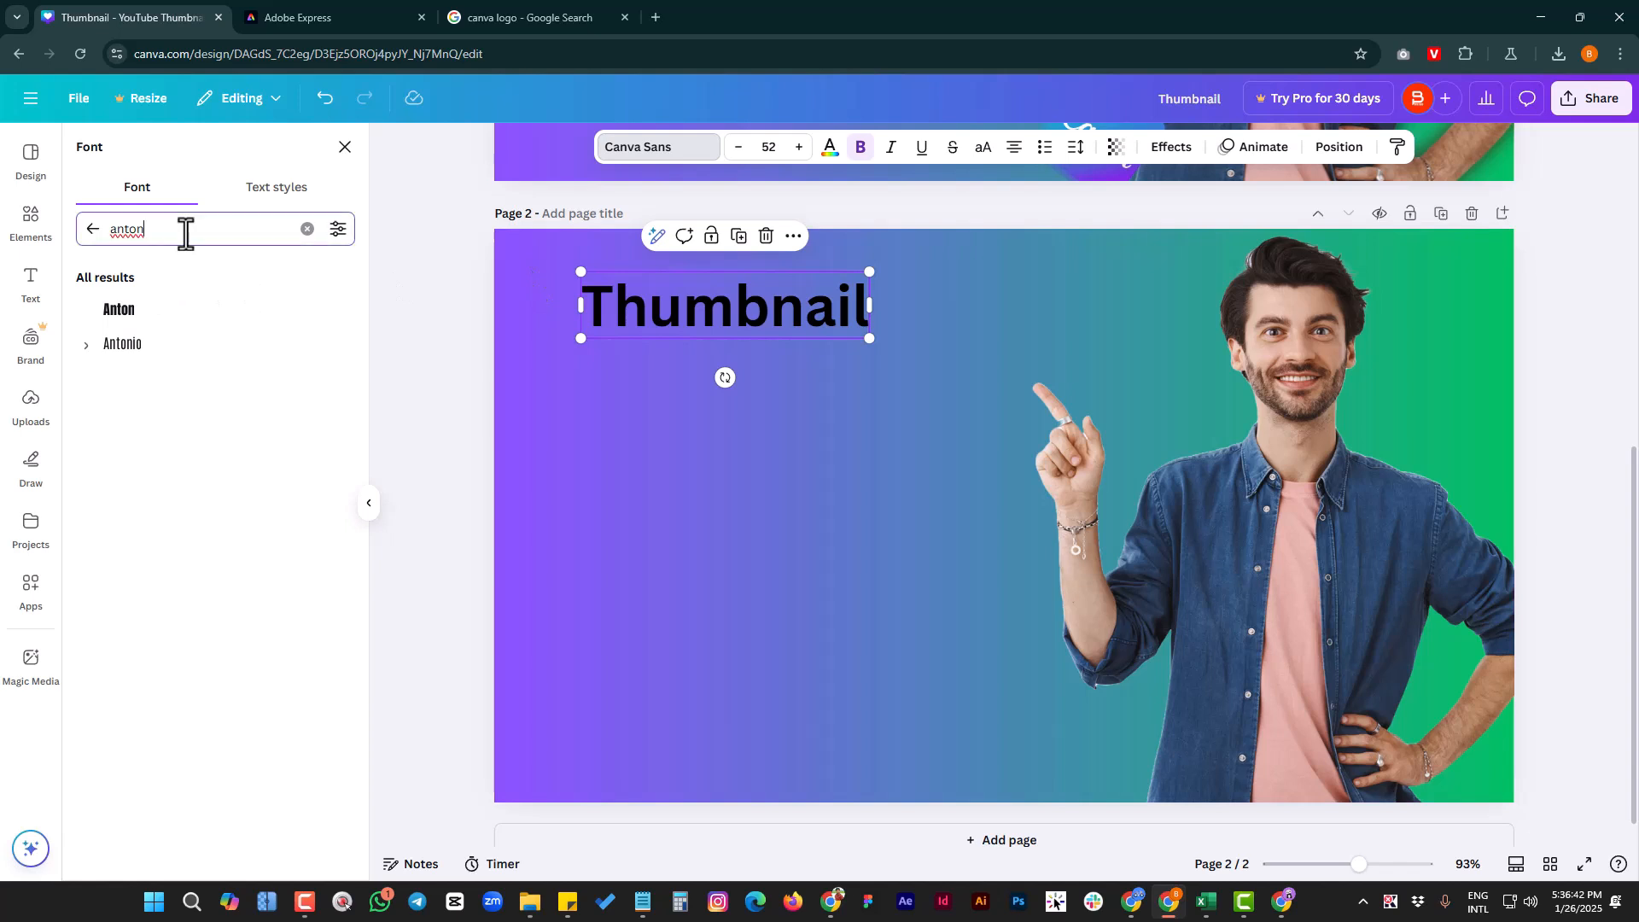
{"action": "key", "text": "ctrl+a"}
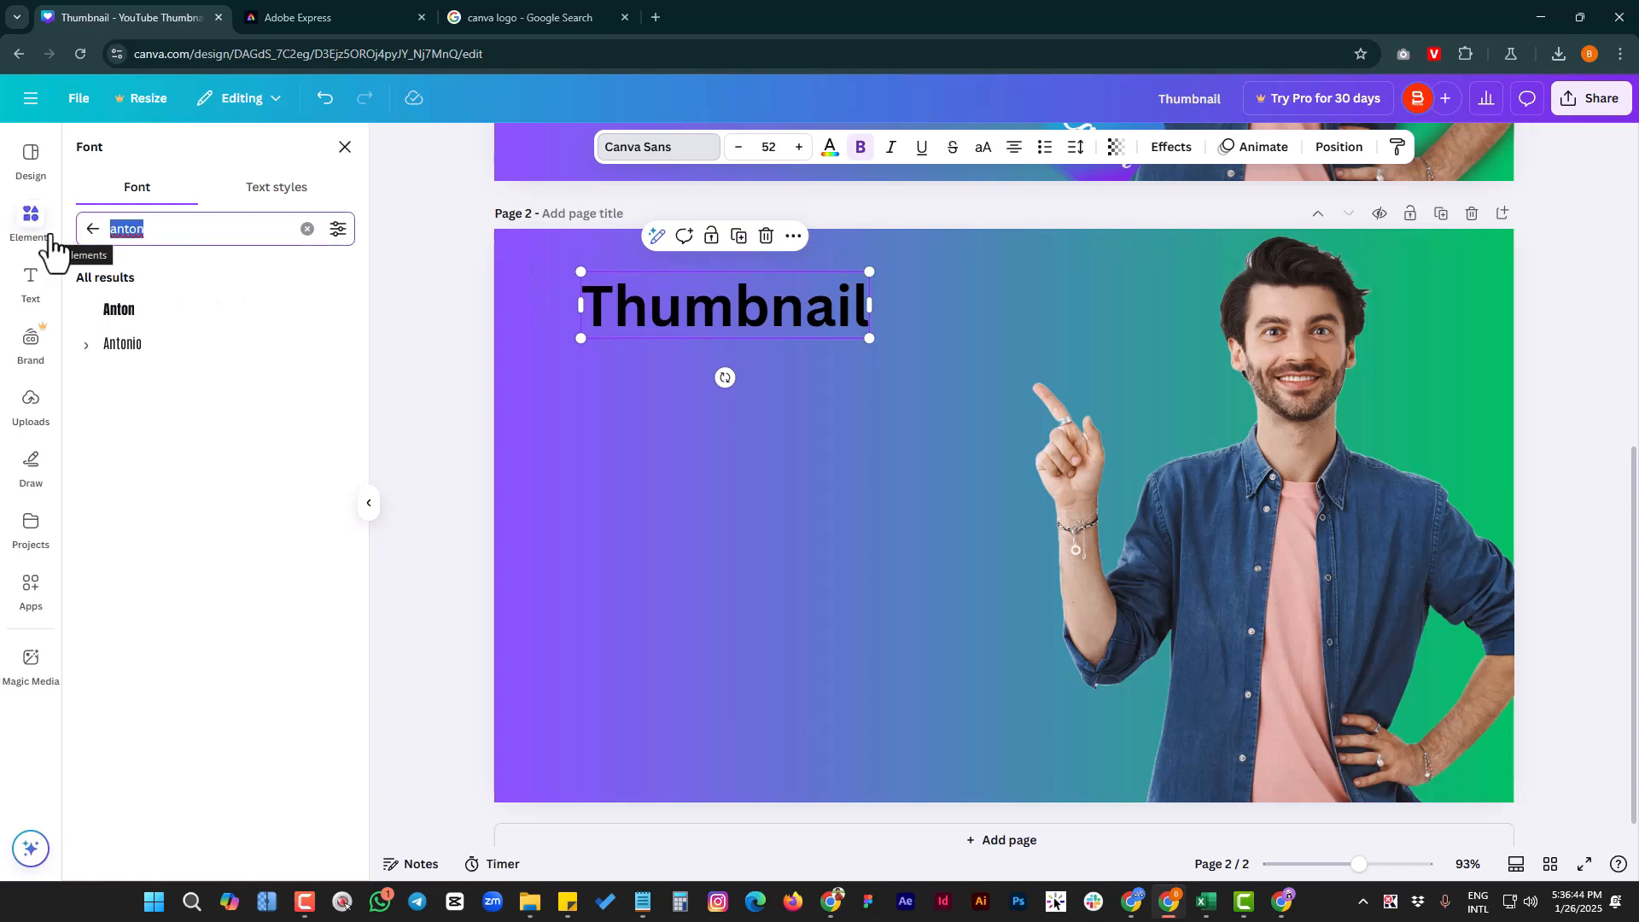
{"action": "type", "text": "a"}
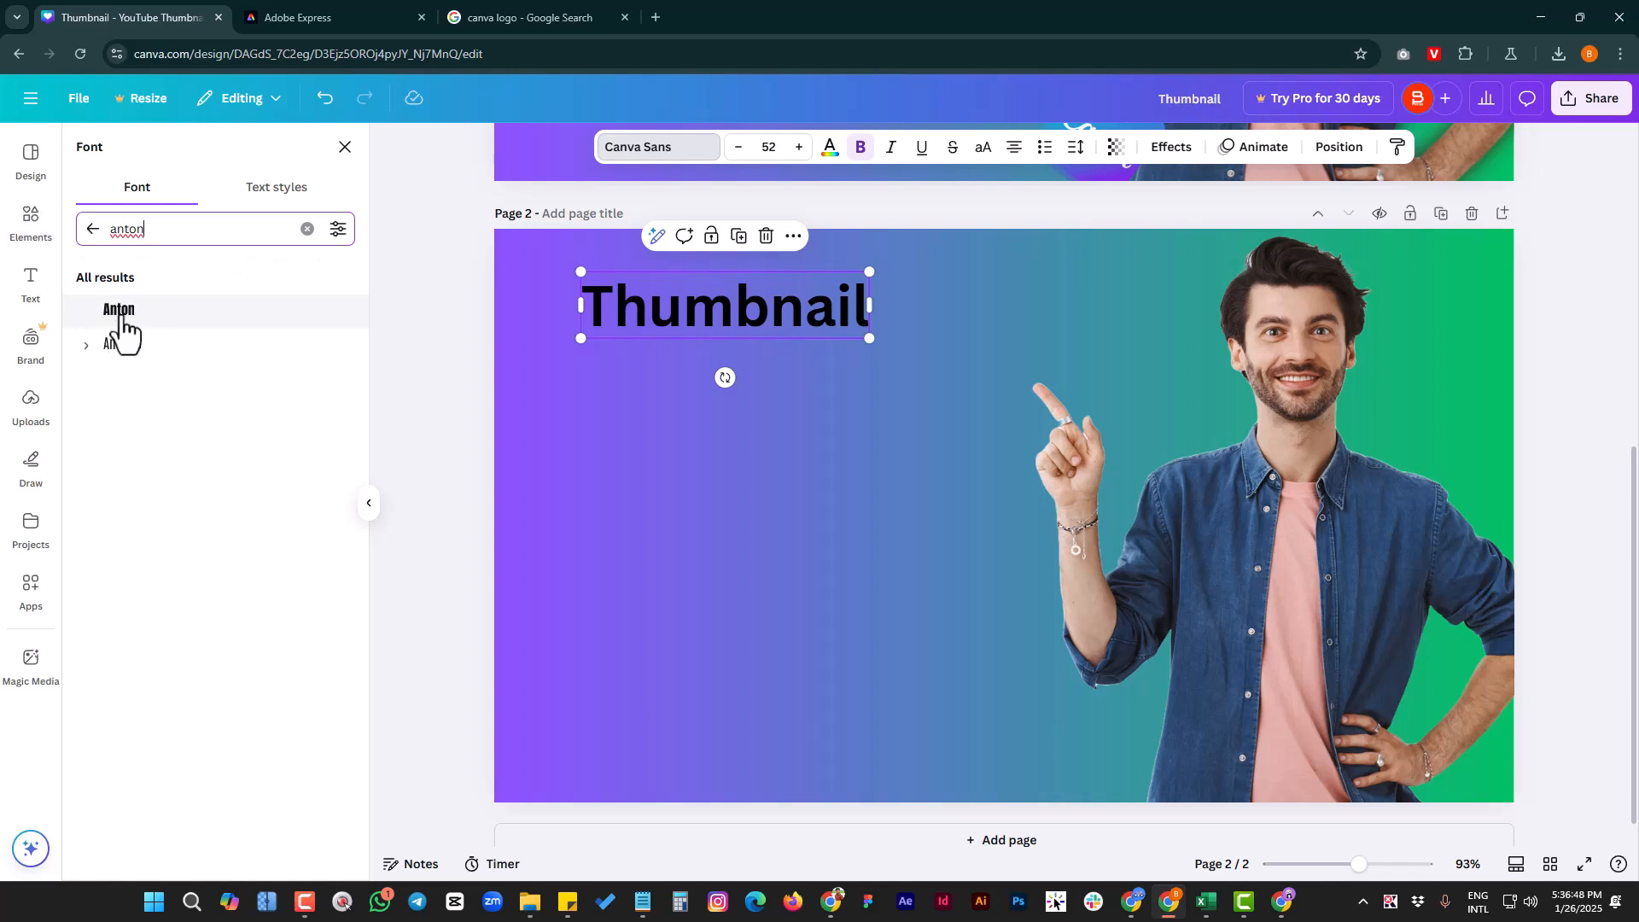
{"action": "left_click", "coordinate": [120, 318]}
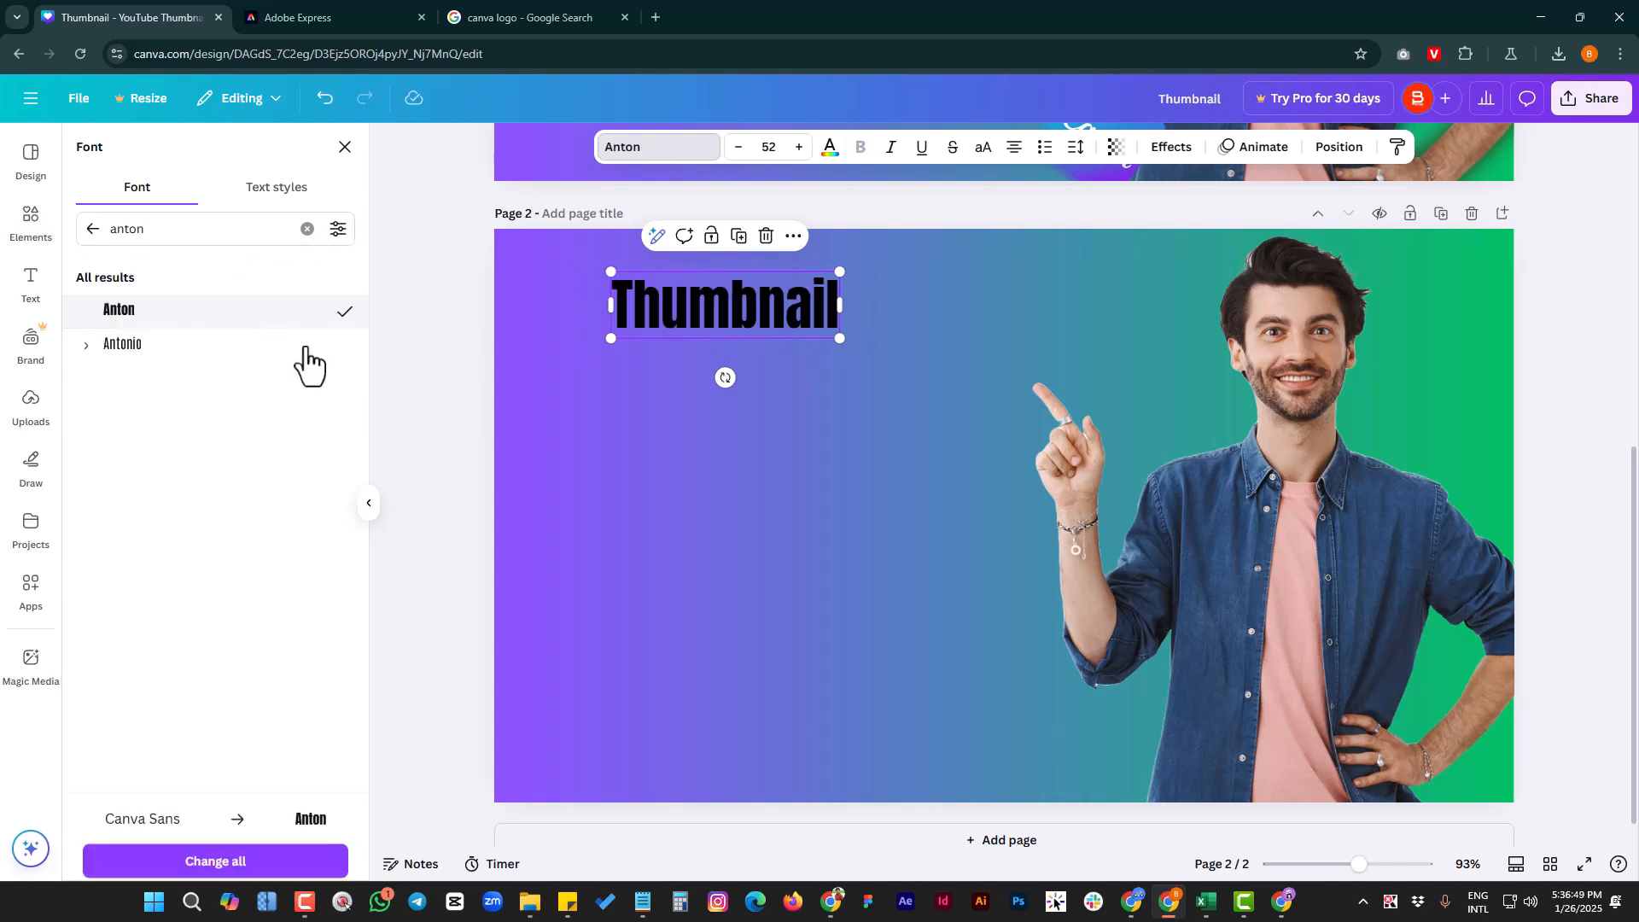
- Convert the "Thumbnail" heading to uppercase, enlarge it to font size 156 and place it across the upper part of page 2 as on page 1
{"action": "left_click", "coordinate": [985, 153]}
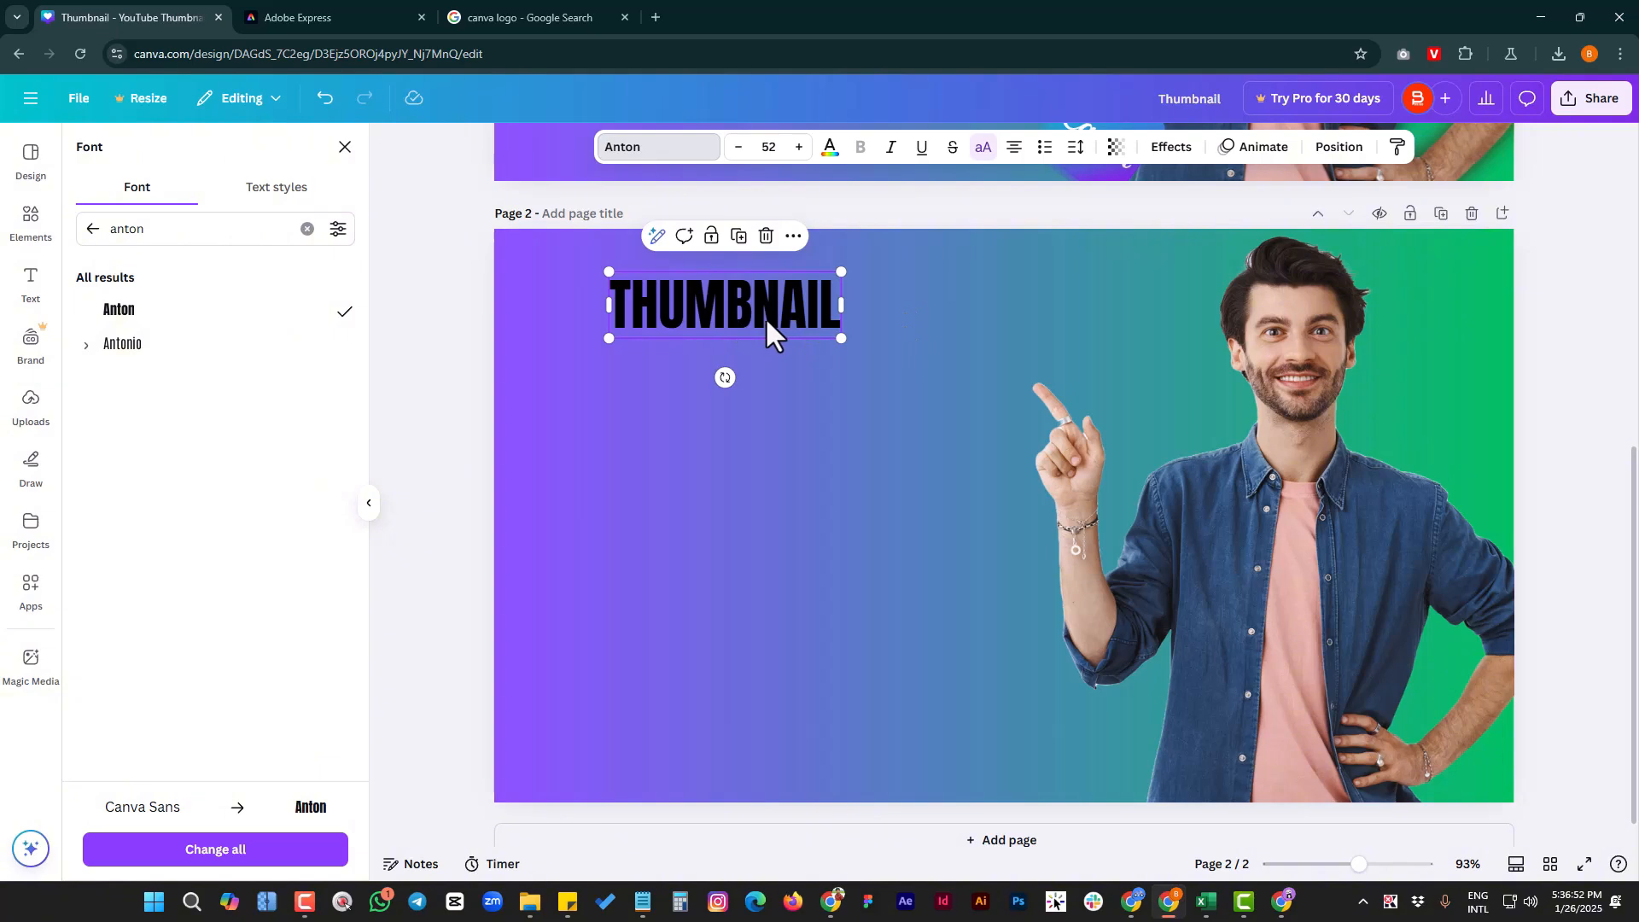
{"action": "left_click_drag", "start_coordinate": [766, 316], "coordinate": [1237, 428]}
{"action": "scroll", "coordinate": [826, 431], "scroll_direction": "up", "scroll_amount": 1}
{"action": "scroll", "coordinate": [883, 536], "scroll_direction": "up", "scroll_amount": 5}
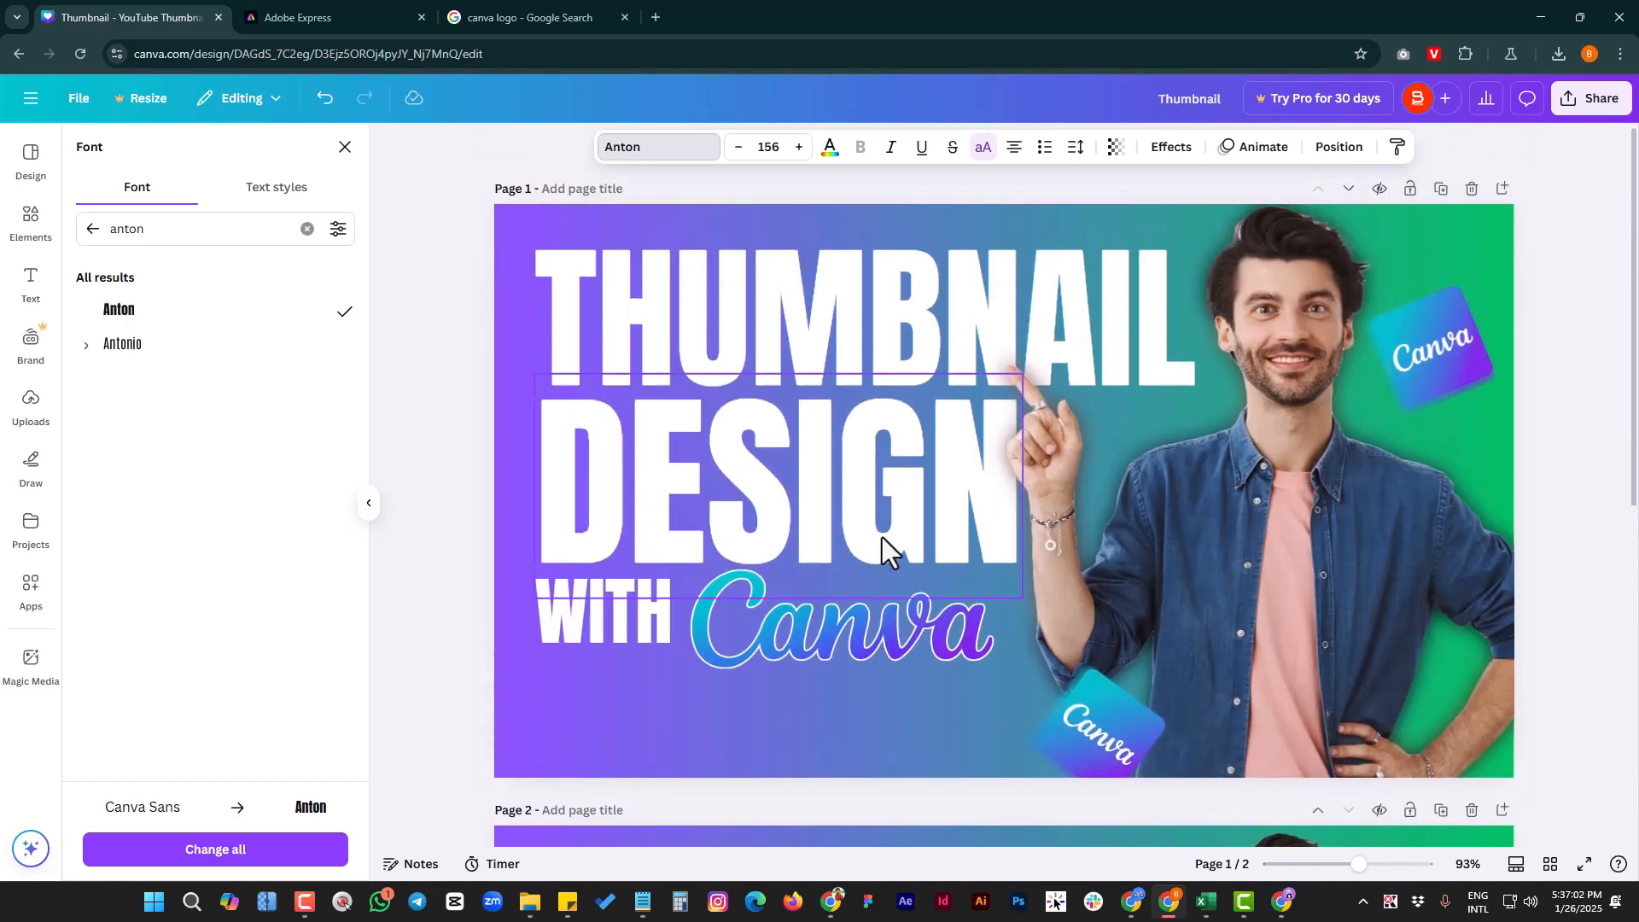
{"action": "scroll", "coordinate": [846, 439], "scroll_direction": "down", "scroll_amount": 6}
{"action": "left_click_drag", "start_coordinate": [899, 366], "coordinate": [894, 350]}
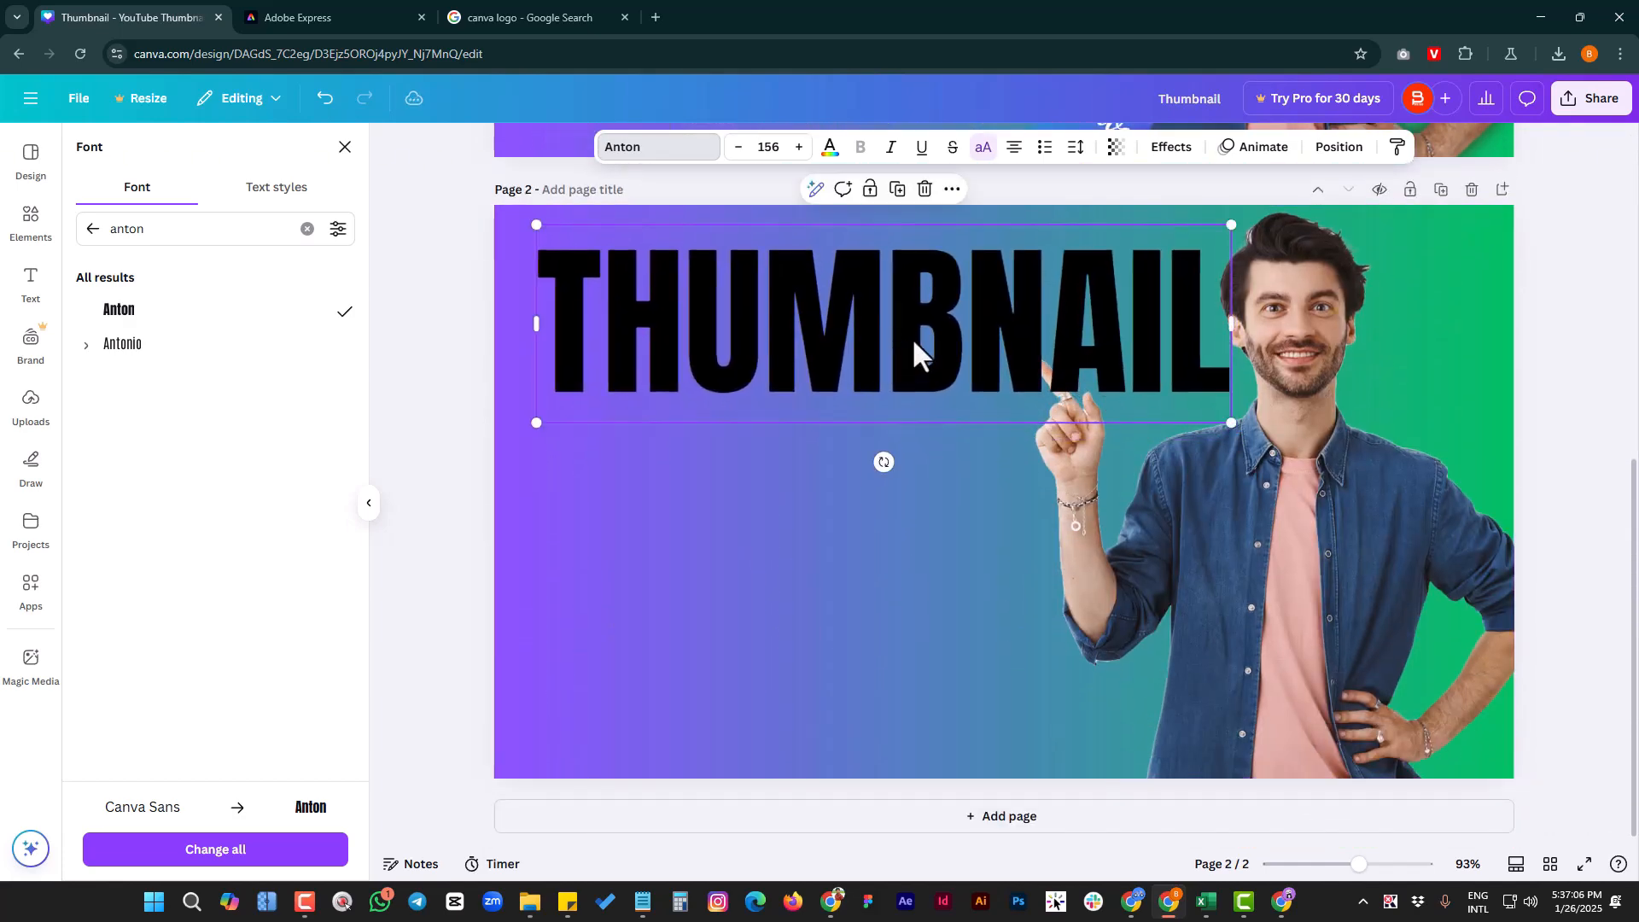
- Change the text color of the THUMBNAIL heading to white
{"action": "left_click", "coordinate": [829, 152]}
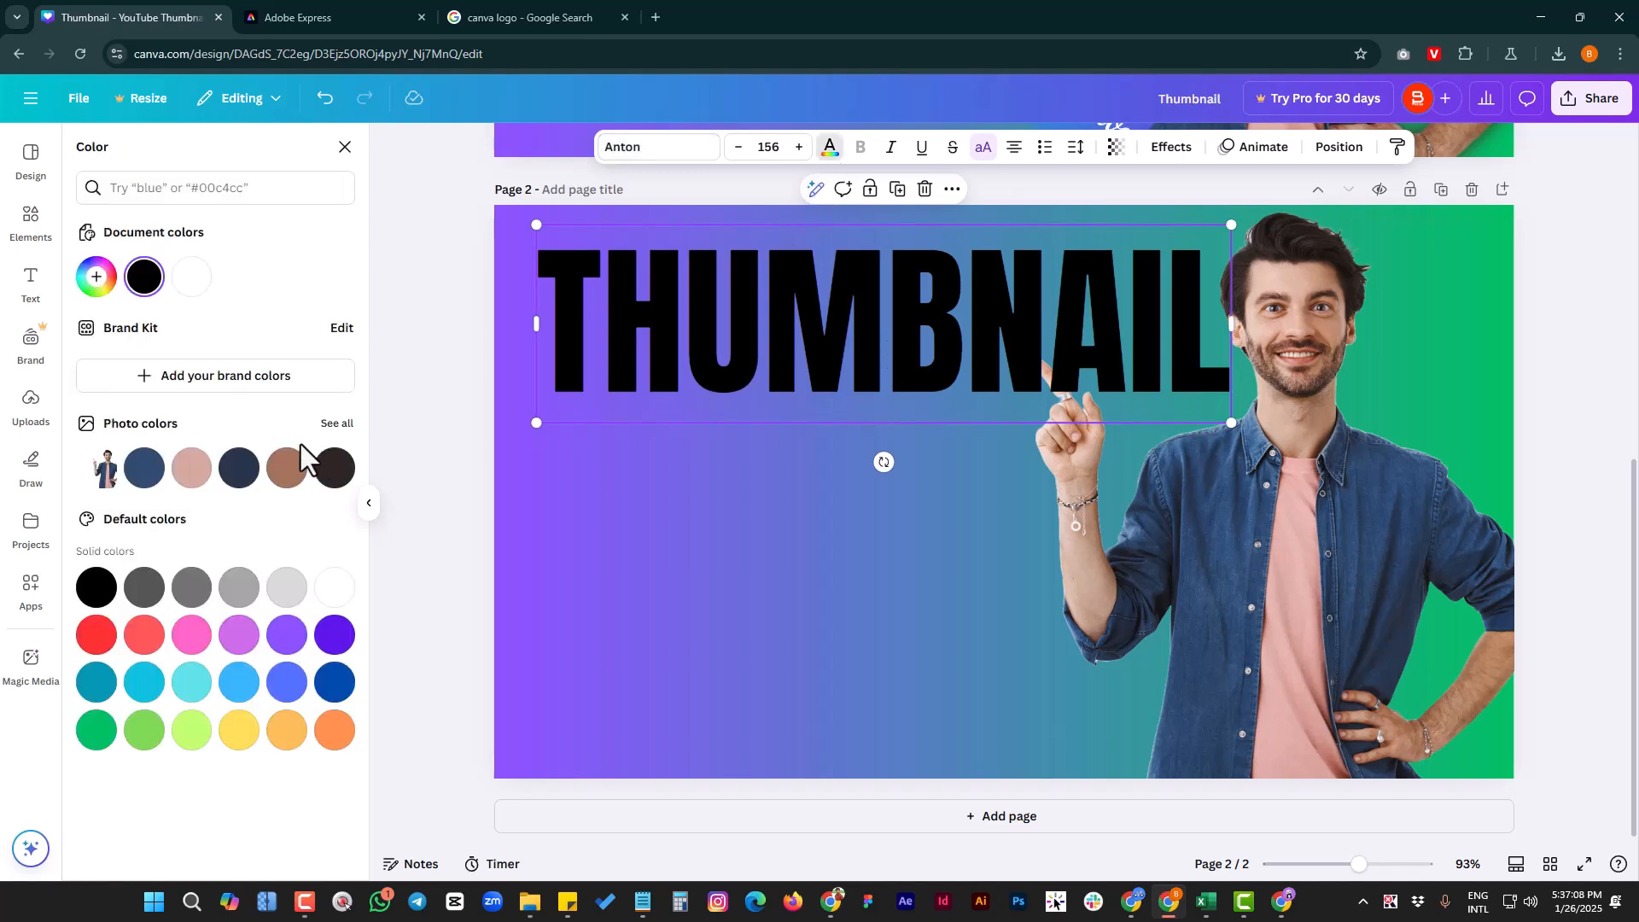
{"action": "left_click", "coordinate": [334, 587]}
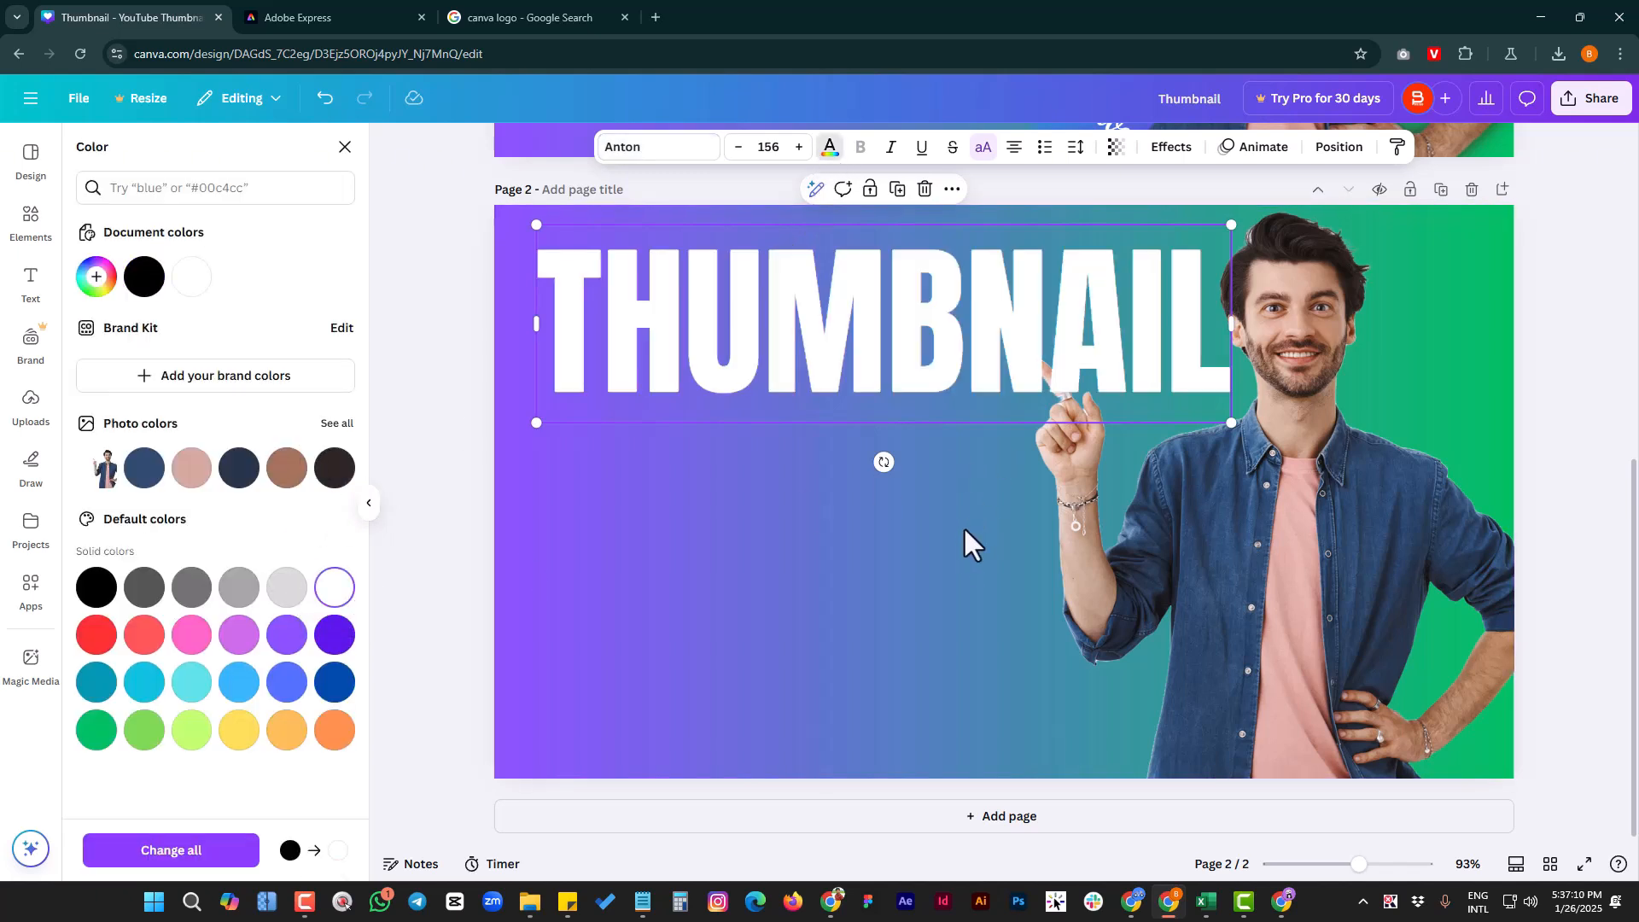
{"action": "left_click", "coordinate": [345, 147]}
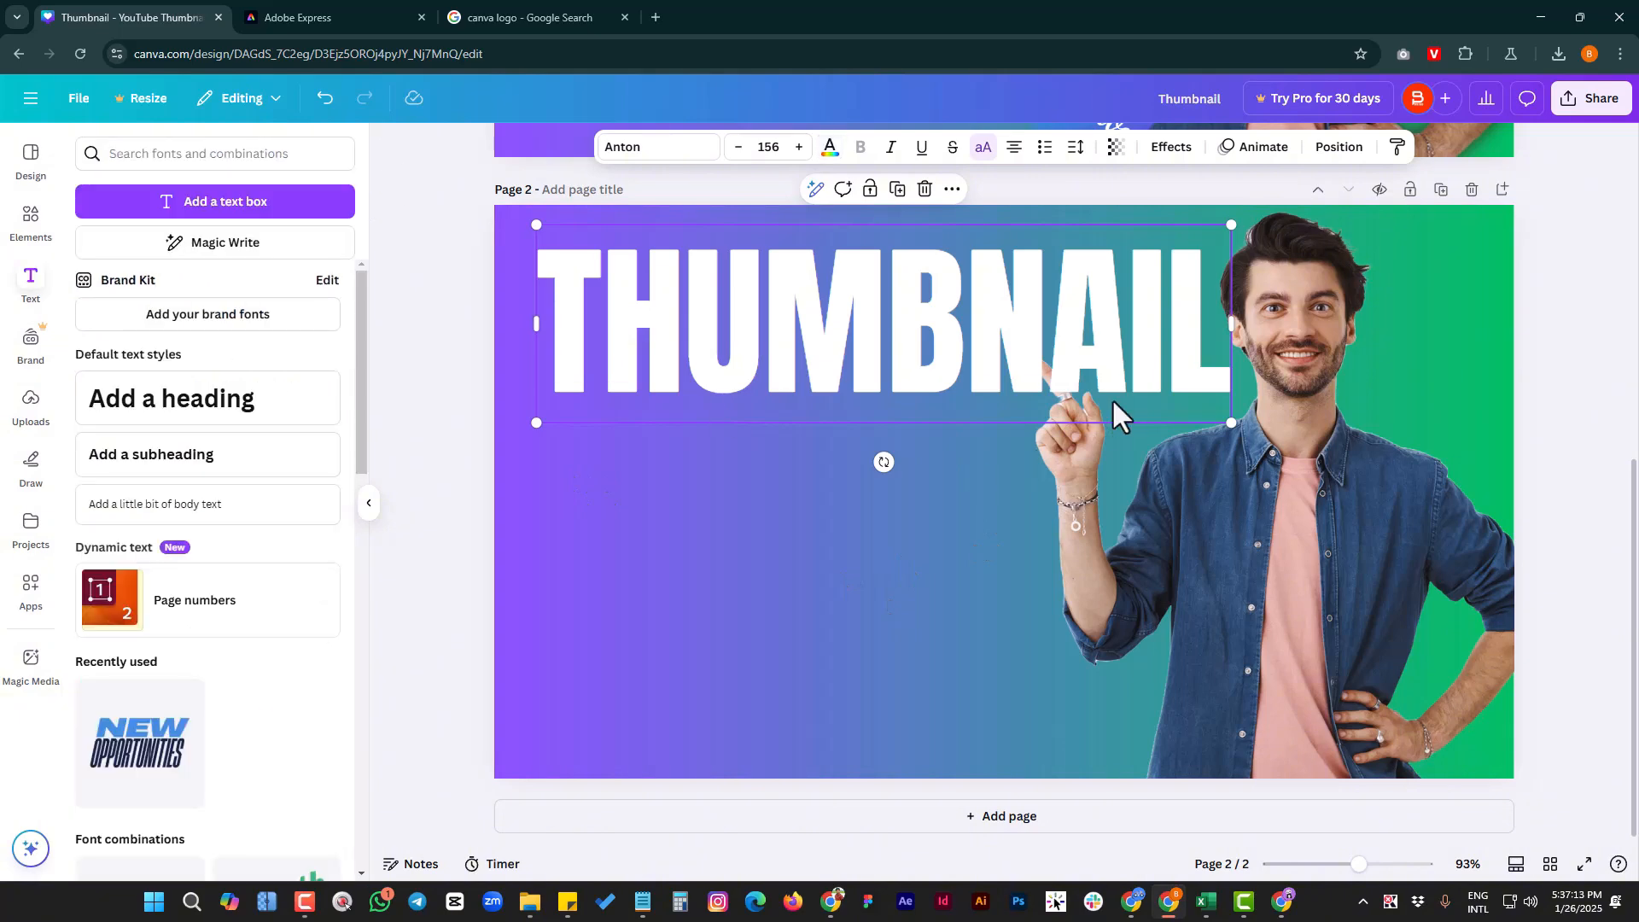
- Send the THUMBNAIL heading backward one layer so it sits behind the man's cutout
{"action": "right_click", "coordinate": [911, 336]}
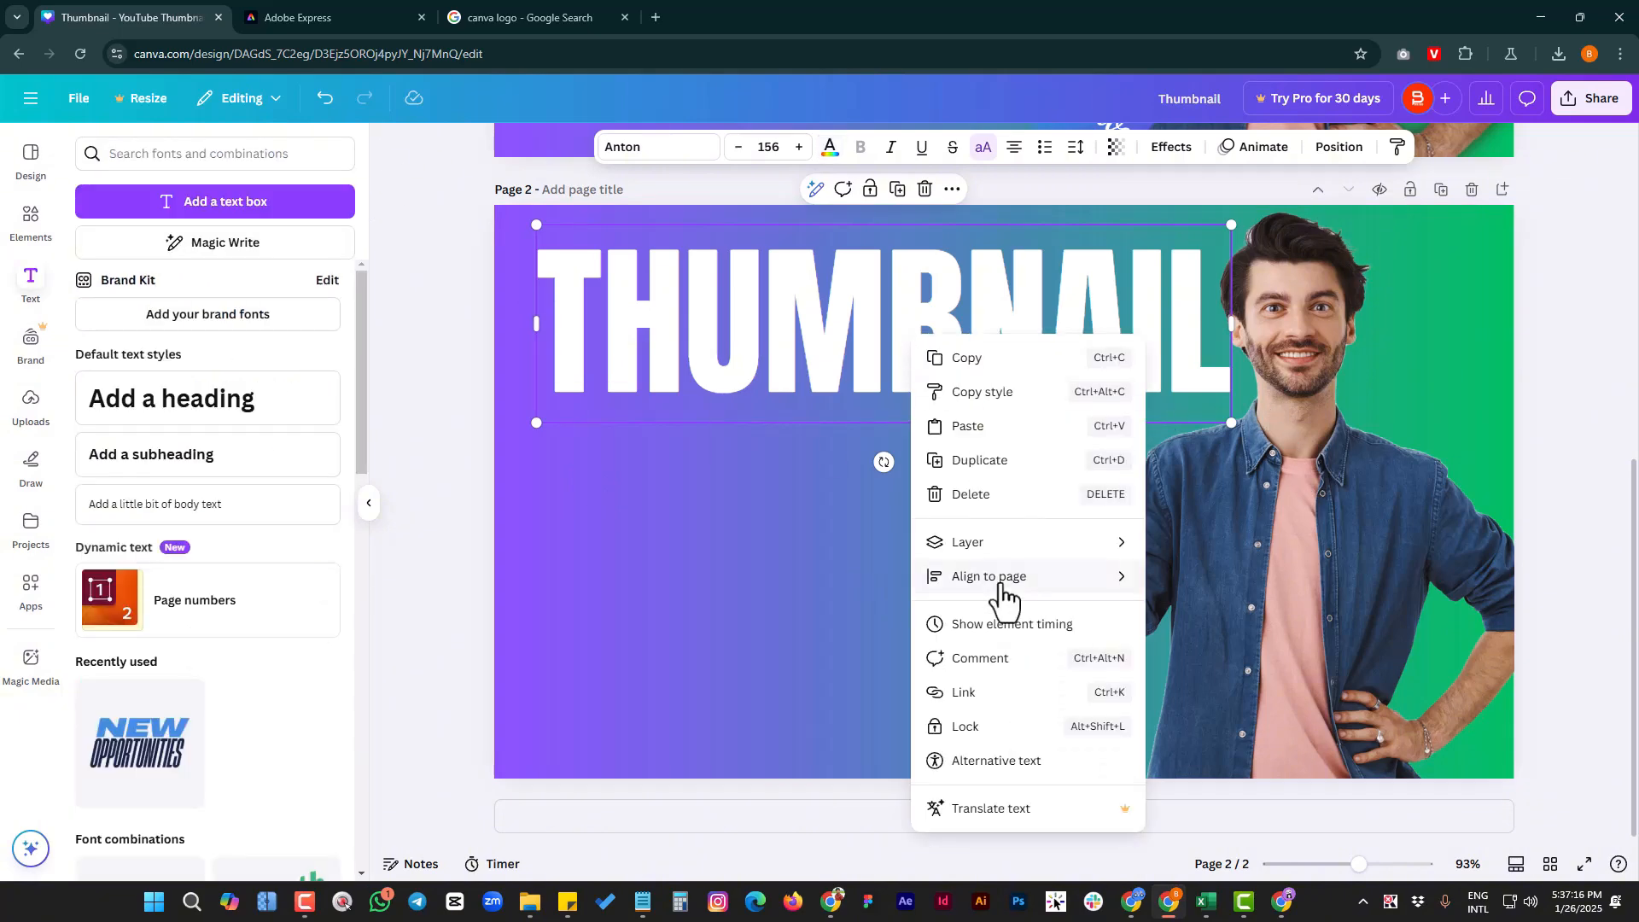
{"action": "mouse_move", "coordinate": [1024, 588]}
{"action": "mouse_move", "coordinate": [1105, 546]}
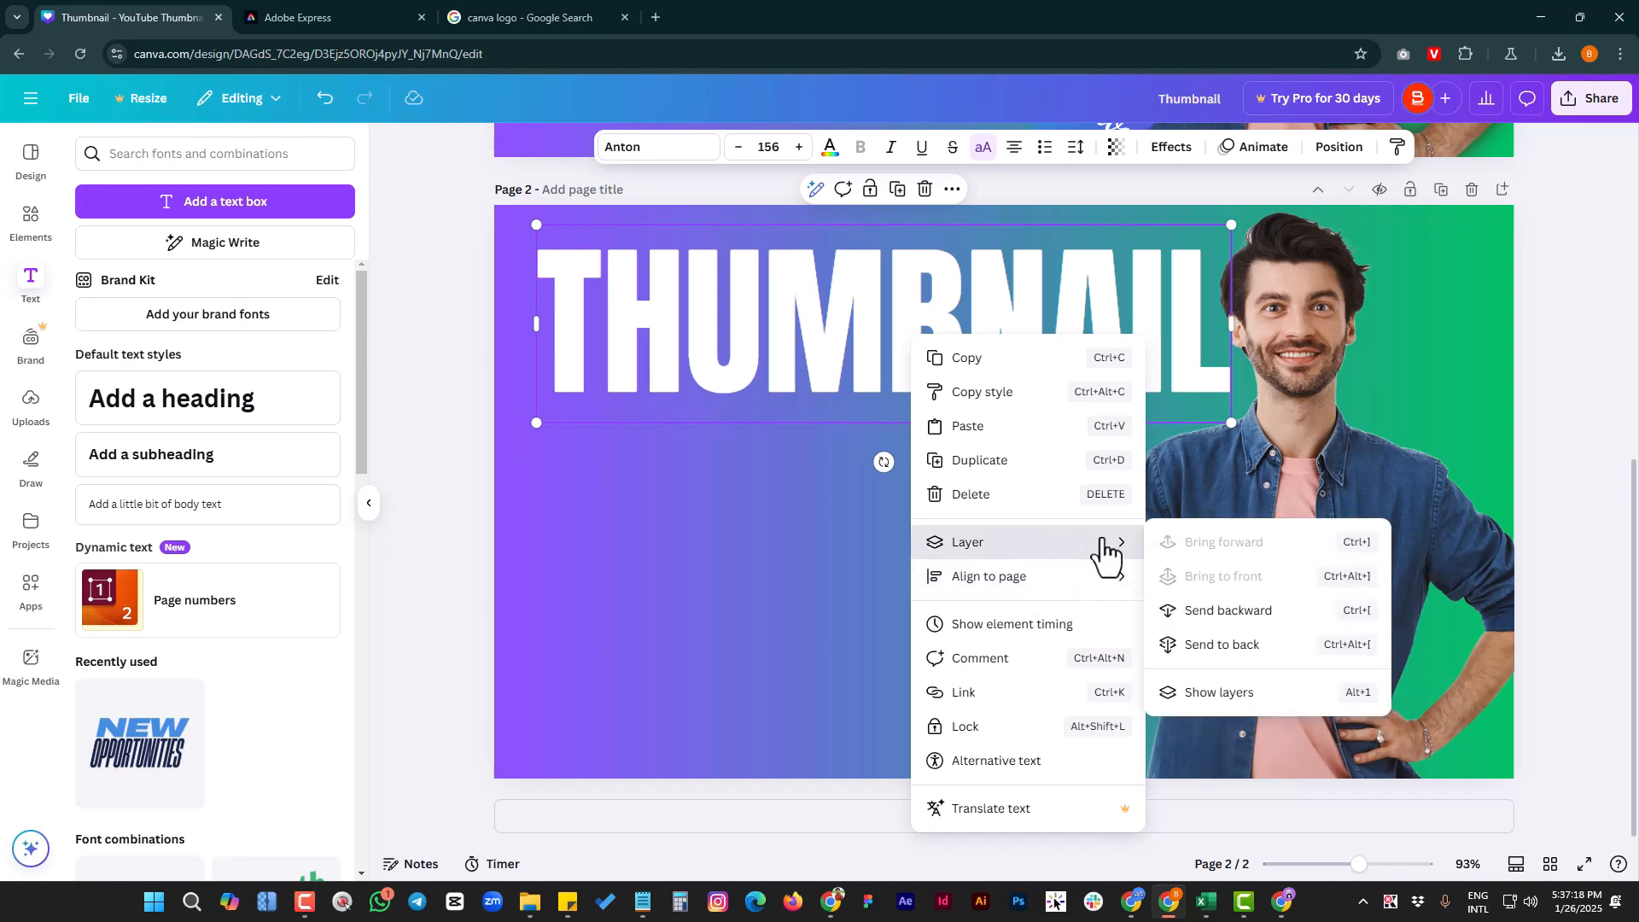
{"action": "left_click", "coordinate": [1282, 611]}
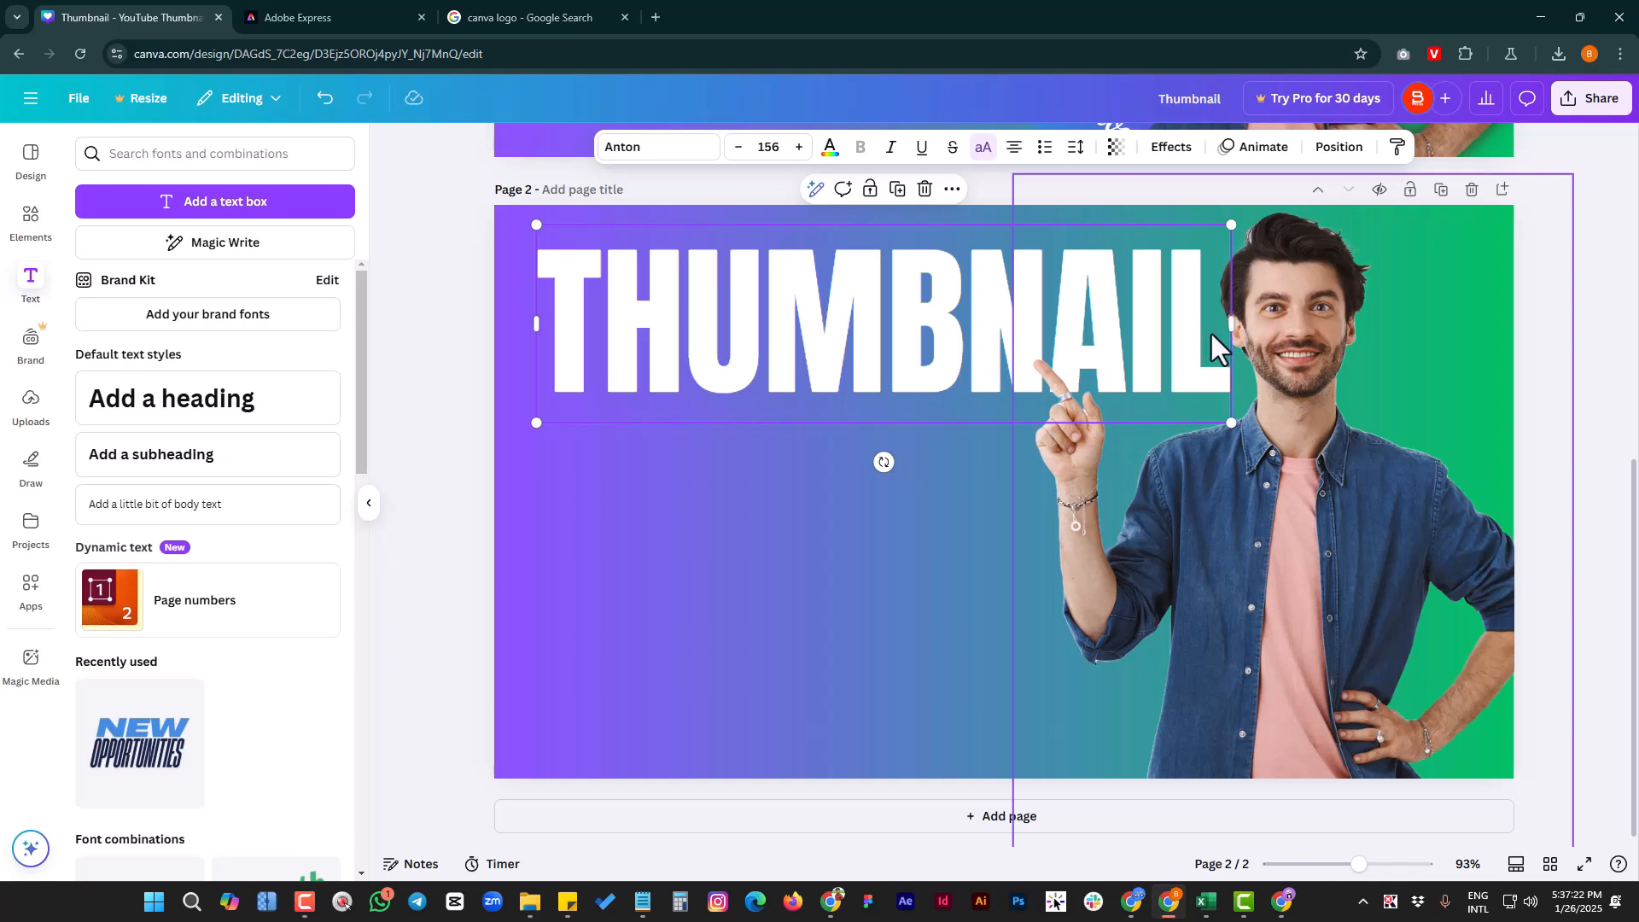
- Enlarge the THUMBNAIL heading to font size 162 so its end tucks behind the man's head, and nudge it slightly toward the upper-left corner
{"action": "left_click_drag", "start_coordinate": [1230, 422], "coordinate": [1265, 433]}
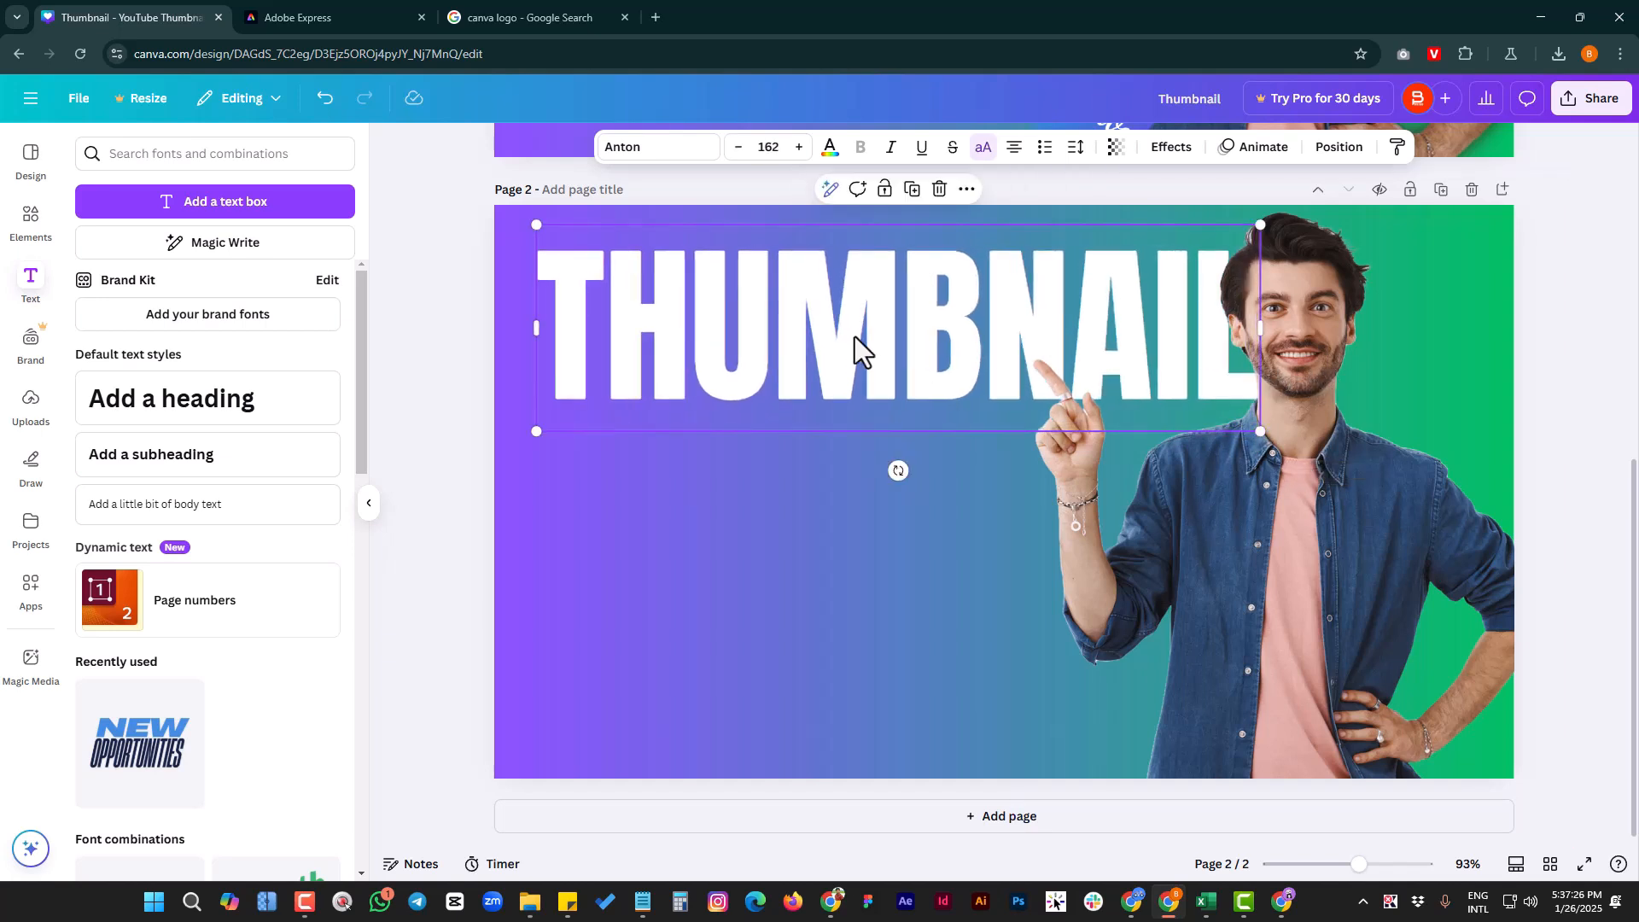
{"action": "left_click_drag", "start_coordinate": [819, 318], "coordinate": [817, 314]}
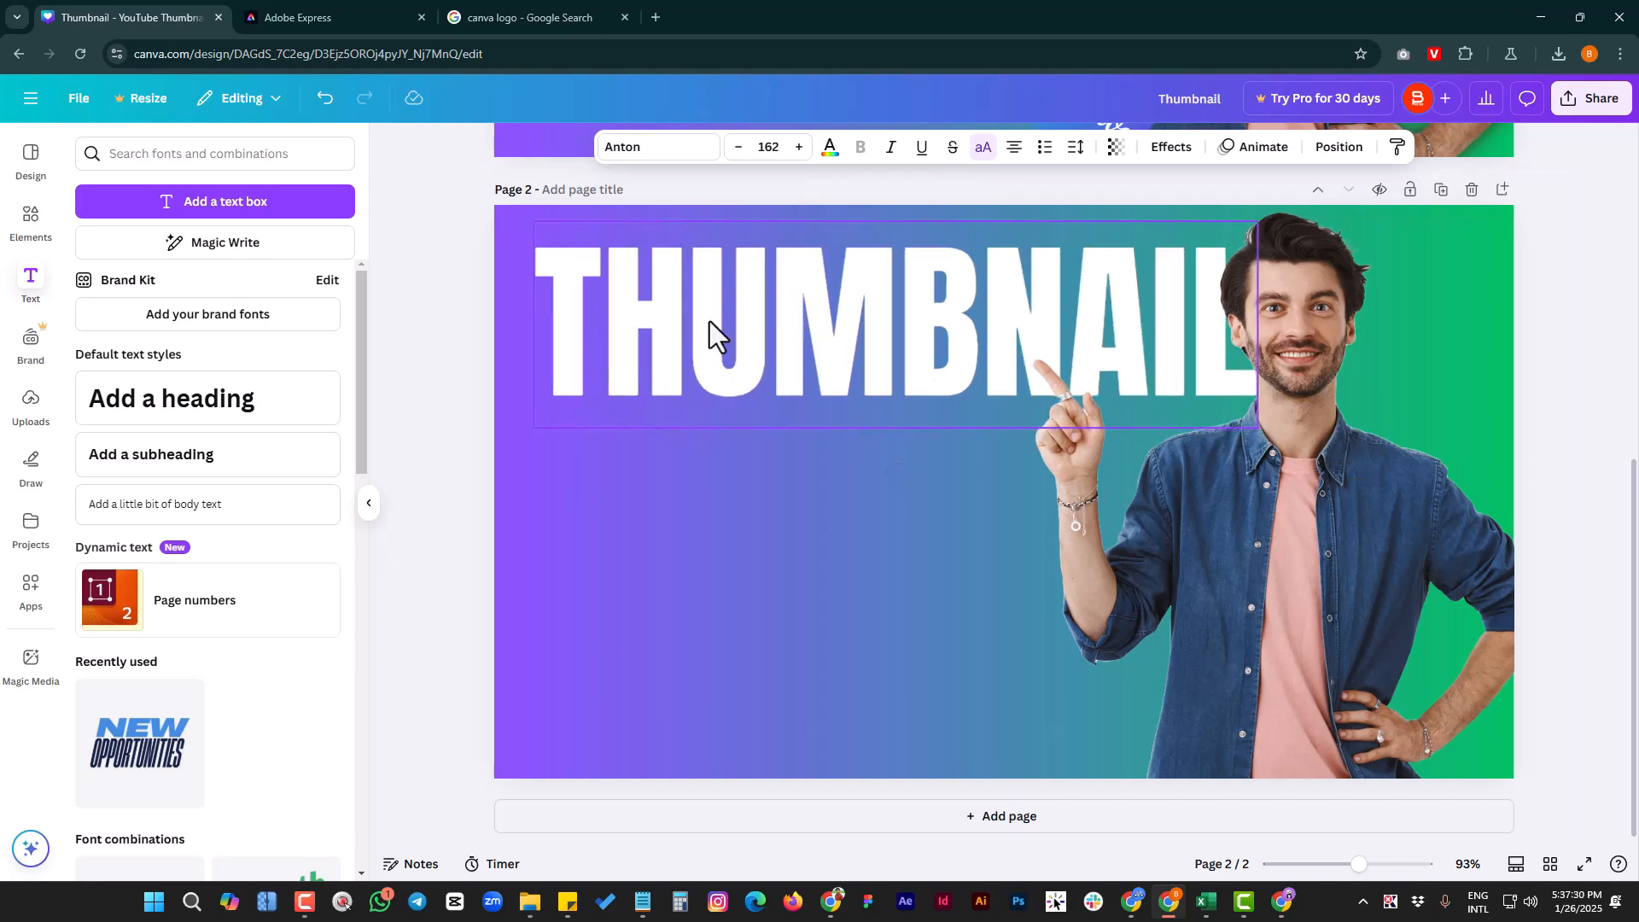
{"action": "left_click_drag", "start_coordinate": [709, 321], "coordinate": [710, 322]}
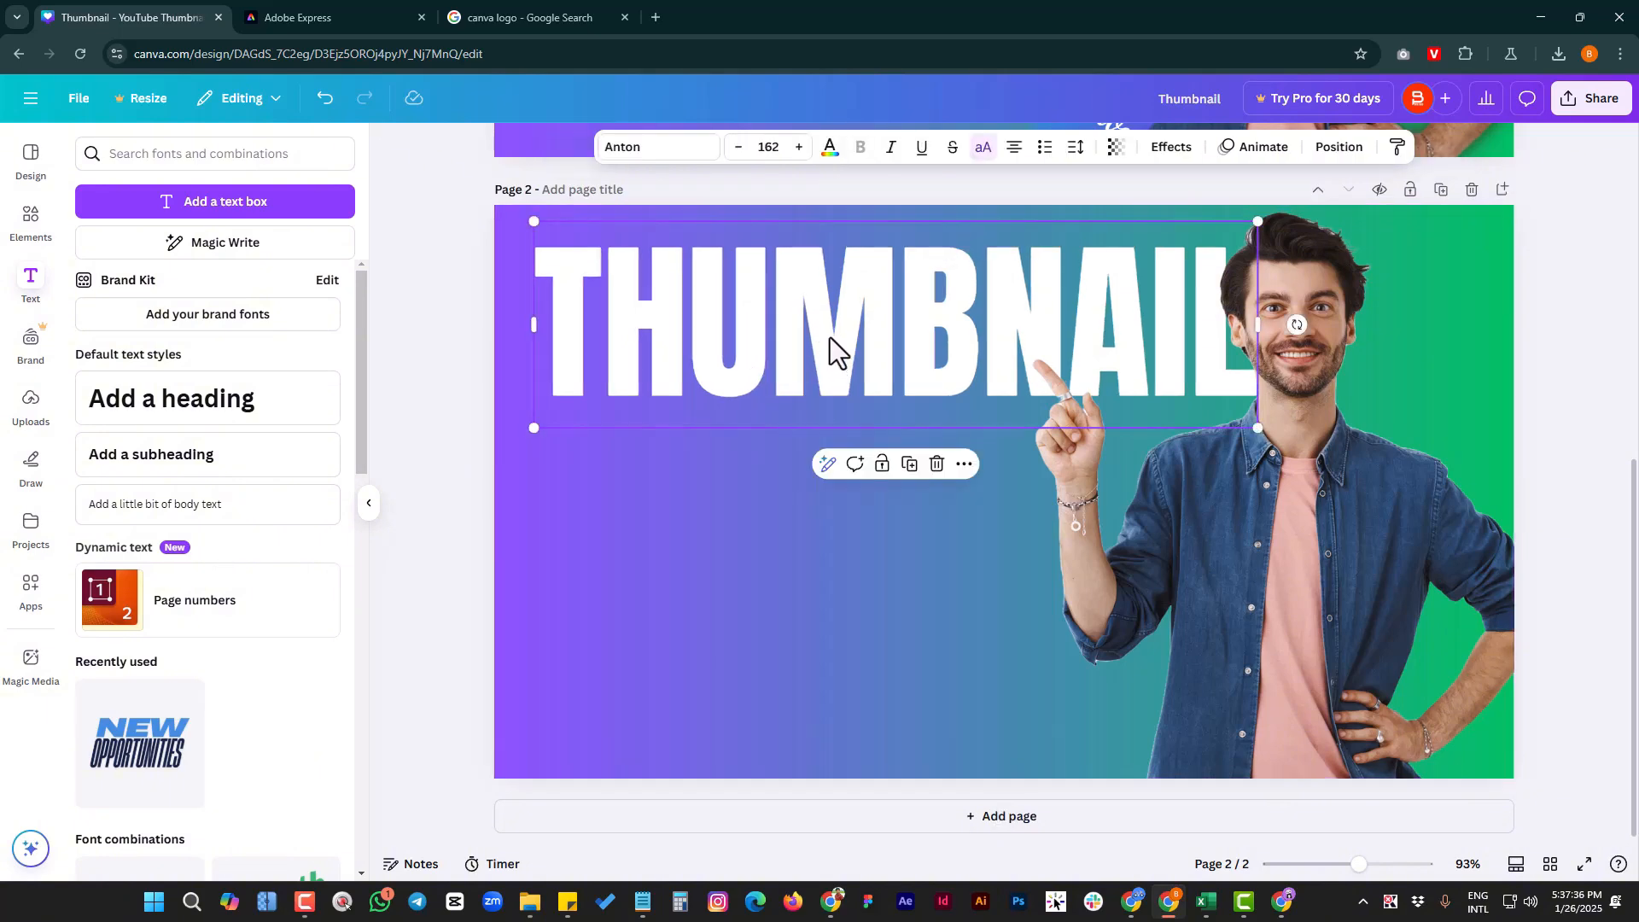
- Duplicate the THUMBNAIL heading below itself, change the copy's text to "DESIGN" and align it with the heading's left edge
{"action": "left_click_drag", "start_coordinate": [830, 337], "coordinate": [822, 530], "text": "alt"}
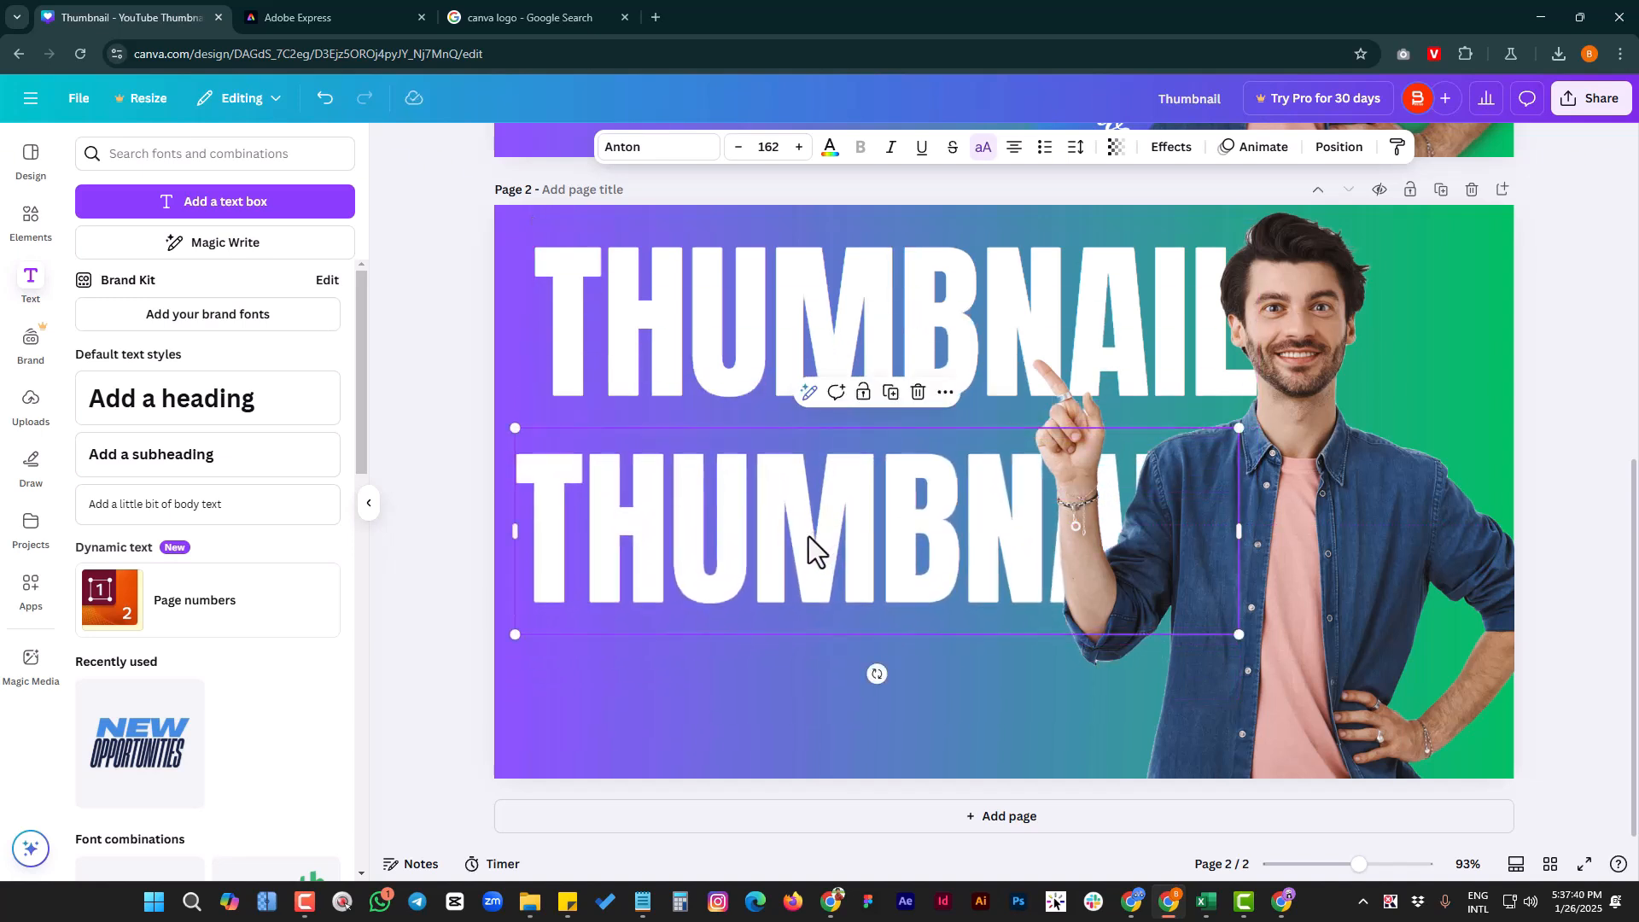
{"action": "double_click", "coordinate": [807, 536]}
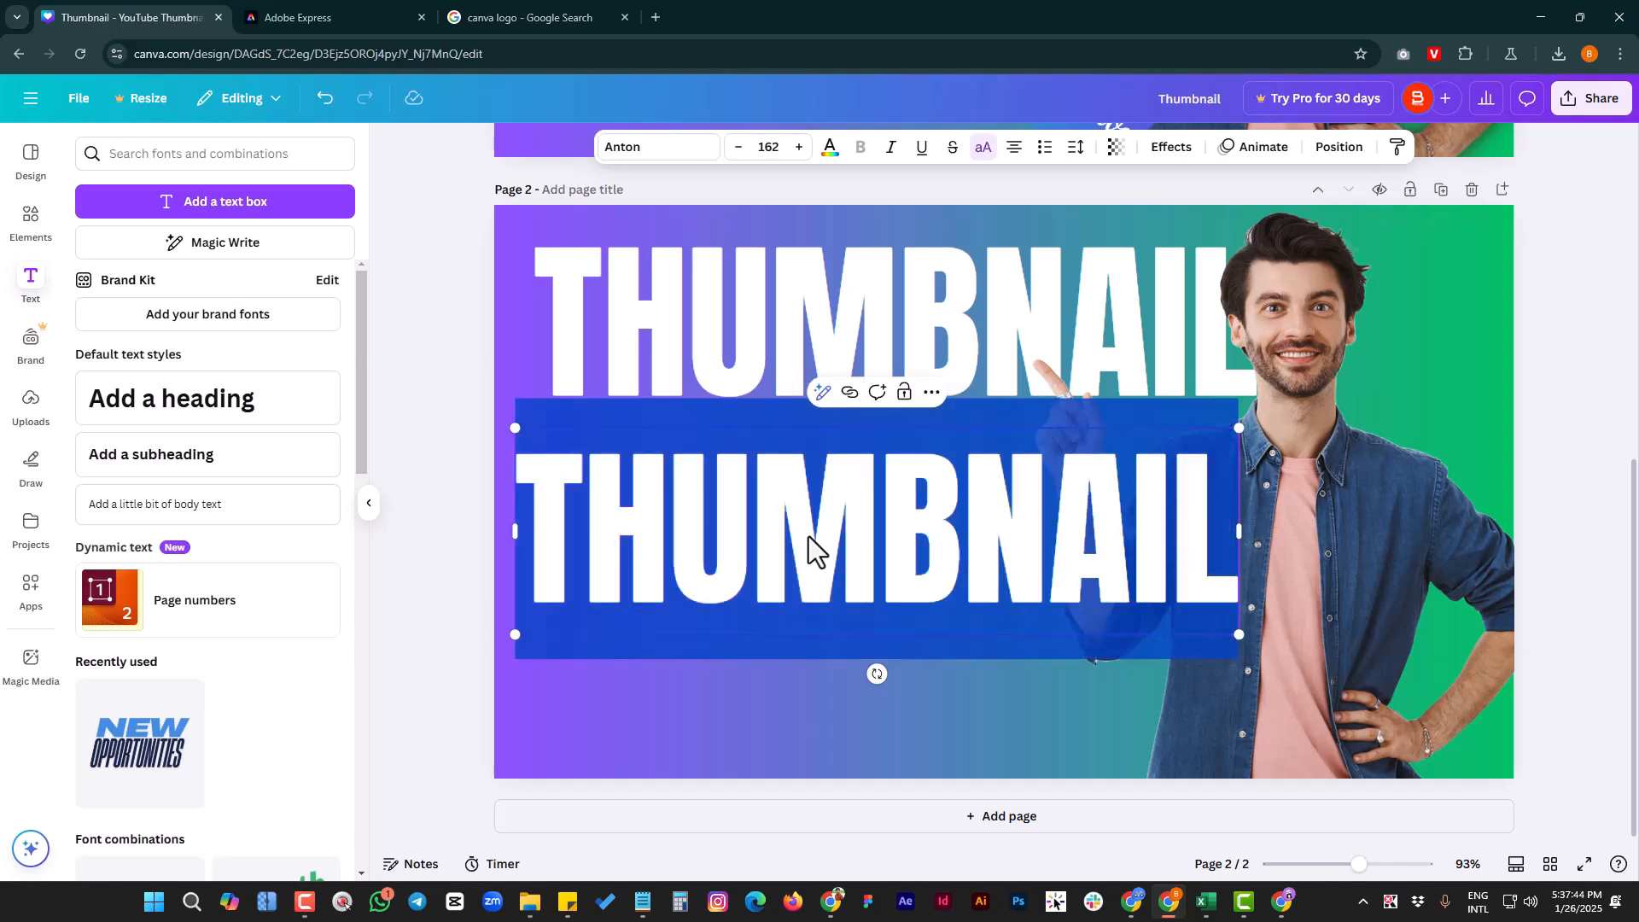
{"action": "type", "text": "DE"}
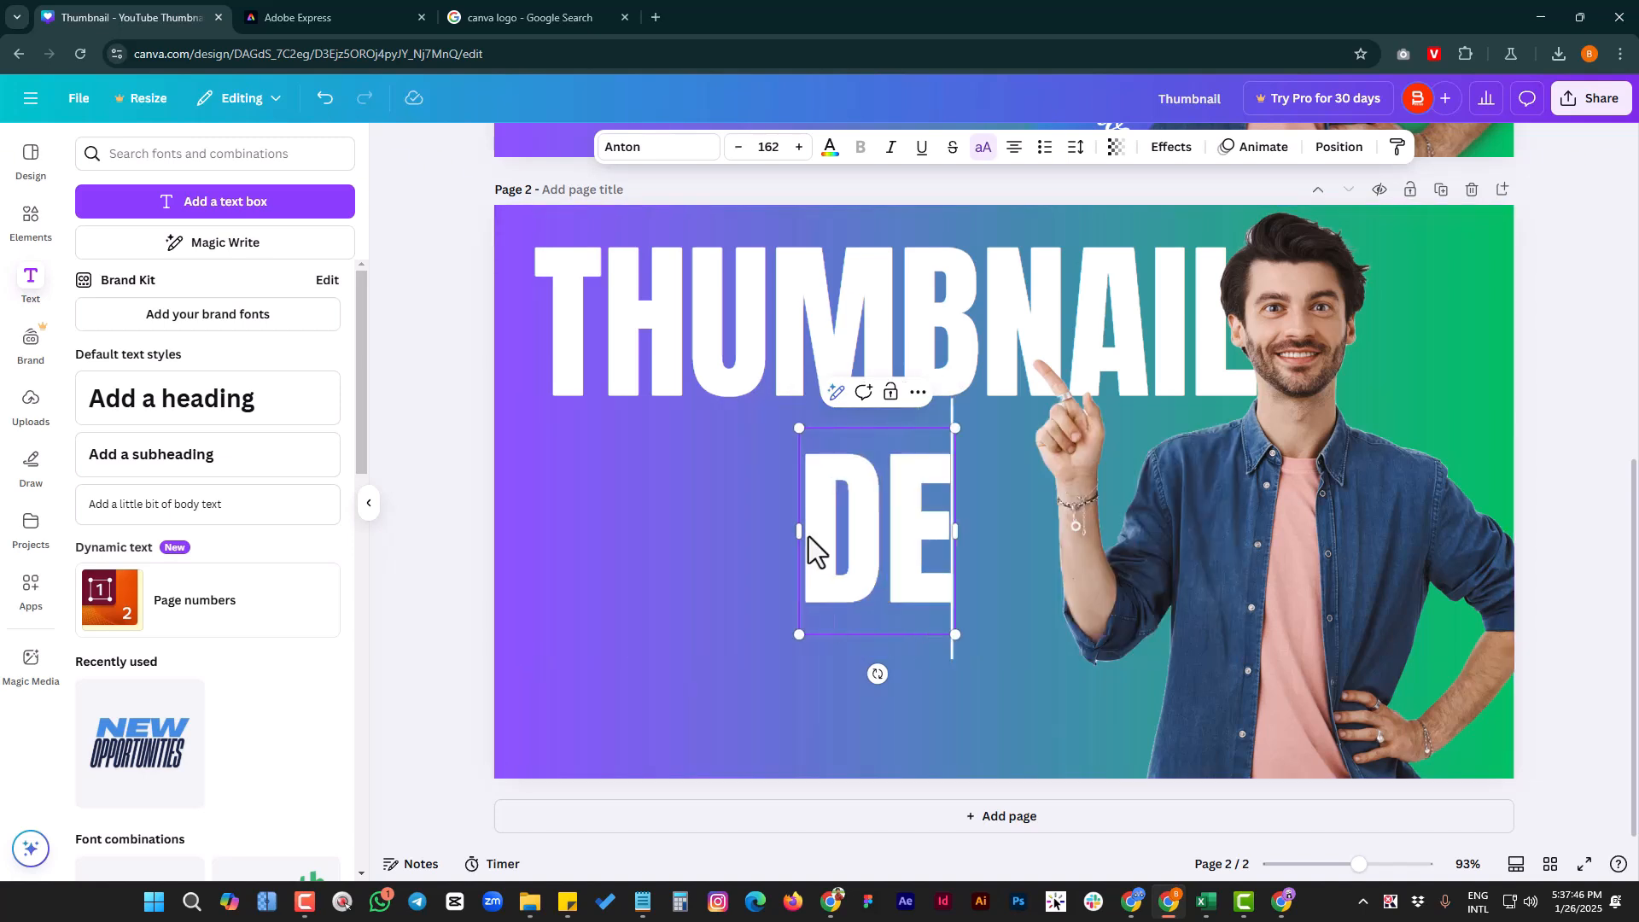
{"action": "type", "text": "SIGN"}
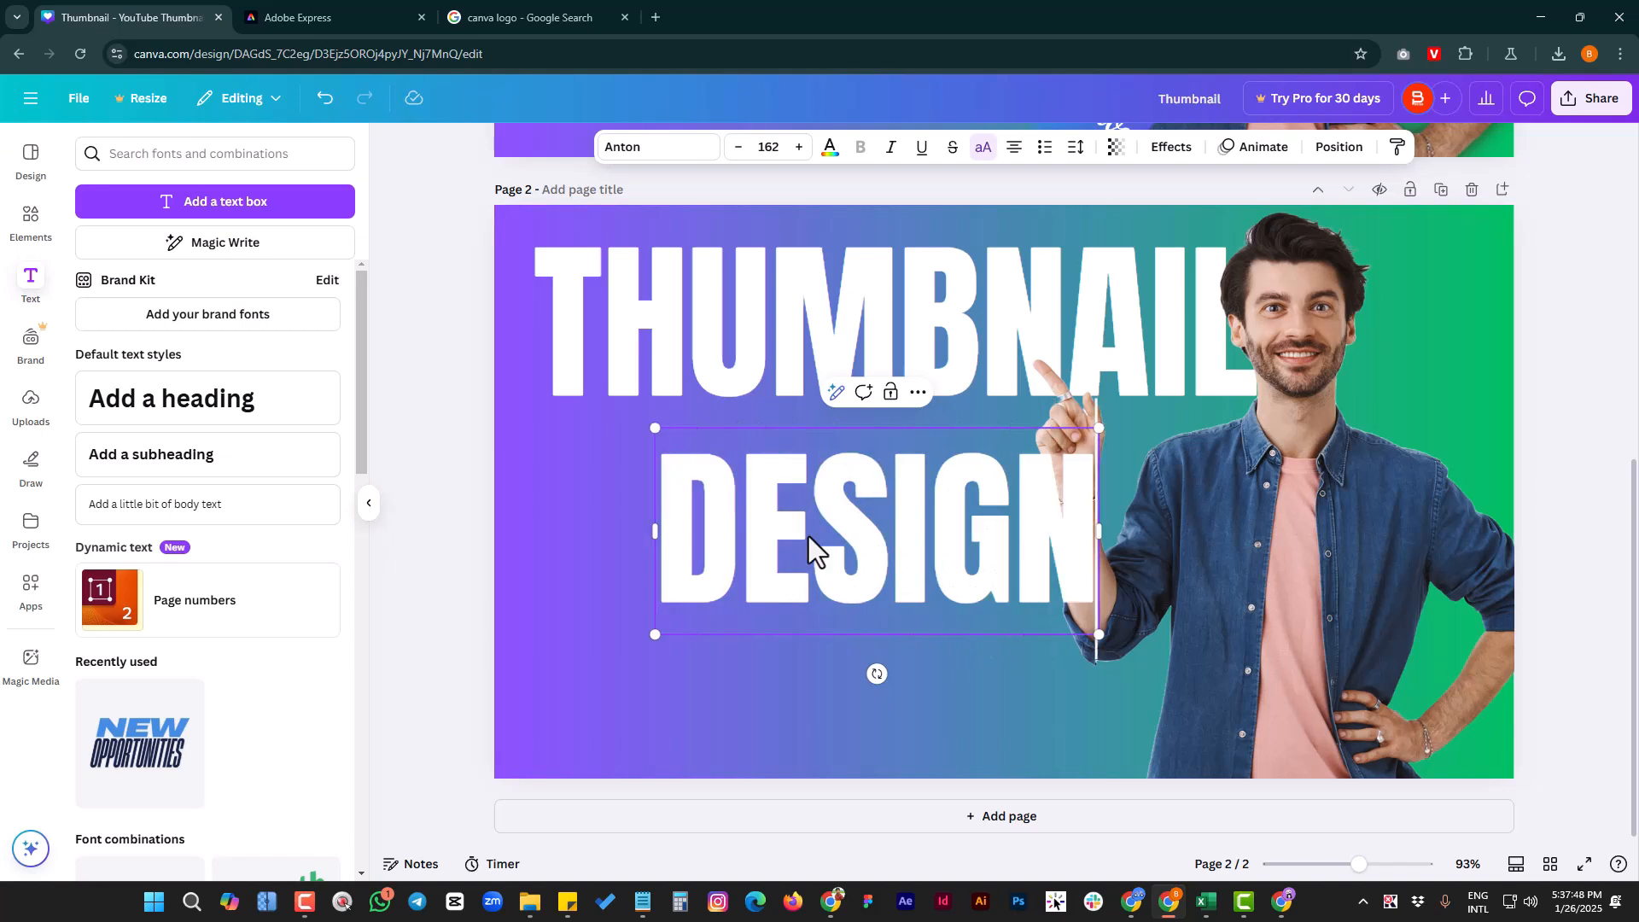
{"action": "left_click_drag", "start_coordinate": [822, 562], "coordinate": [712, 511]}
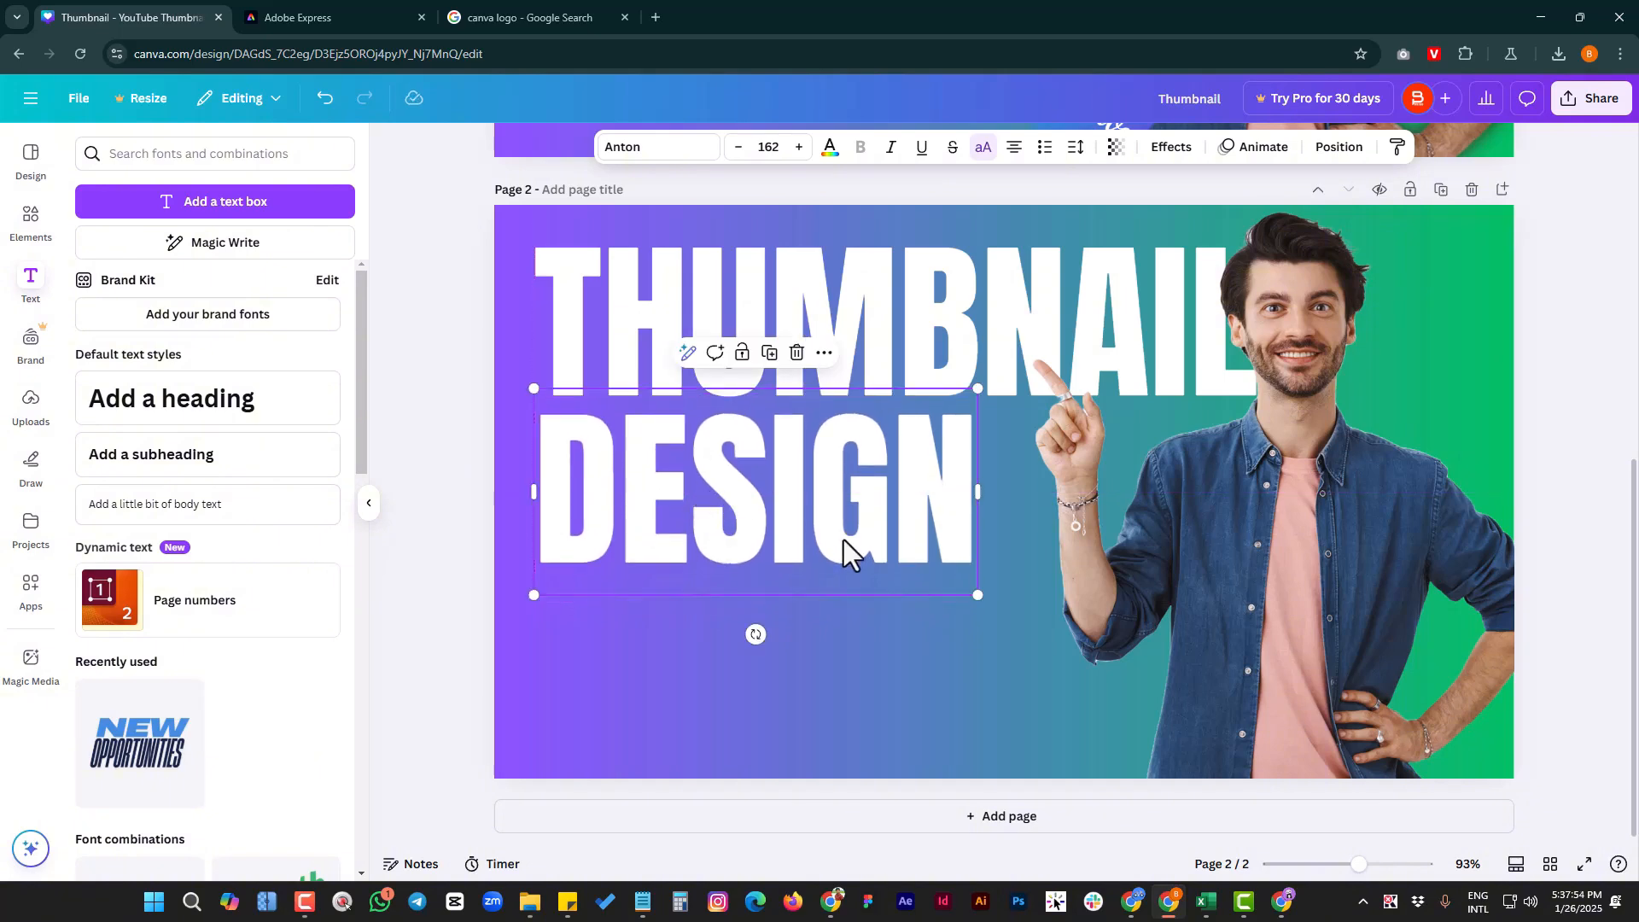
- Enlarge the DESIGN text to font size 191 so it reaches behind the man's hand, and nudge it up closer to THUMBNAIL
{"action": "left_click_drag", "start_coordinate": [980, 595], "coordinate": [1070, 611]}
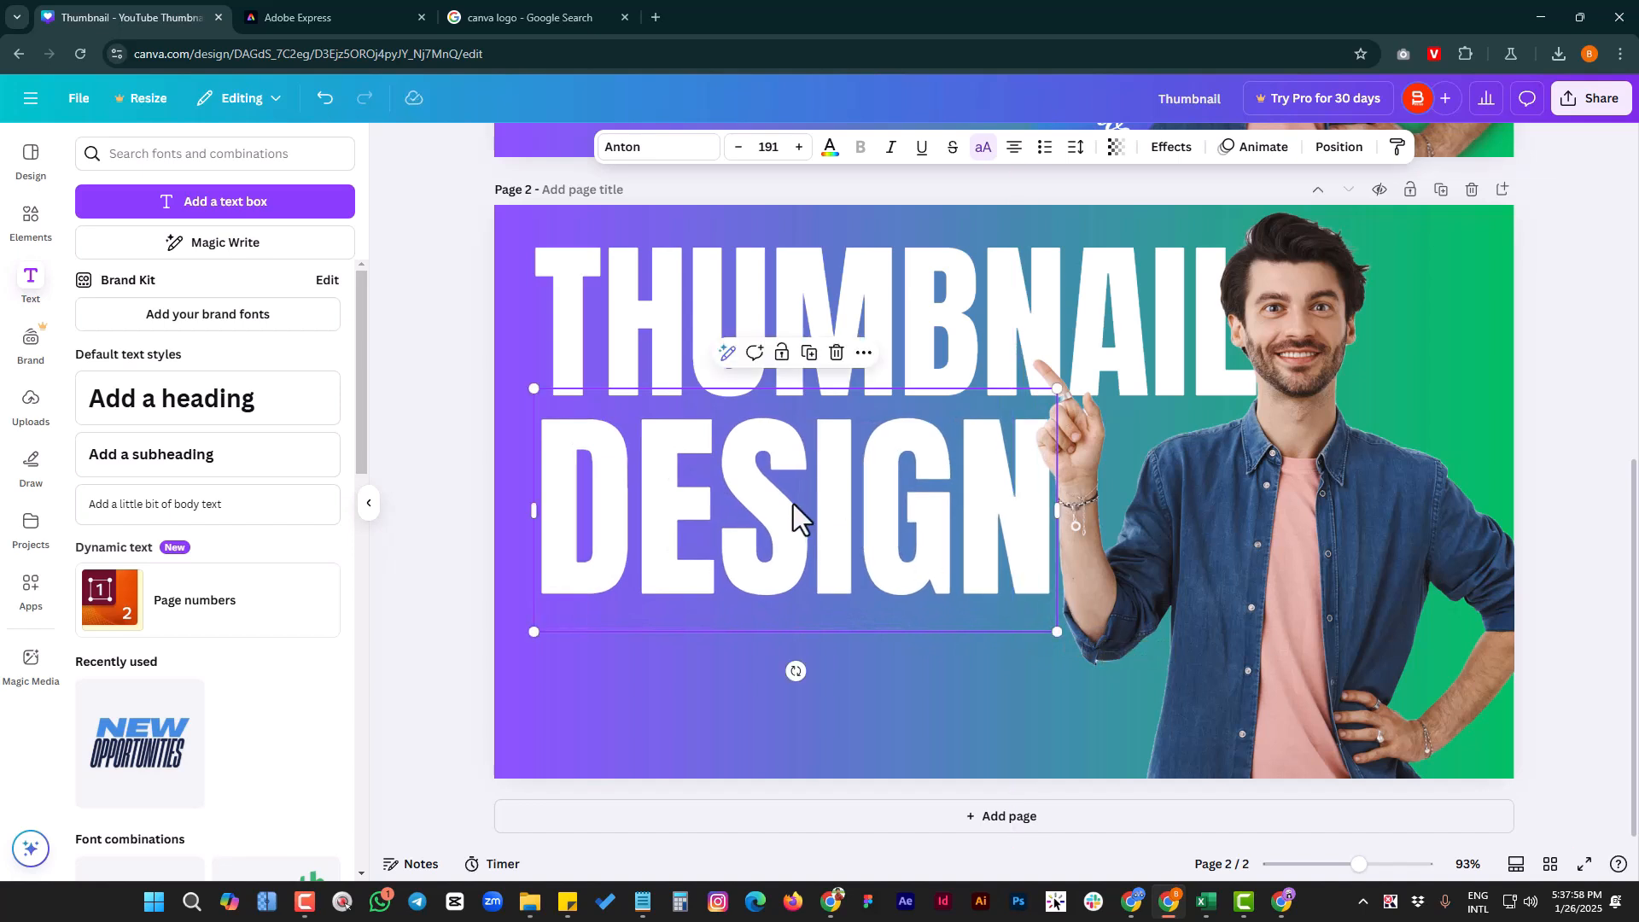
{"action": "left_click_drag", "start_coordinate": [796, 500], "coordinate": [796, 496]}
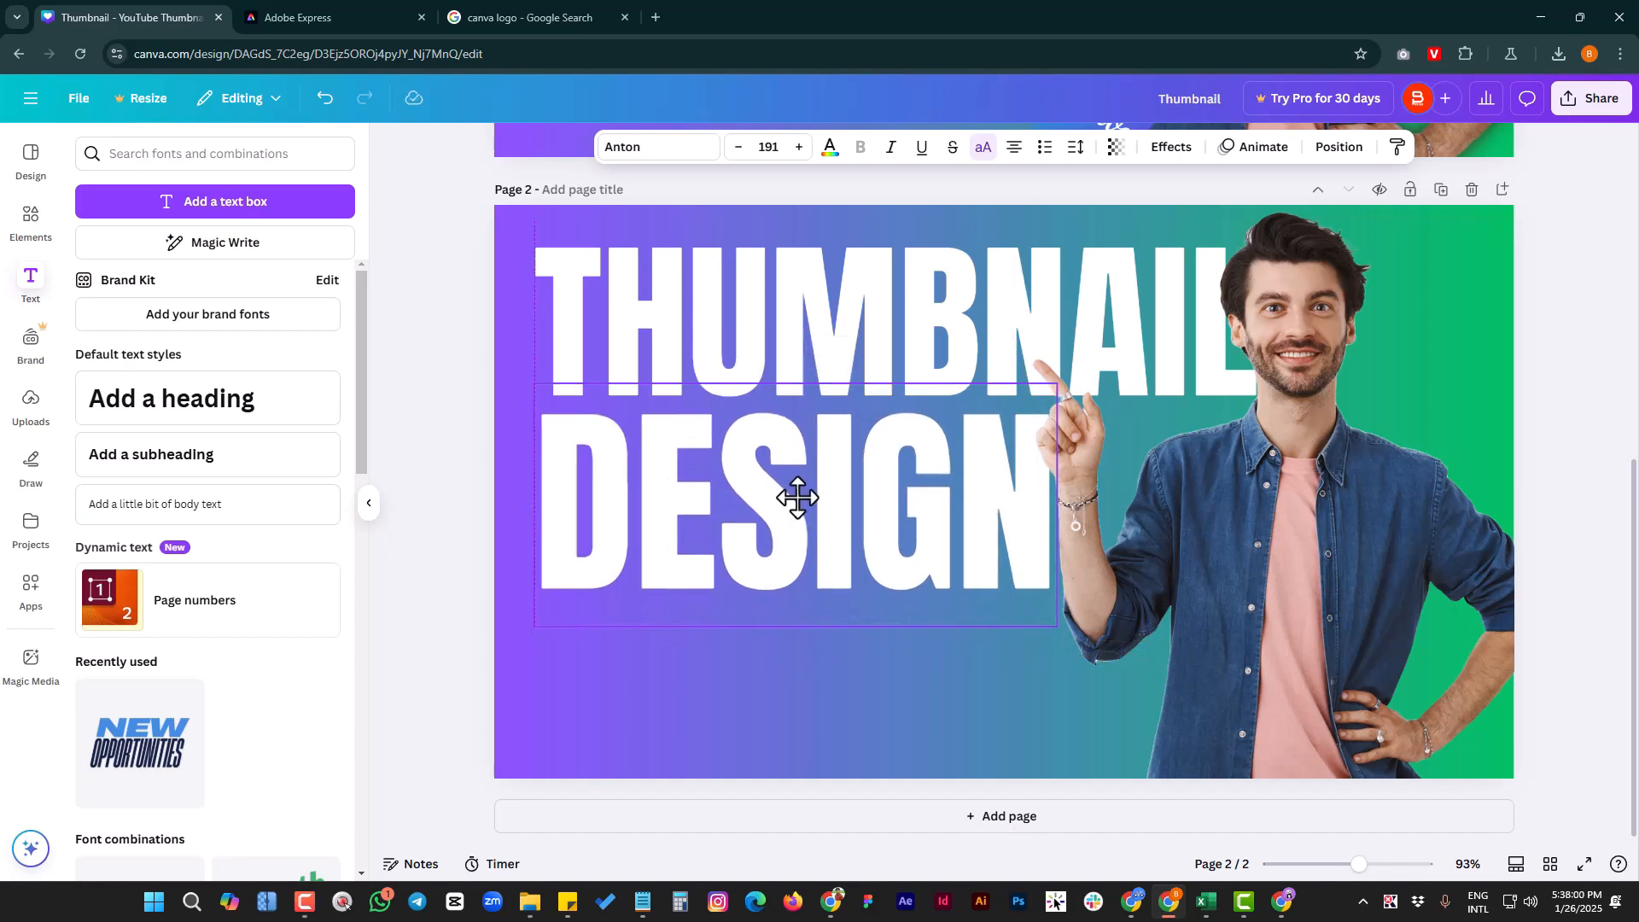
{"action": "left_click", "coordinate": [941, 523]}
{"action": "left_click", "coordinate": [970, 683]}
{"action": "left_click", "coordinate": [979, 511]}
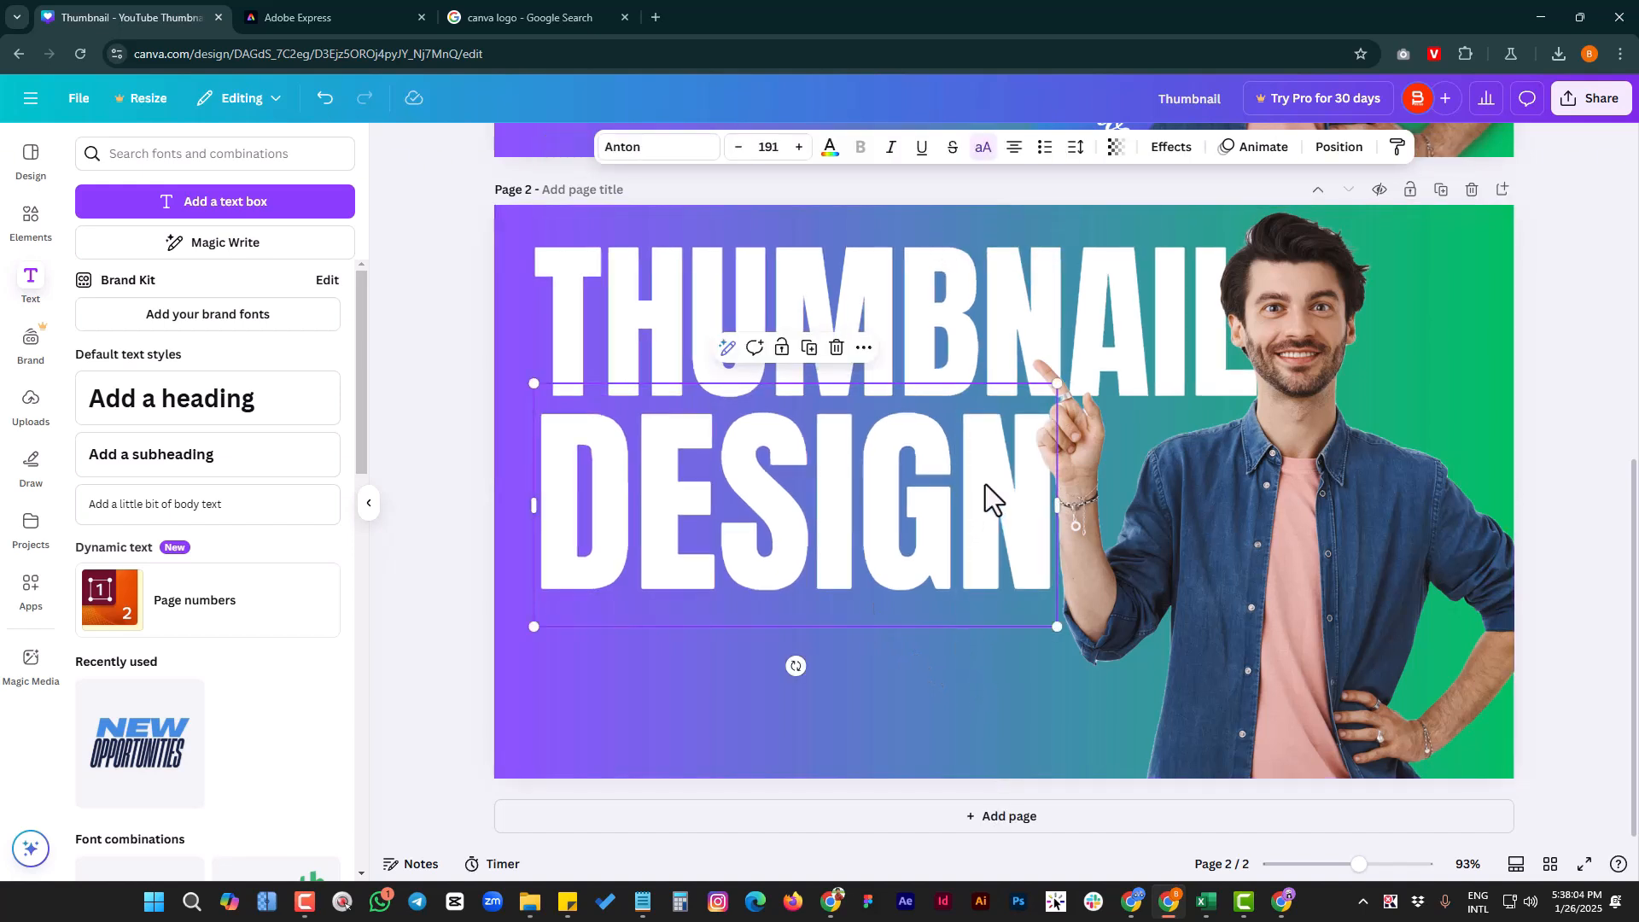
- Duplicate the DESIGN text, change the copy to "WITH" at font size 79.7 and left-align it beneath DESIGN
{"action": "left_click_drag", "start_coordinate": [988, 497], "coordinate": [1027, 691]}
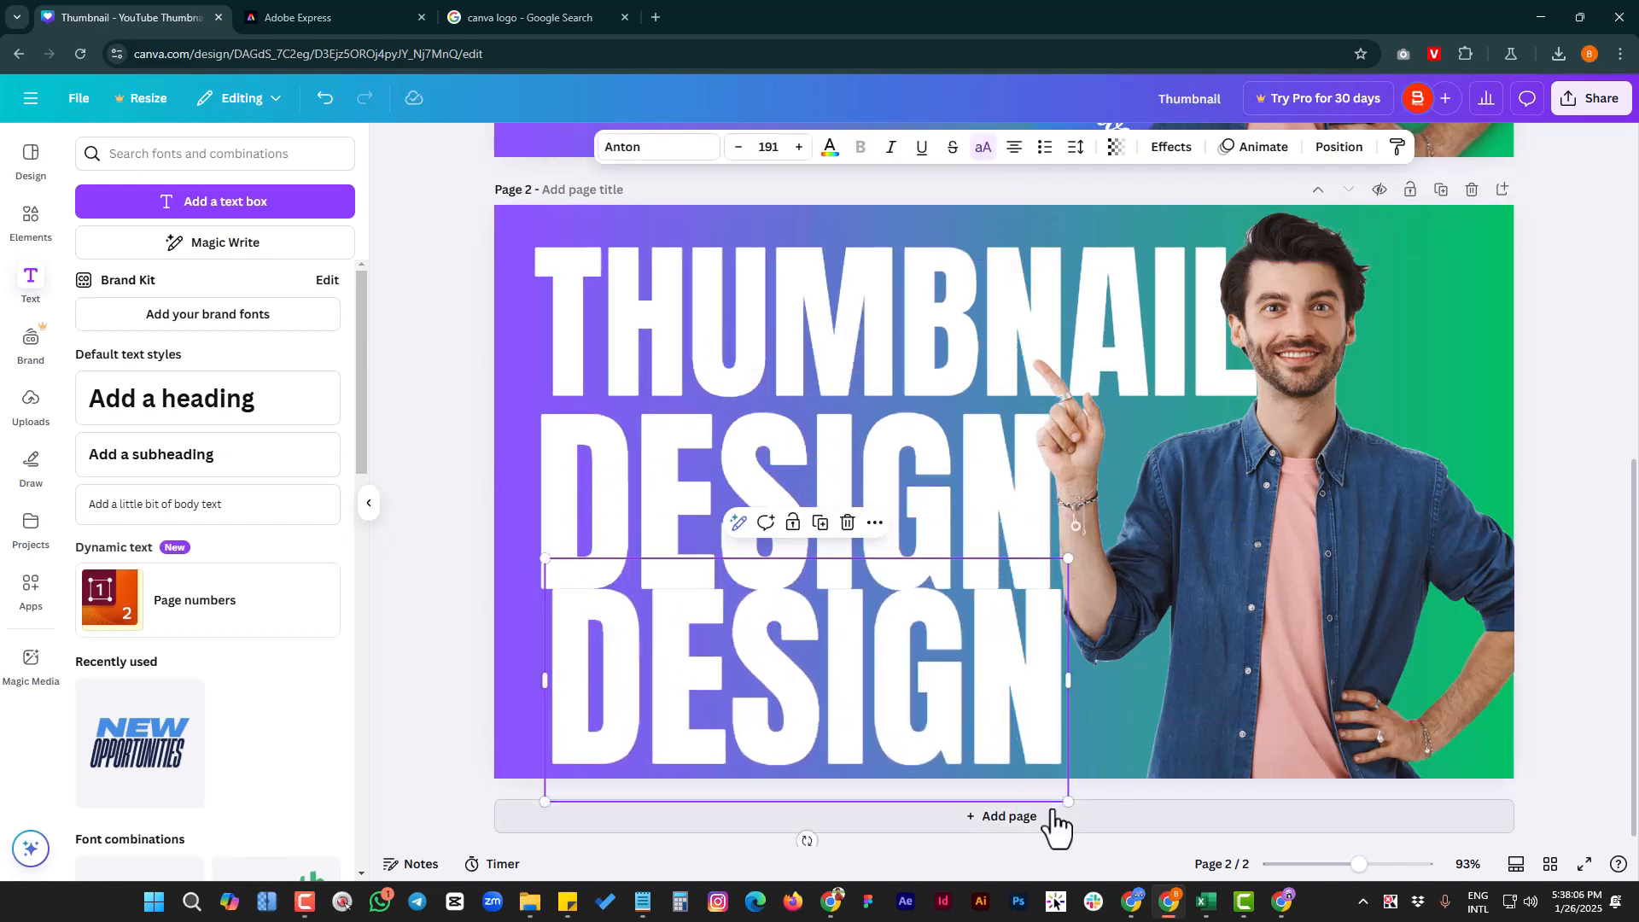
{"action": "left_click_drag", "start_coordinate": [1067, 800], "coordinate": [728, 662]}
{"action": "double_click", "coordinate": [775, 672]}
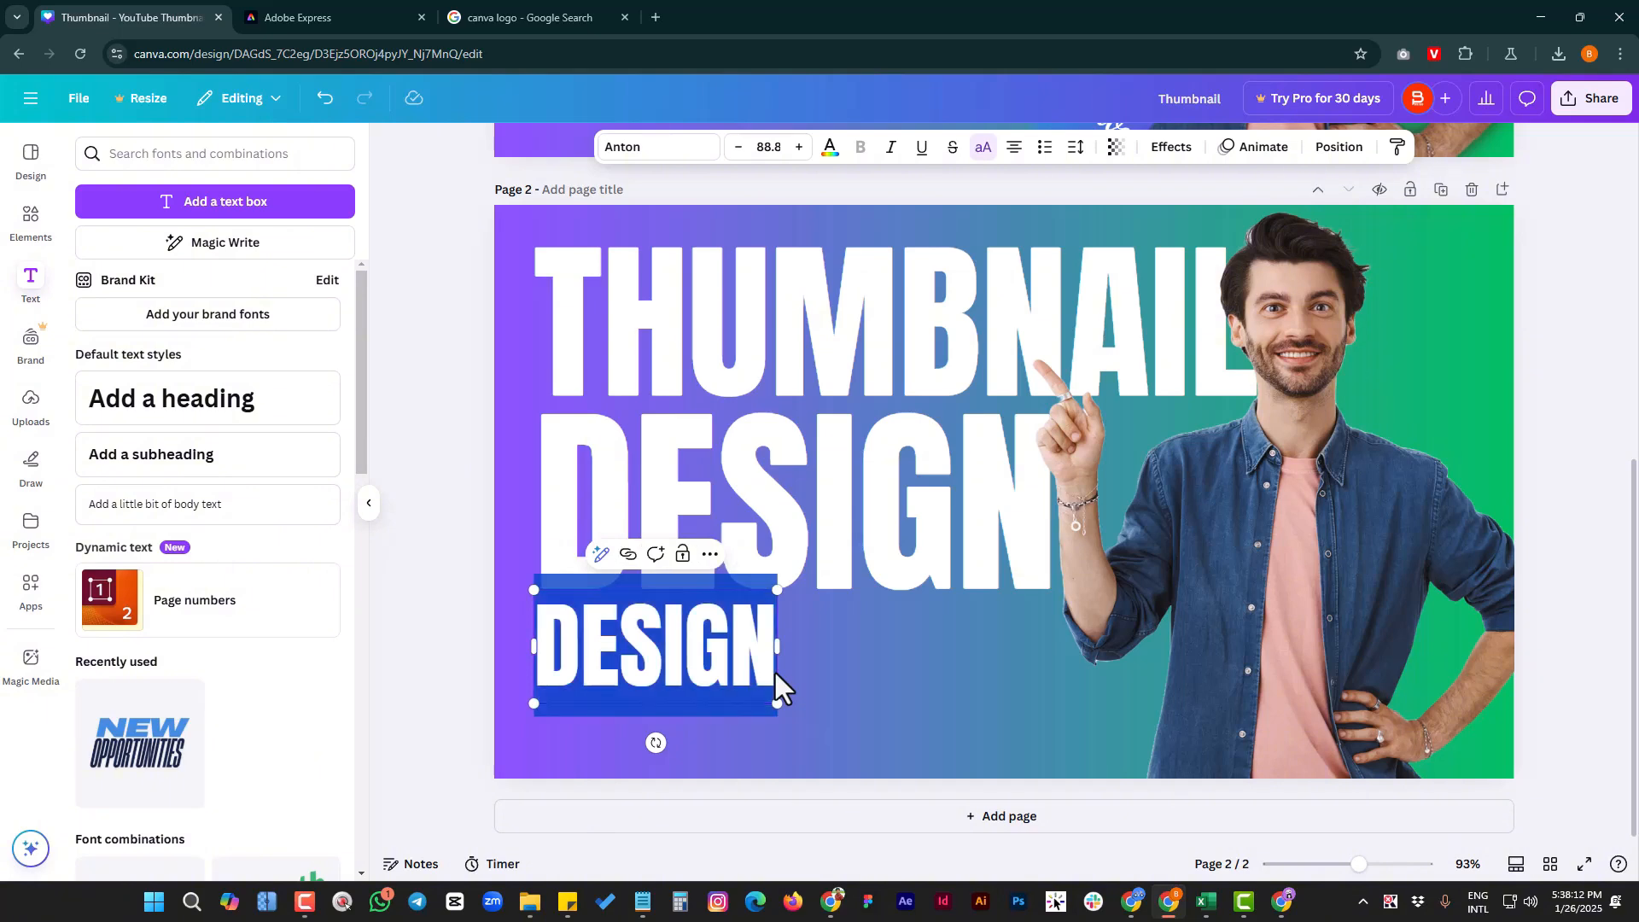
{"action": "type", "text": "WITH"}
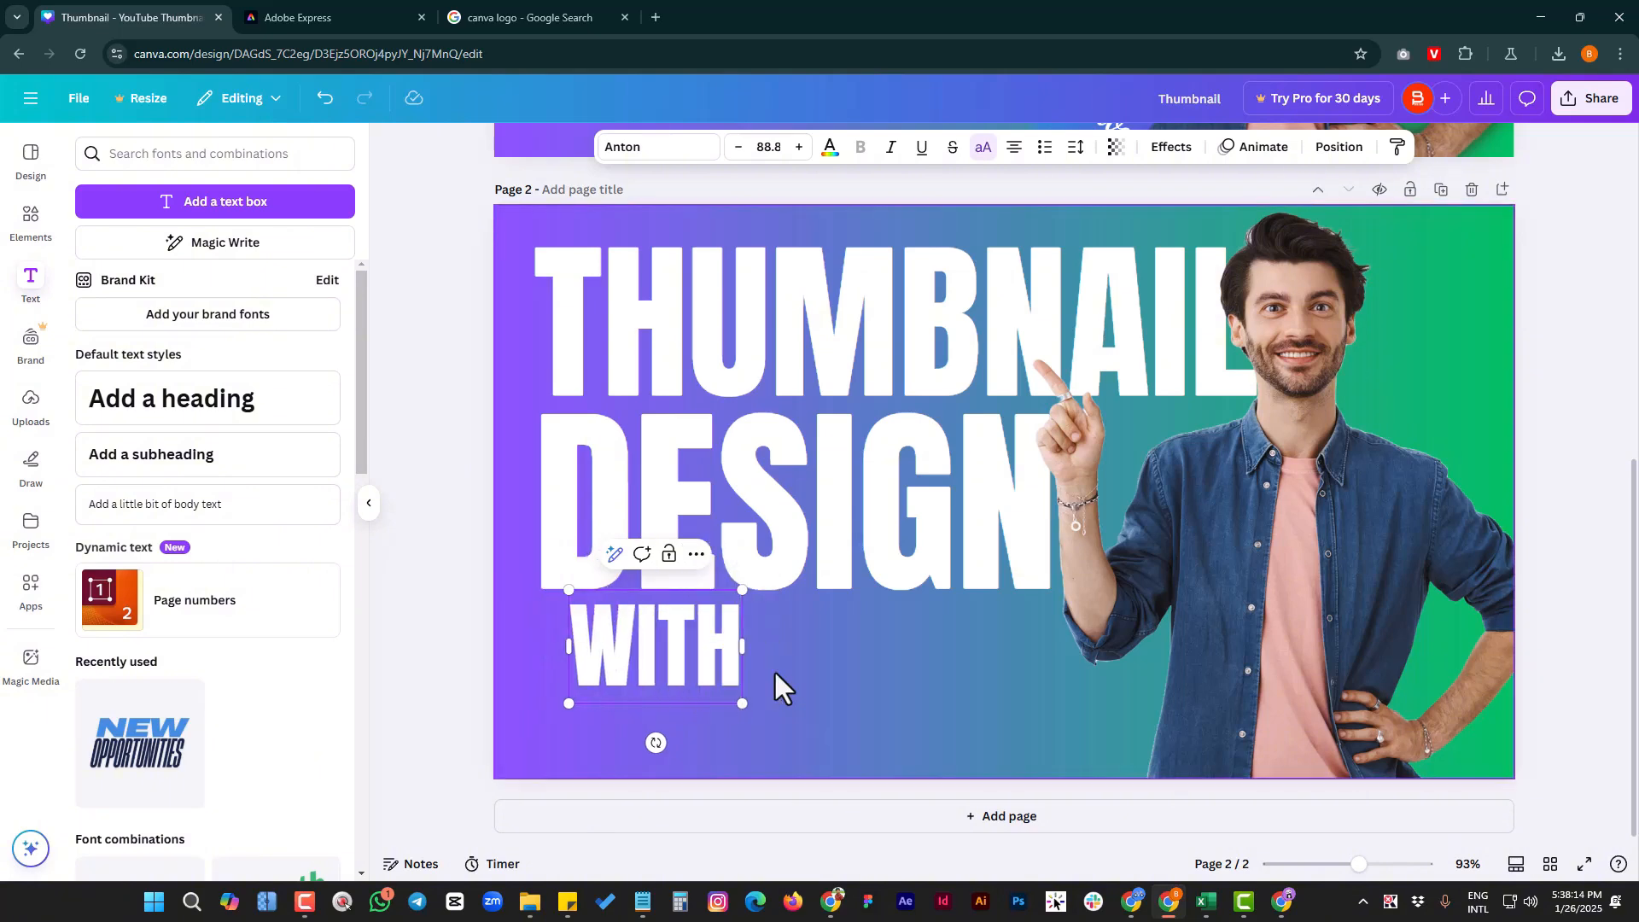
{"action": "left_click_drag", "start_coordinate": [742, 702], "coordinate": [638, 657]}
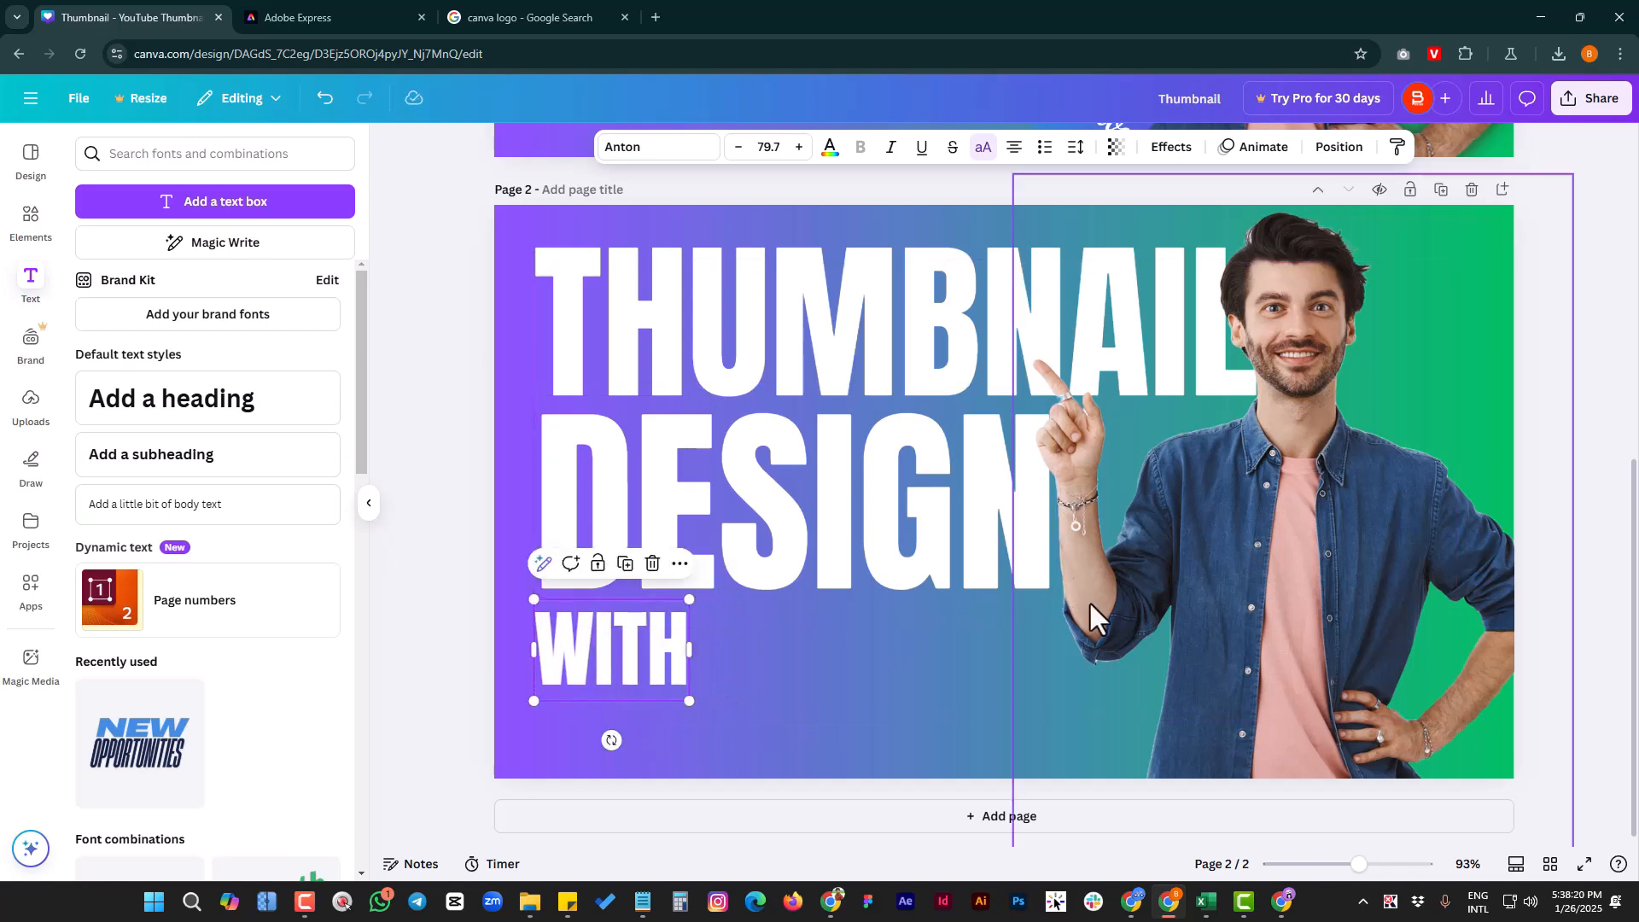
{"action": "left_click", "coordinate": [1052, 686]}
{"action": "left_click", "coordinate": [630, 666]}
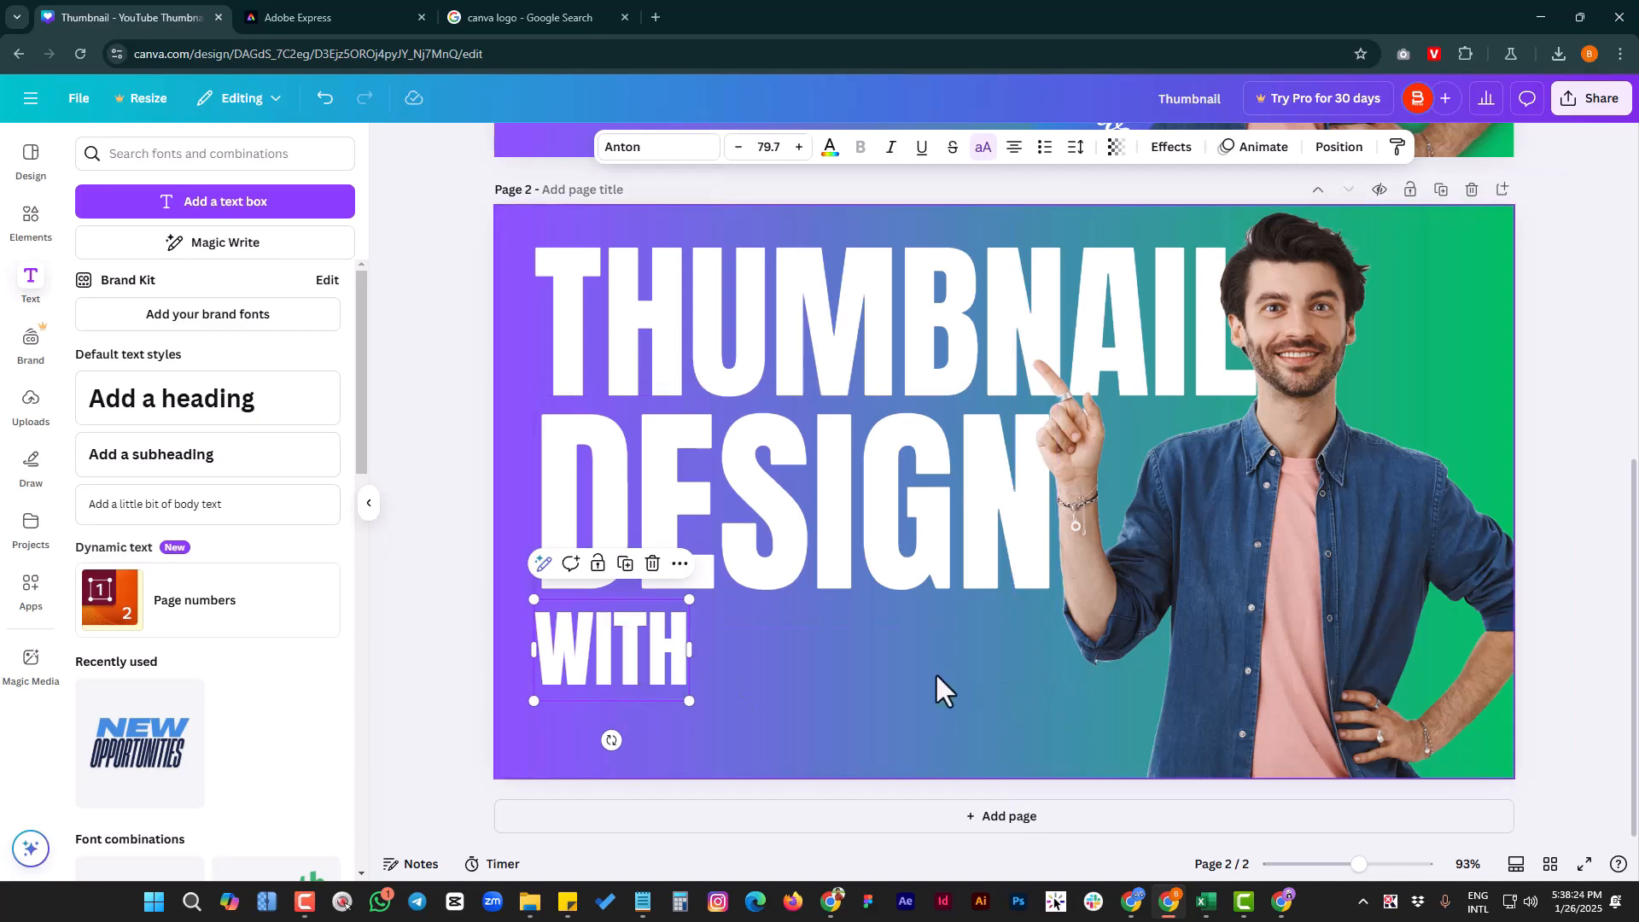
- Review the Google image results for "canva logo", previewing the transparent wordmark and the square logo, and return to the thumbnail design
{"action": "left_click", "coordinate": [559, 17]}
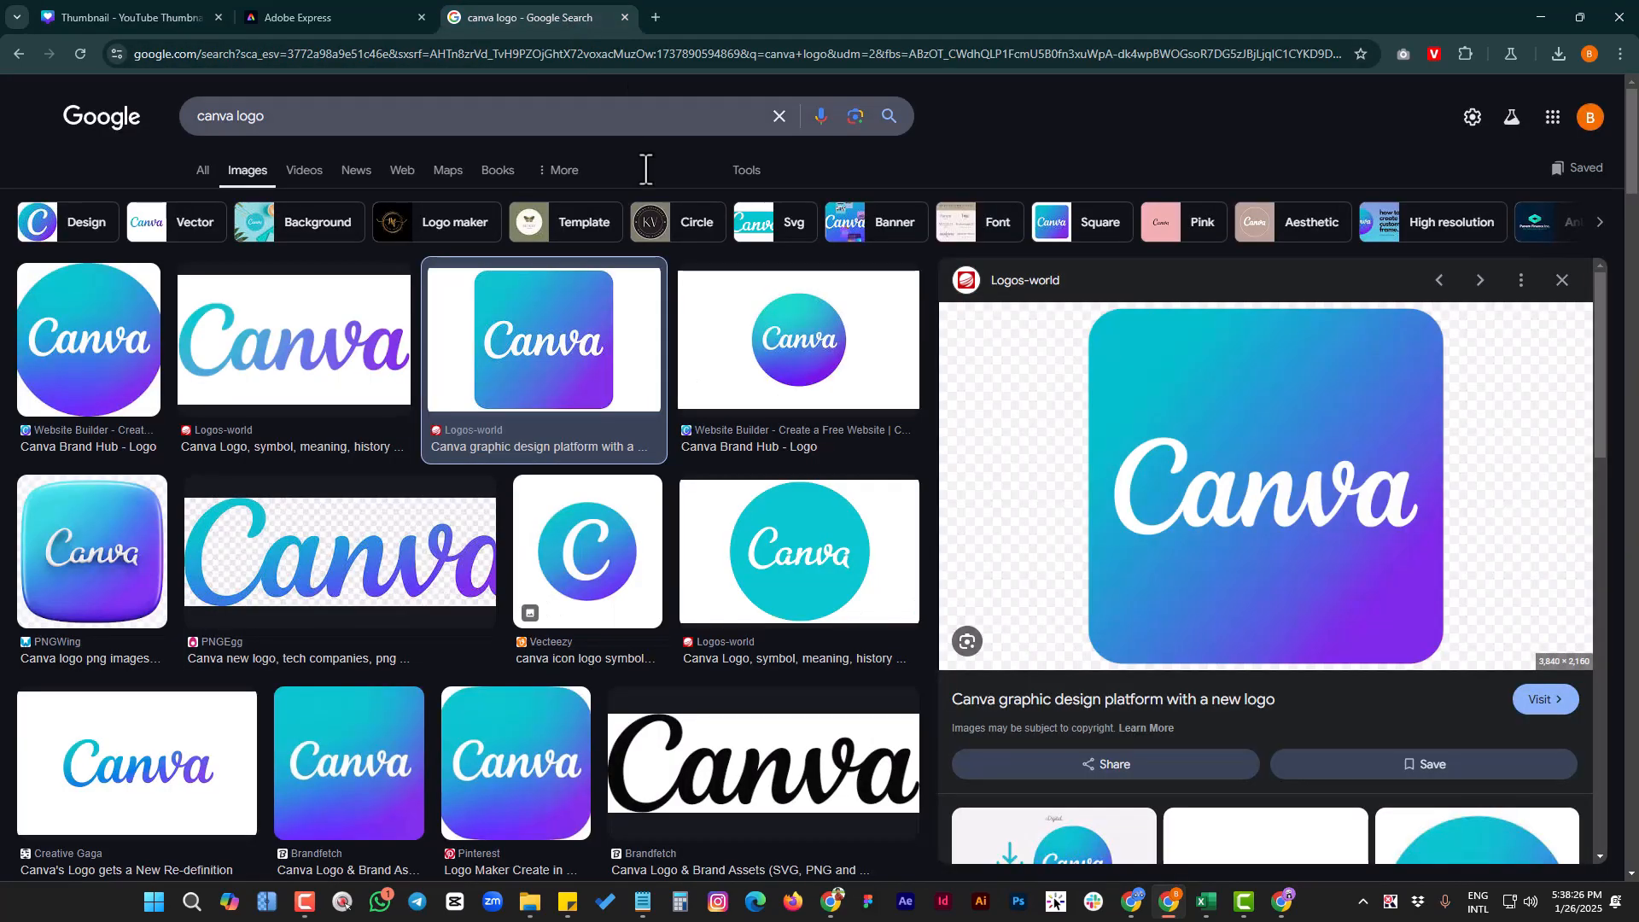
{"action": "left_click", "coordinate": [341, 121]}
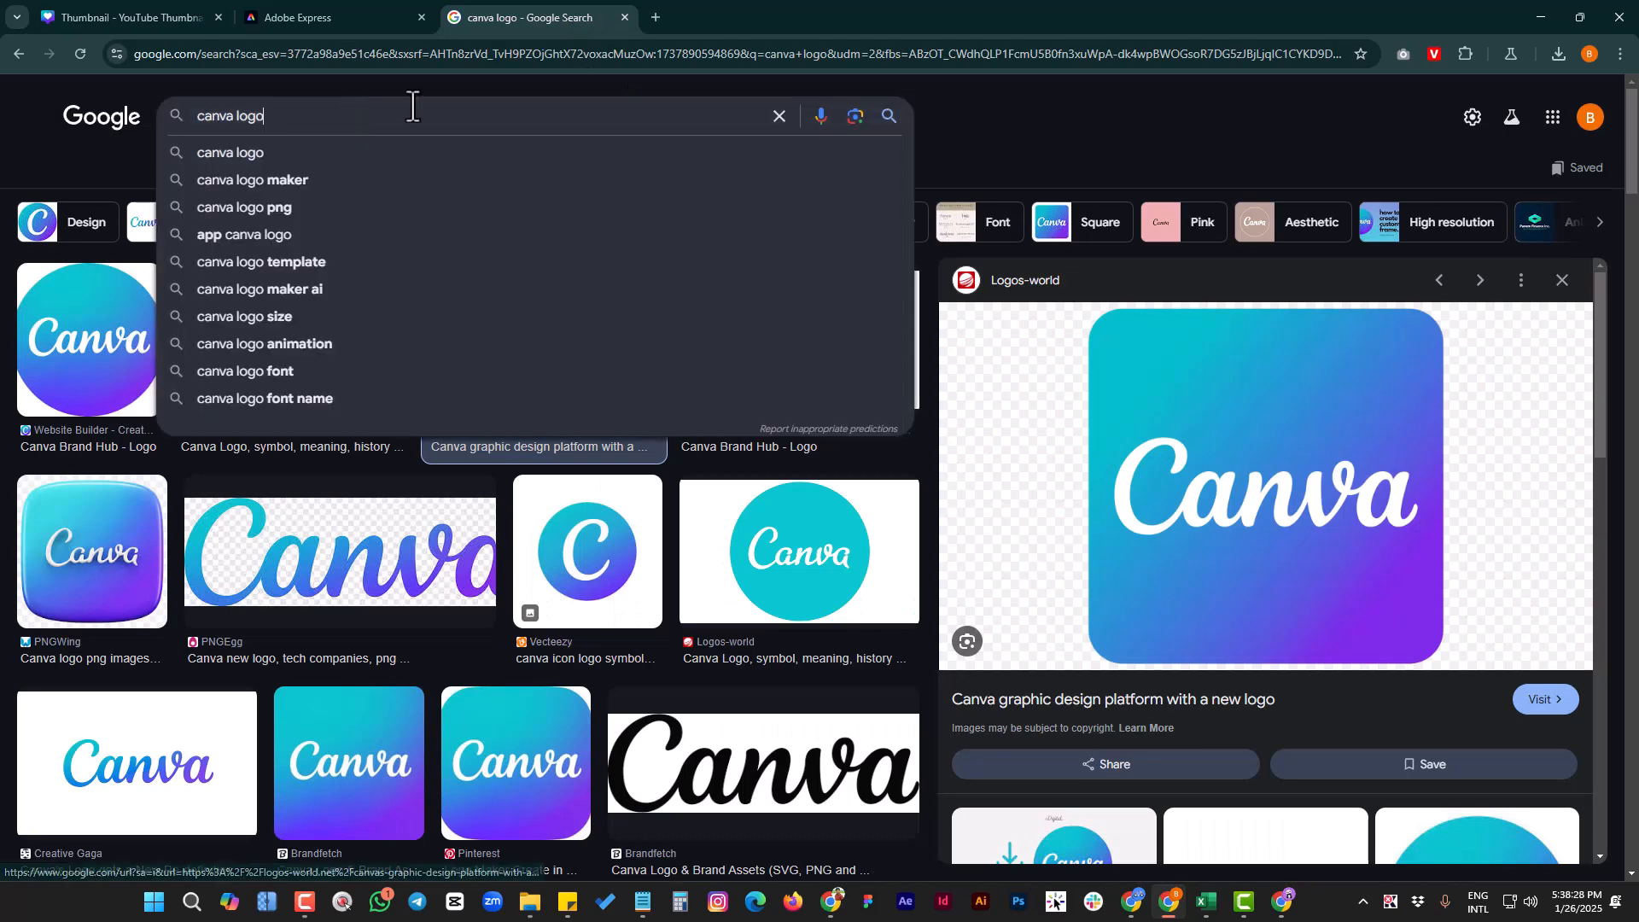
{"action": "left_click", "coordinate": [1015, 128]}
{"action": "left_click", "coordinate": [202, 171]}
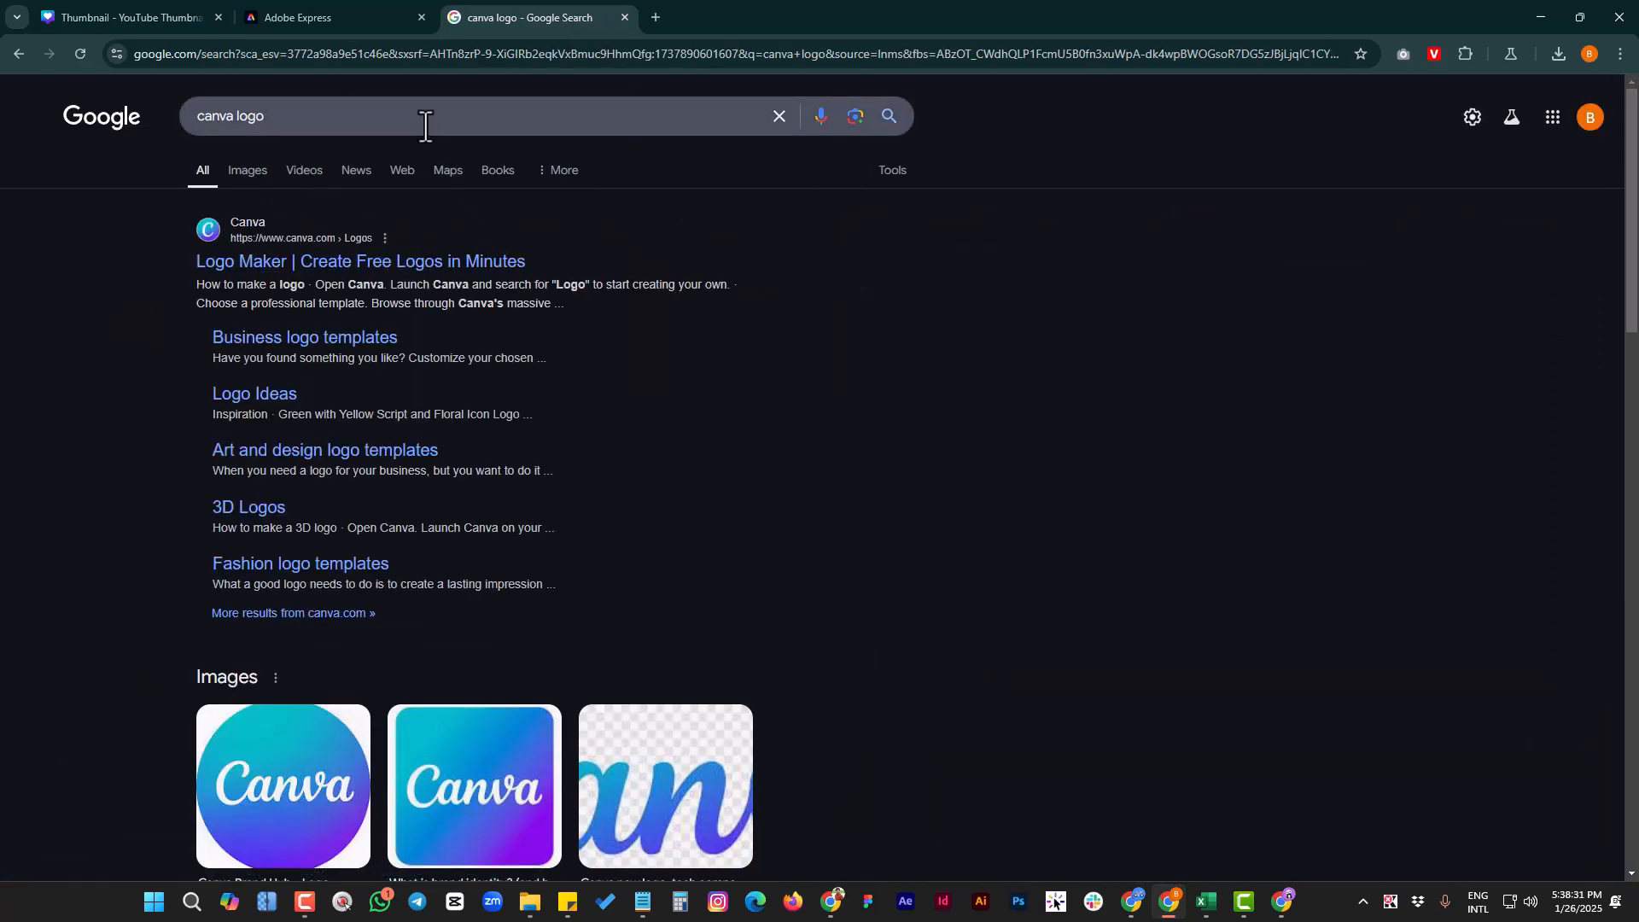
{"action": "left_click", "coordinate": [248, 172]}
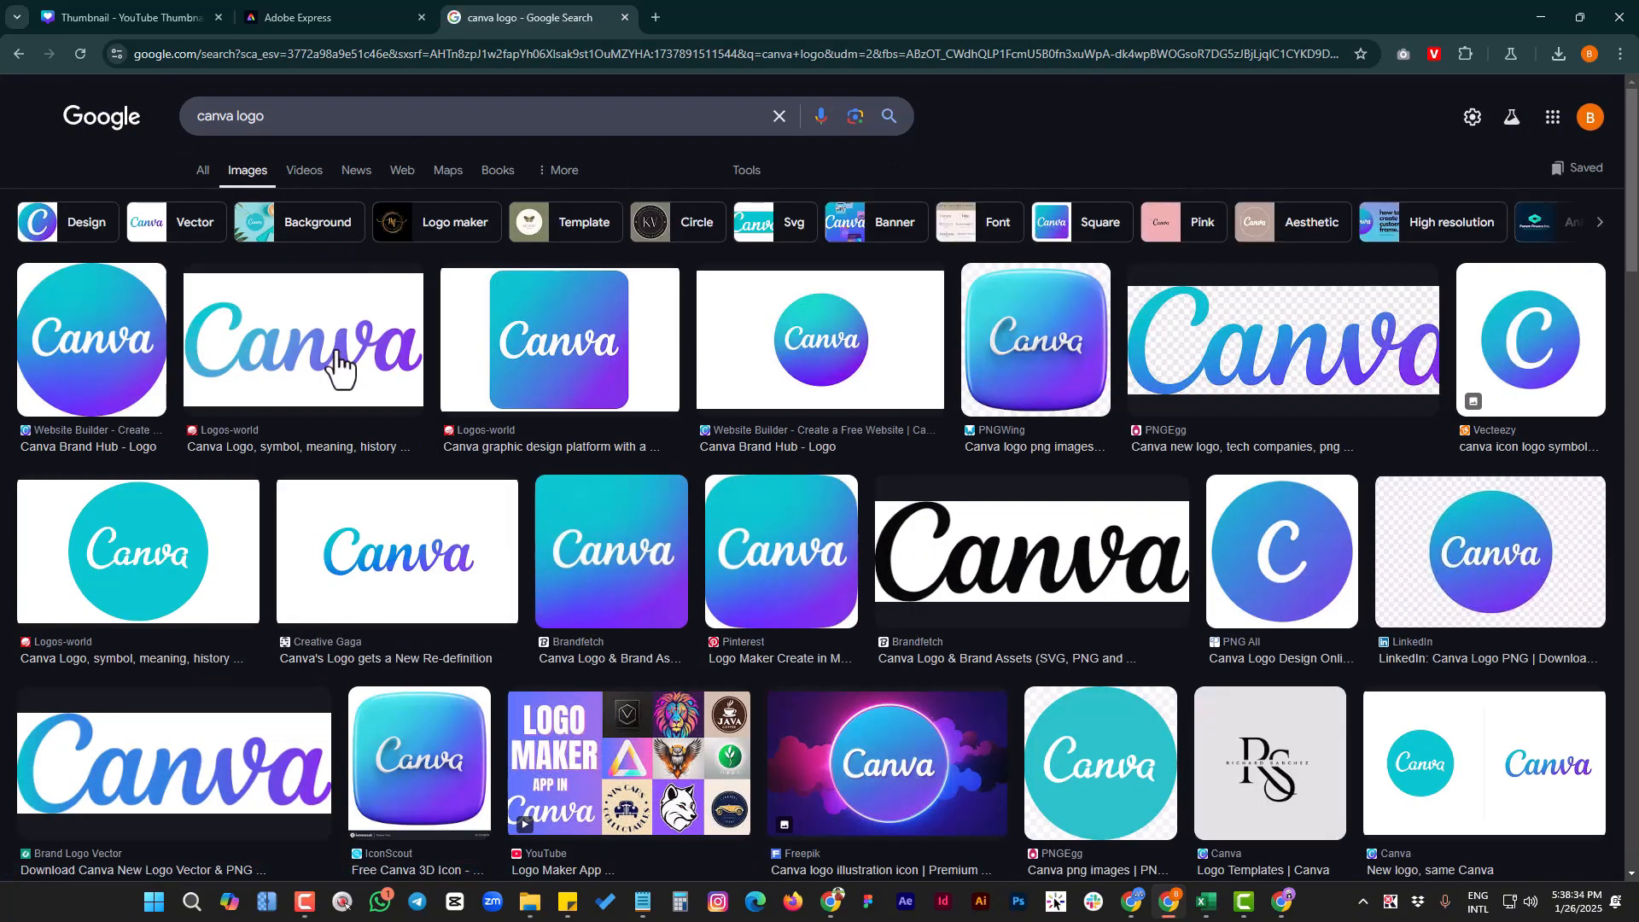
{"action": "left_click", "coordinate": [1306, 373]}
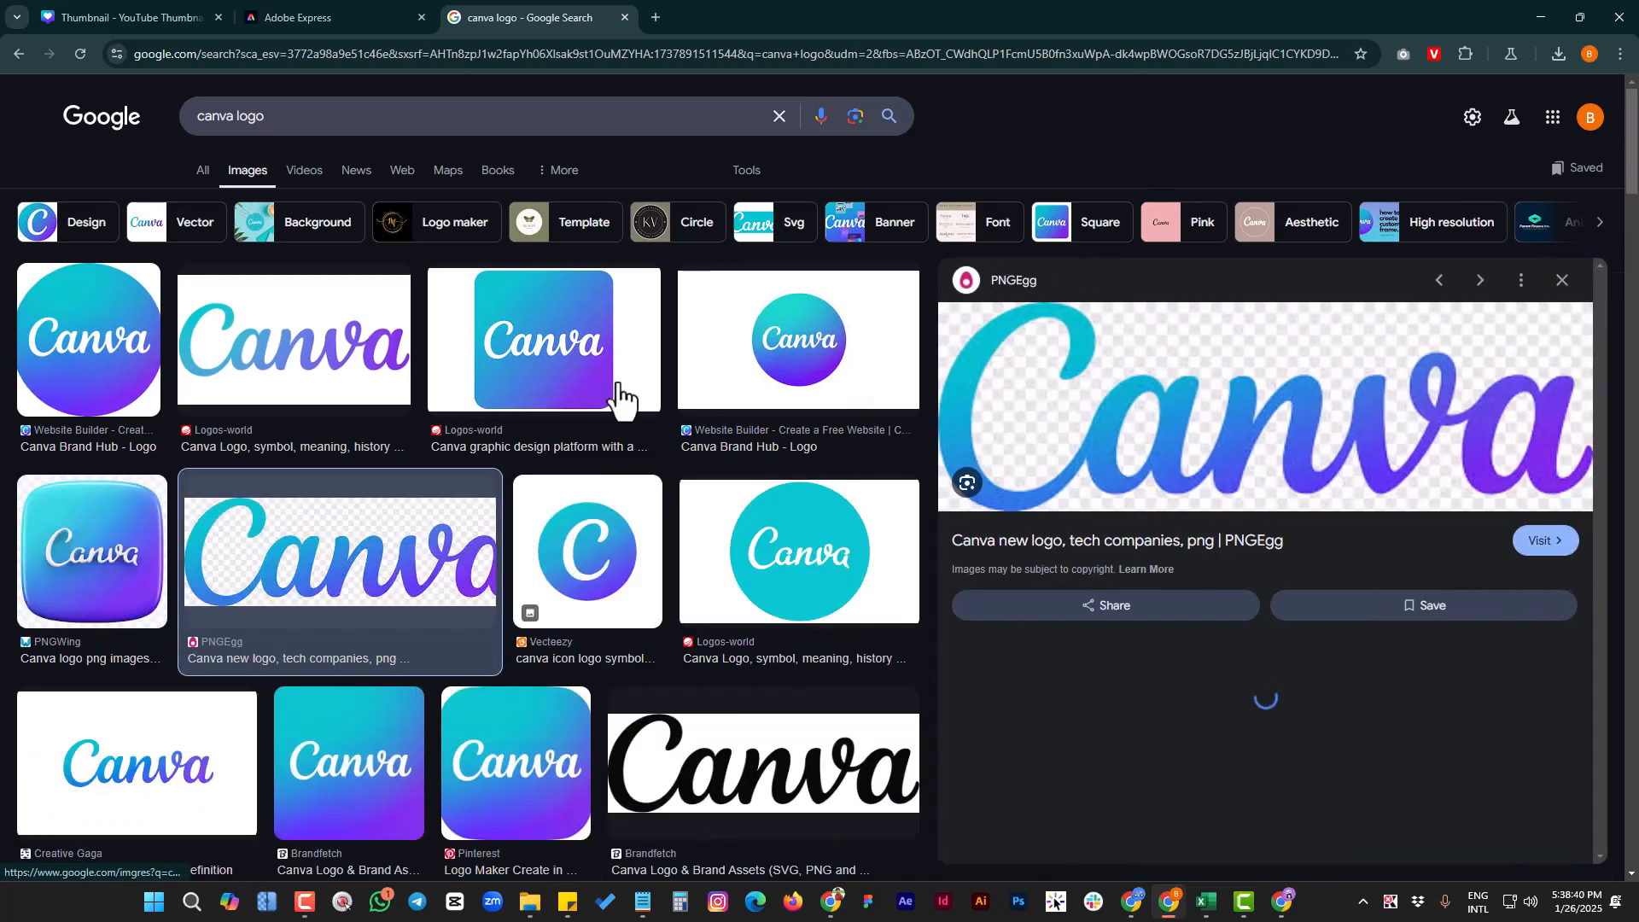
{"action": "left_click", "coordinate": [556, 351]}
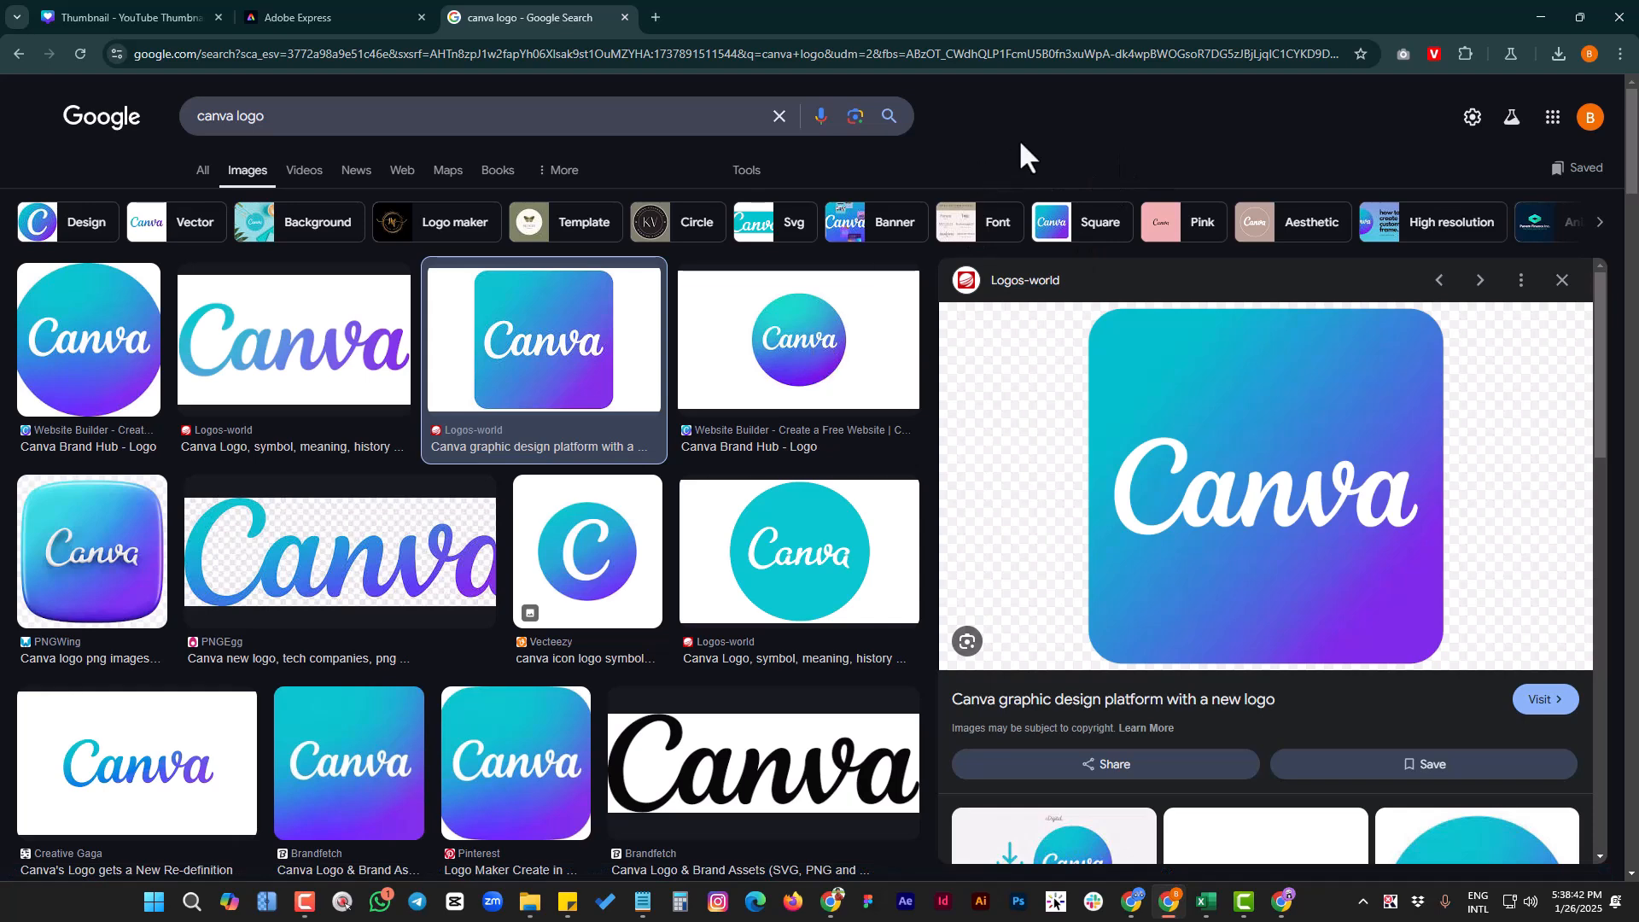
{"action": "left_click", "coordinate": [96, 17]}
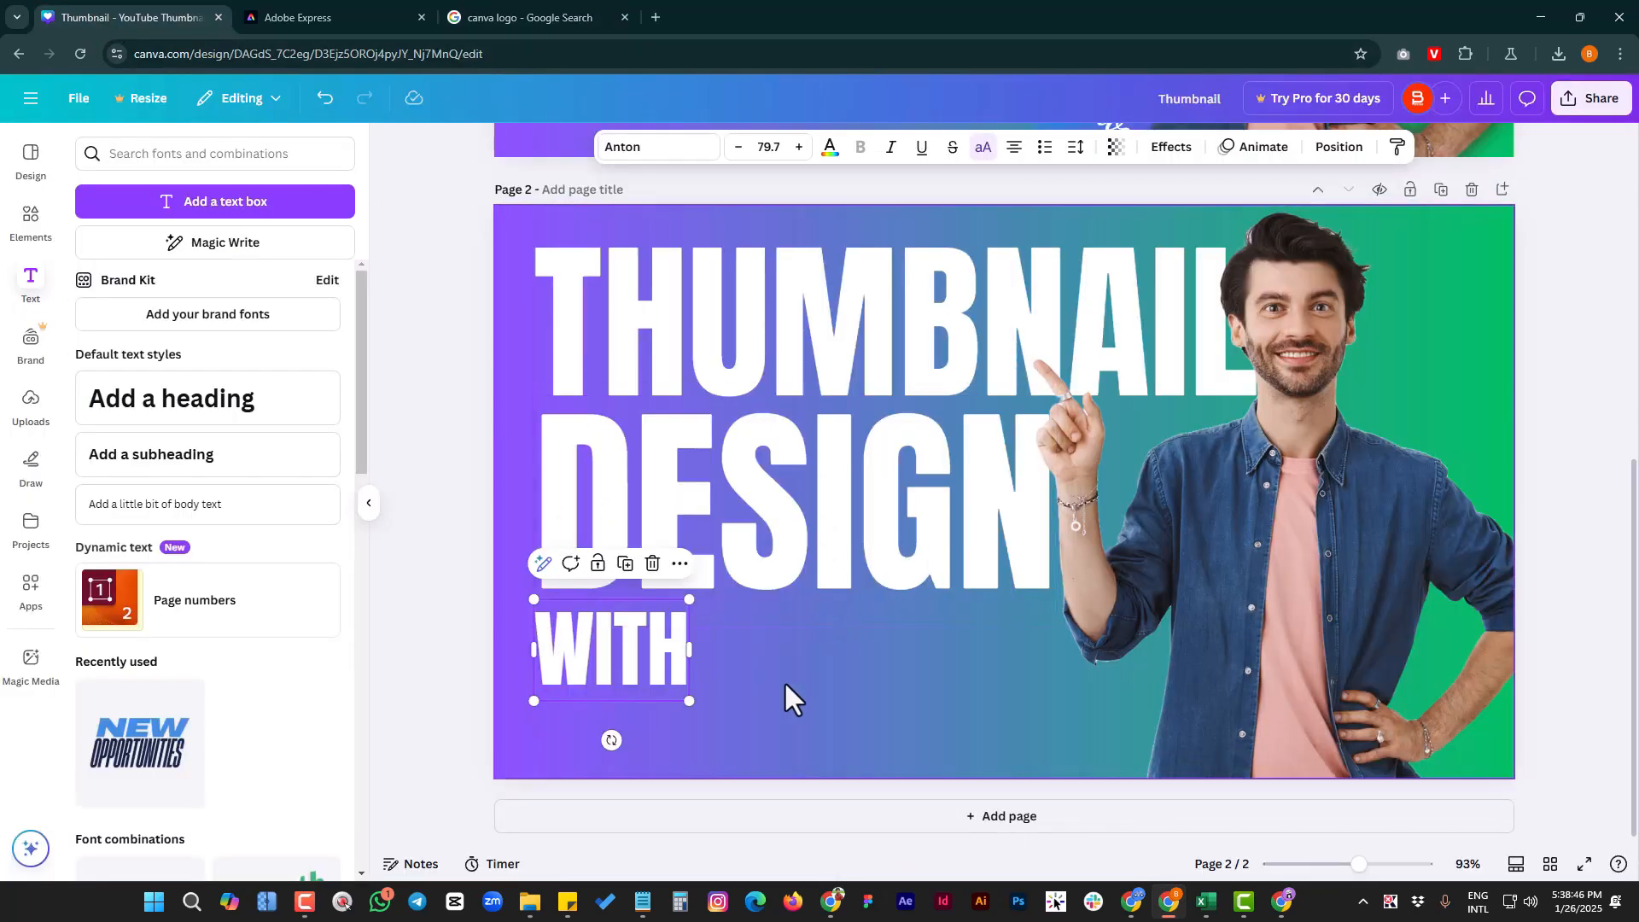
- Add the uploaded Canva wordmark logo to page 2 beside WITH and scale it to end near DESIGN's right edge
{"action": "left_click", "coordinate": [31, 405]}
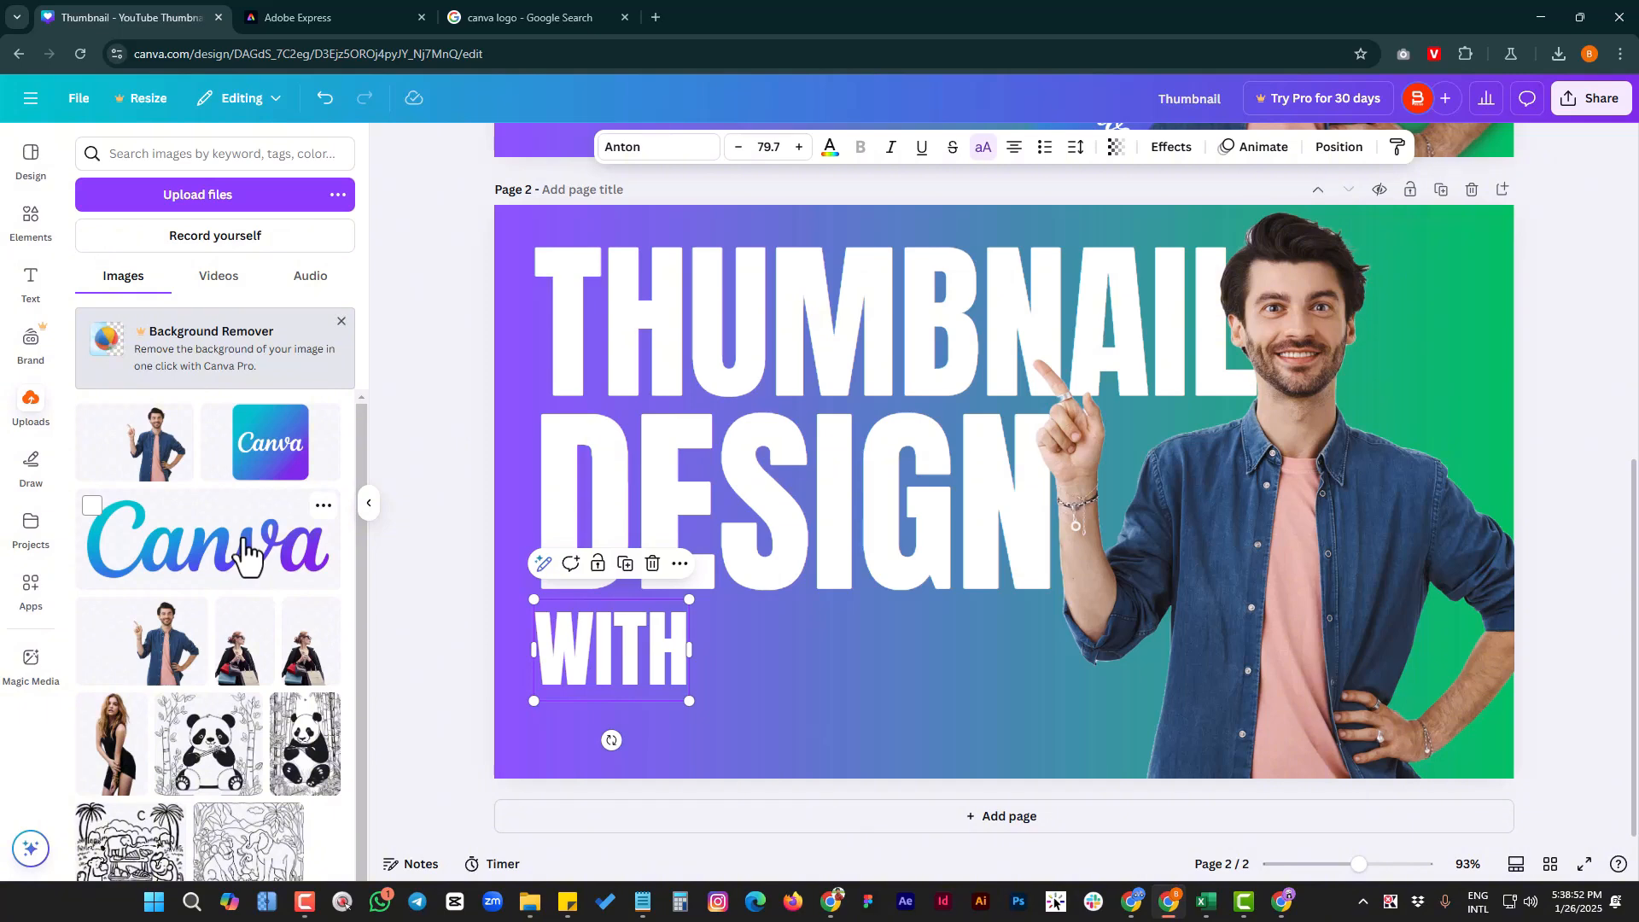
{"action": "left_click_drag", "start_coordinate": [241, 564], "coordinate": [939, 662]}
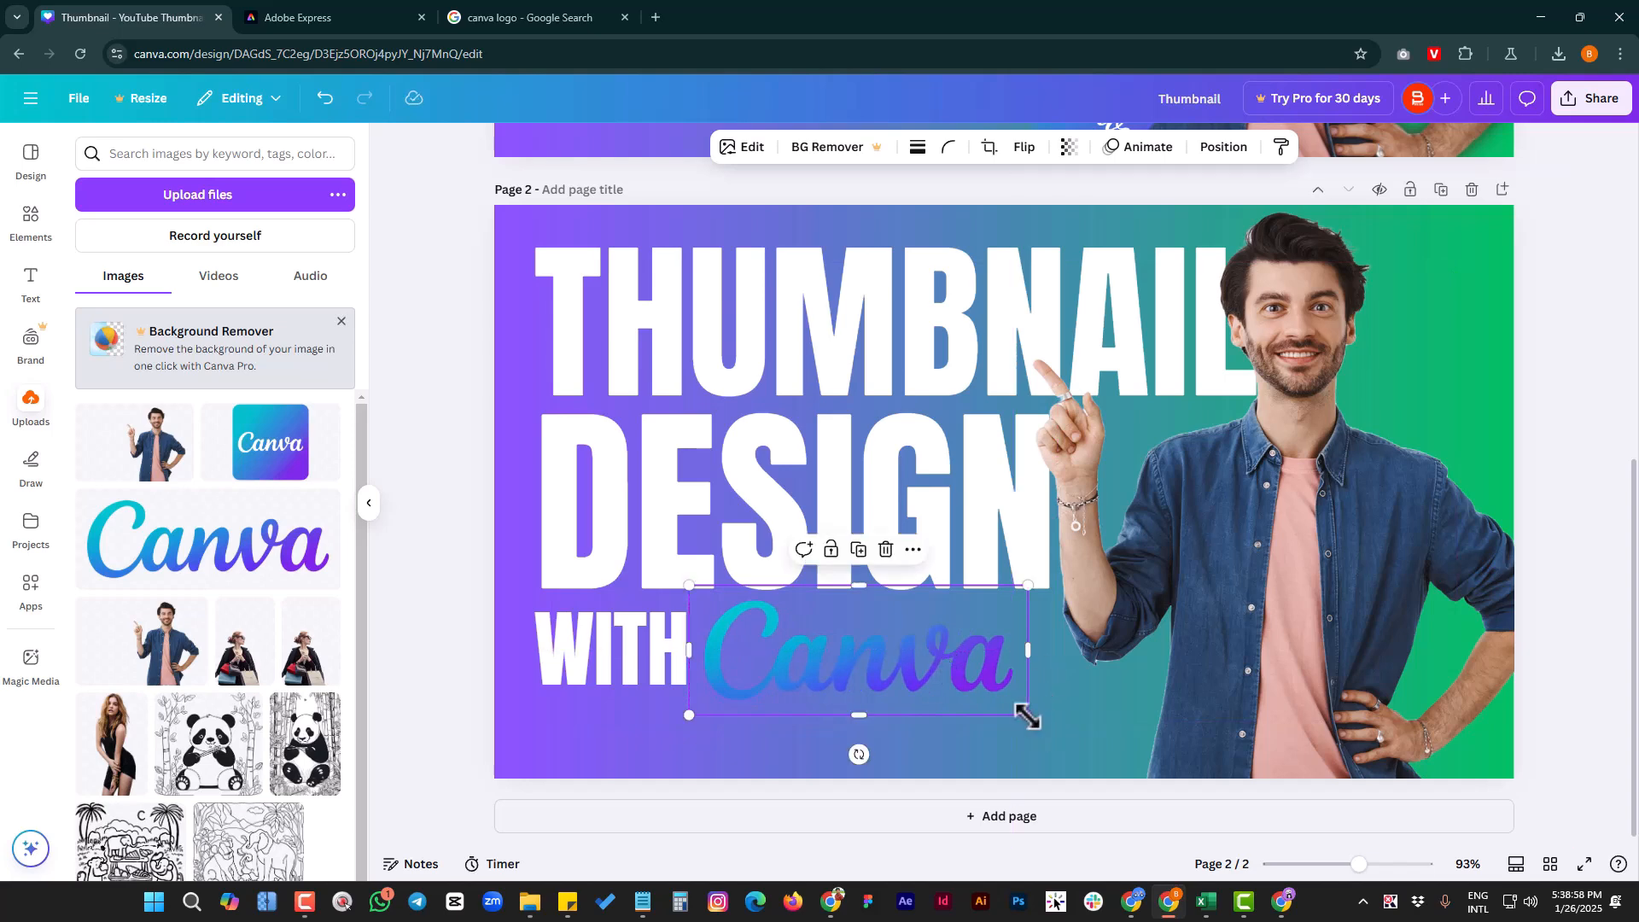
{"action": "left_click_drag", "start_coordinate": [1028, 715], "coordinate": [1061, 725]}
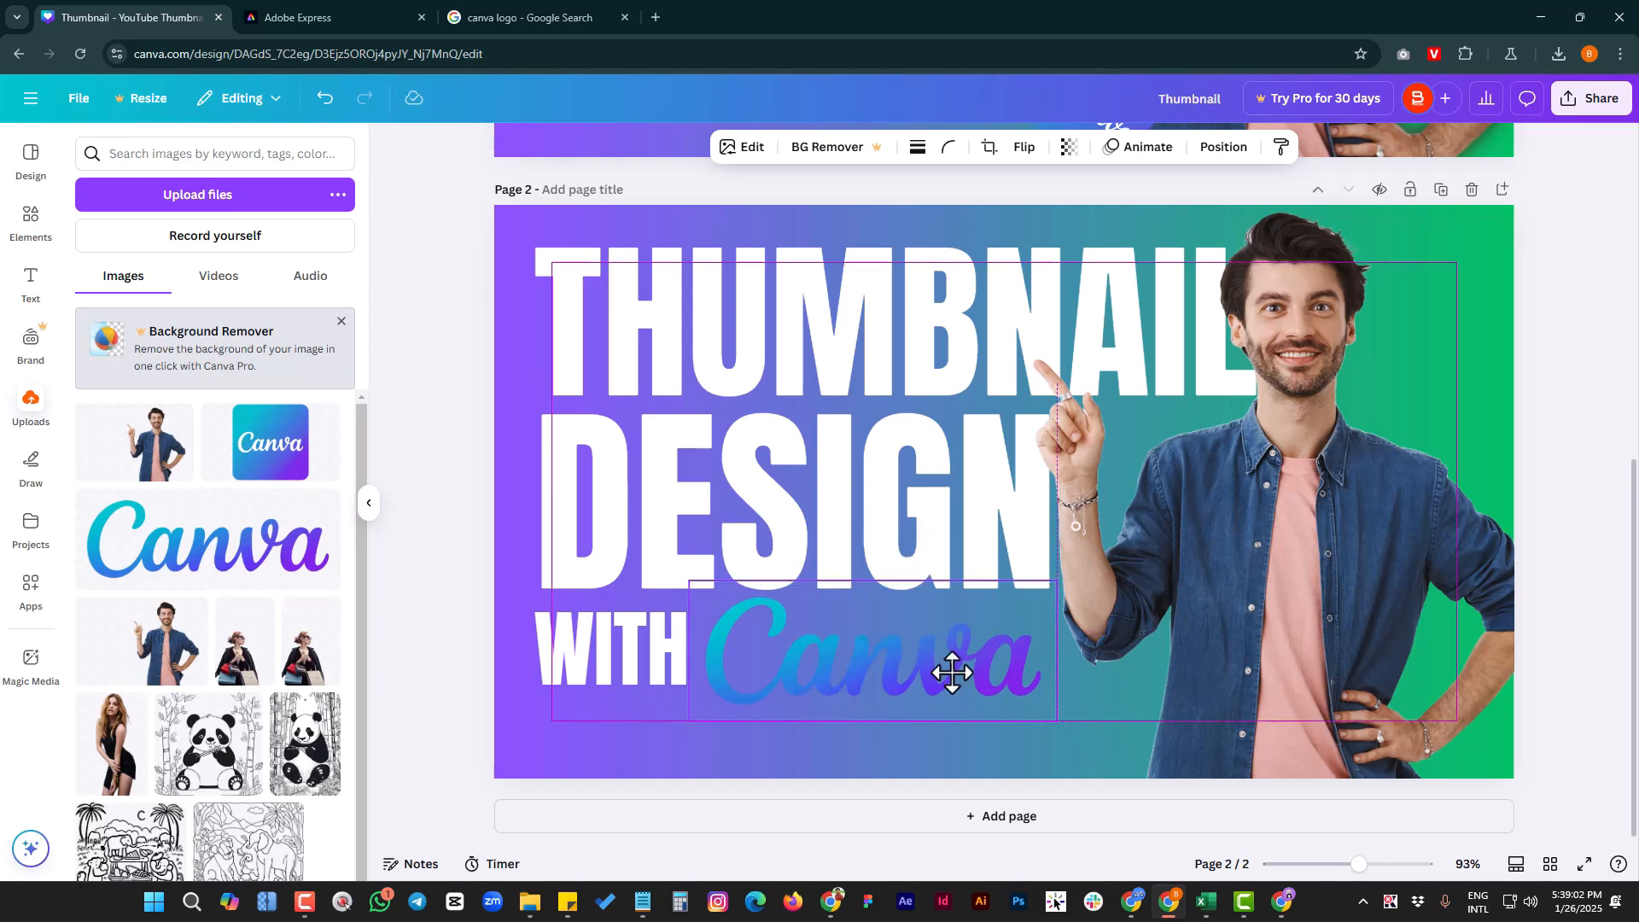
- Nudge the Canva wordmark slightly closer to WITH and apply the Outline shadow effect to it
{"action": "left_click_drag", "start_coordinate": [955, 674], "coordinate": [949, 675]}
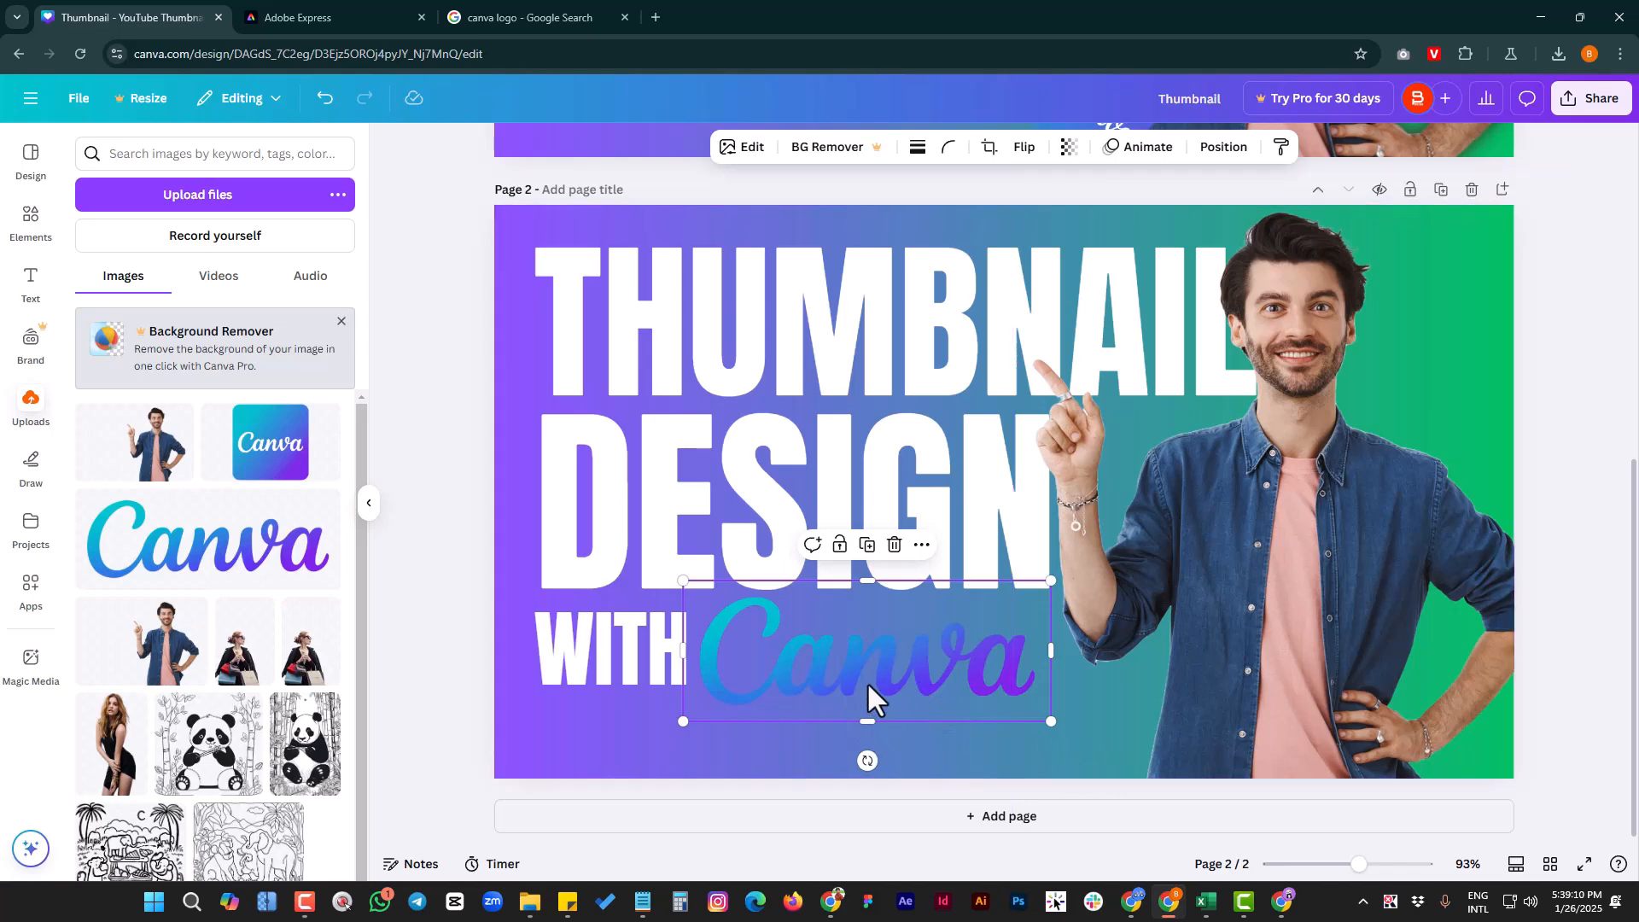
{"action": "left_click", "coordinate": [773, 717]}
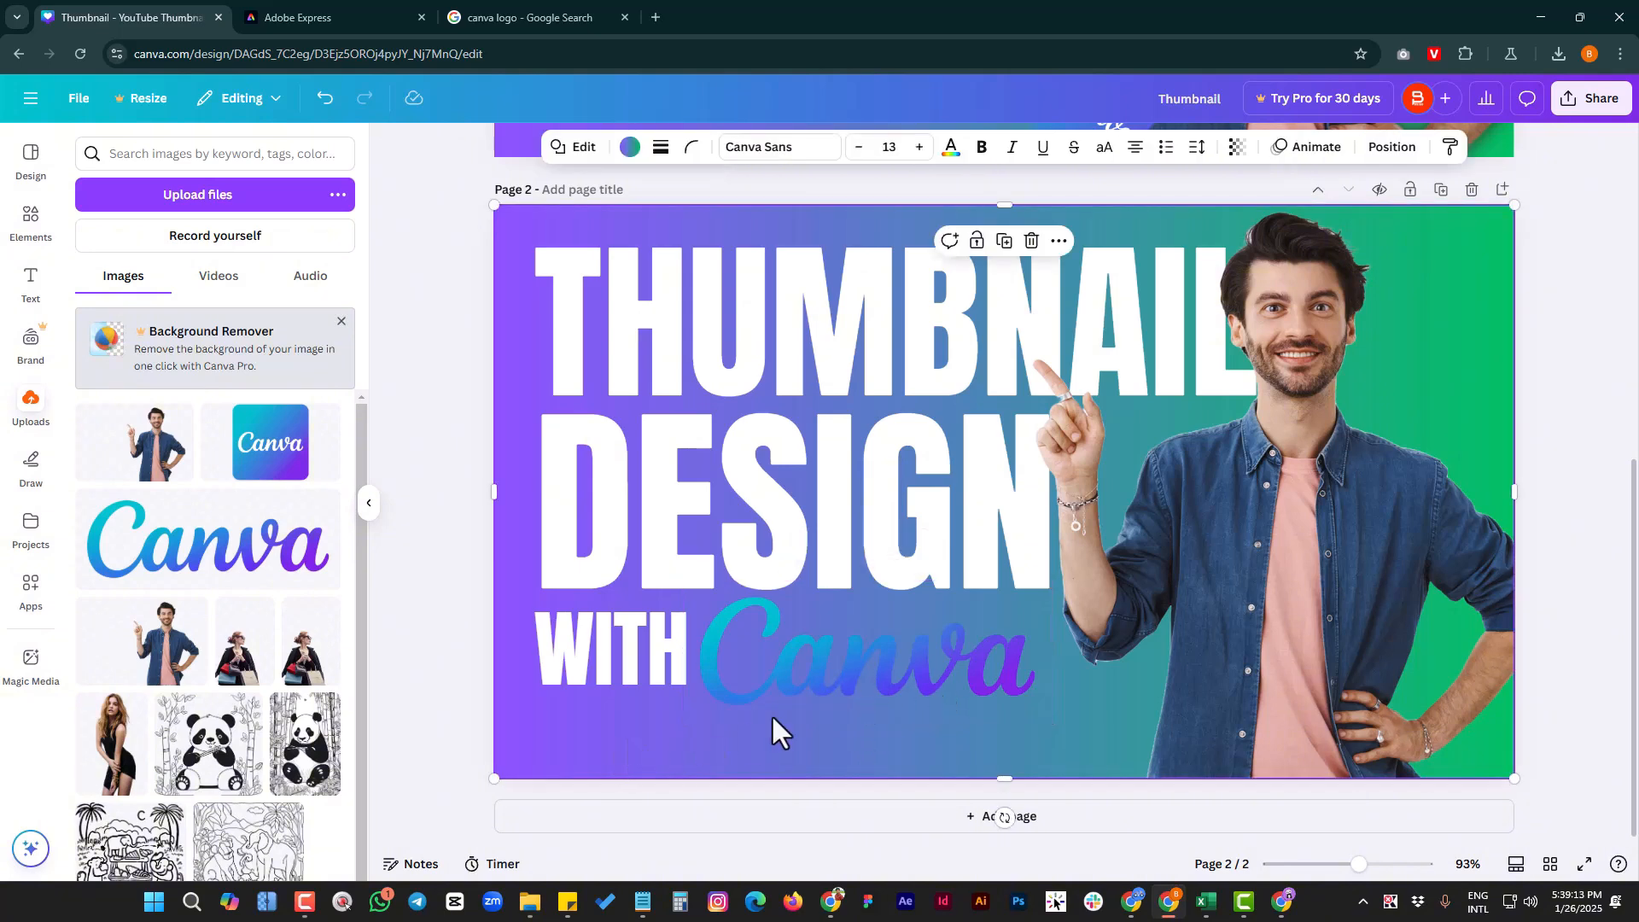
{"action": "left_click", "coordinate": [924, 662]}
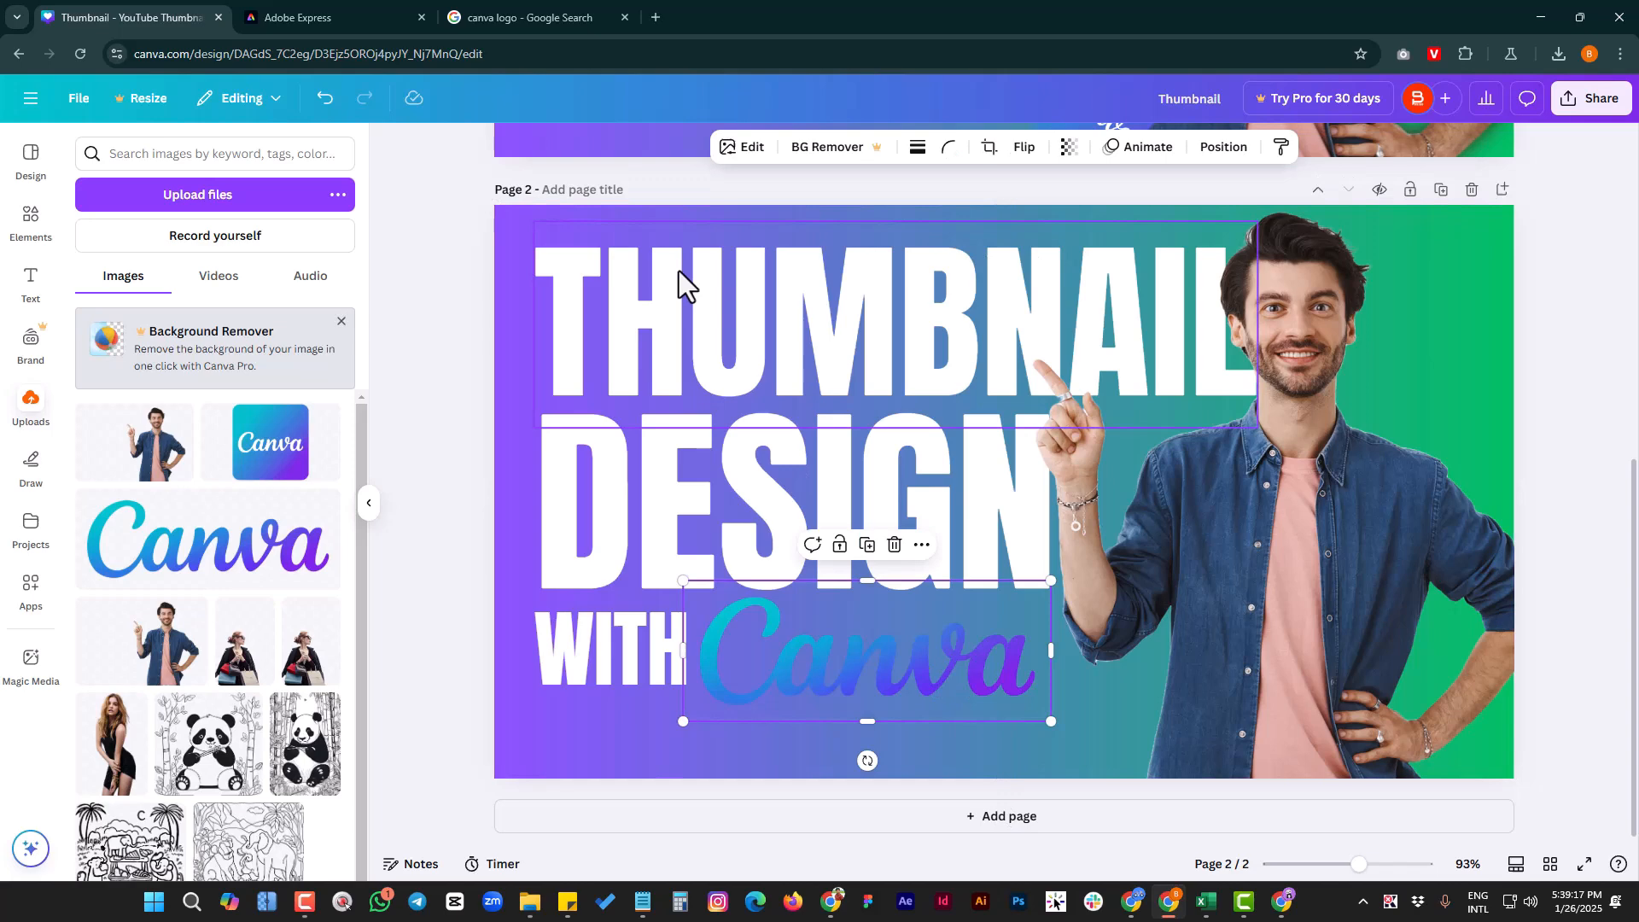
{"action": "left_click", "coordinate": [740, 148]}
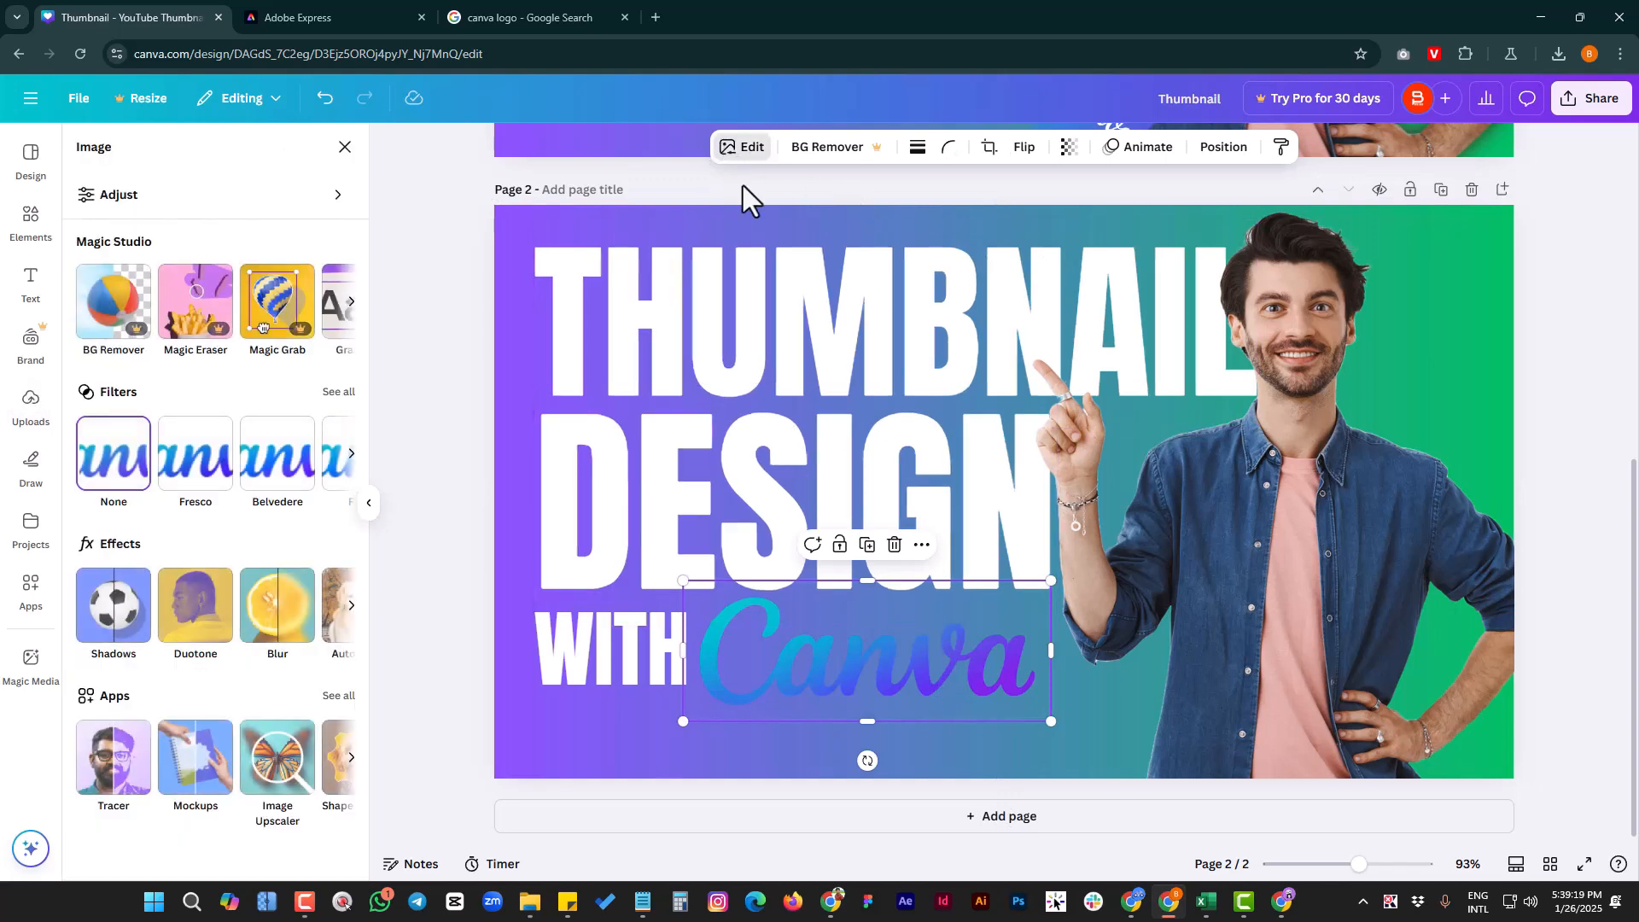
{"action": "left_click", "coordinate": [111, 610]}
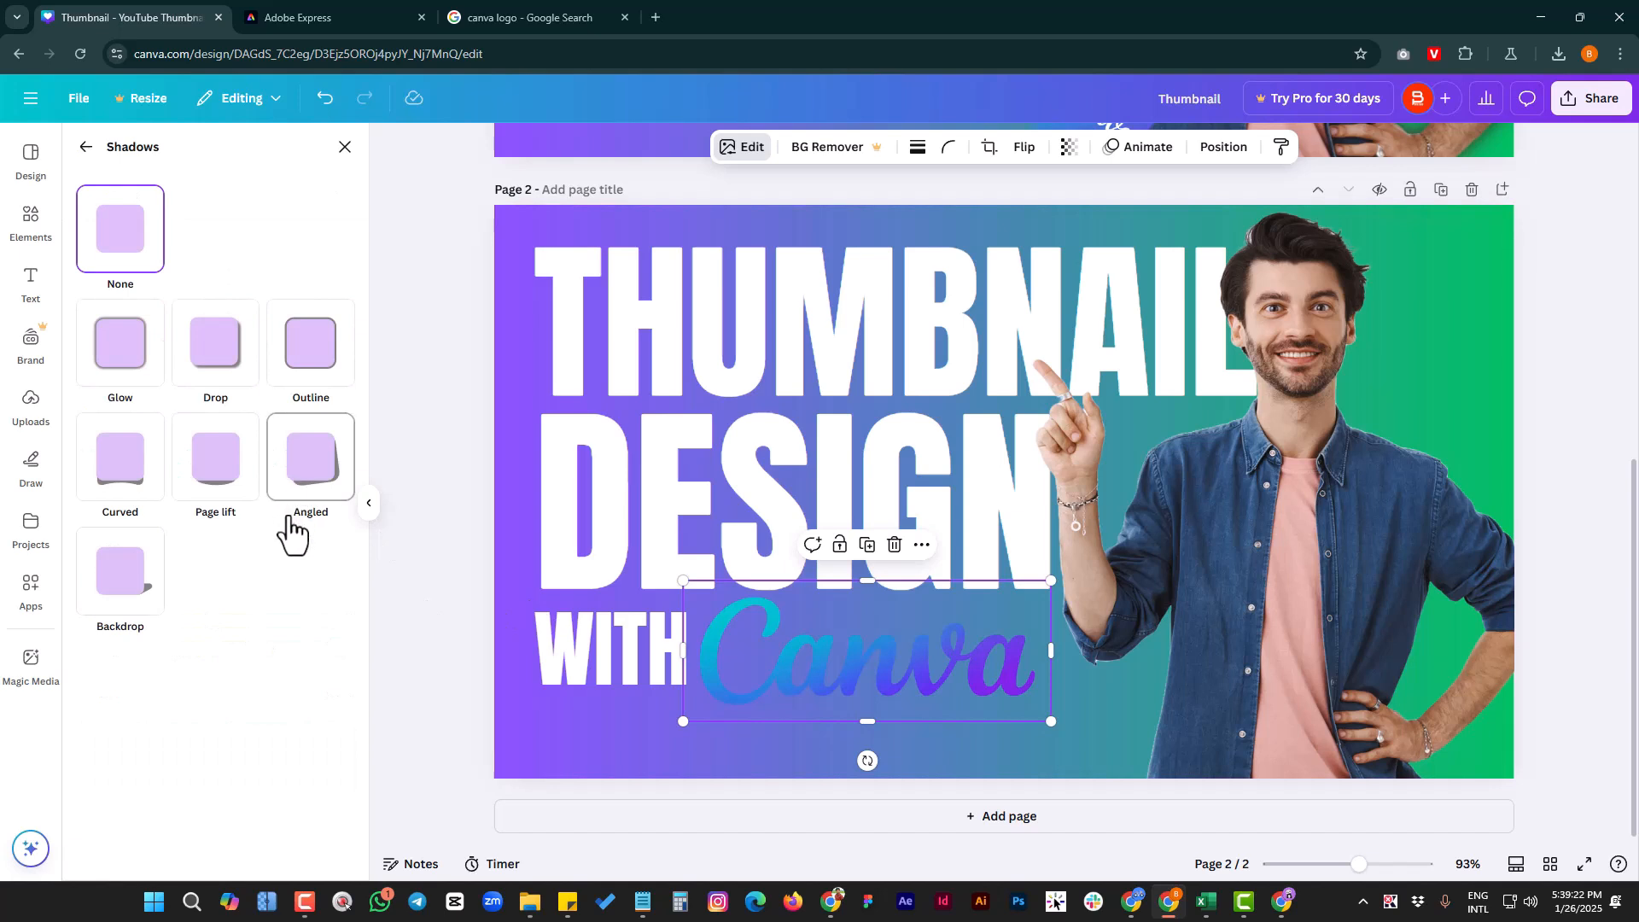
{"action": "left_click", "coordinate": [318, 350]}
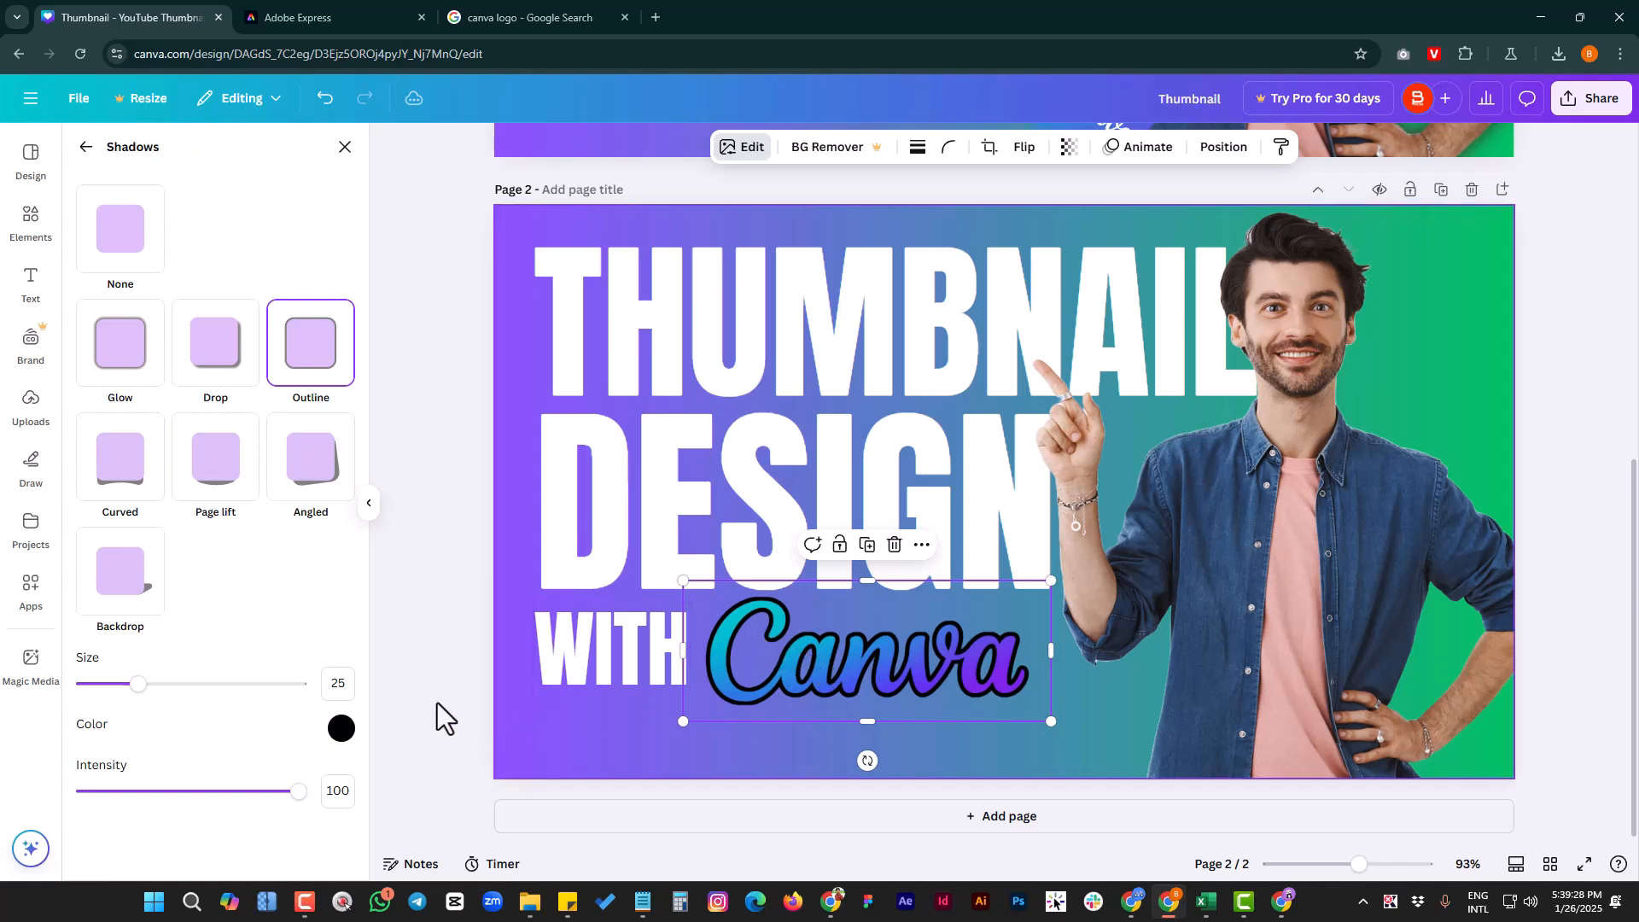
- Set the Canva wordmark's outline color to white (#FFFFFF) and its size to 10
{"action": "left_click", "coordinate": [341, 727]}
{"action": "left_click_drag", "start_coordinate": [403, 615], "coordinate": [305, 536]}
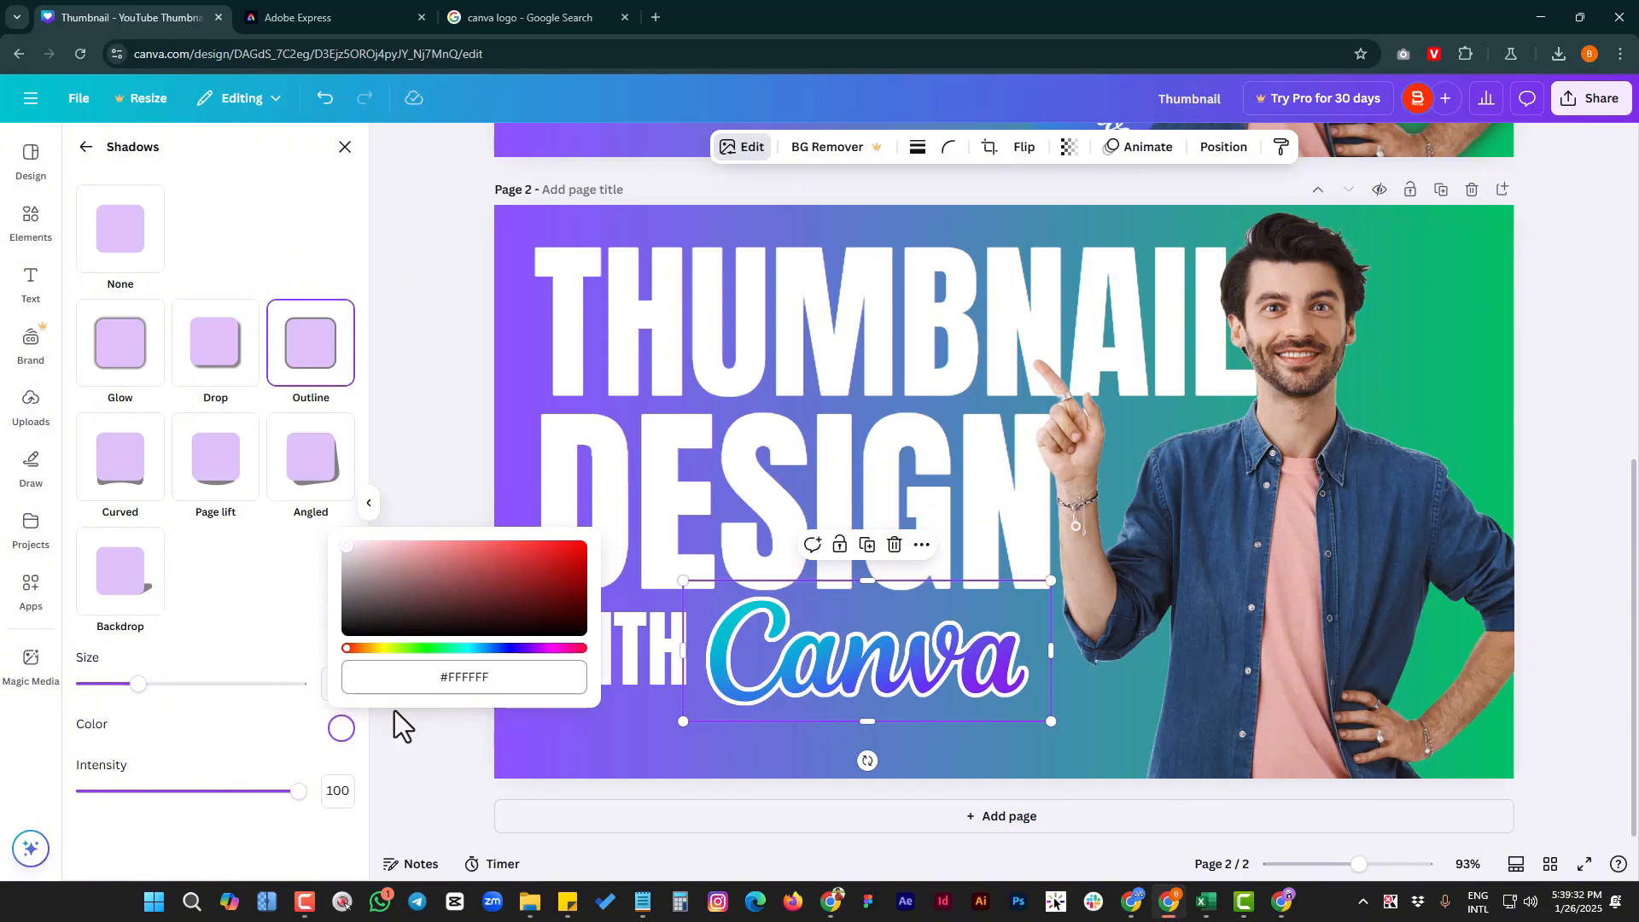
{"action": "left_click", "coordinate": [248, 602]}
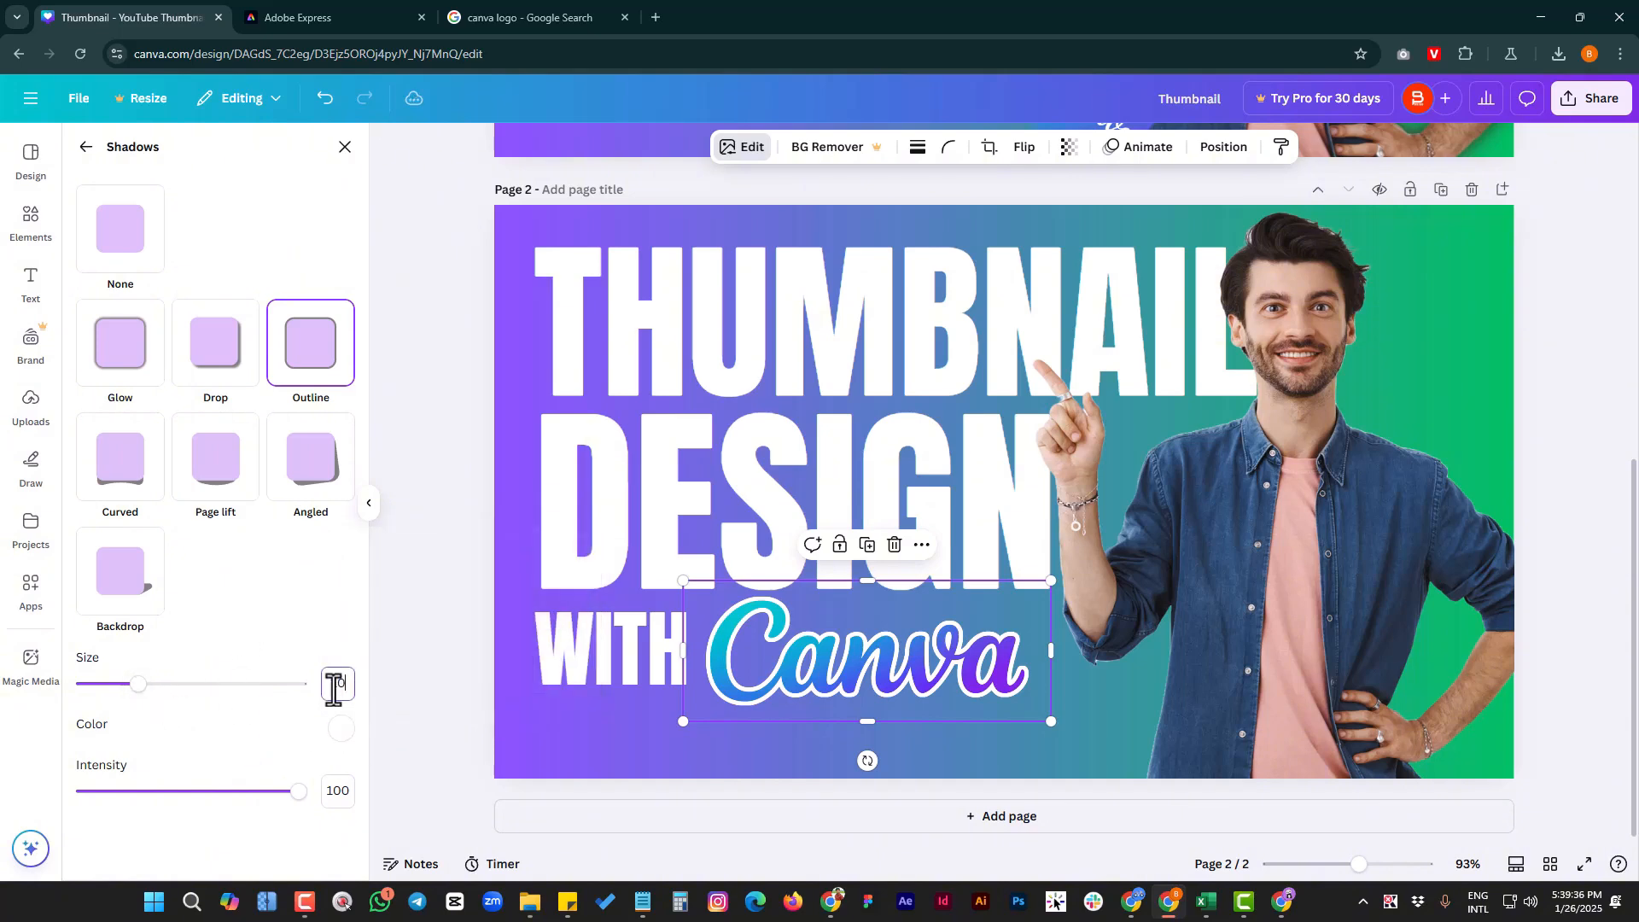
{"action": "key", "text": "Return"}
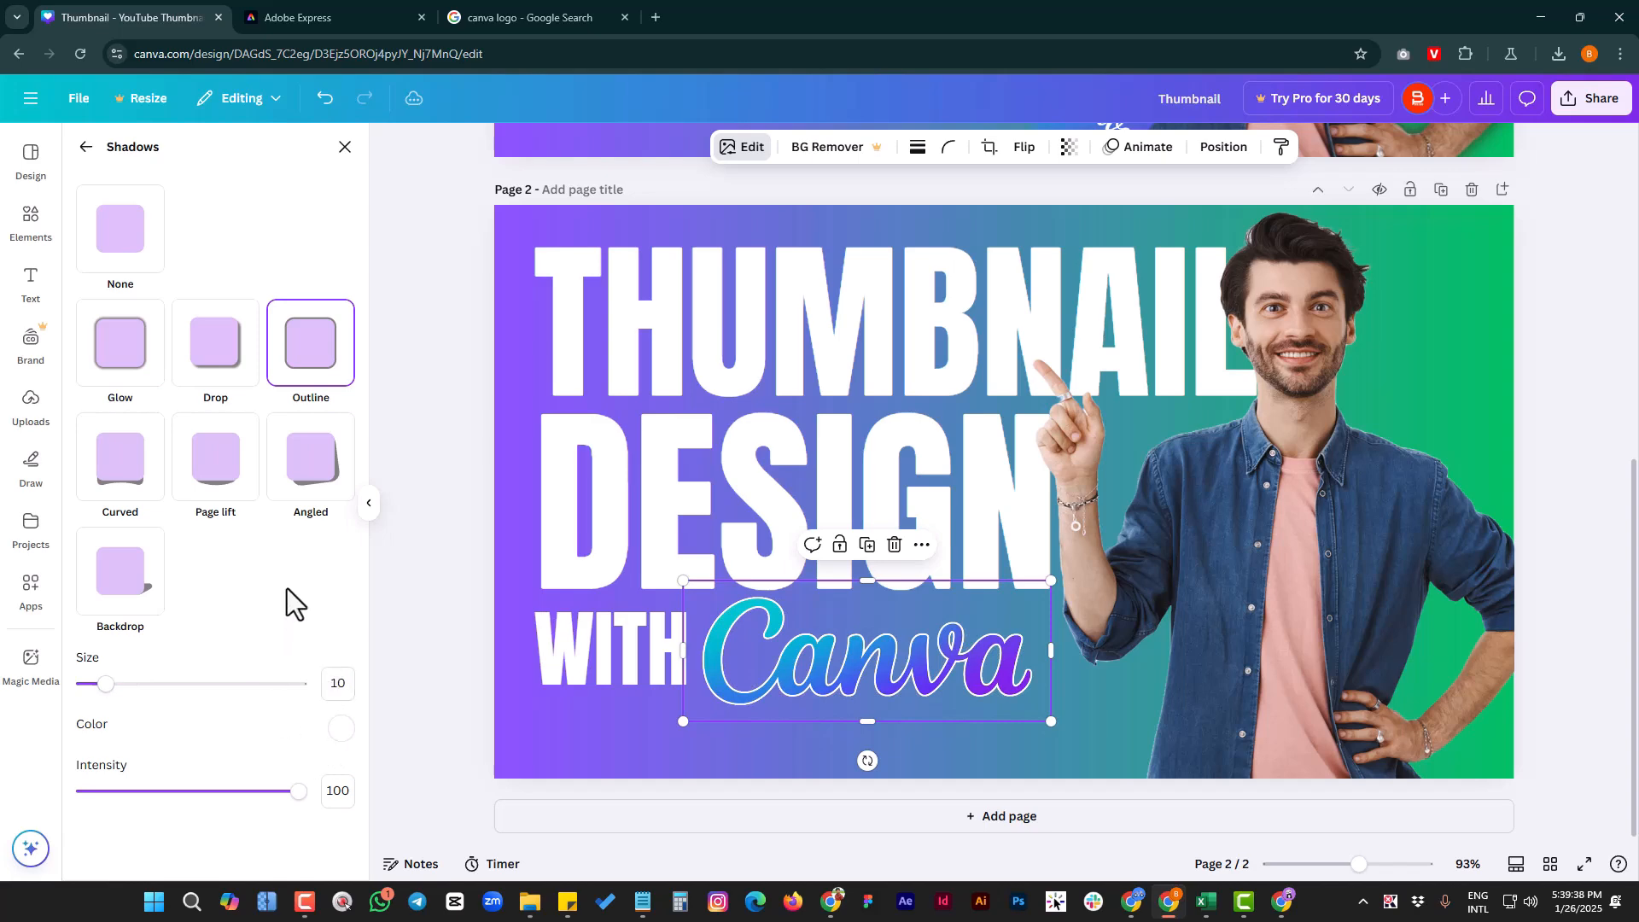
{"action": "left_click", "coordinate": [345, 147]}
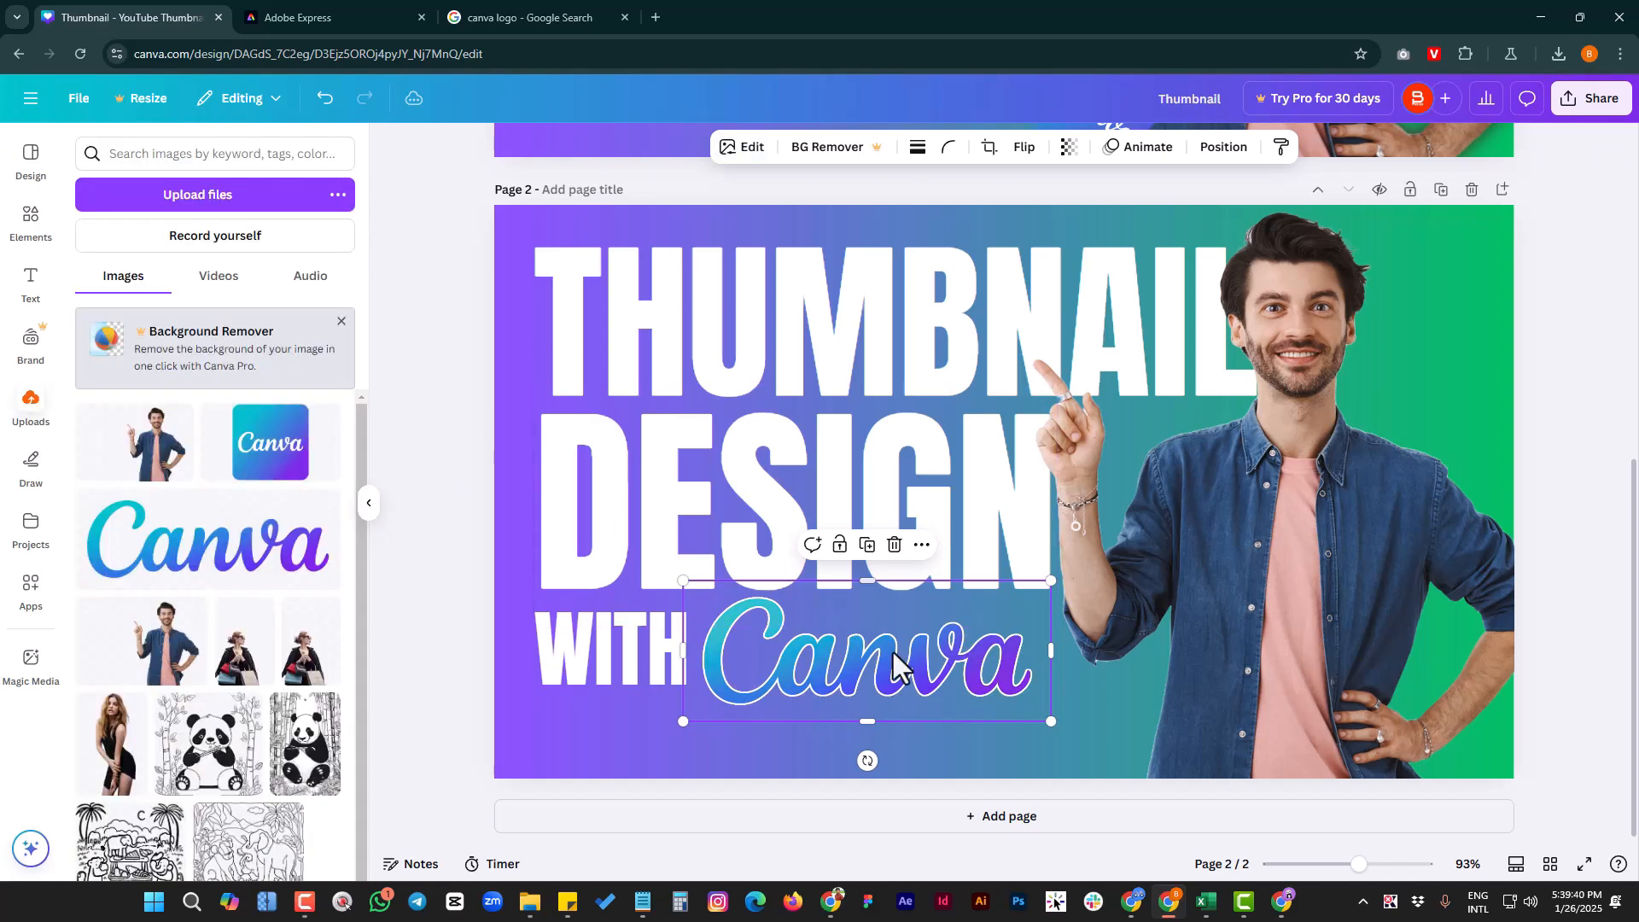
- Try the Glow shadow effect on the man's cutout, and undo it
{"action": "left_click", "coordinate": [1315, 631]}
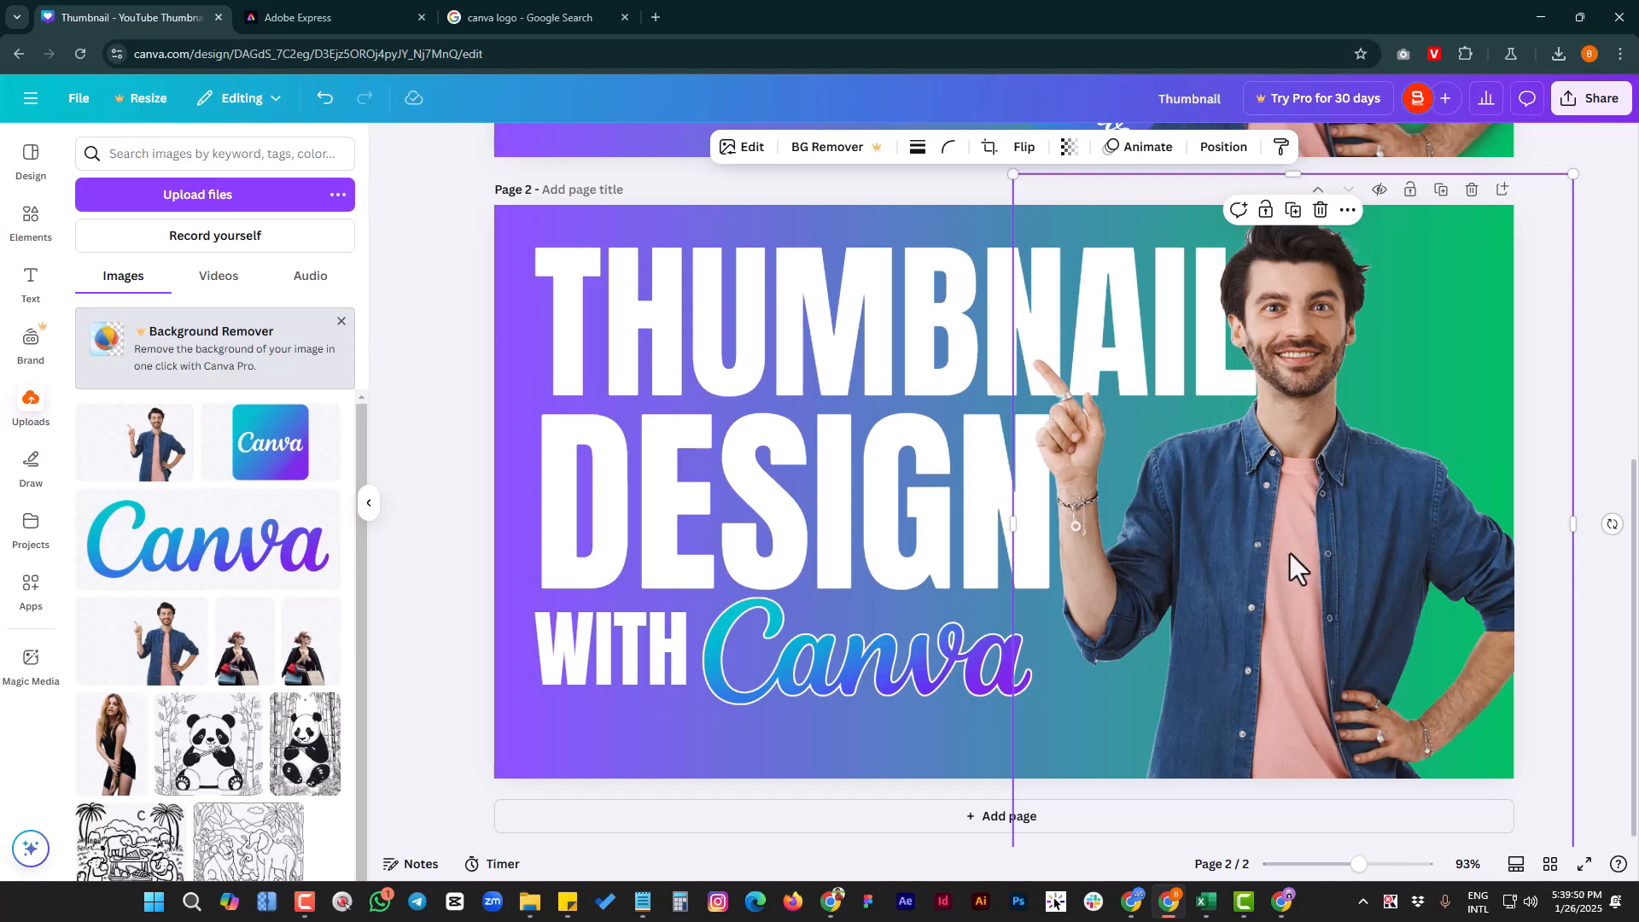
{"action": "left_click", "coordinate": [748, 152]}
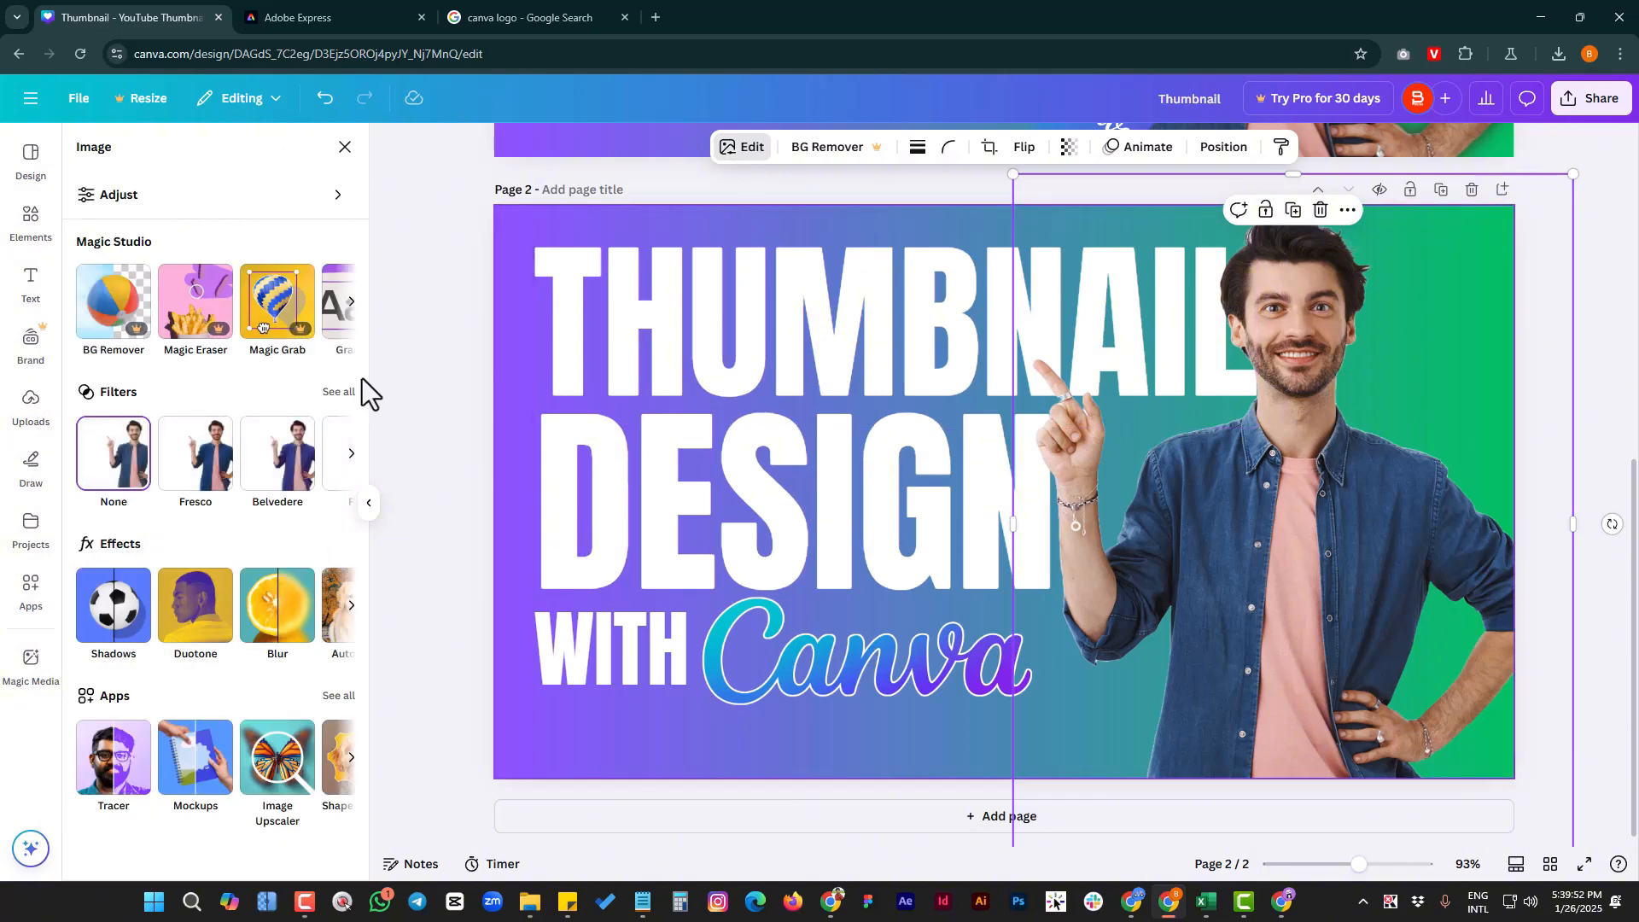
{"action": "left_click", "coordinate": [119, 625]}
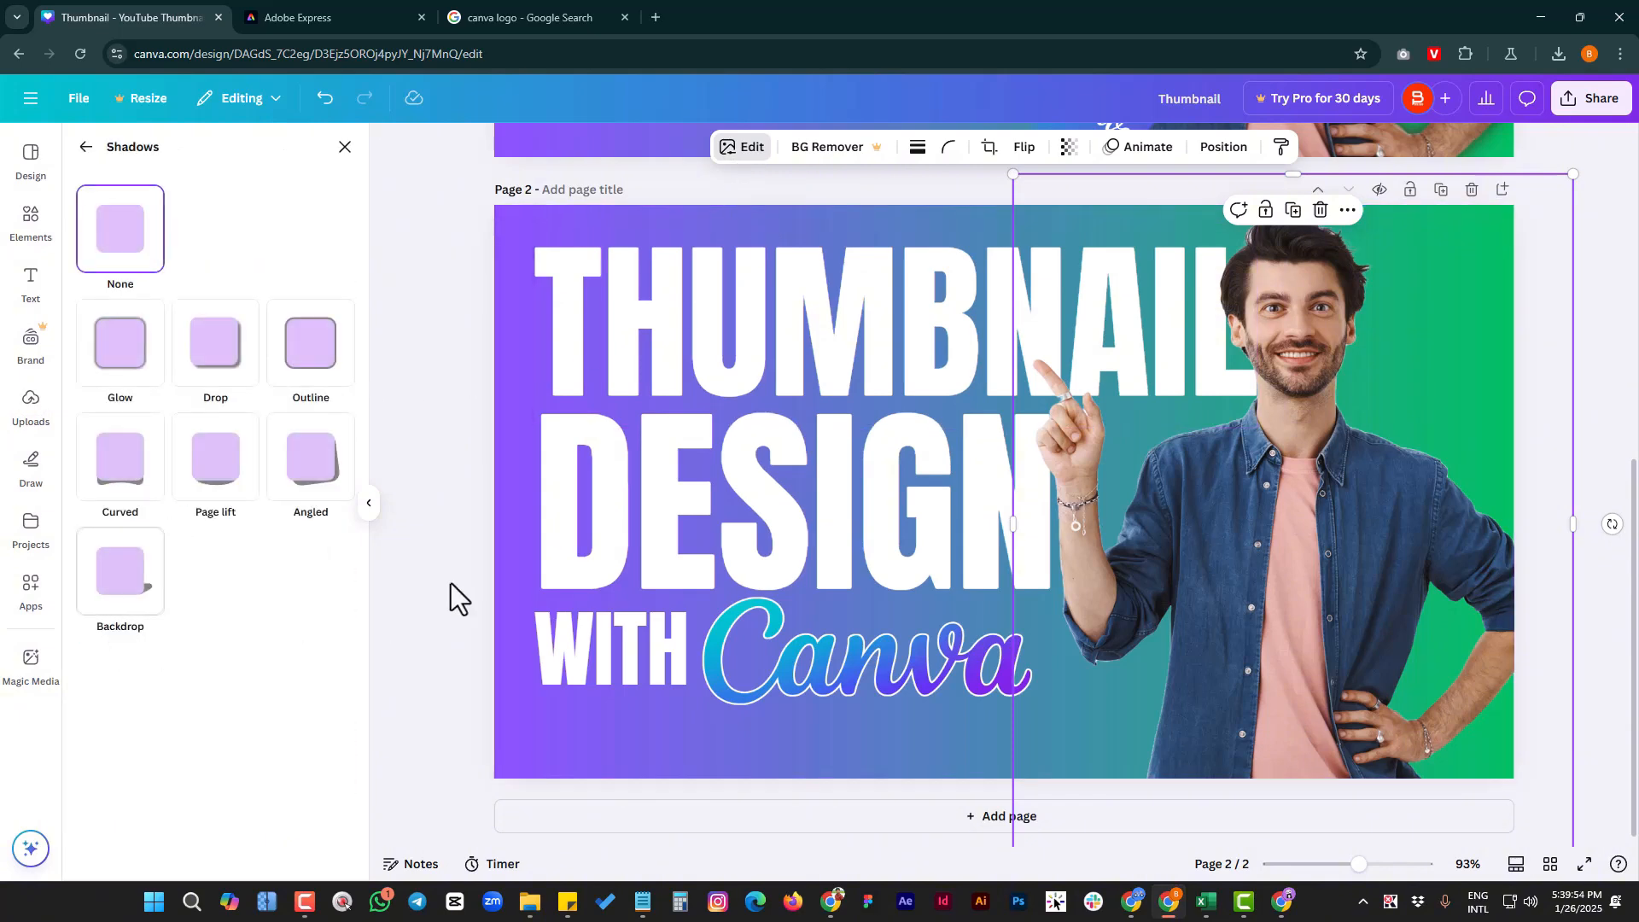
{"action": "left_click", "coordinate": [125, 351]}
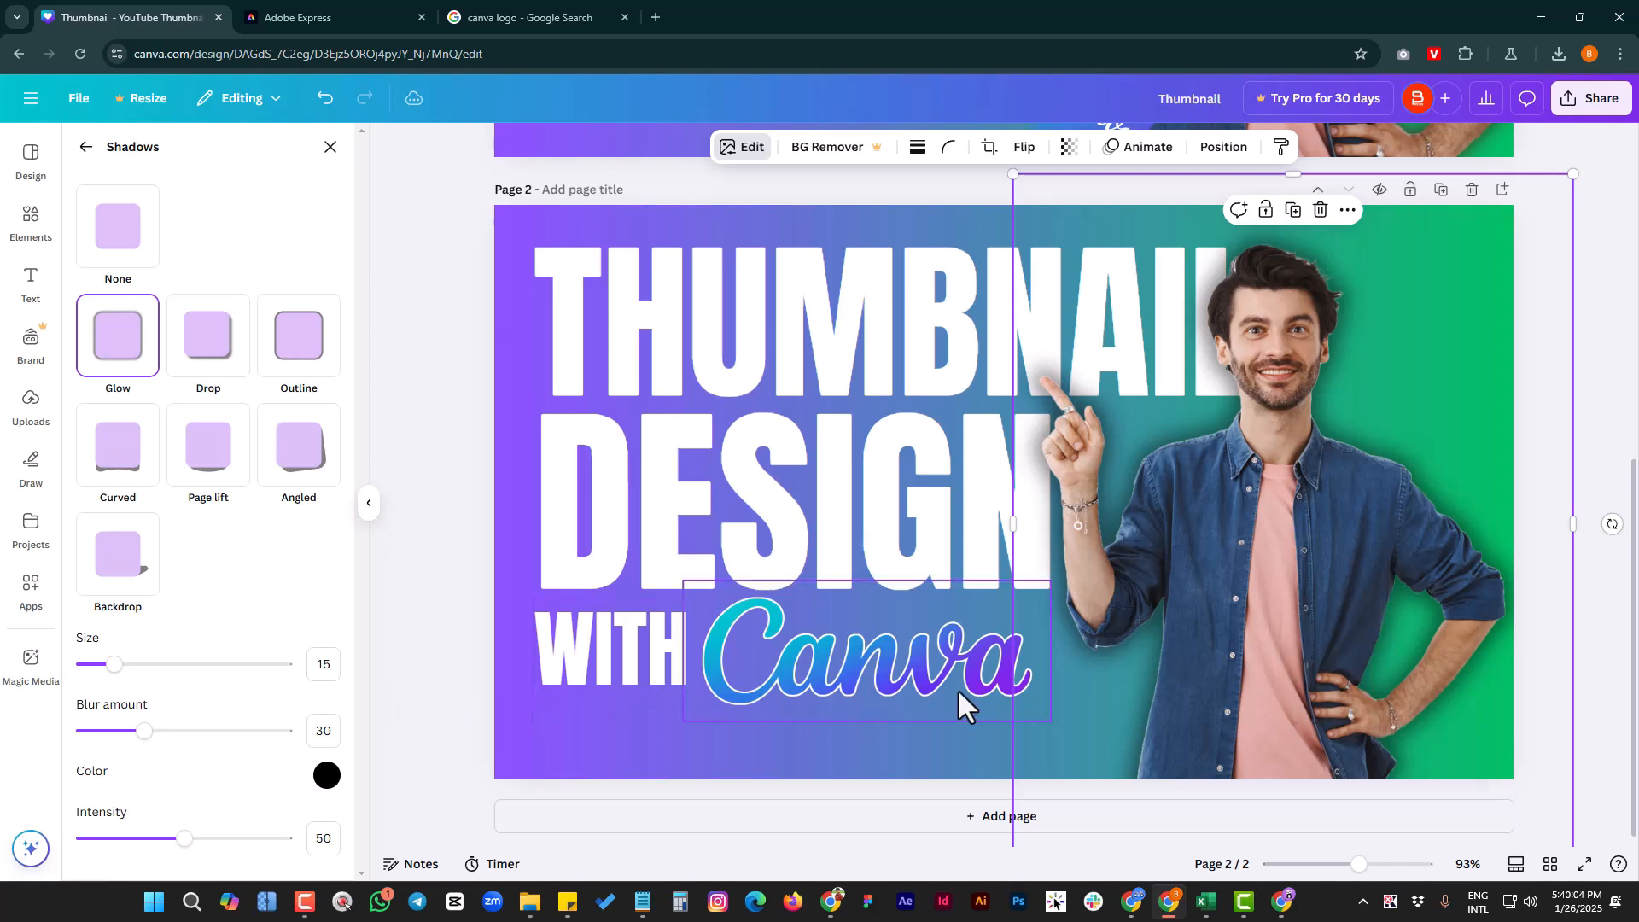
{"action": "key", "text": "ctrl+z"}
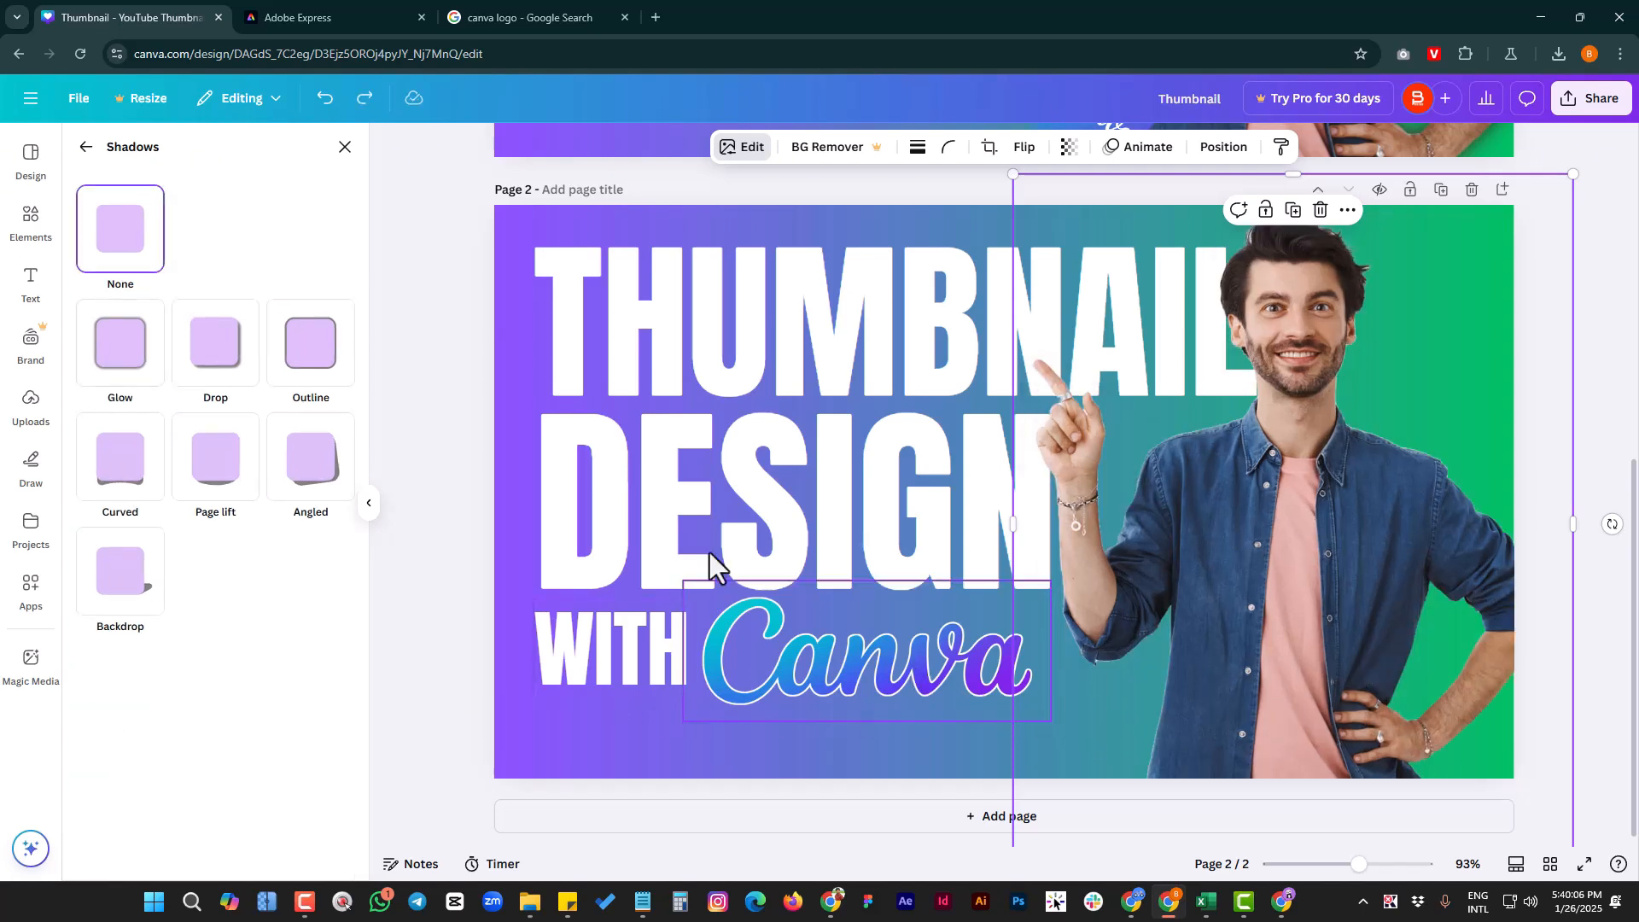
- Duplicate the man's cutout and align the copy exactly over the original
{"action": "left_click", "coordinate": [86, 147]}
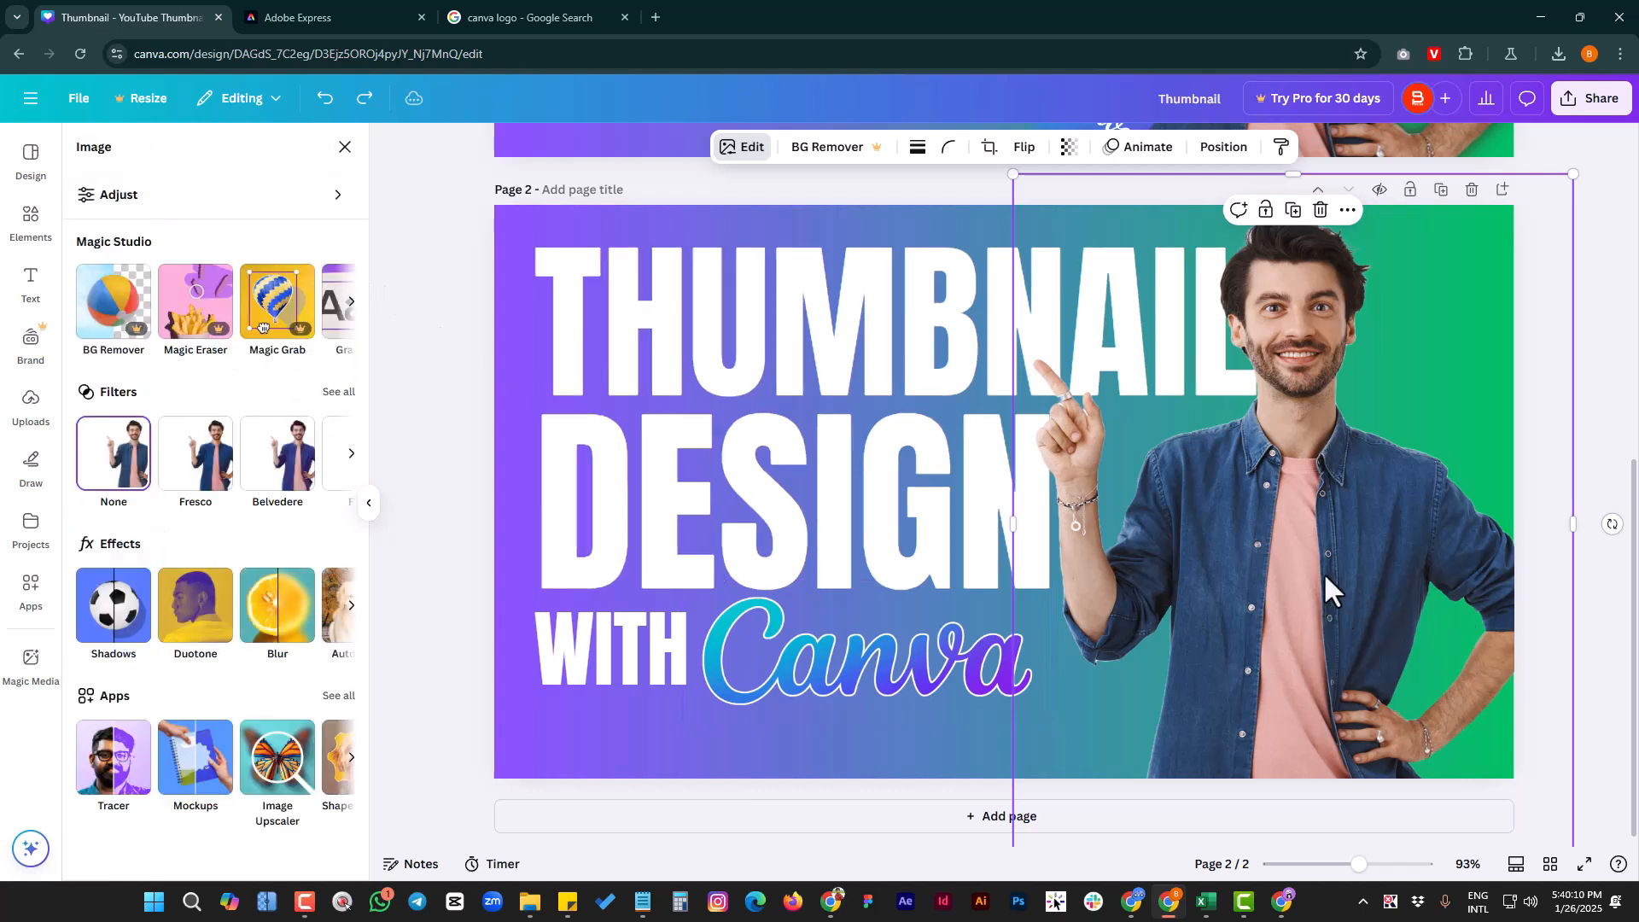
{"action": "key", "text": "ctrl+y"}
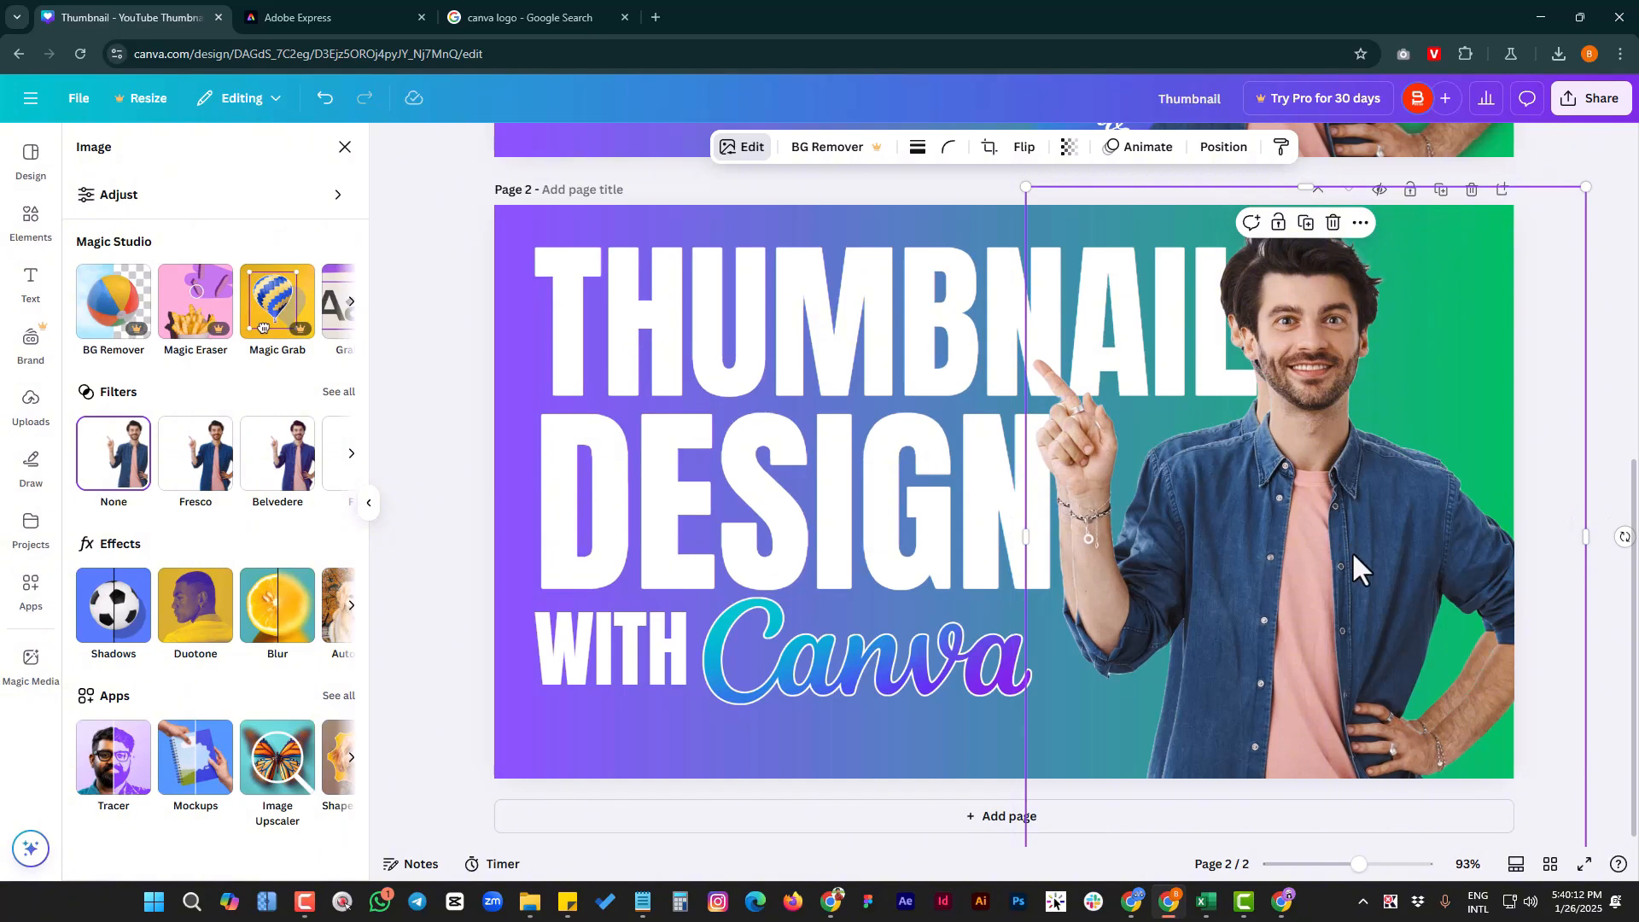
{"action": "key", "text": "ctrl+z"}
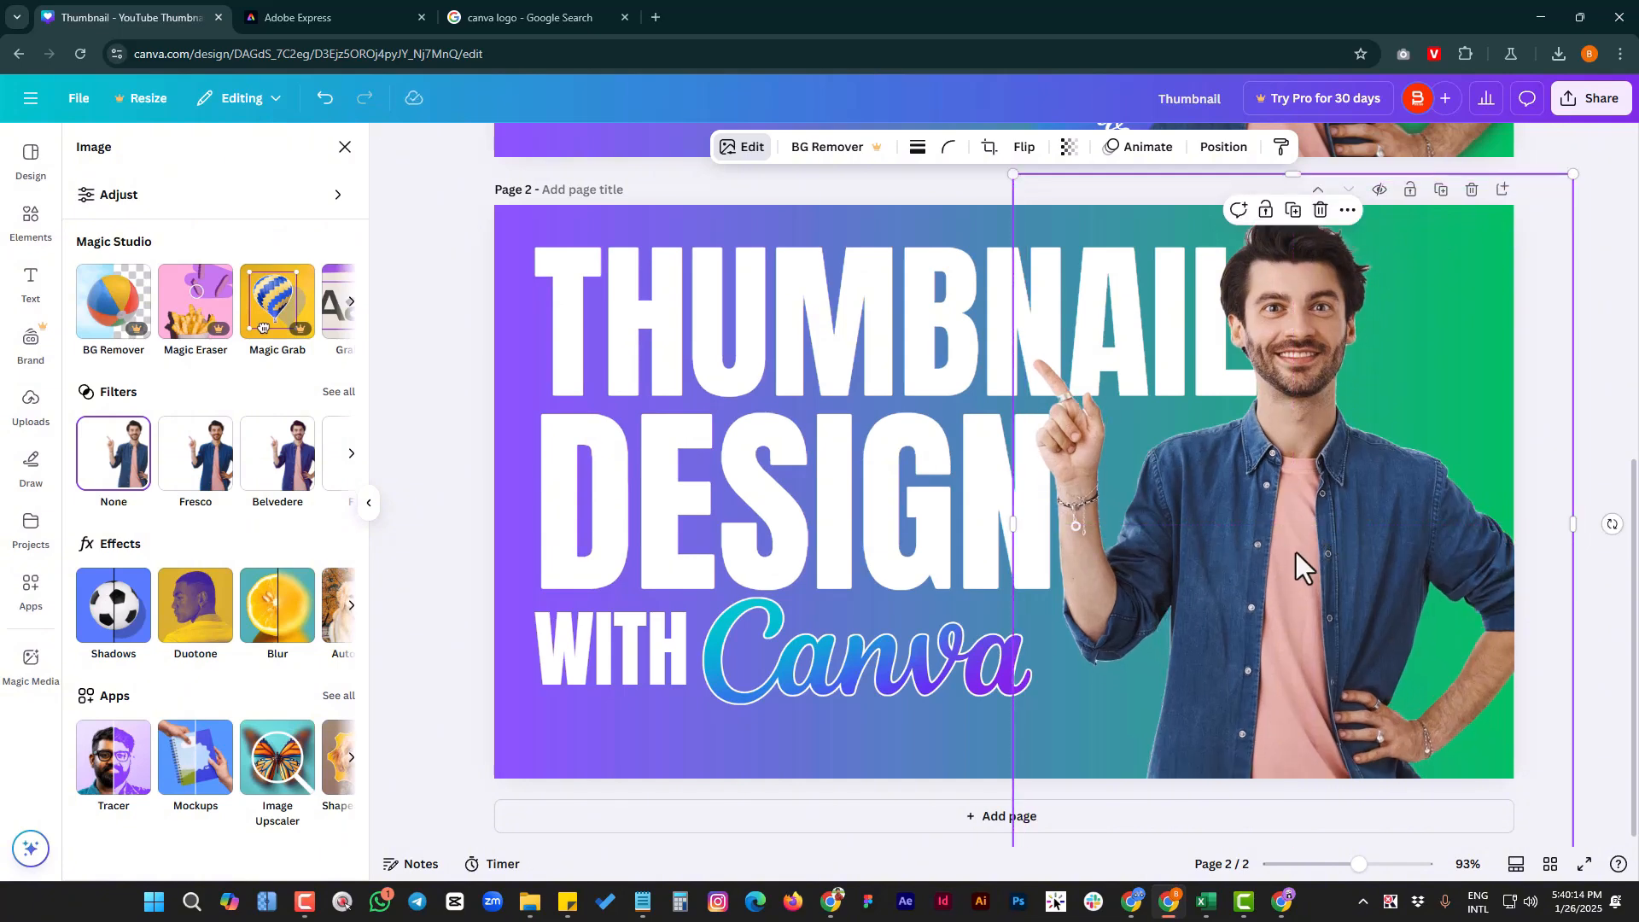
- Darken the copied cutout by adjusting its brightness to -100 and its contrast to 76
{"action": "left_click", "coordinate": [111, 196]}
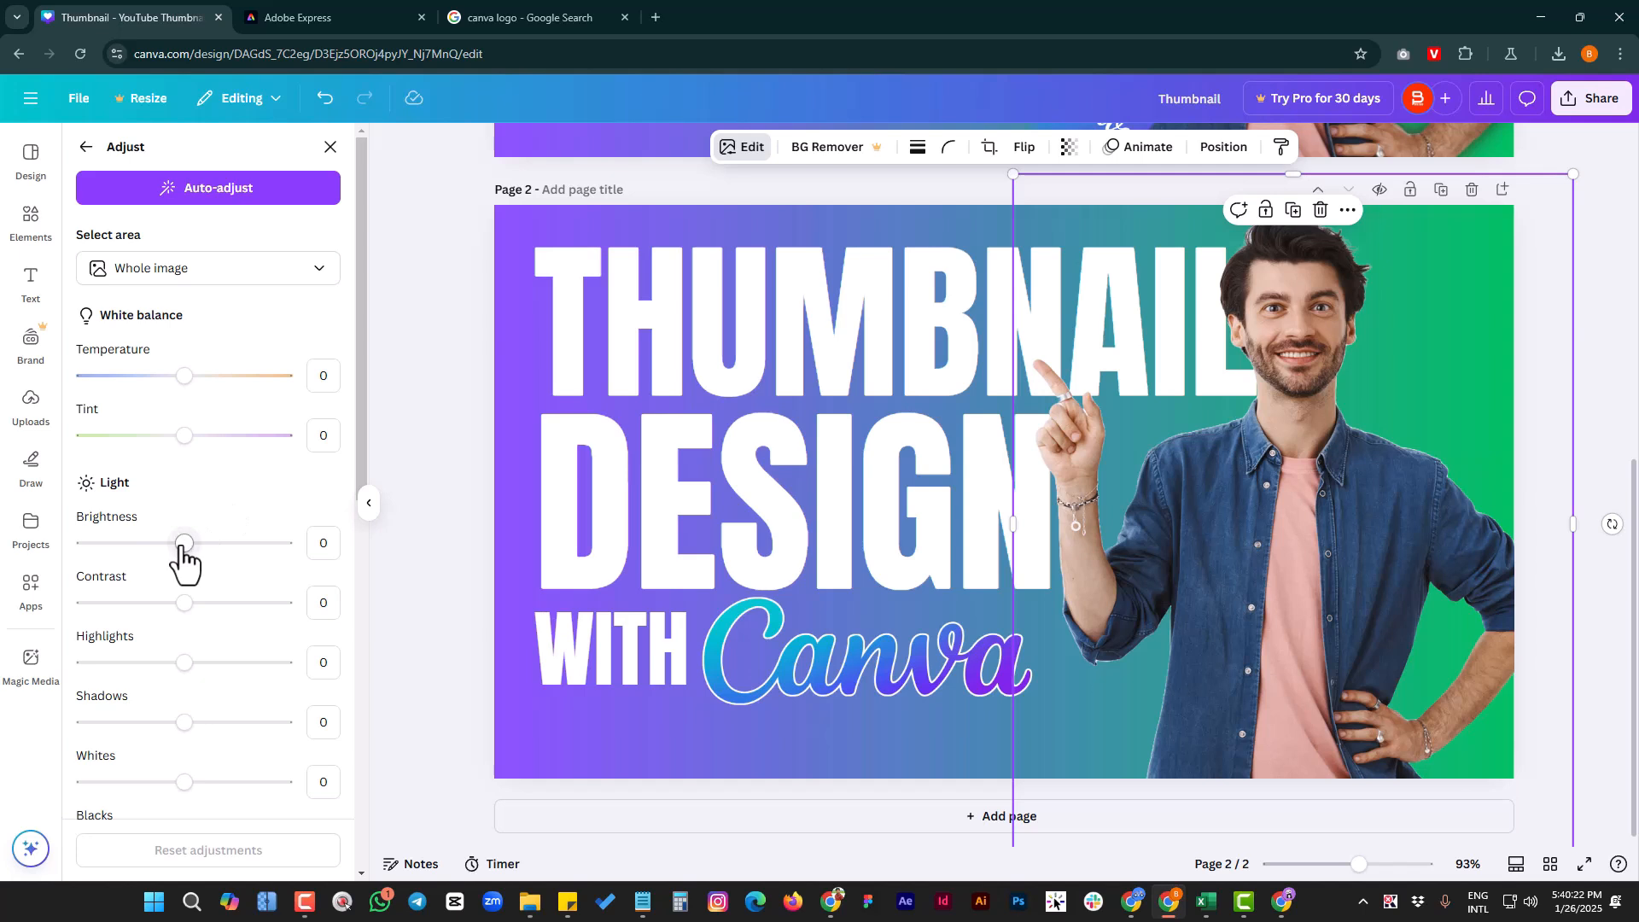
{"action": "left_click_drag", "start_coordinate": [175, 544], "coordinate": [56, 555]}
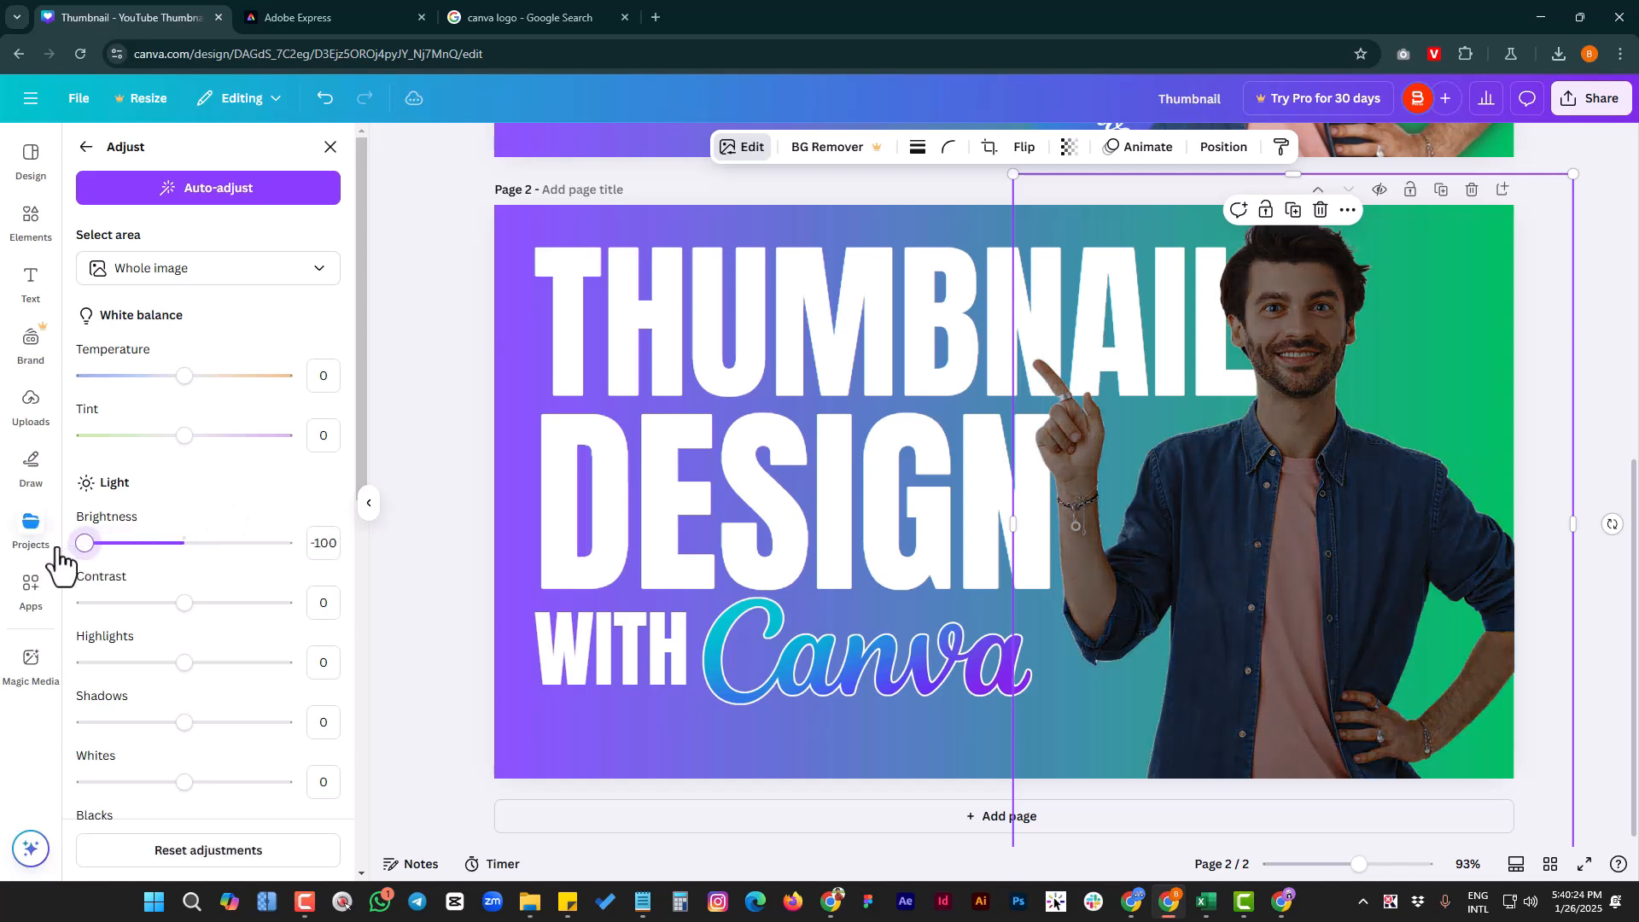
{"action": "left_click_drag", "start_coordinate": [188, 603], "coordinate": [260, 604]}
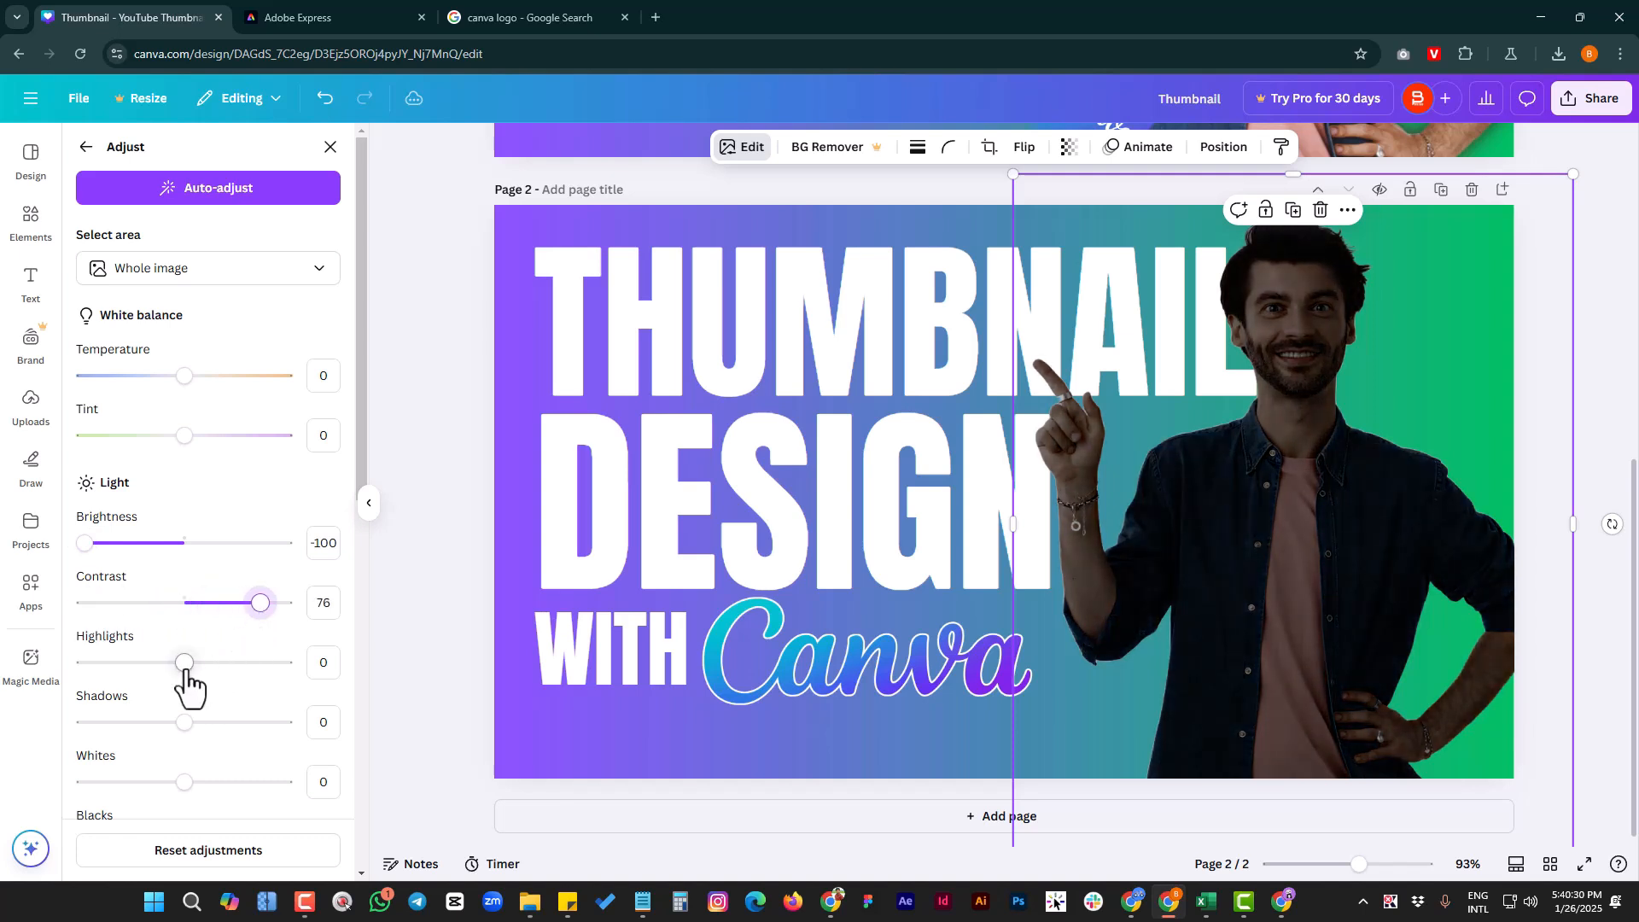
{"action": "mouse_move", "coordinate": [185, 662]}
{"action": "left_mouse_down"}
{"action": "mouse_move", "coordinate": [214, 664]}
{"action": "mouse_move", "coordinate": [184, 663]}
{"action": "left_mouse_up"}
{"action": "scroll", "coordinate": [251, 644], "scroll_direction": "down", "scroll_amount": 4}
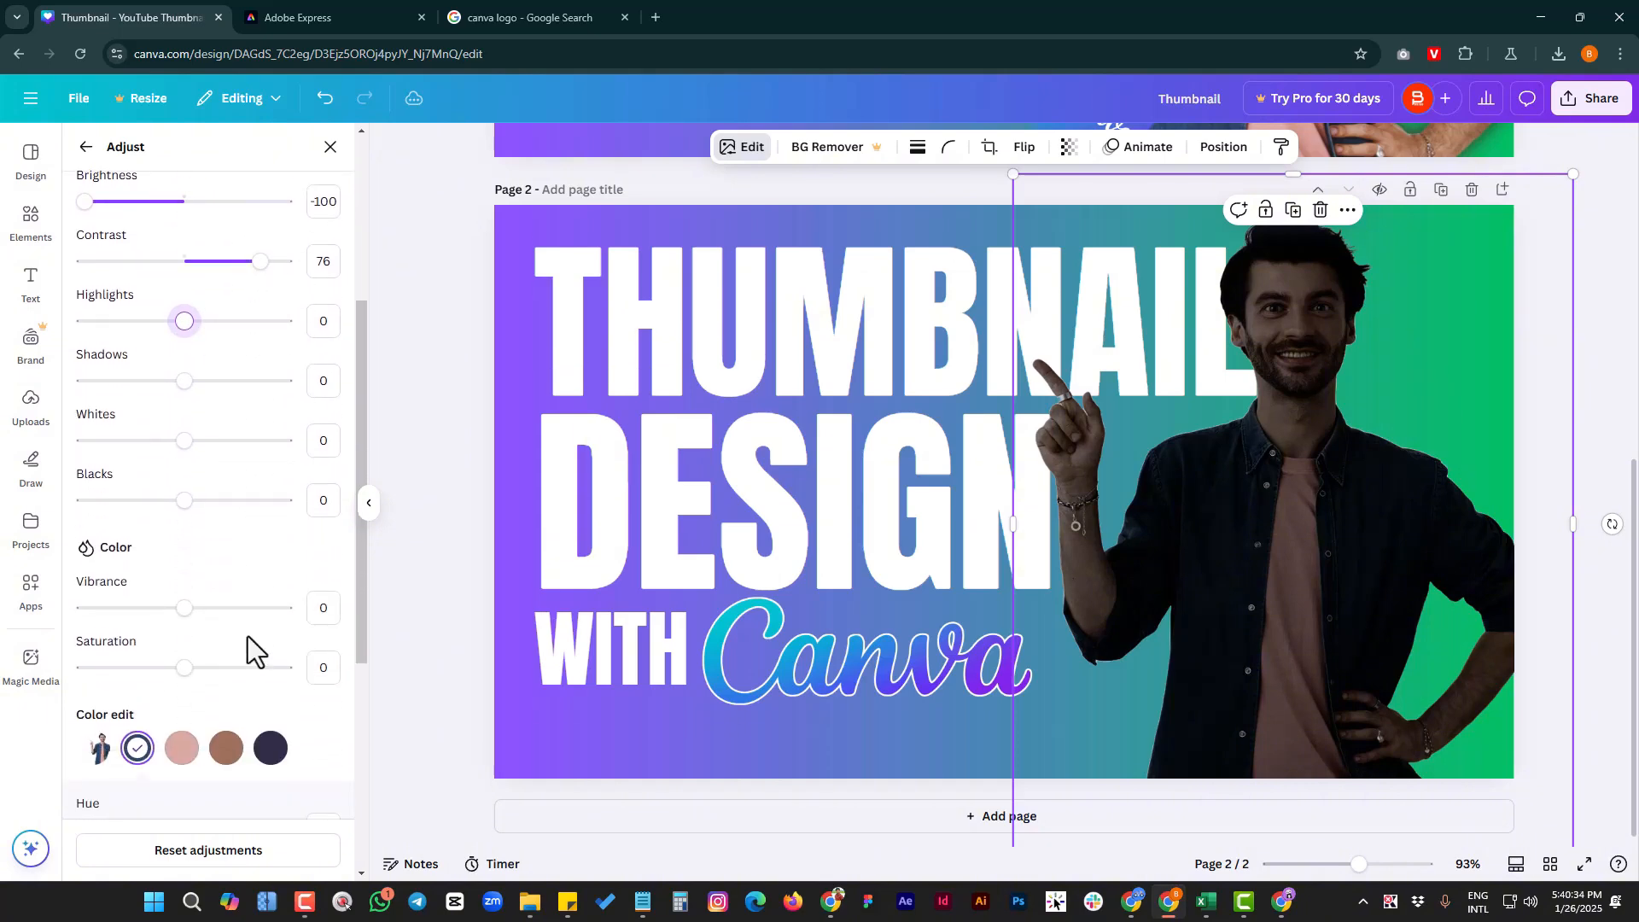
{"action": "mouse_move", "coordinate": [185, 501]}
{"action": "left_mouse_down"}
{"action": "mouse_move", "coordinate": [232, 502]}
{"action": "mouse_move", "coordinate": [182, 512]}
{"action": "mouse_move", "coordinate": [196, 517]}
{"action": "left_mouse_up"}
{"action": "scroll", "coordinate": [239, 546], "scroll_direction": "up", "scroll_amount": 5}
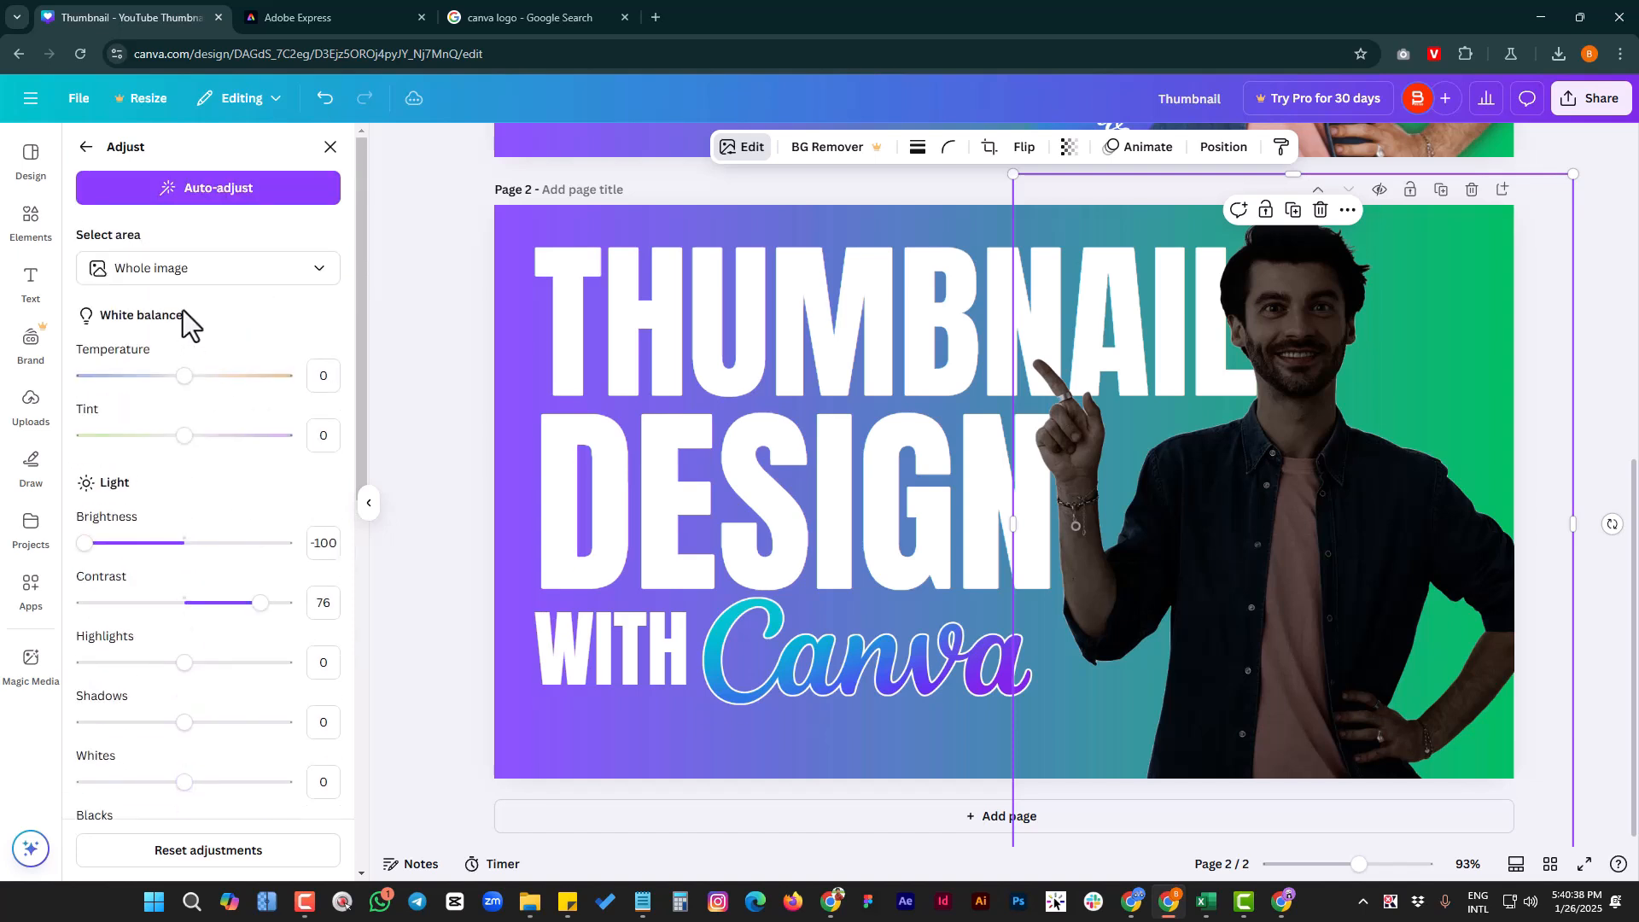
- Blur the whole image of the darkened copy and place it behind the original man as a soft shadow
{"action": "left_click", "coordinate": [86, 143]}
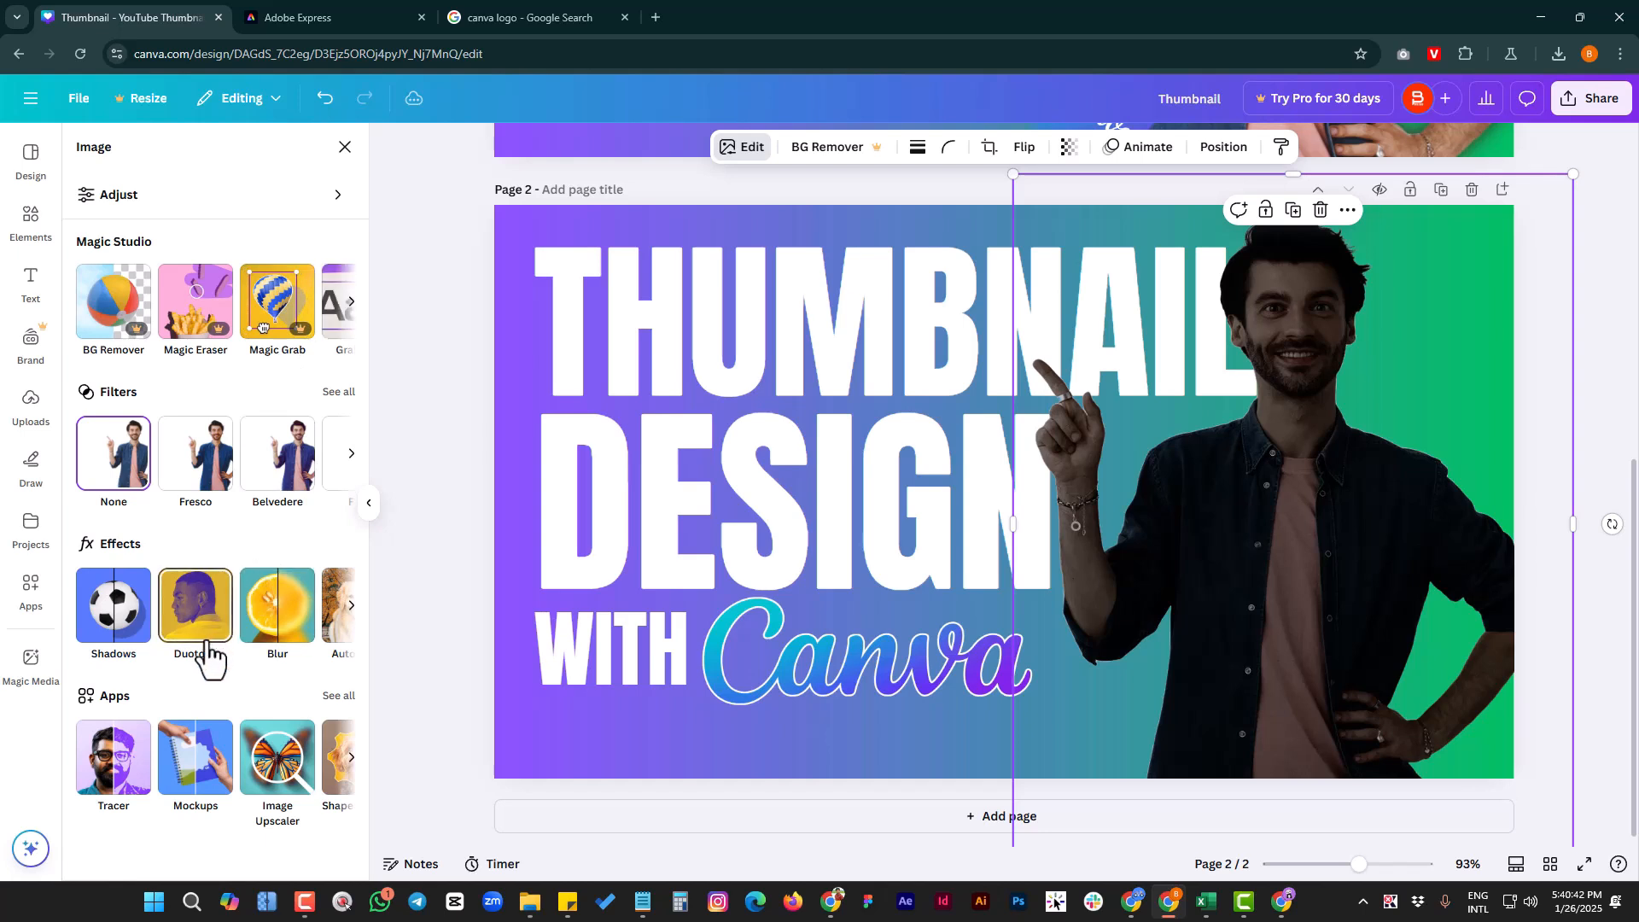
{"action": "left_click", "coordinate": [275, 613]}
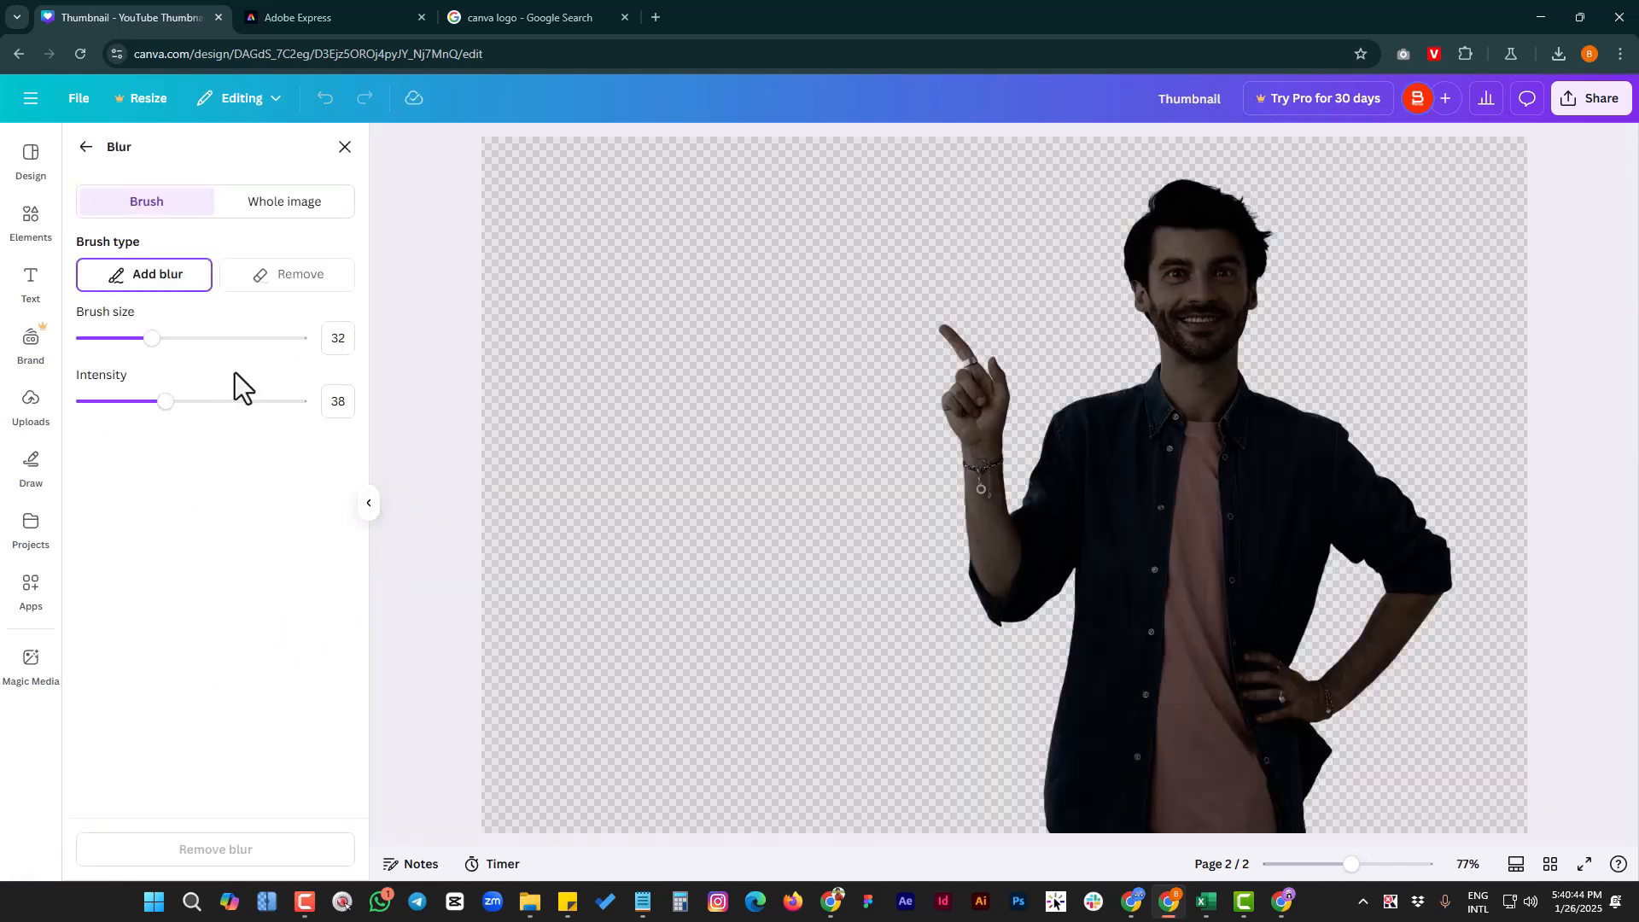
{"action": "left_click", "coordinate": [293, 209]}
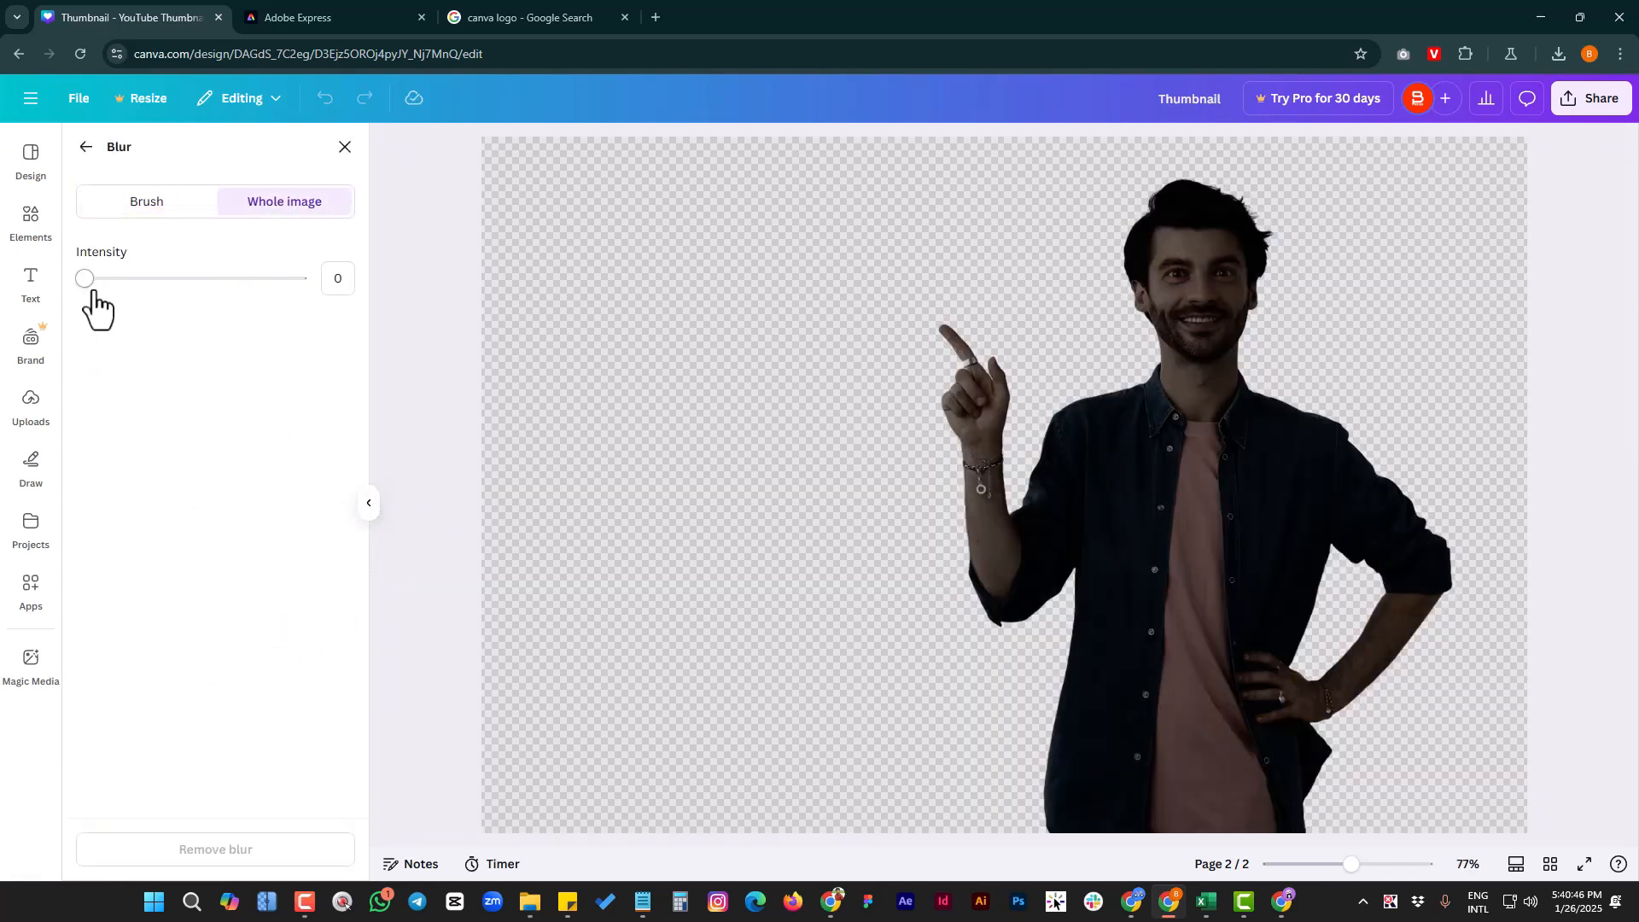
{"action": "left_click_drag", "start_coordinate": [85, 281], "coordinate": [199, 285]}
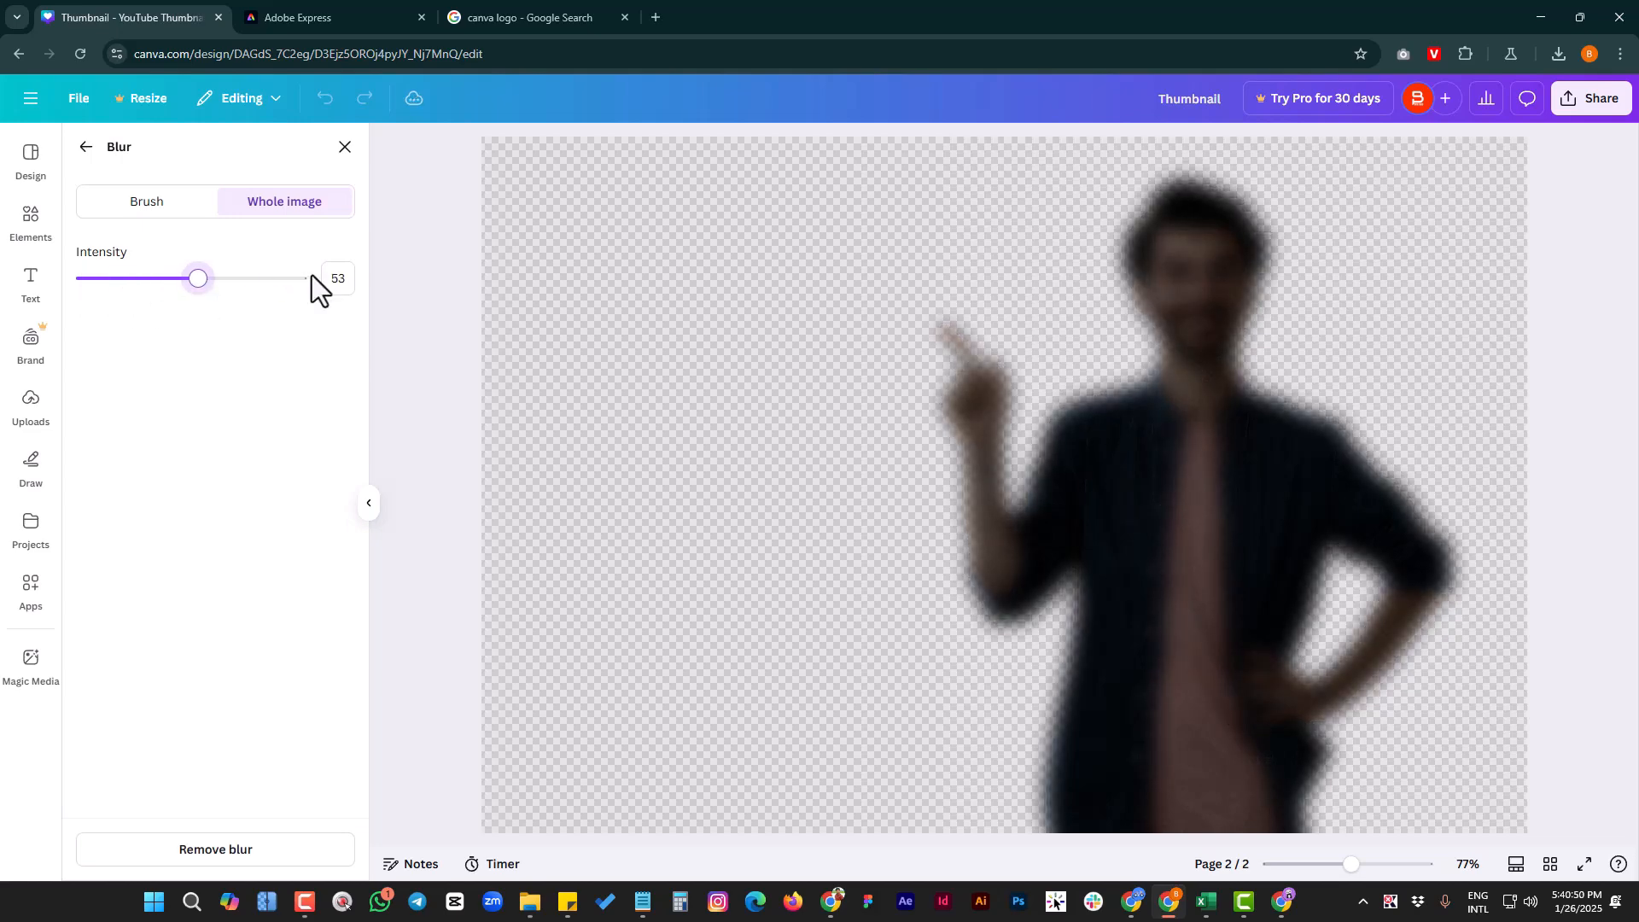
{"action": "left_click", "coordinate": [341, 275]}
{"action": "left_click", "coordinate": [345, 147]}
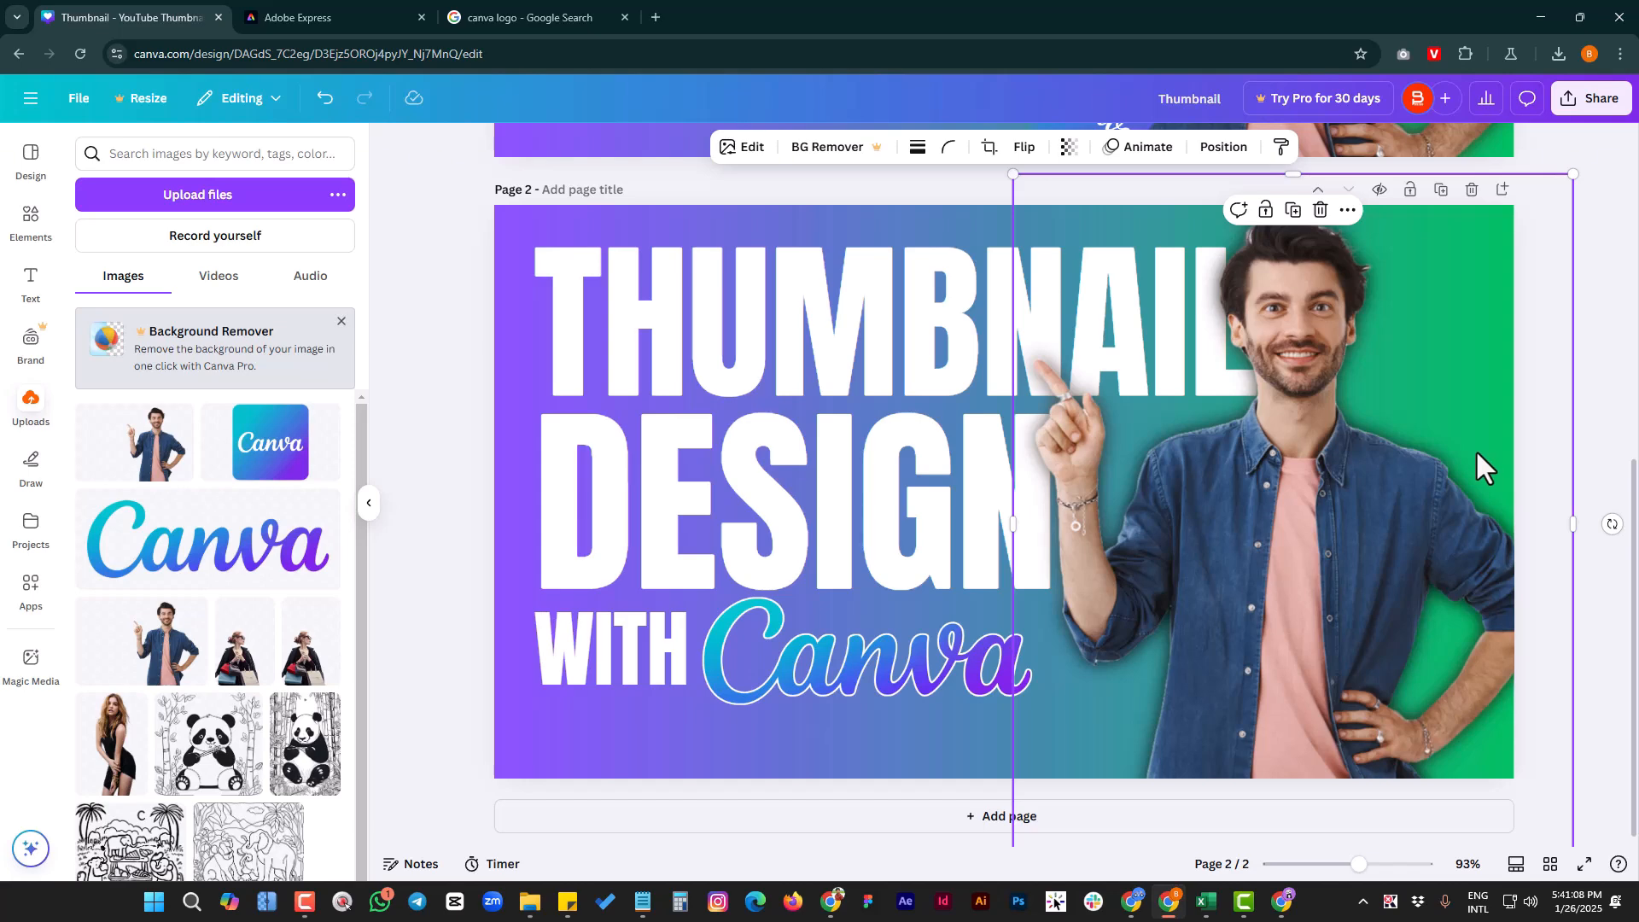
- Shift the original man's cutout slightly to the right of its blurred shadow copy, keeping both vertically aligned
{"action": "left_click", "coordinate": [1223, 147]}
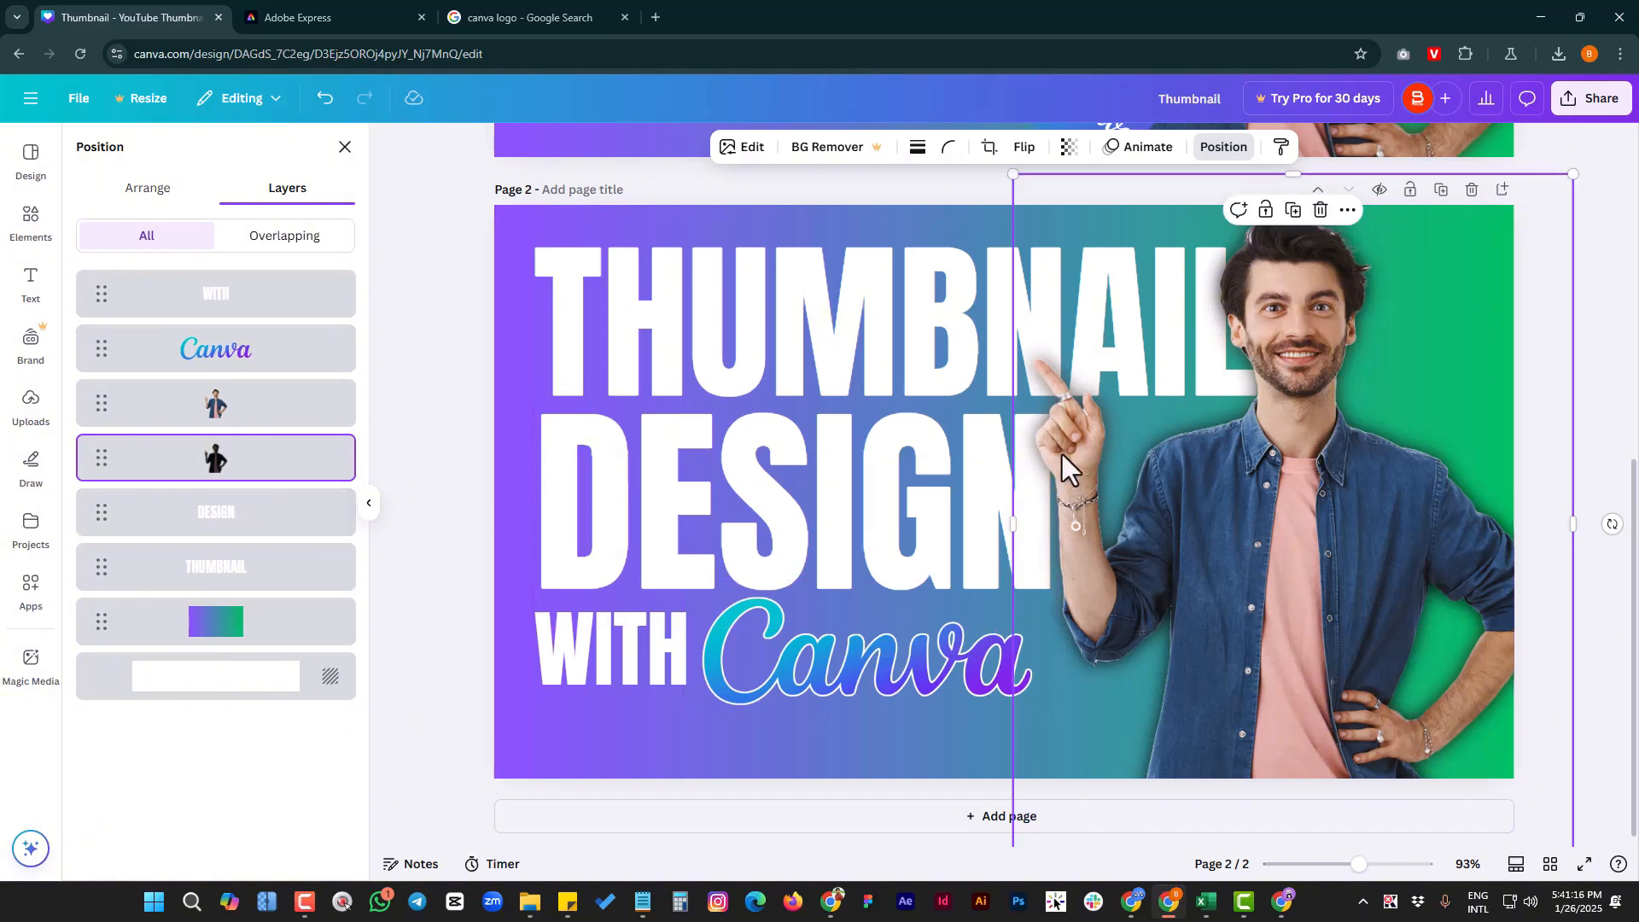
{"action": "left_click_drag", "start_coordinate": [1132, 319], "coordinate": [1118, 318]}
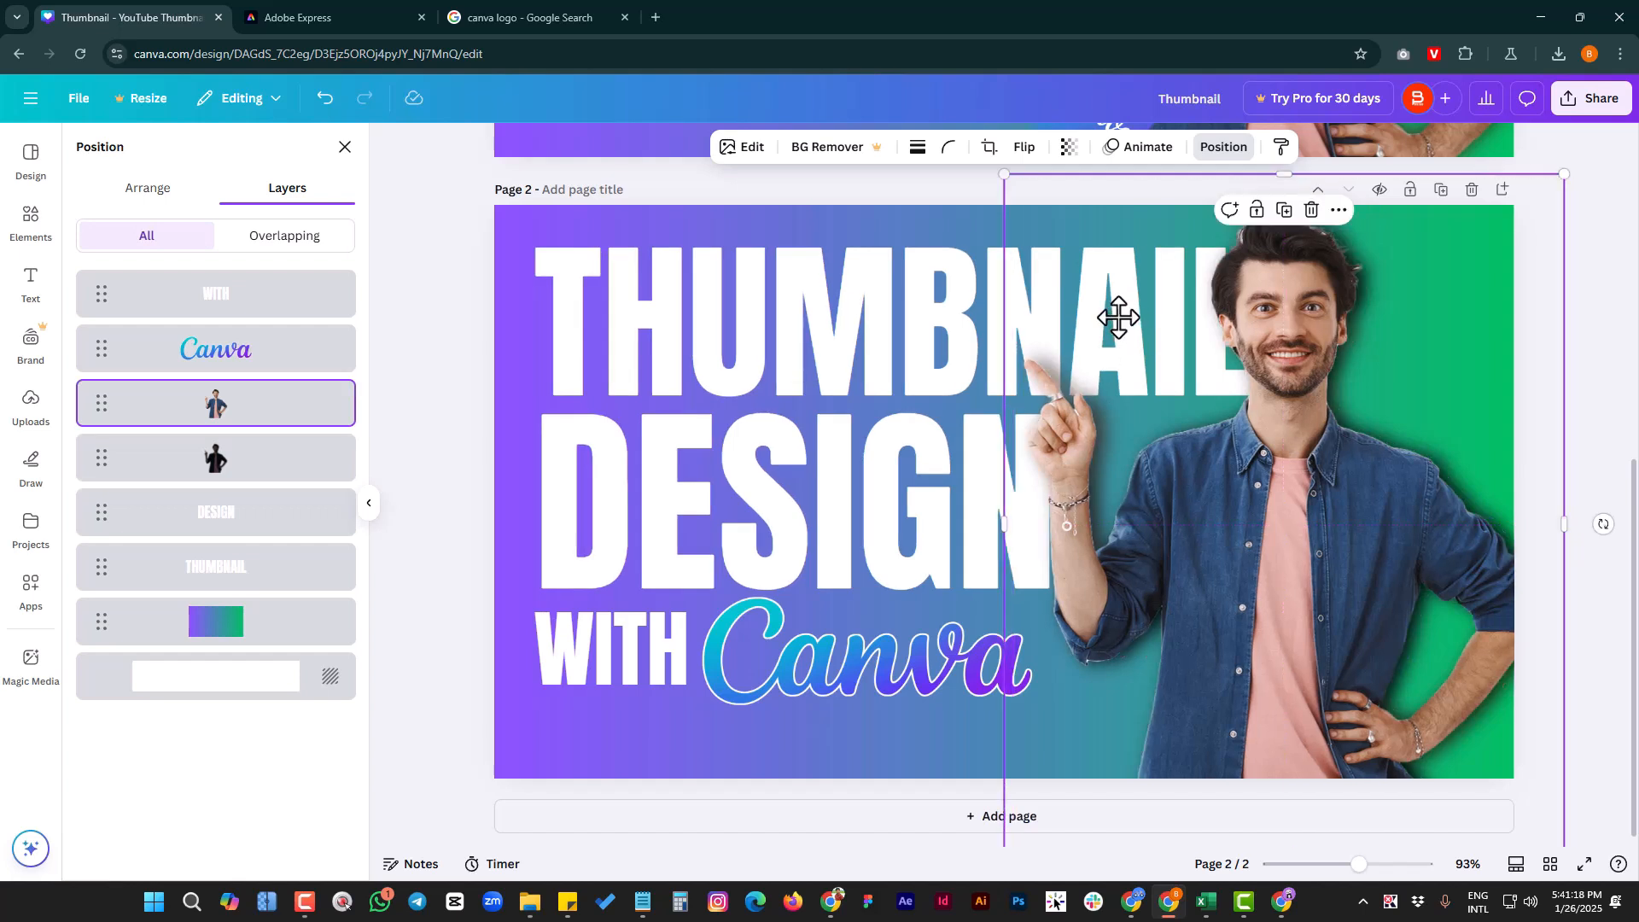
{"action": "key", "text": "ctrl+z"}
{"action": "left_click_drag", "start_coordinate": [1302, 516], "coordinate": [1302, 502]}
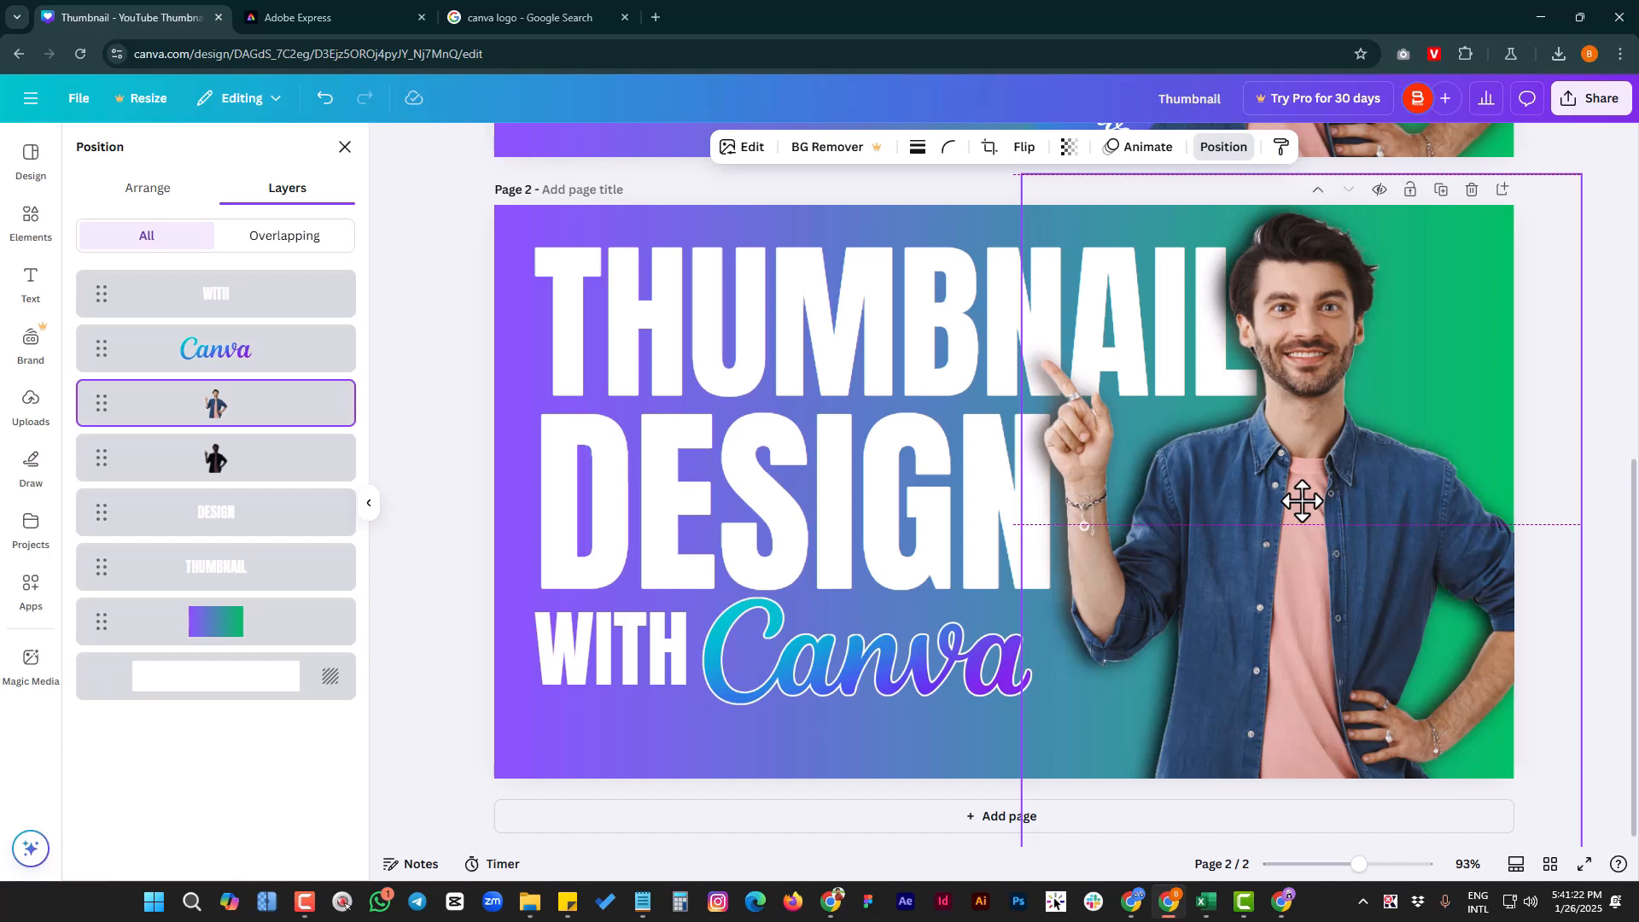
{"action": "left_click_drag", "start_coordinate": [1303, 502], "coordinate": [1303, 504]}
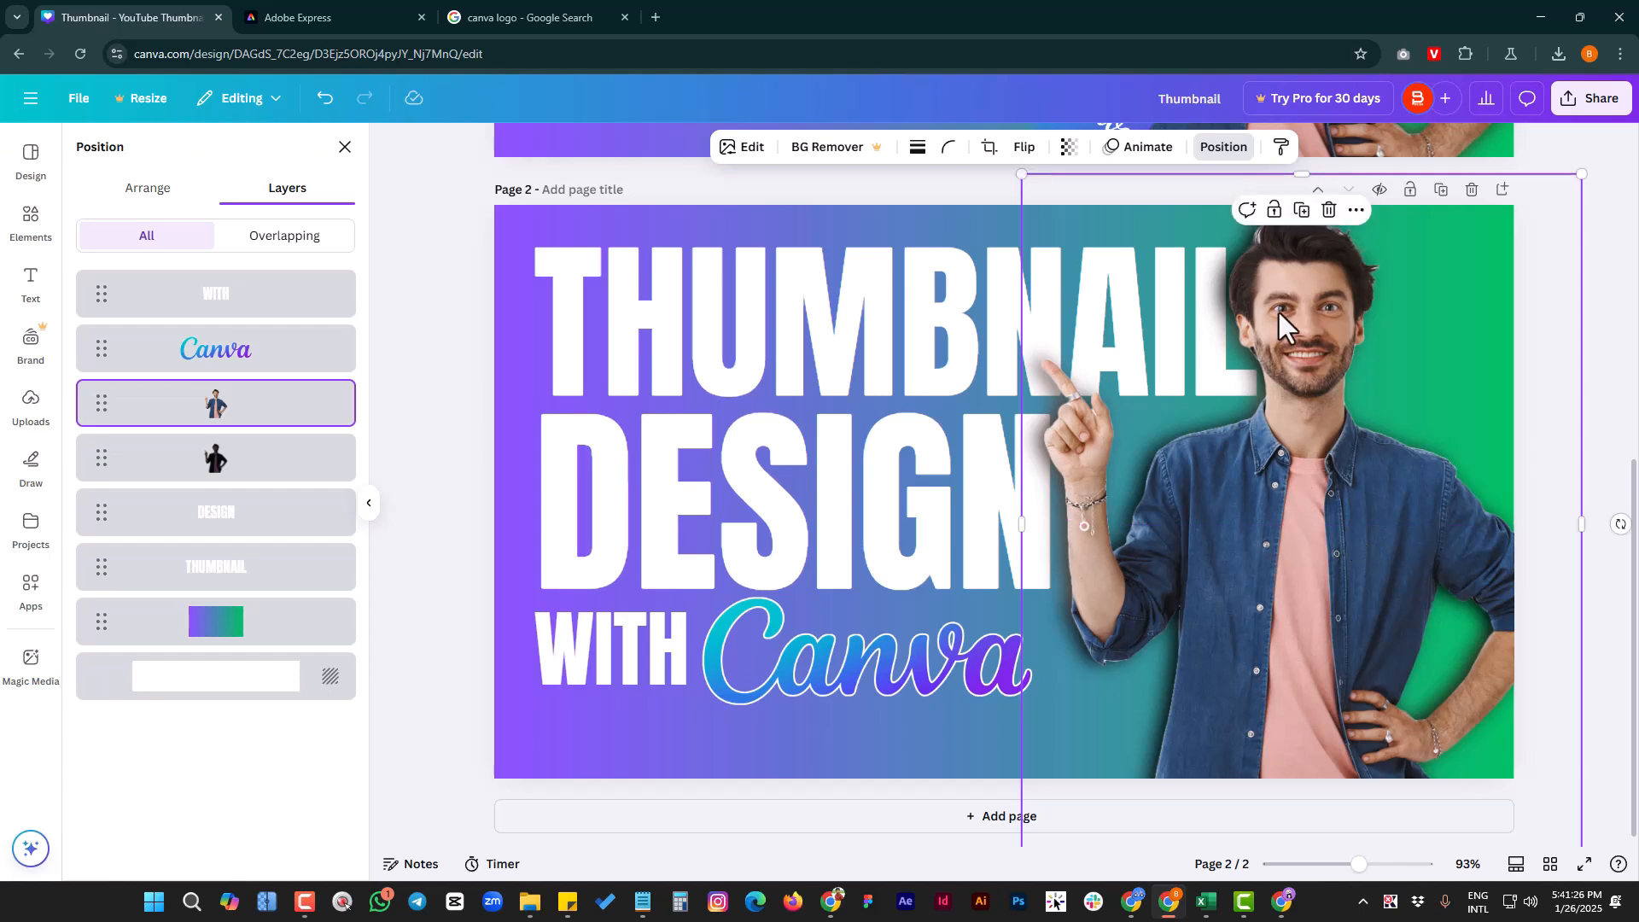
- Set the transparency of the blurred shadow layer behind the man to 60
{"action": "left_click", "coordinate": [256, 461]}
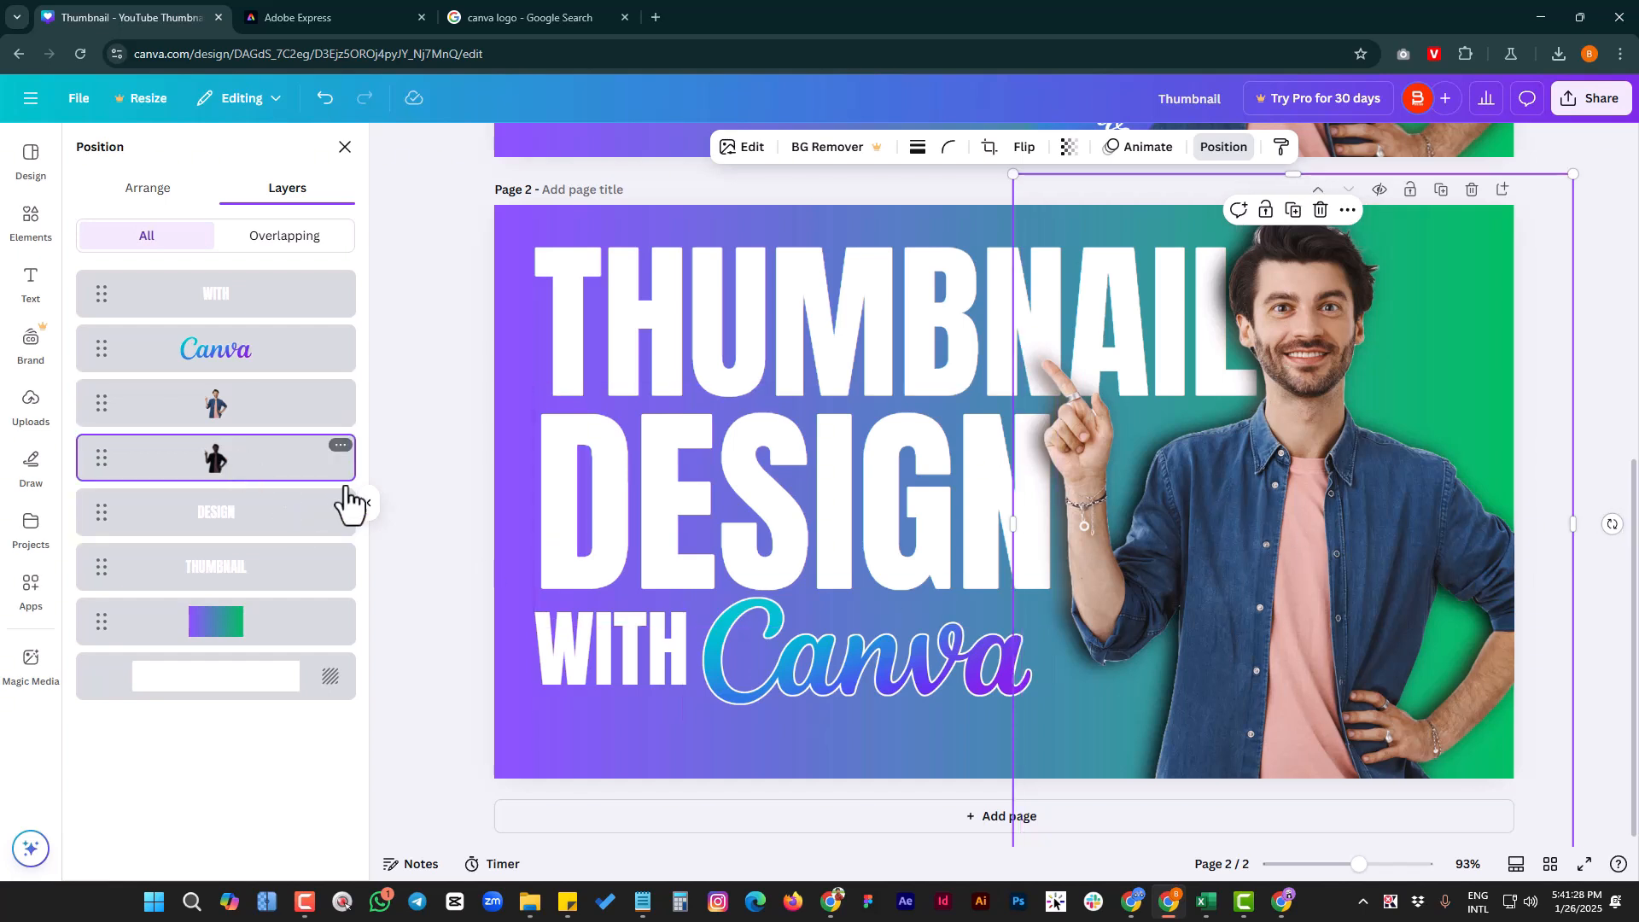
{"action": "left_click", "coordinate": [1069, 147]}
{"action": "left_click", "coordinate": [1150, 218]}
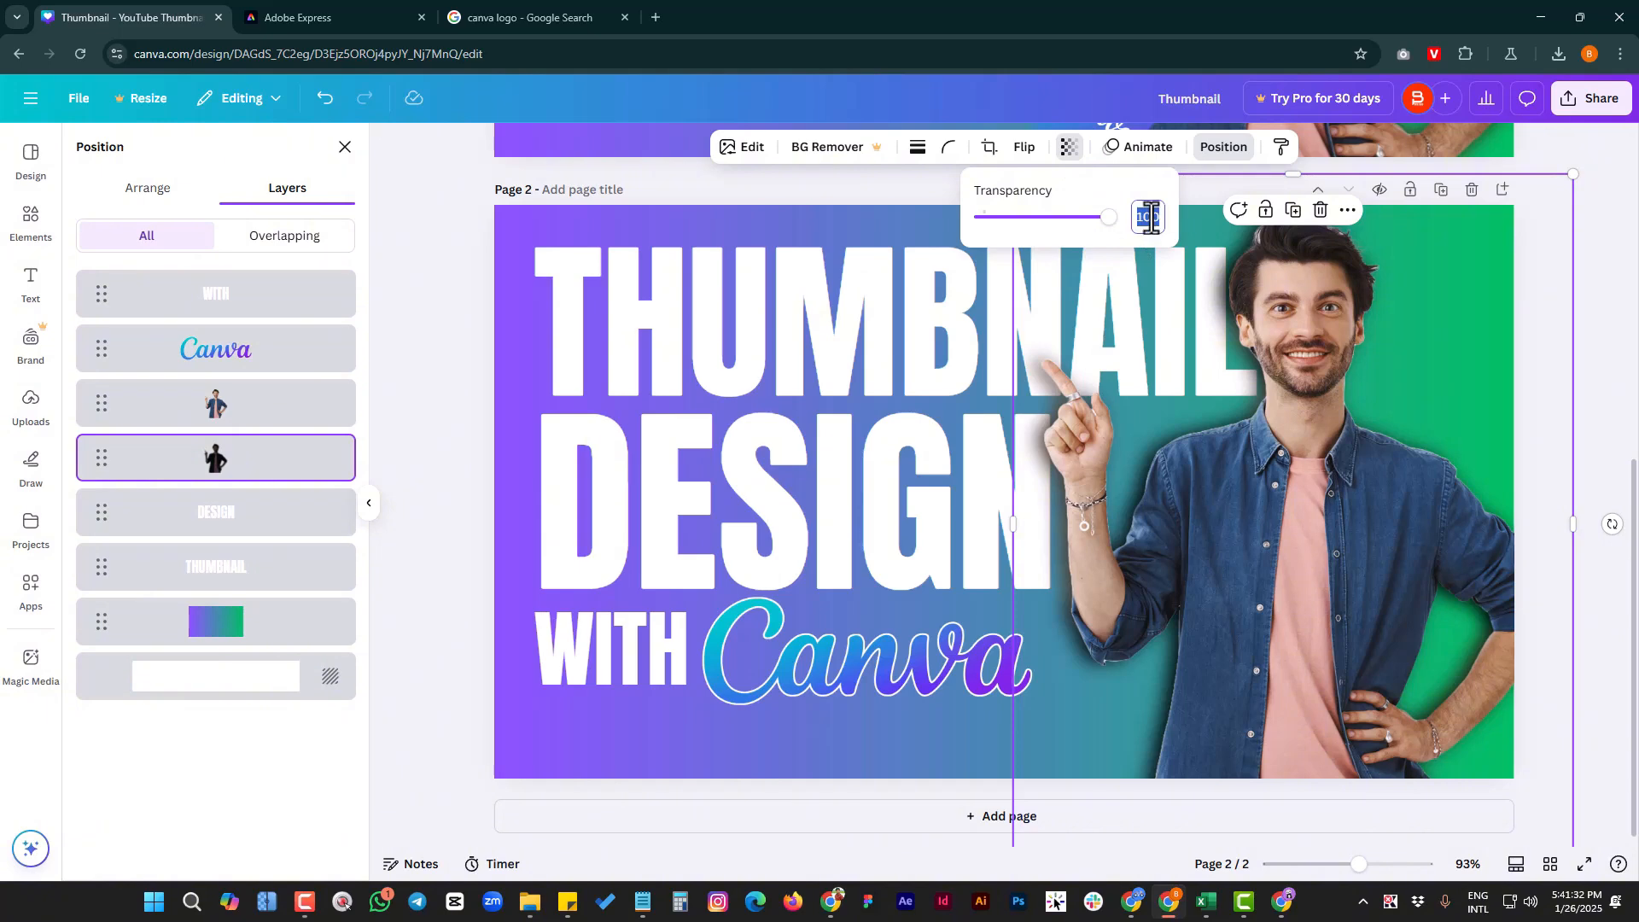
{"action": "type", "text": "60"}
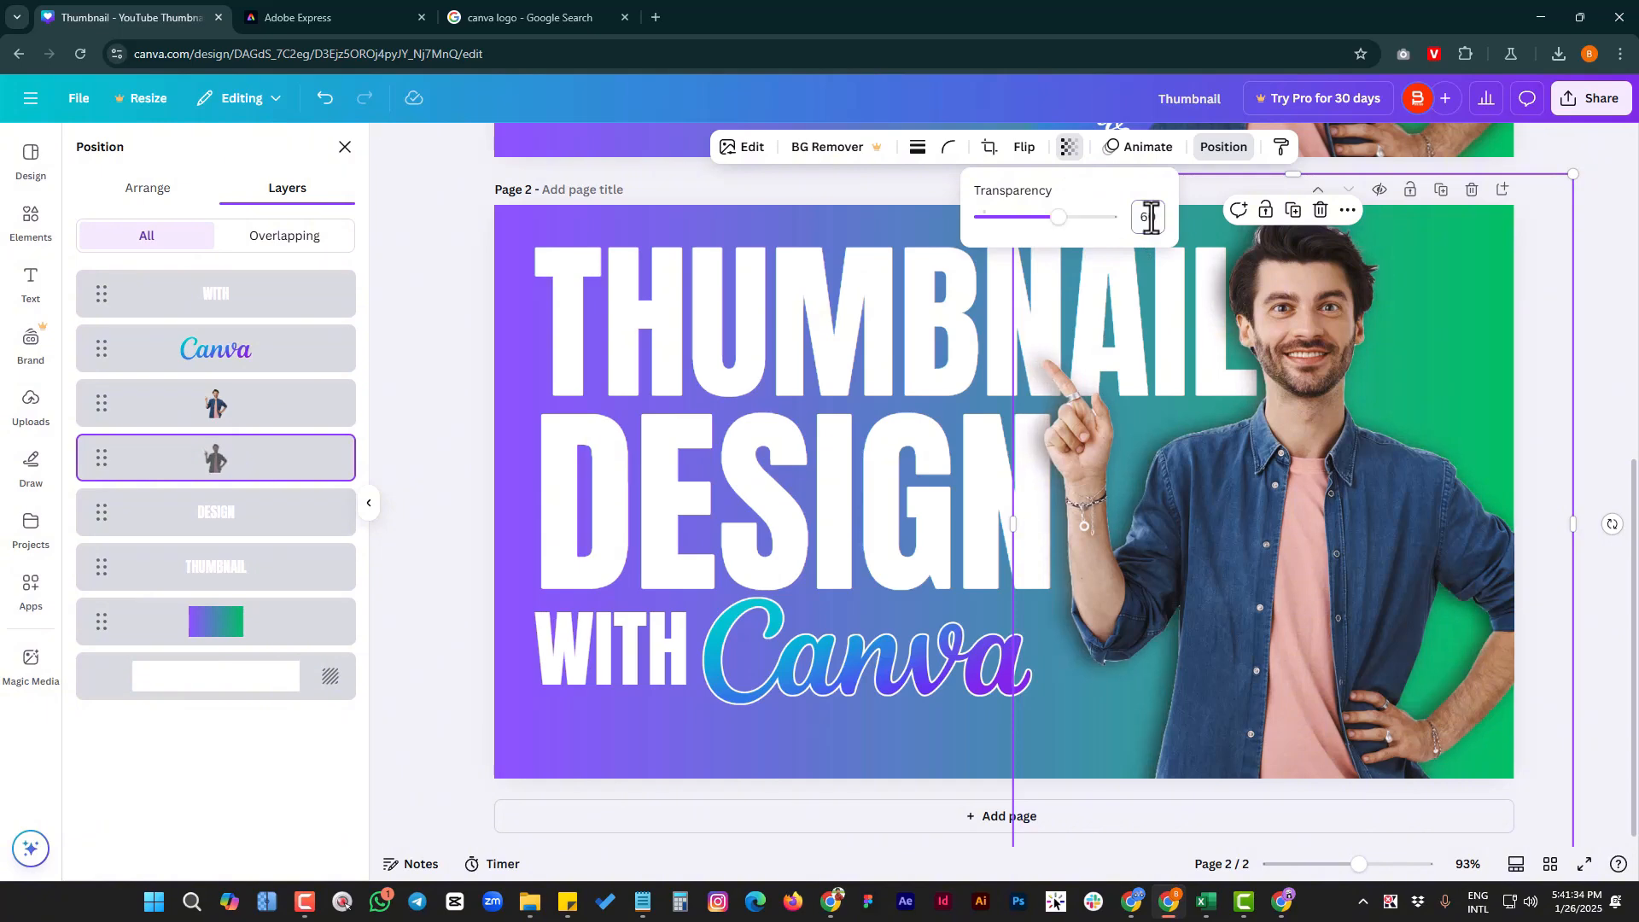
- Open the round Canva Brand Hub logo from the Google image results at full size in its own browser tab
{"action": "left_click", "coordinate": [739, 747]}
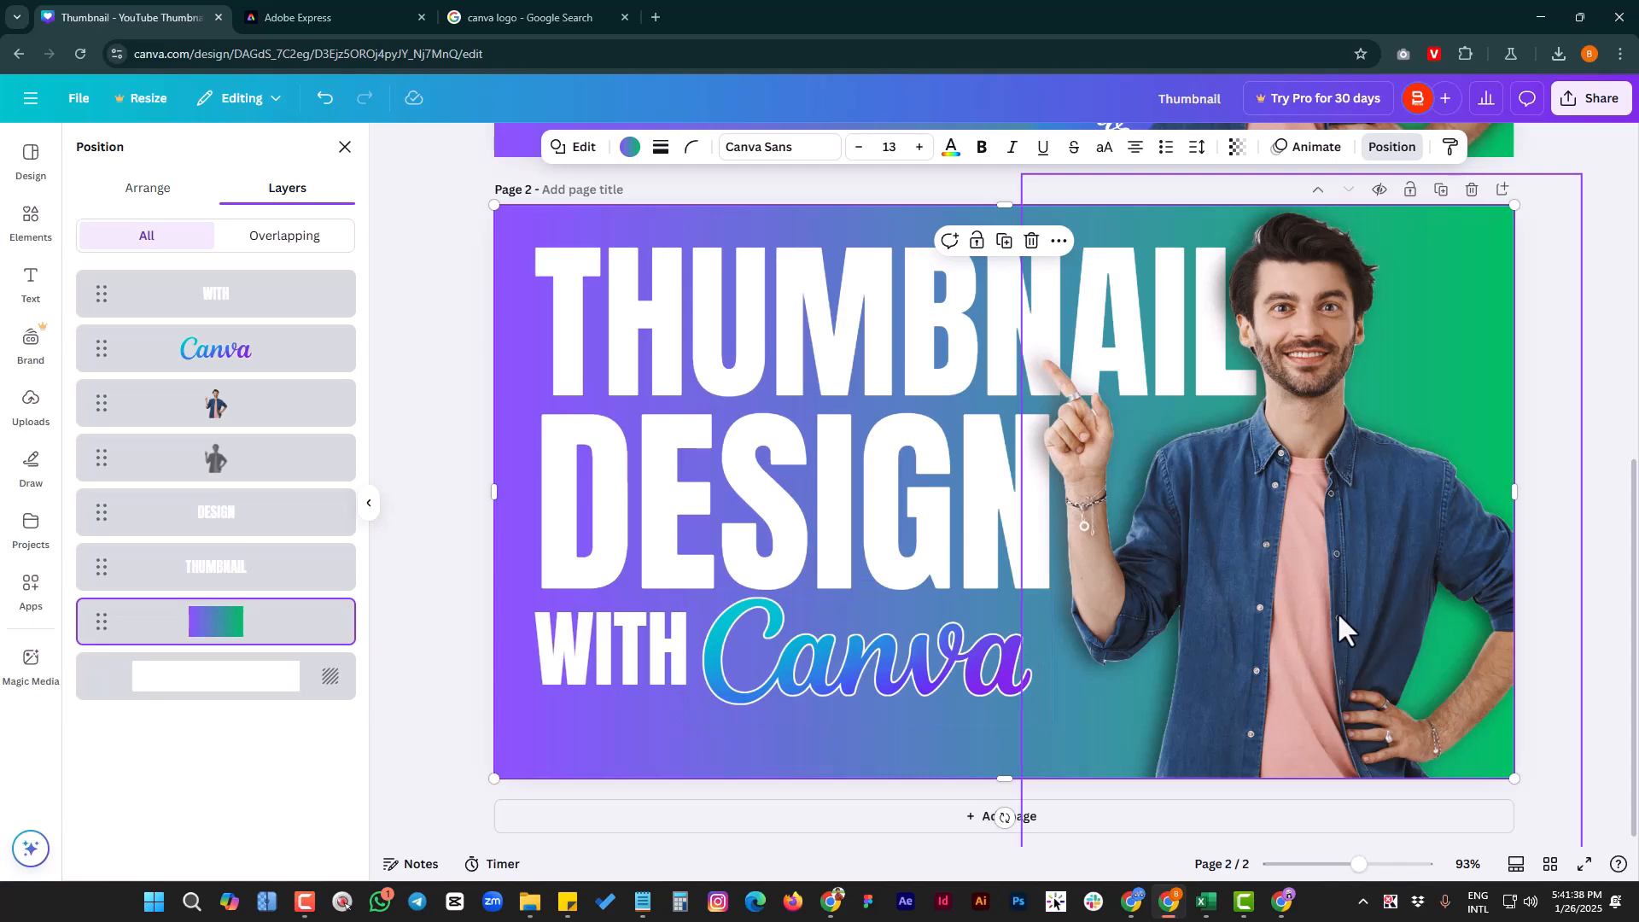
{"action": "scroll", "coordinate": [1337, 611], "scroll_direction": "up", "scroll_amount": 7}
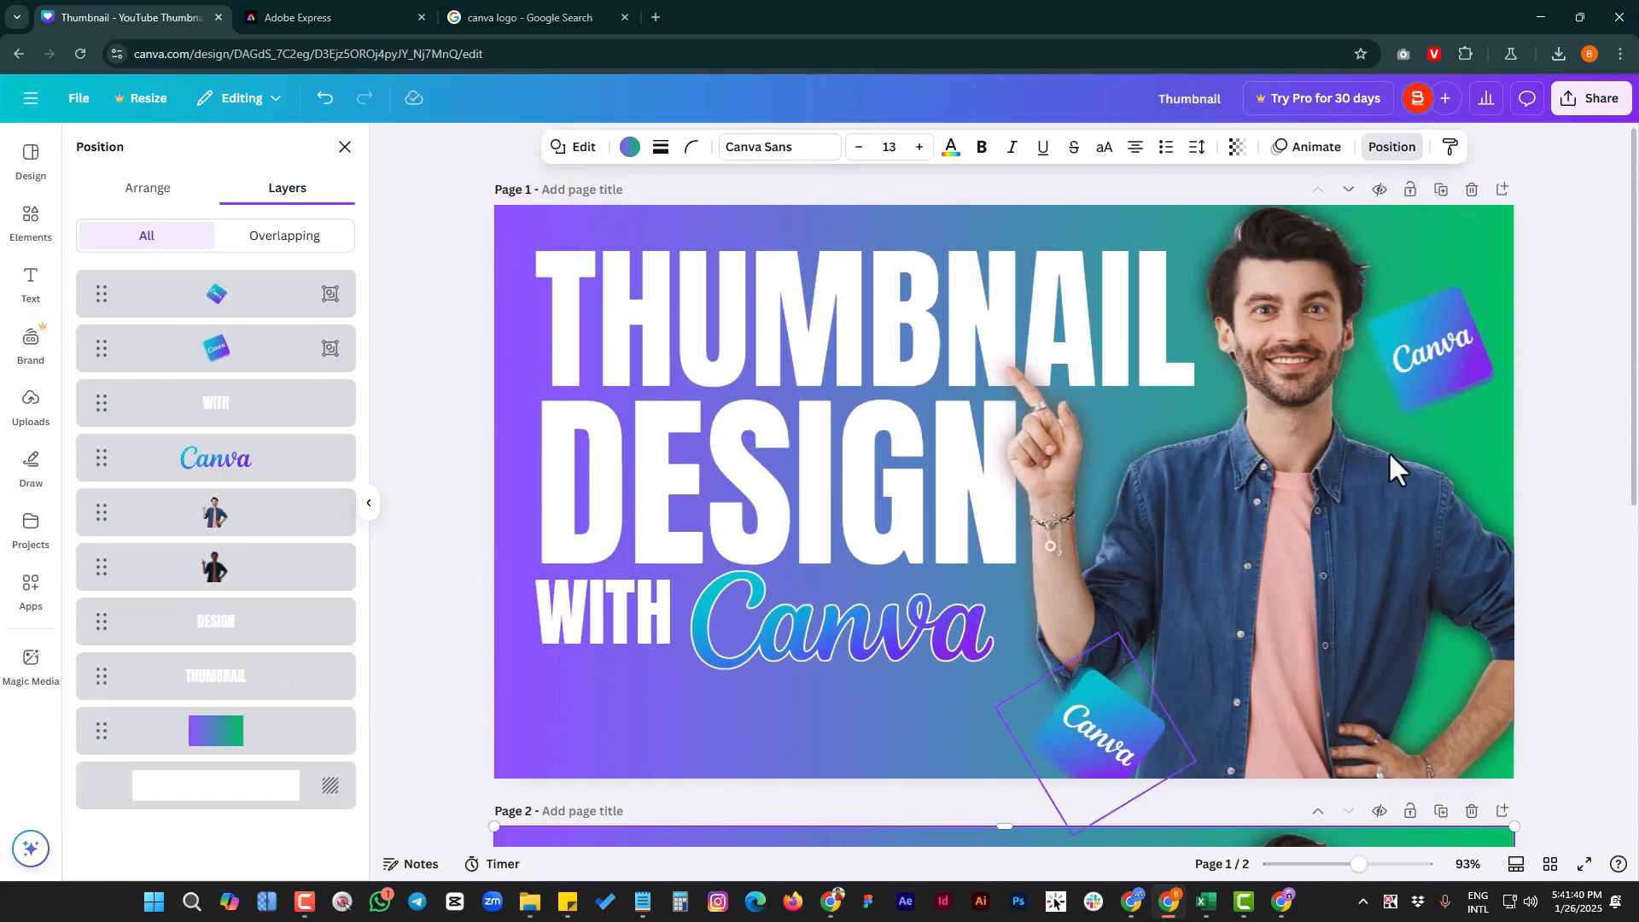
{"action": "scroll", "coordinate": [1238, 520], "scroll_direction": "down", "scroll_amount": 7}
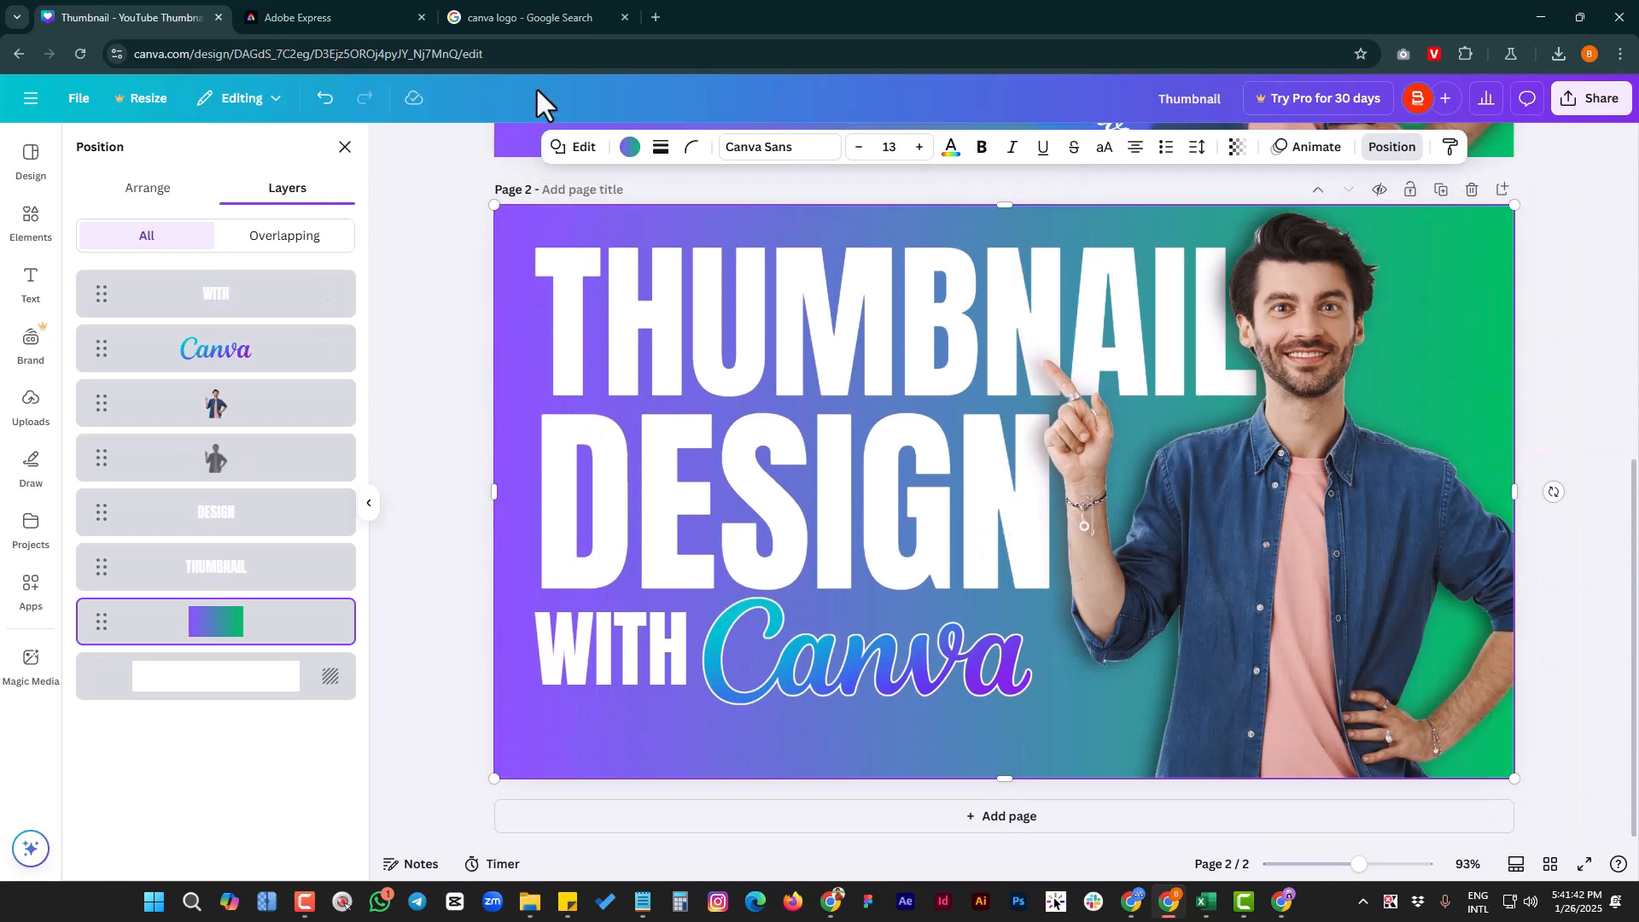
{"action": "left_click", "coordinate": [536, 18]}
{"action": "left_click", "coordinate": [824, 365]}
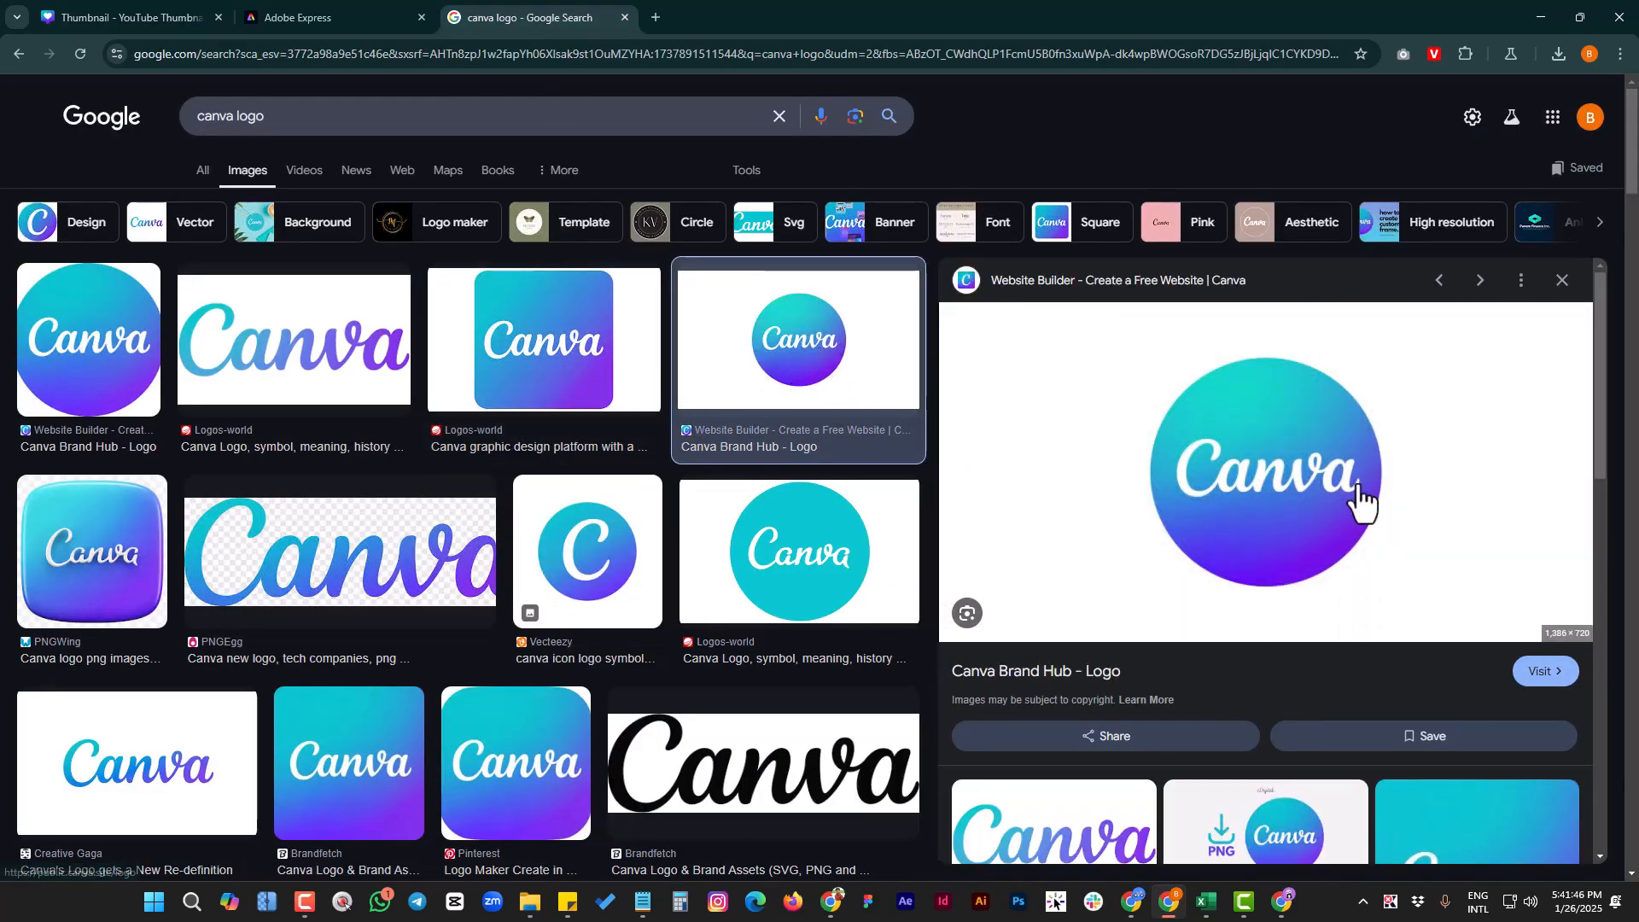
{"action": "right_click", "coordinate": [1300, 510]}
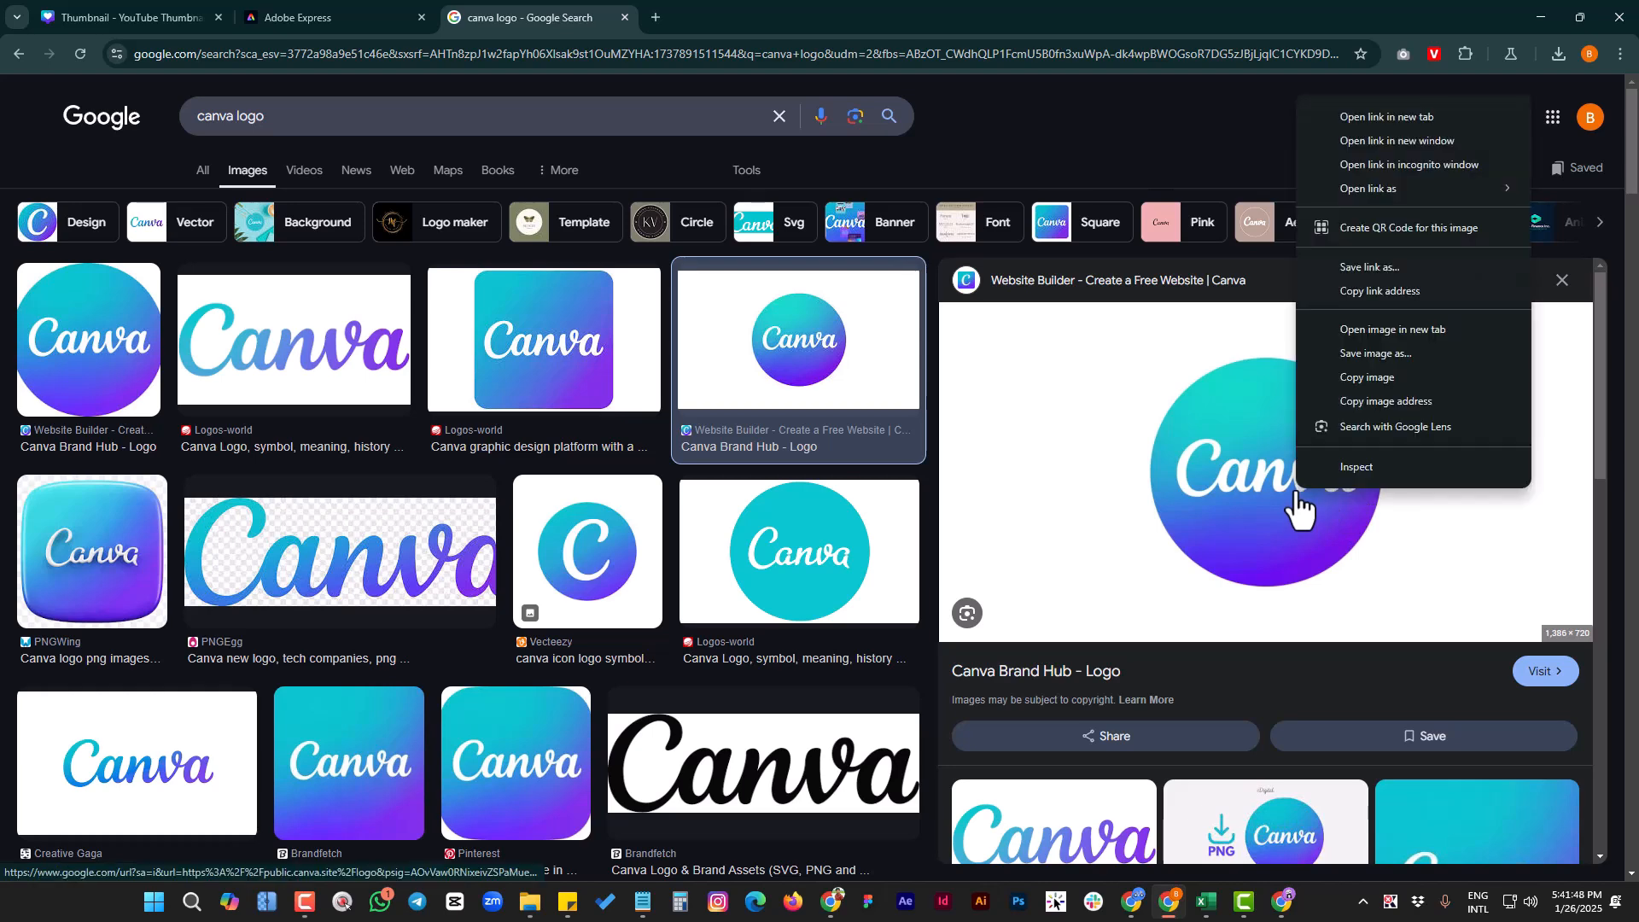
{"action": "left_click", "coordinate": [1390, 352]}
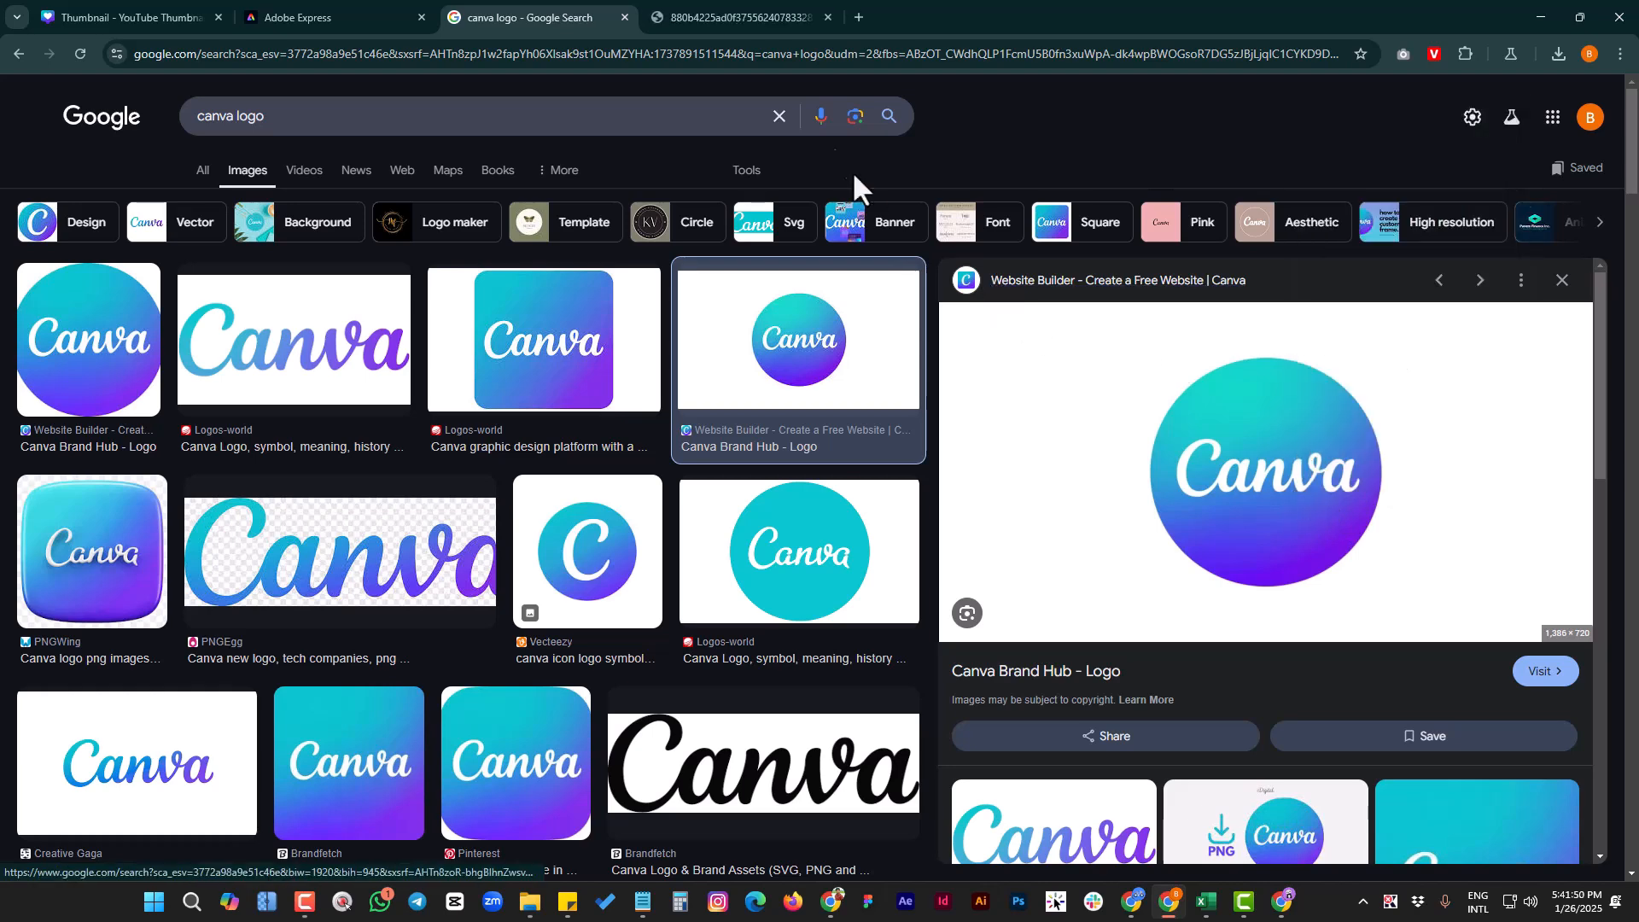
- Save the round Canva logo image as a JPG in the Downloads folder and close its browser tab
{"action": "left_click", "coordinate": [739, 12]}
{"action": "right_click", "coordinate": [894, 392]}
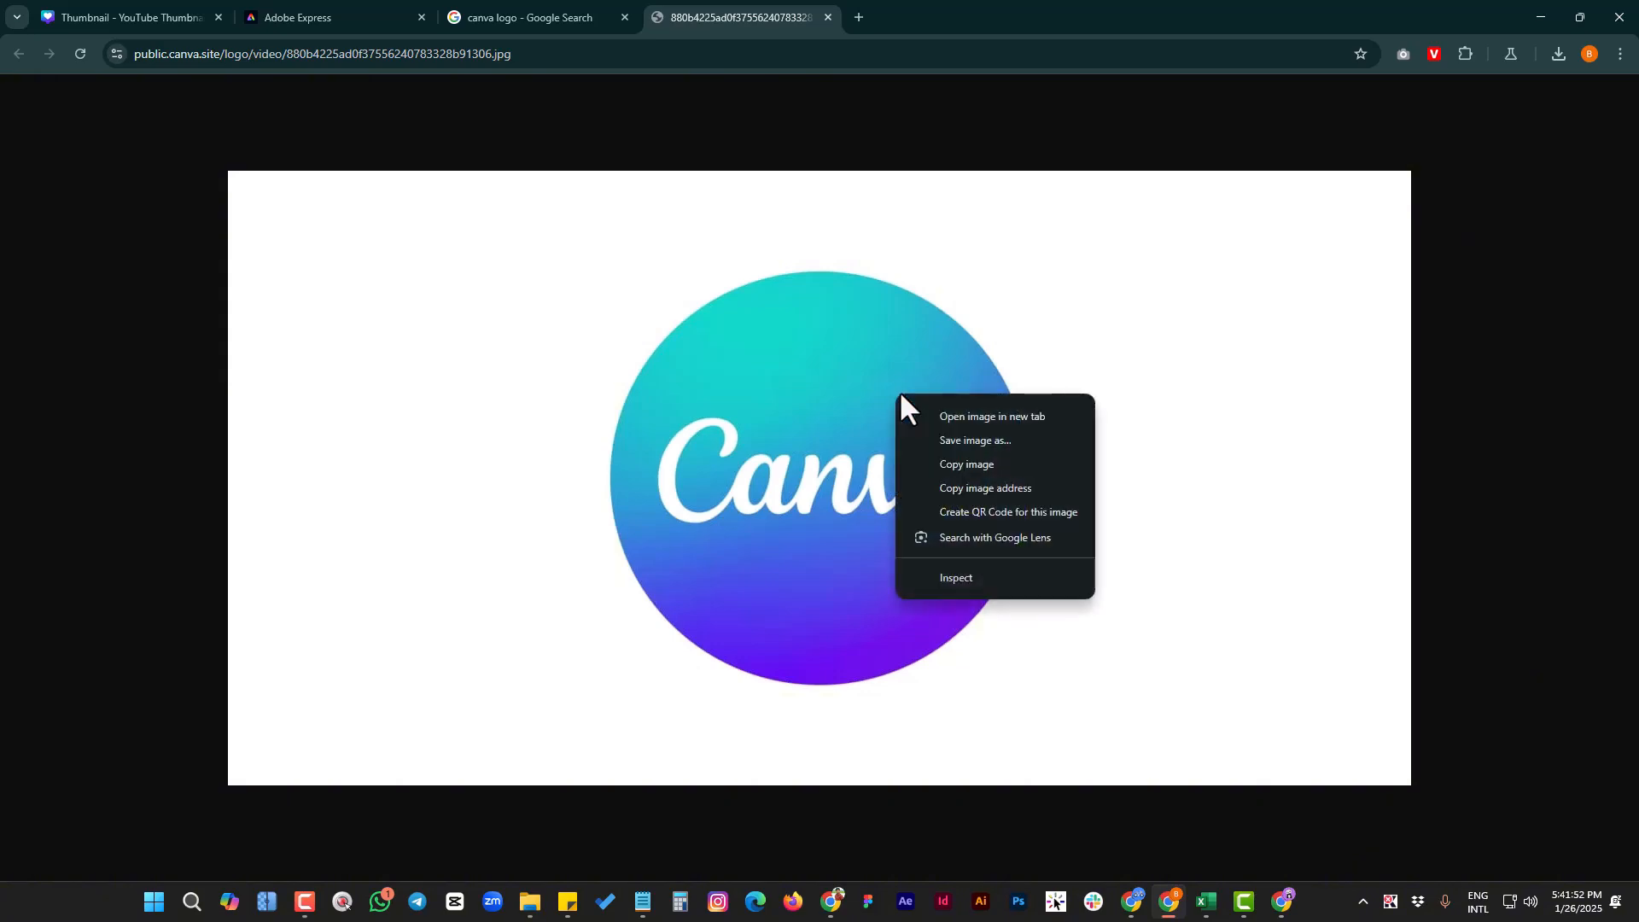
{"action": "left_click", "coordinate": [994, 441]}
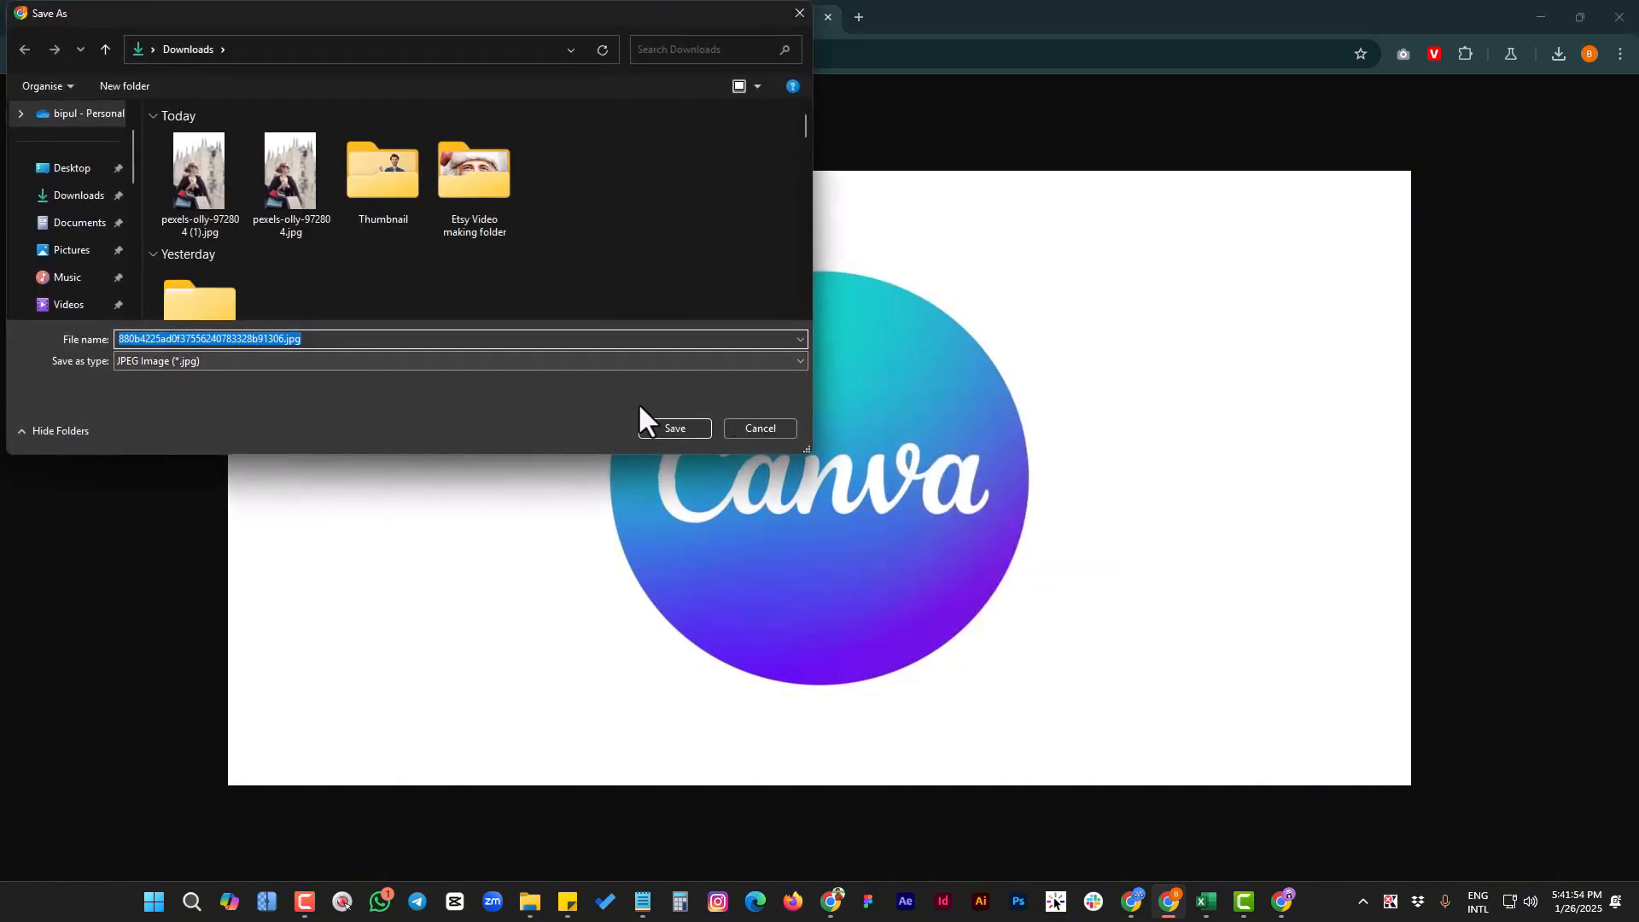
{"action": "left_click", "coordinate": [656, 426]}
{"action": "middle_click", "coordinate": [685, 26]}
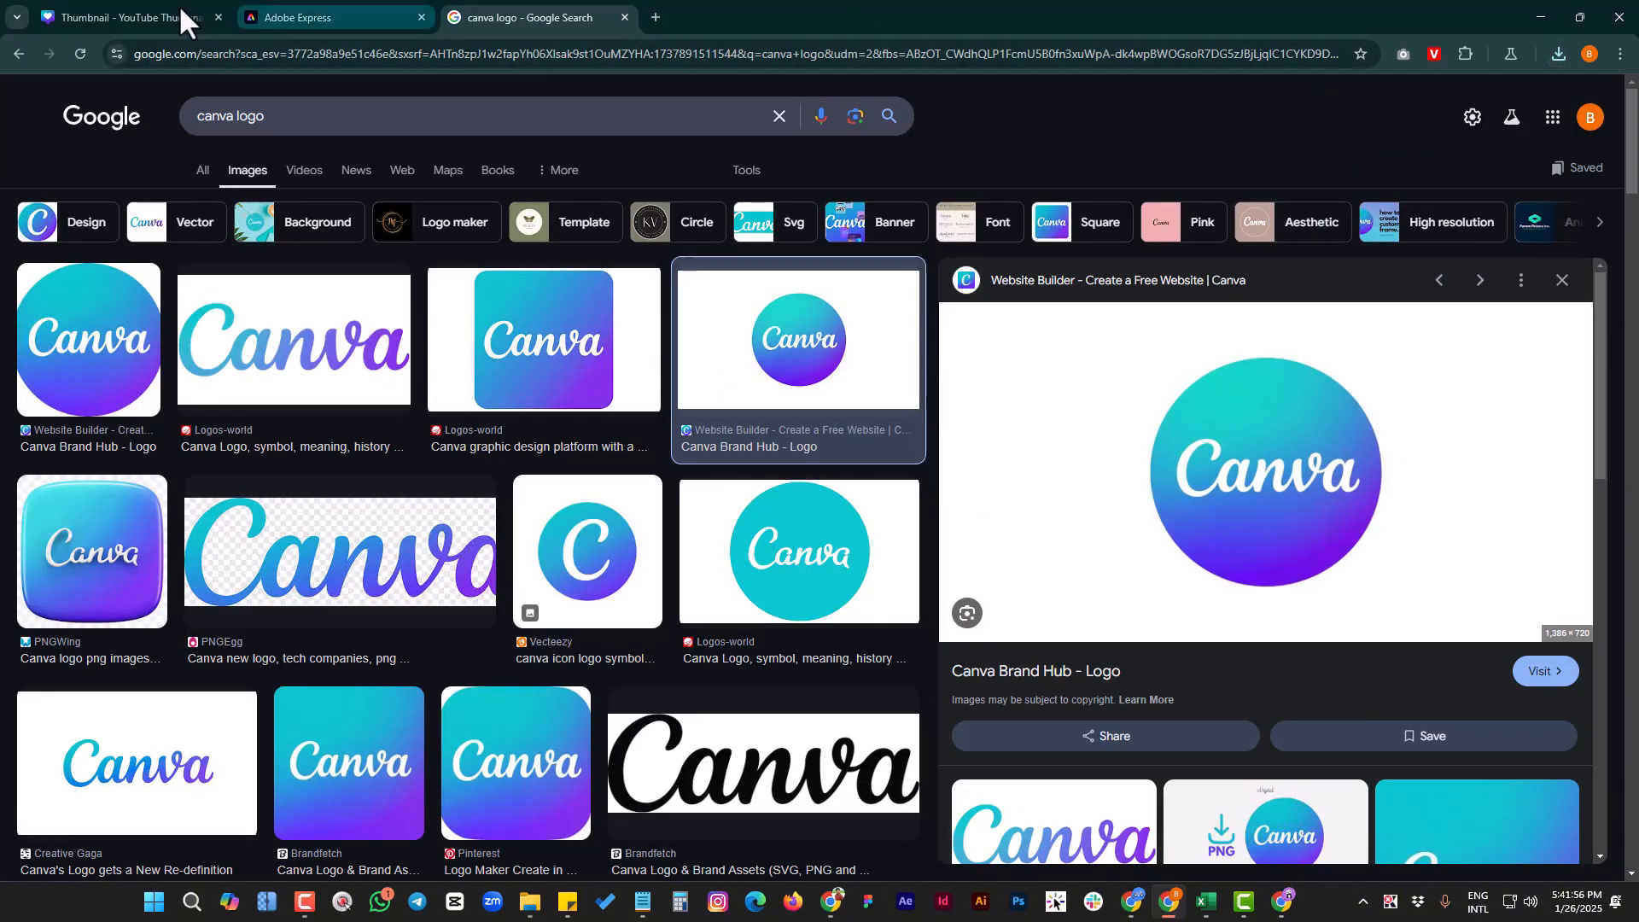
- Switch to Adobe Express and remove the background of the round Canva logo JPG from the Downloads folder
{"action": "left_click", "coordinate": [176, 15]}
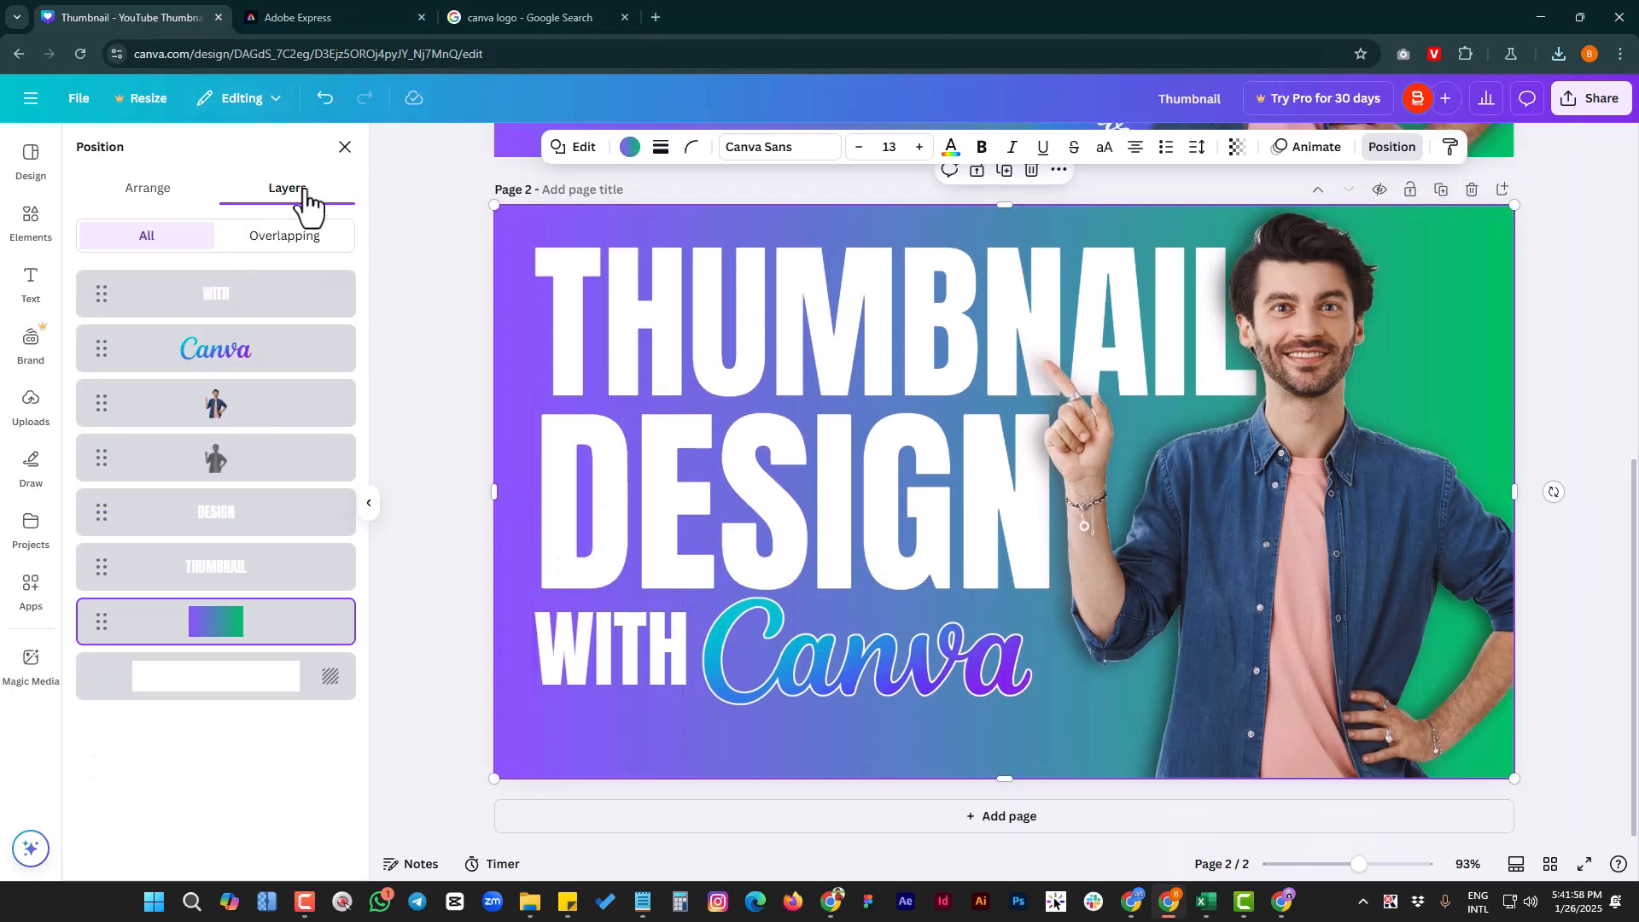
{"action": "left_click", "coordinate": [344, 148]}
{"action": "left_click", "coordinate": [325, 15]}
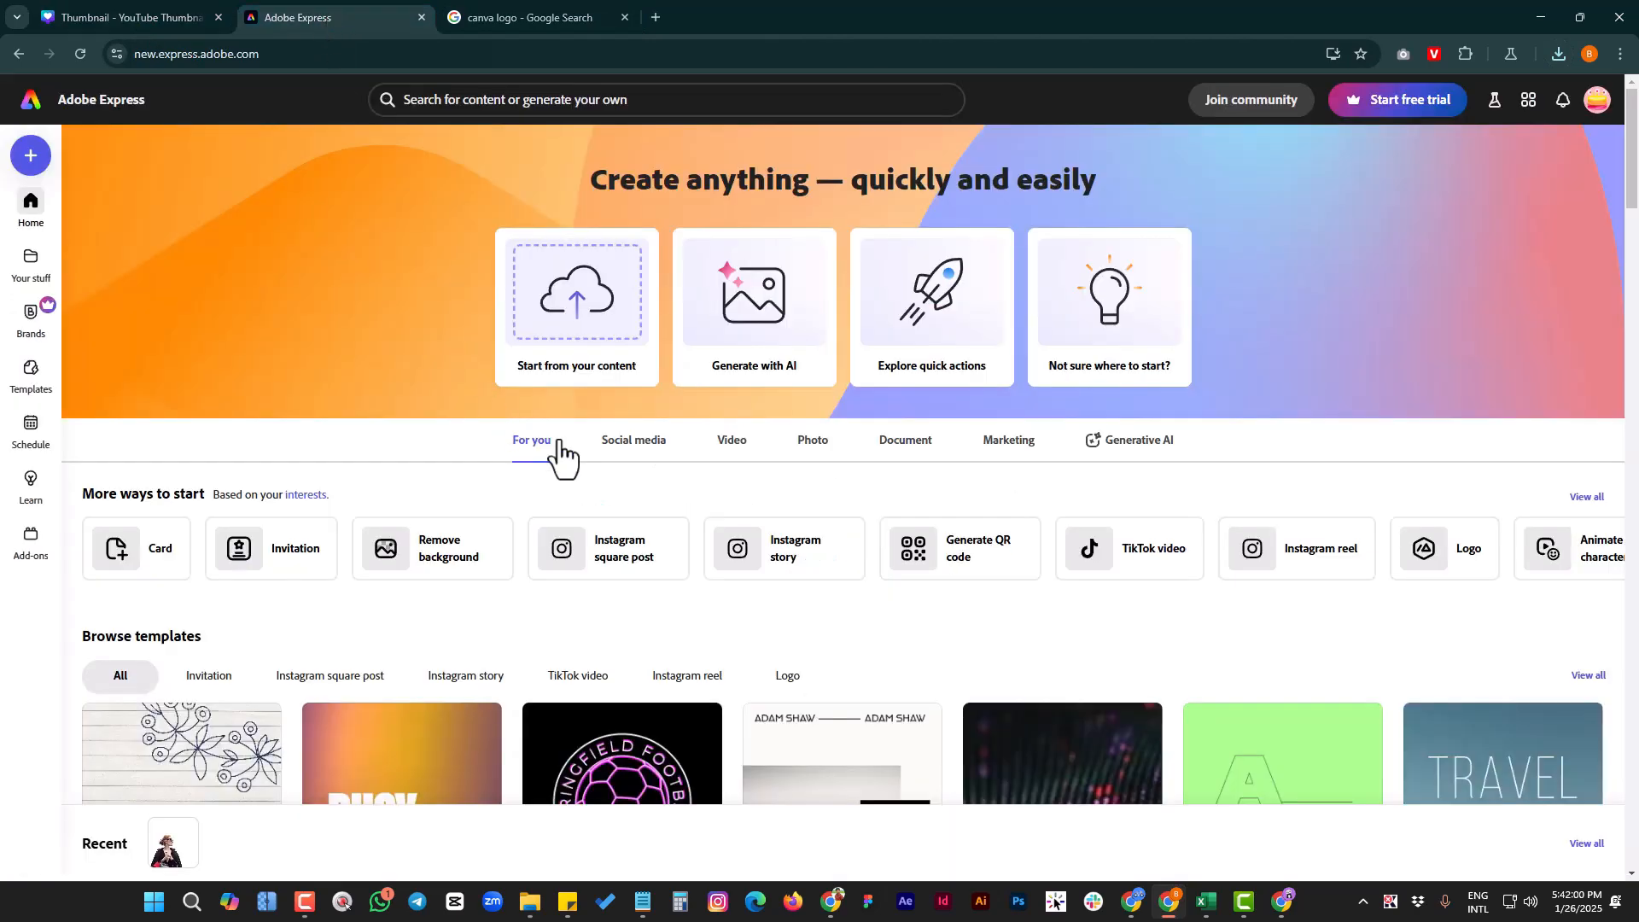
{"action": "left_click", "coordinate": [435, 554]}
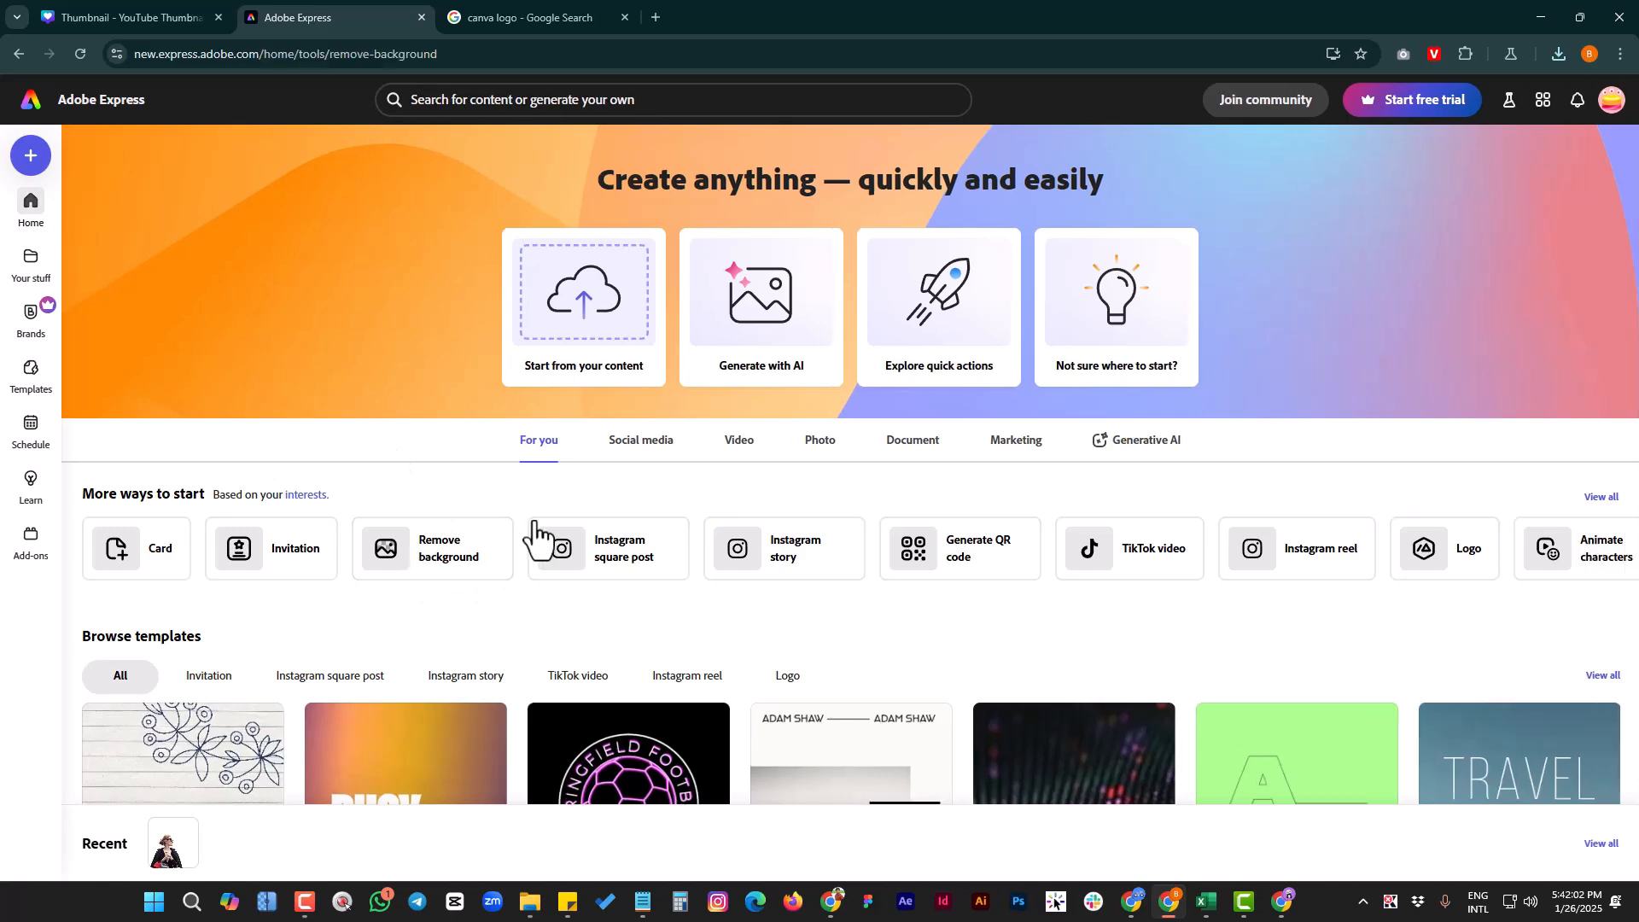
{"action": "left_click", "coordinate": [448, 464]}
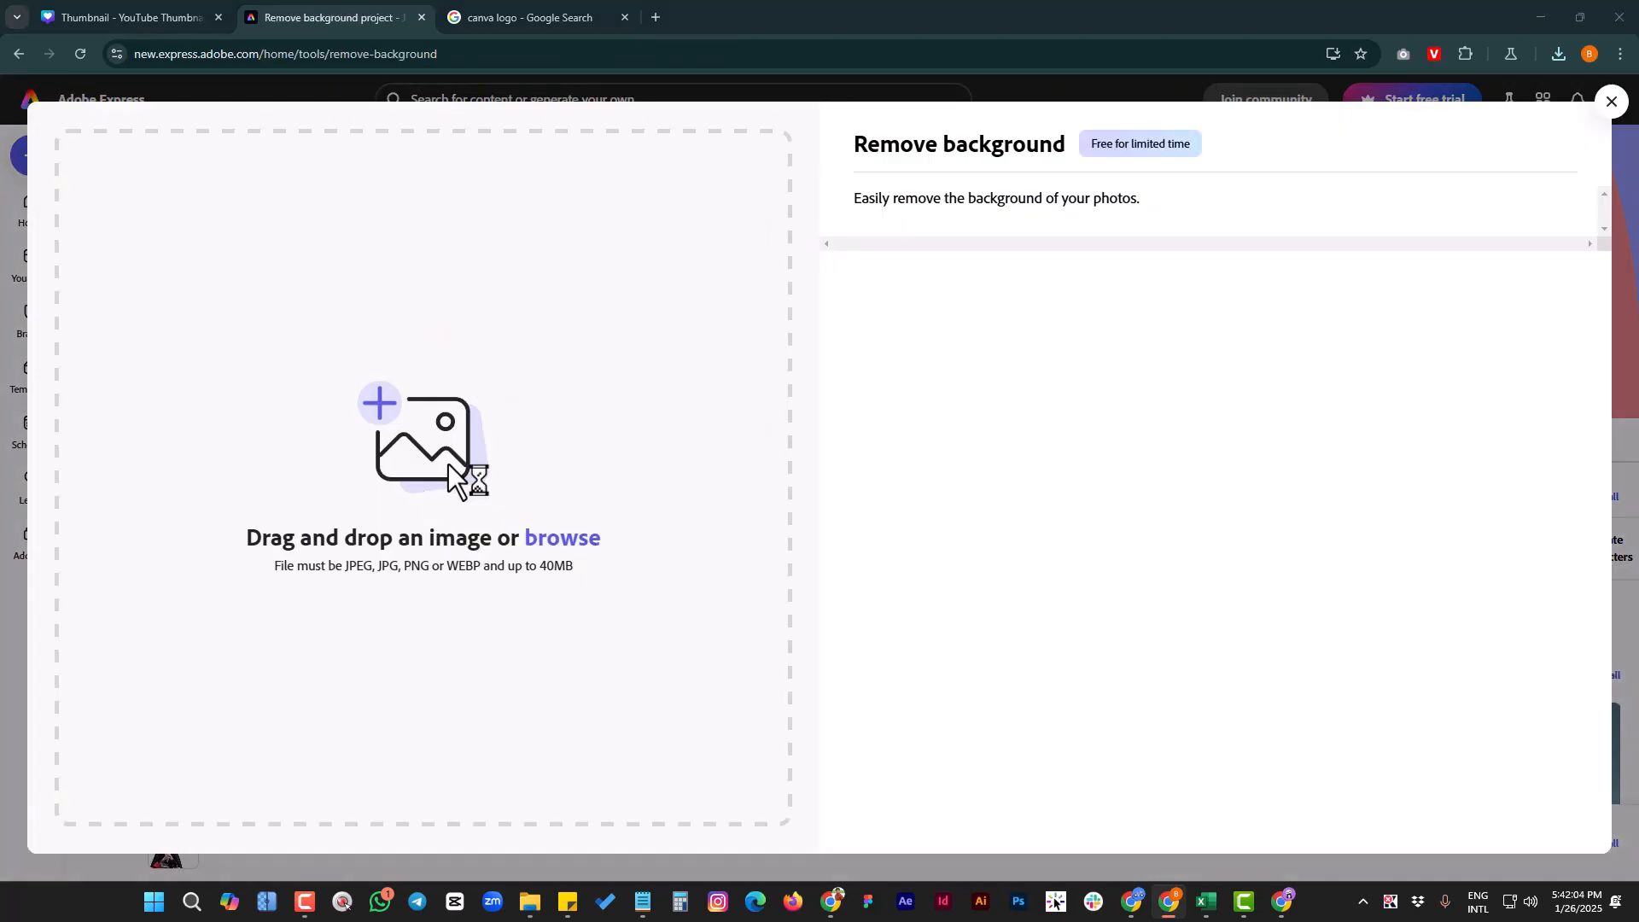
{"action": "left_click", "coordinate": [190, 49]}
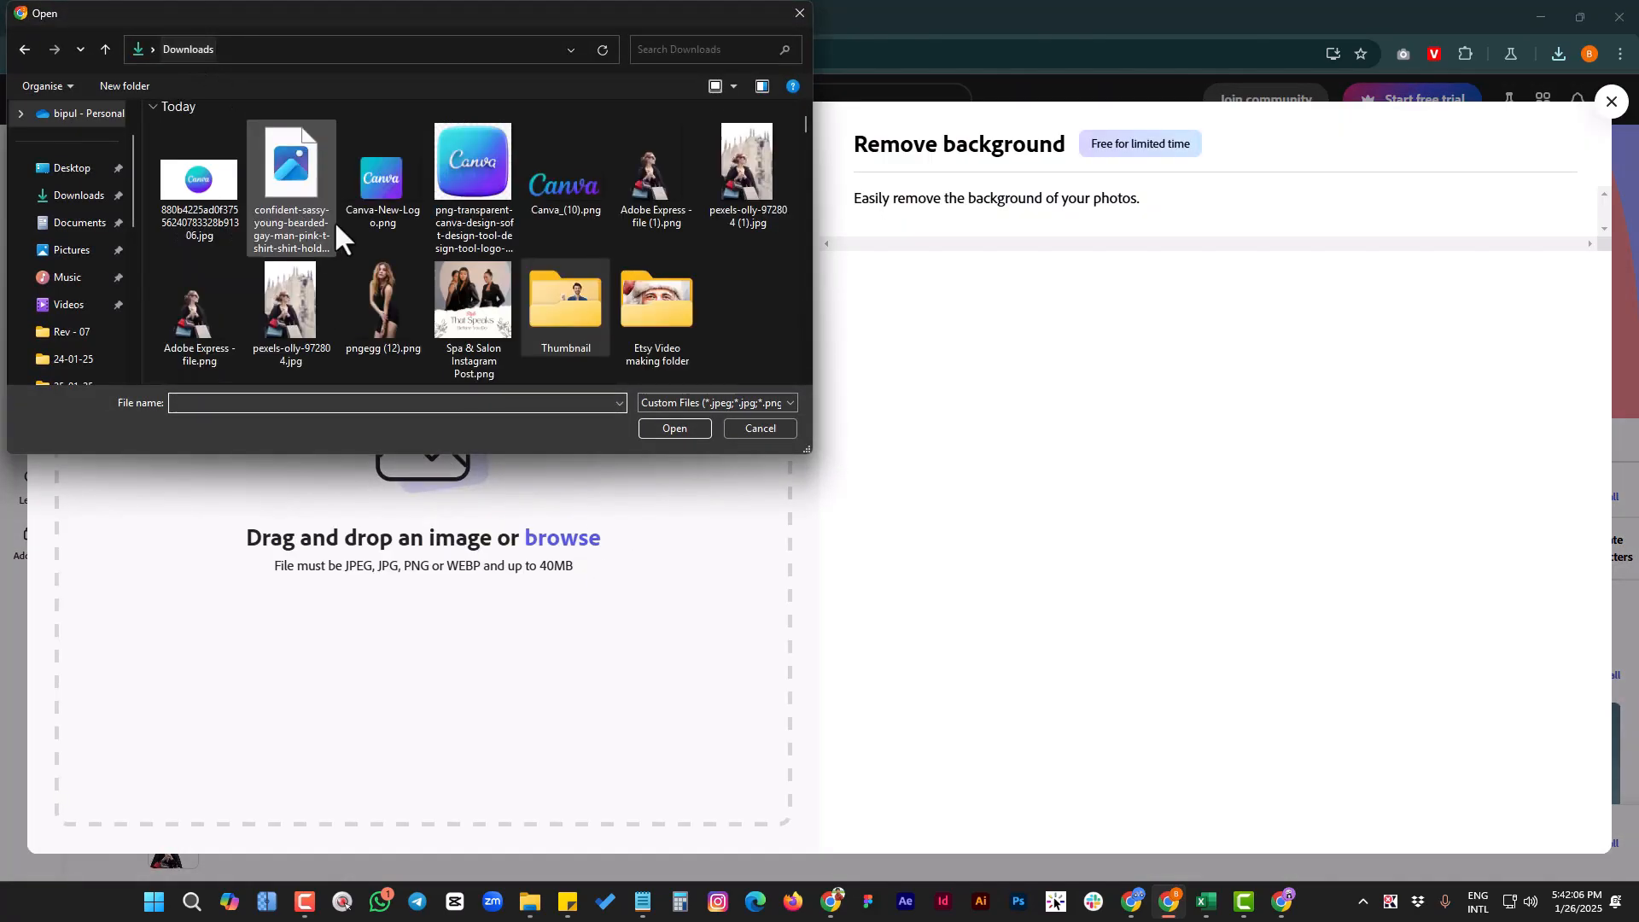
{"action": "double_click", "coordinate": [184, 191]}
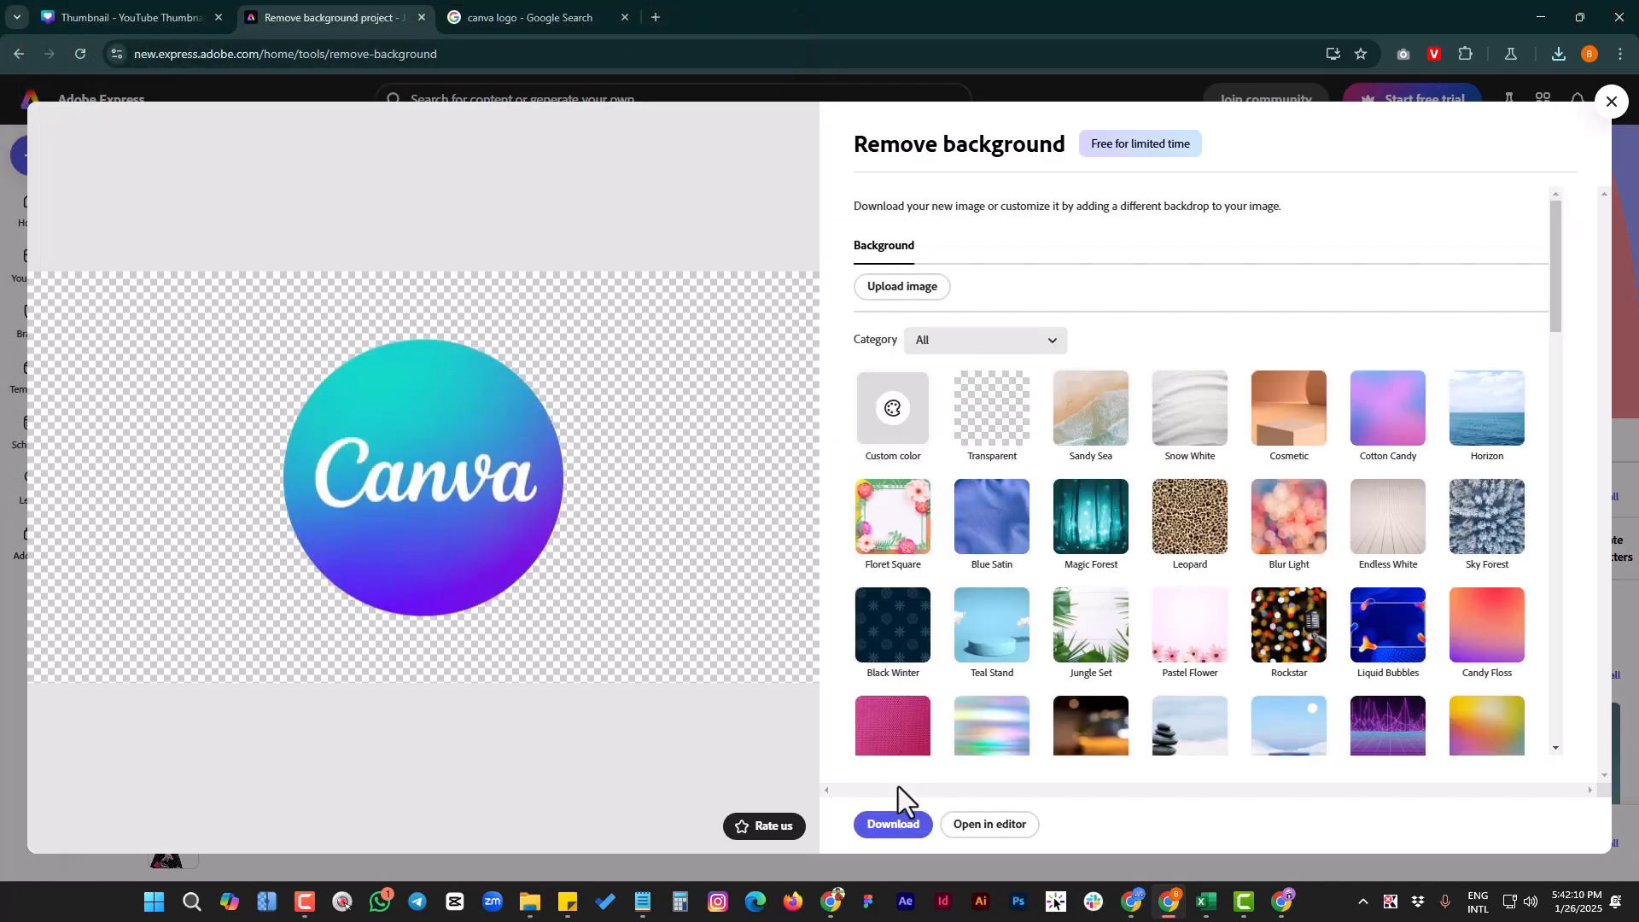
- Download the background-free round logo, close the background removal tool and switch back to the Canva thumbnail design
{"action": "left_click", "coordinate": [895, 825]}
{"action": "left_click", "coordinate": [1612, 102]}
{"action": "left_click", "coordinate": [153, 17]}
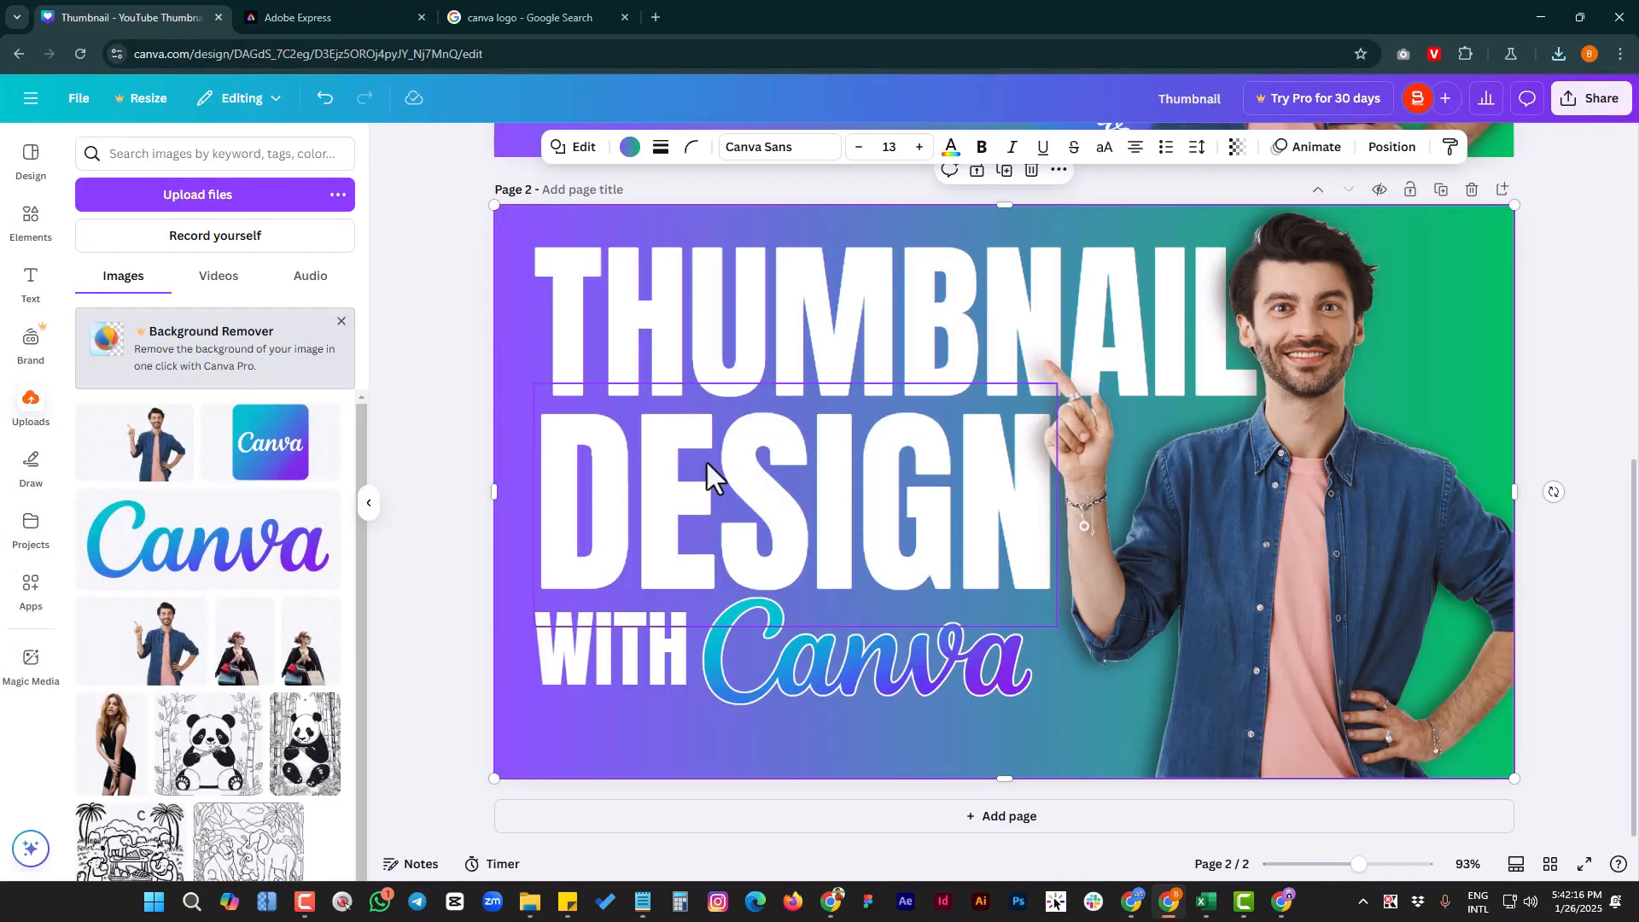
- Upload the background-free round logo and add it to page 2
{"action": "left_click", "coordinate": [228, 198]}
{"action": "double_click", "coordinate": [198, 182]}
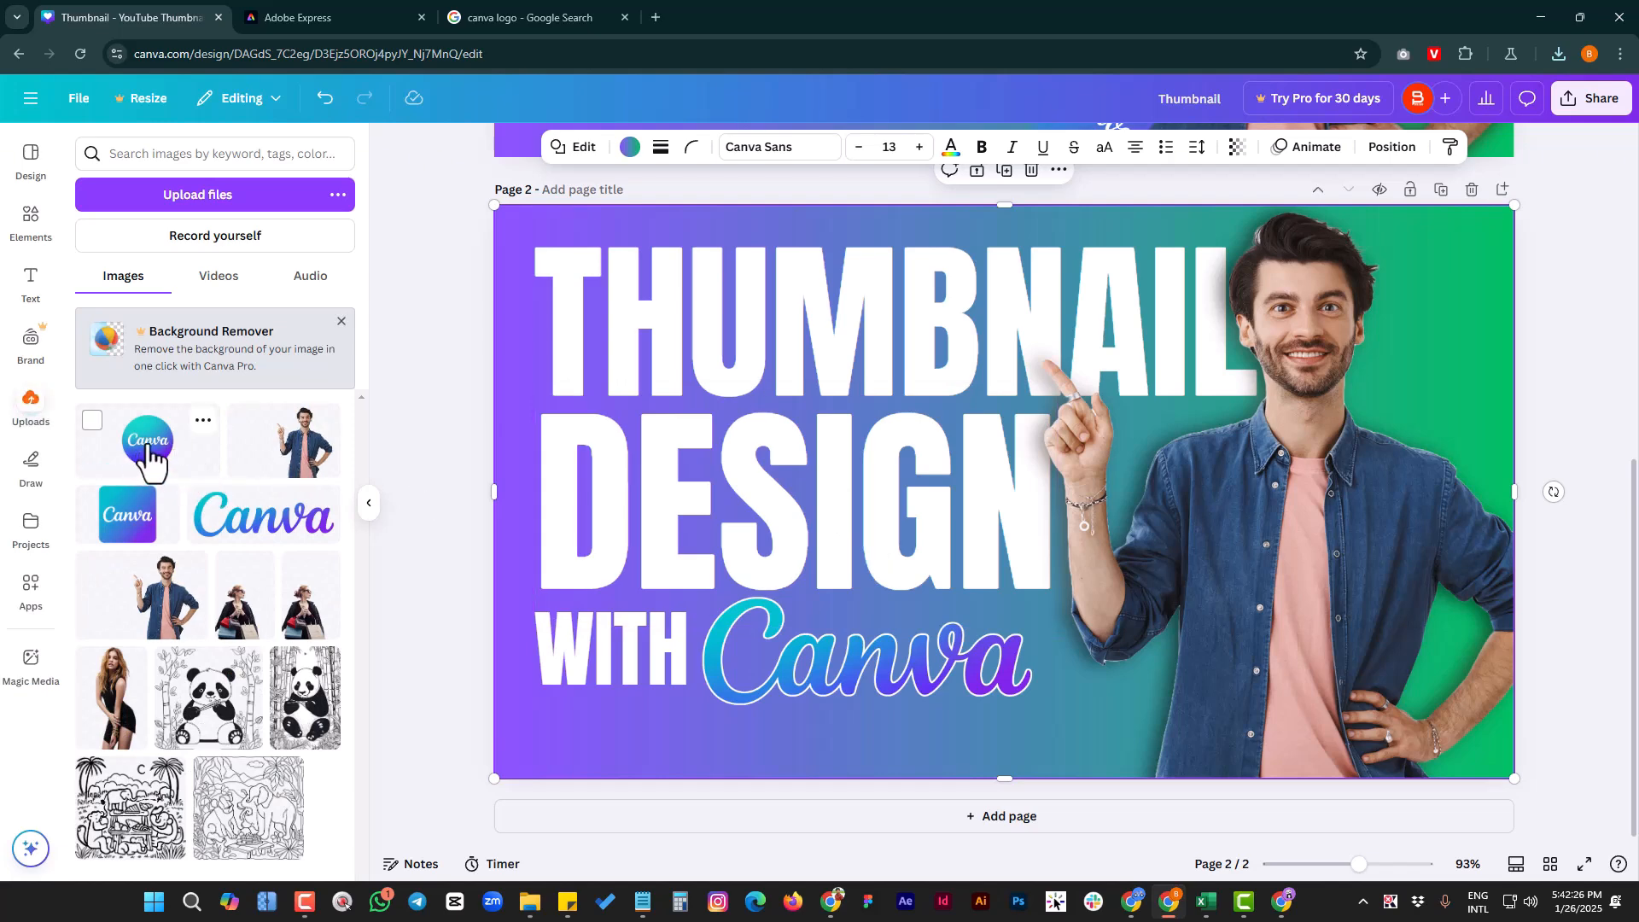
{"action": "left_click", "coordinate": [148, 452]}
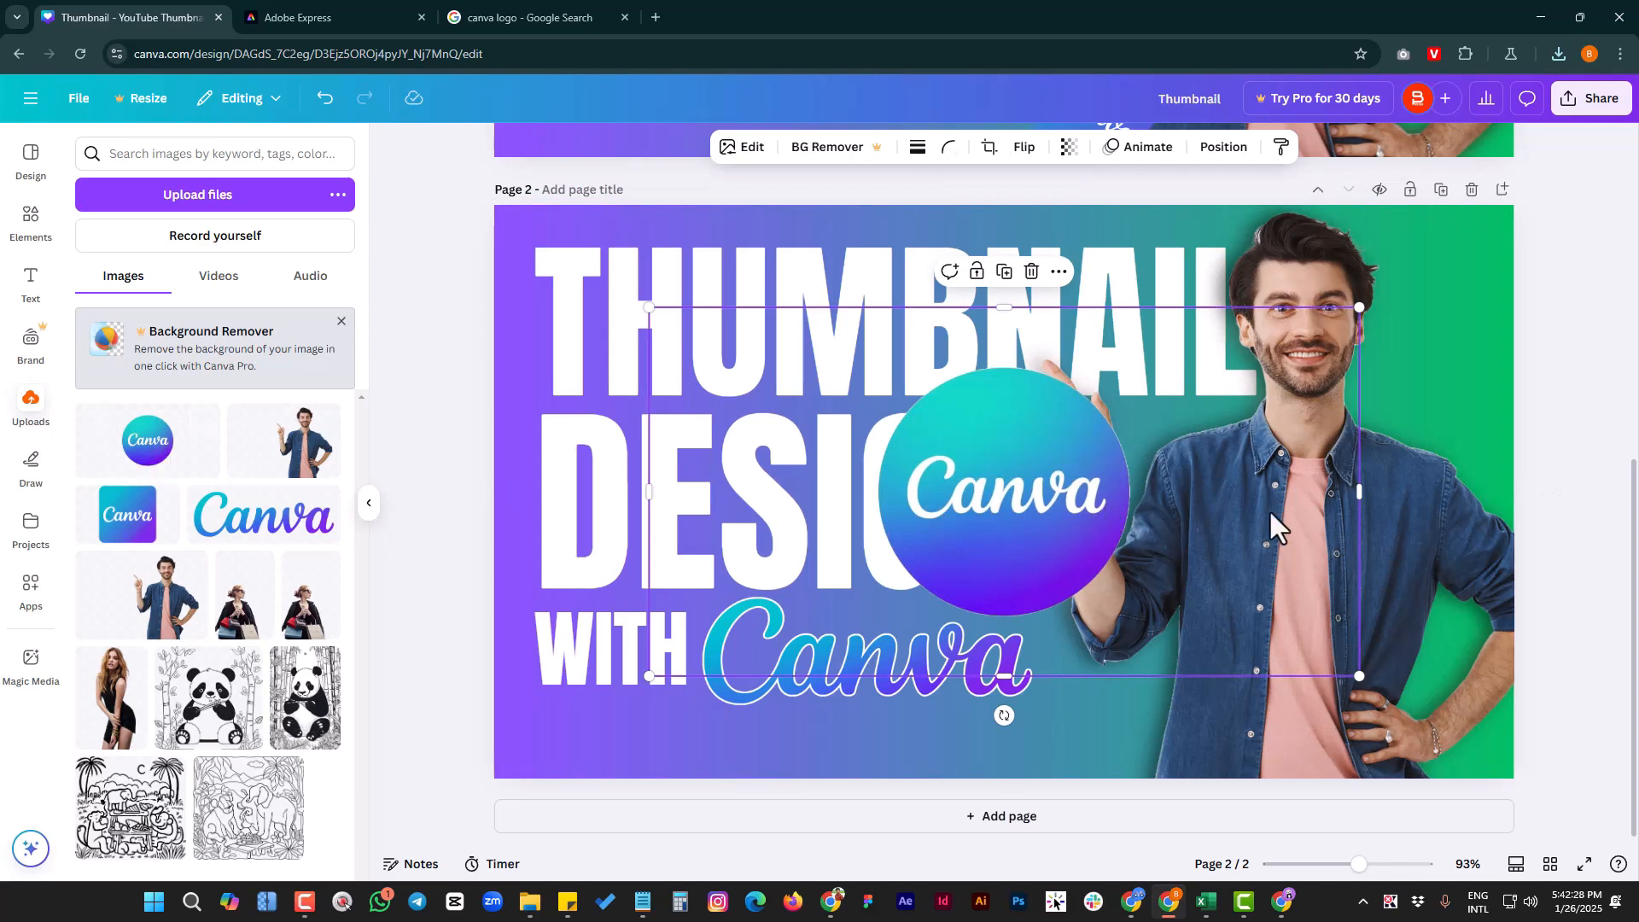
- Crop the empty margins on all four sides of the round logo and move it over the THUMBNAIL DESIGN text
{"action": "left_click_drag", "start_coordinate": [1359, 491], "coordinate": [1150, 491]}
{"action": "left_click_drag", "start_coordinate": [653, 490], "coordinate": [868, 491]}
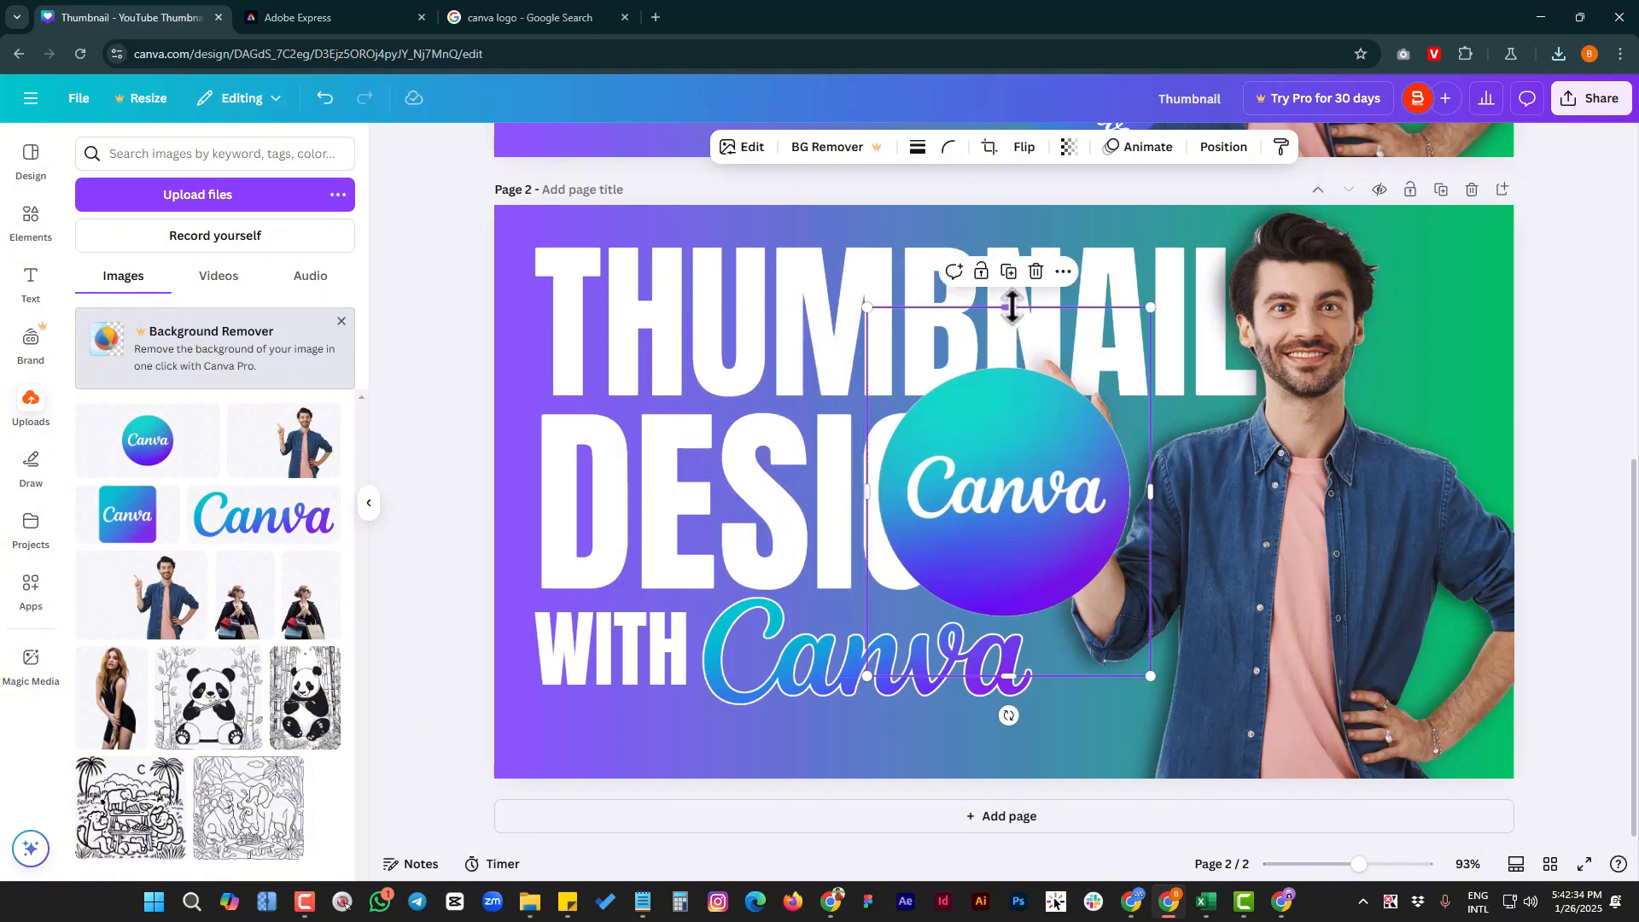
{"action": "left_click_drag", "start_coordinate": [1010, 309], "coordinate": [1010, 356]}
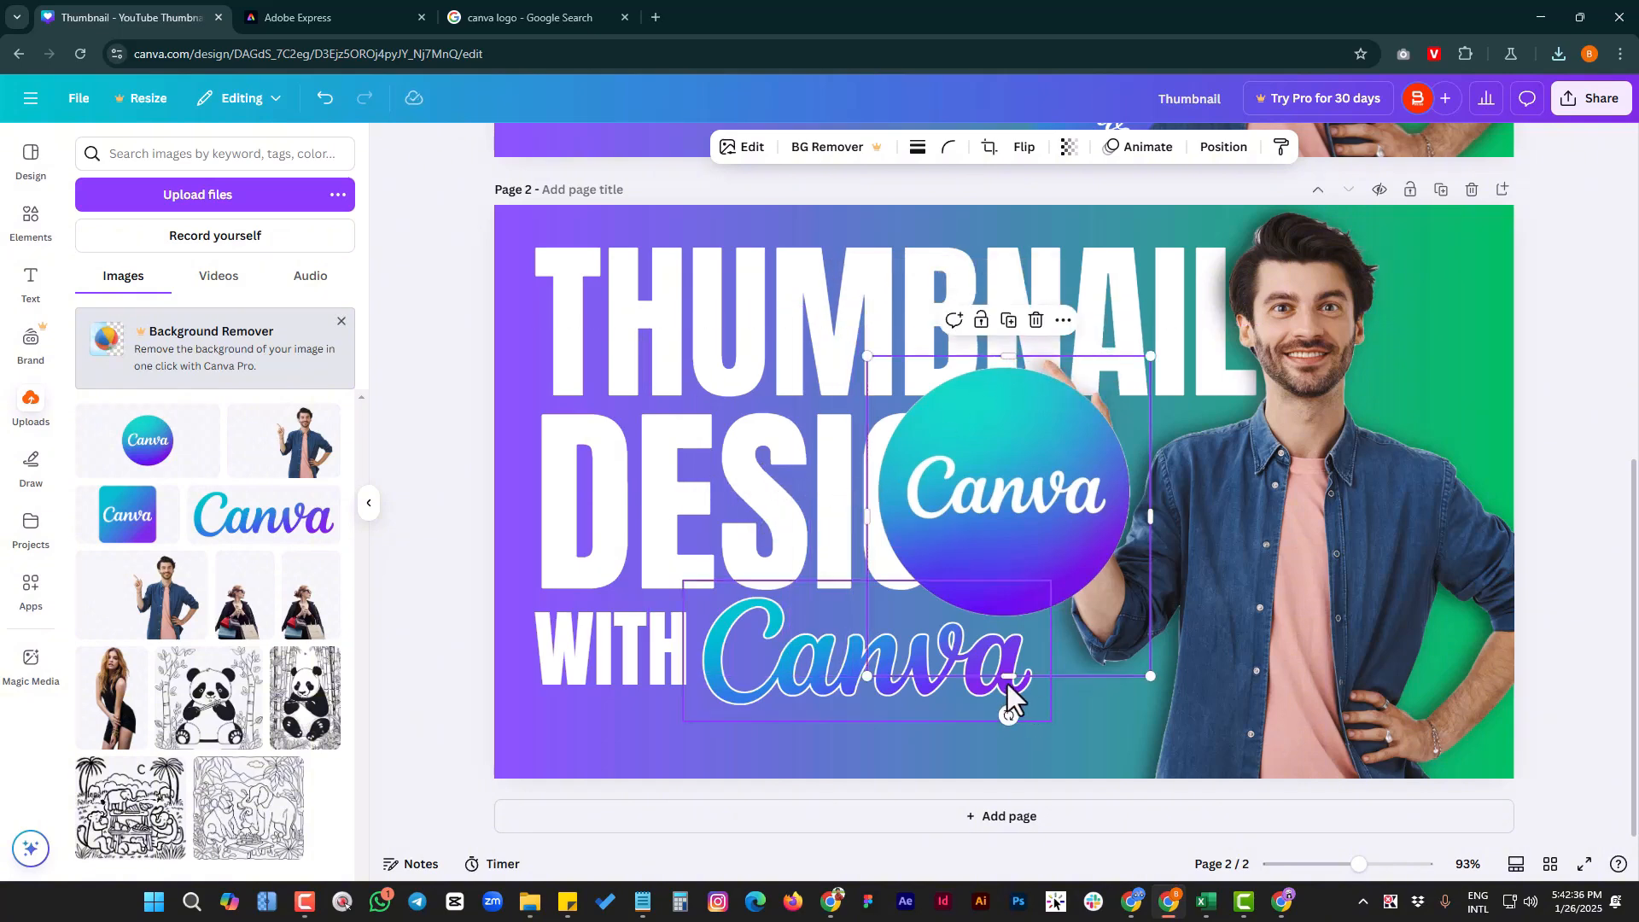
{"action": "left_click_drag", "start_coordinate": [1009, 678], "coordinate": [1018, 628]}
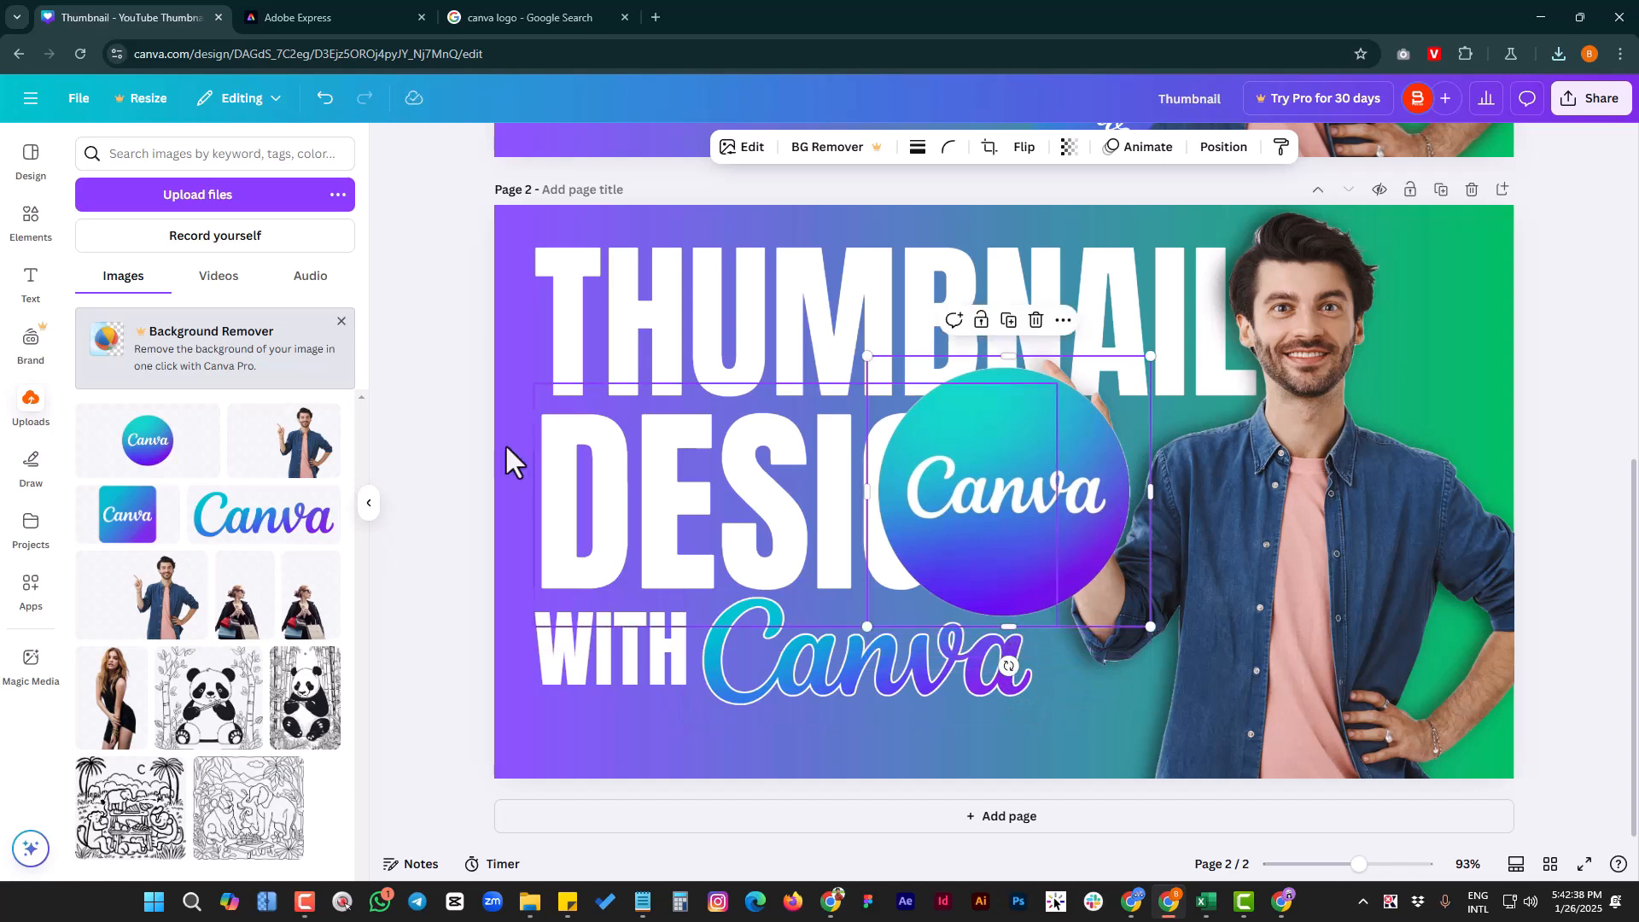
{"action": "left_click_drag", "start_coordinate": [1061, 517], "coordinate": [809, 485]}
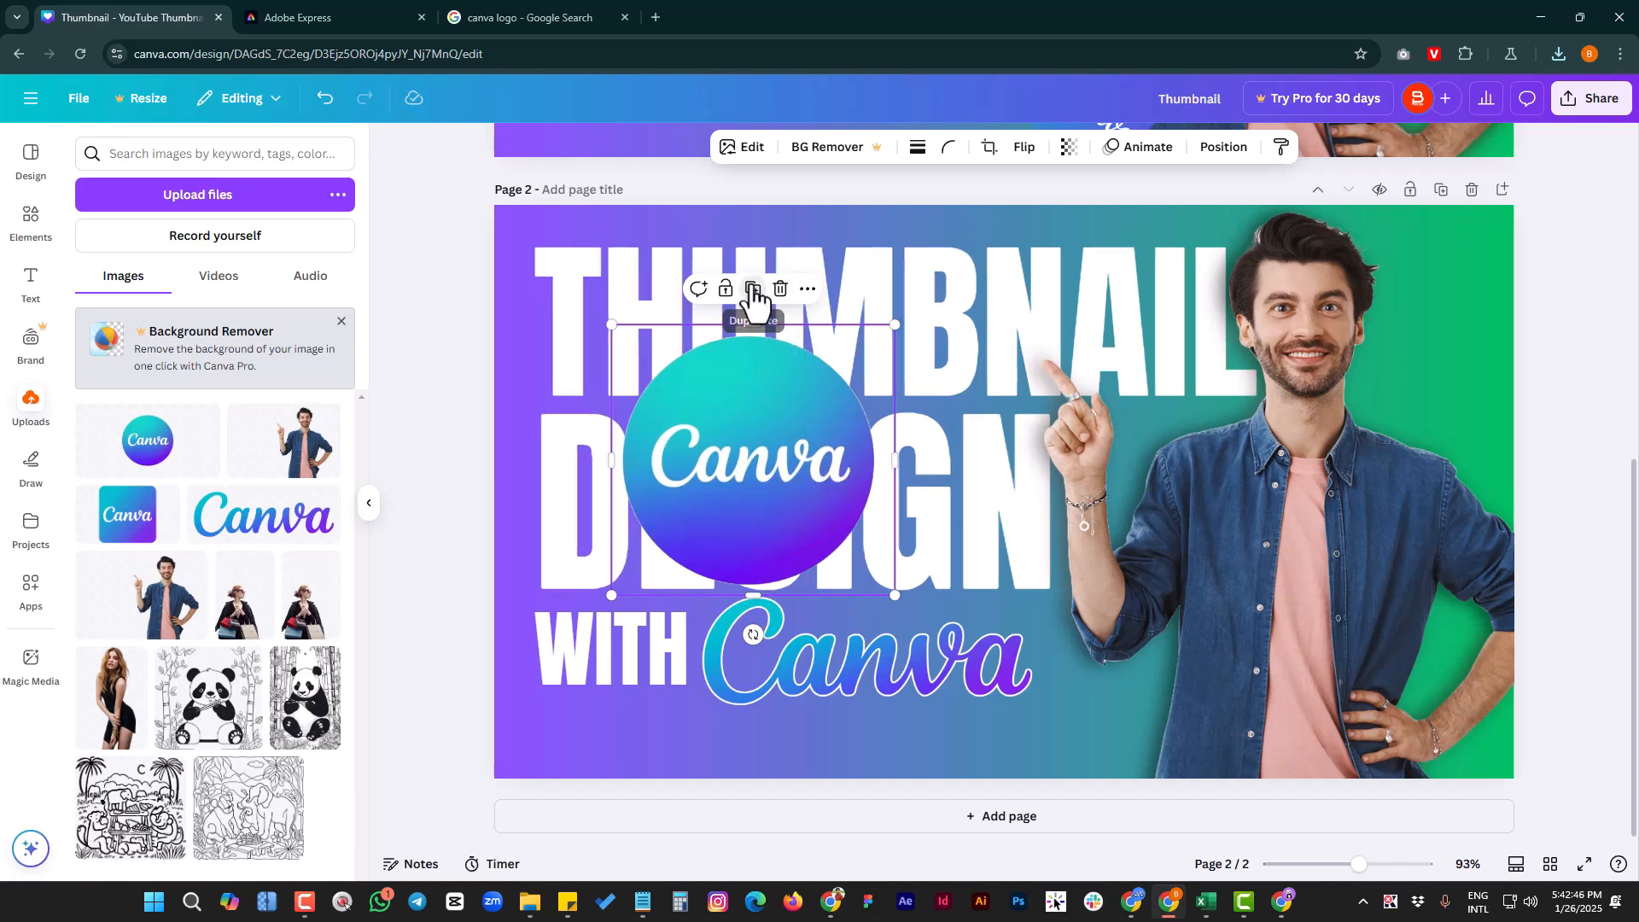
- Blur a duplicate of the round logo as a whole image at intensity 35 and place it behind the sharp logo
{"action": "left_click_drag", "start_coordinate": [787, 471], "coordinate": [779, 459]}
{"action": "left_click", "coordinate": [741, 150]}
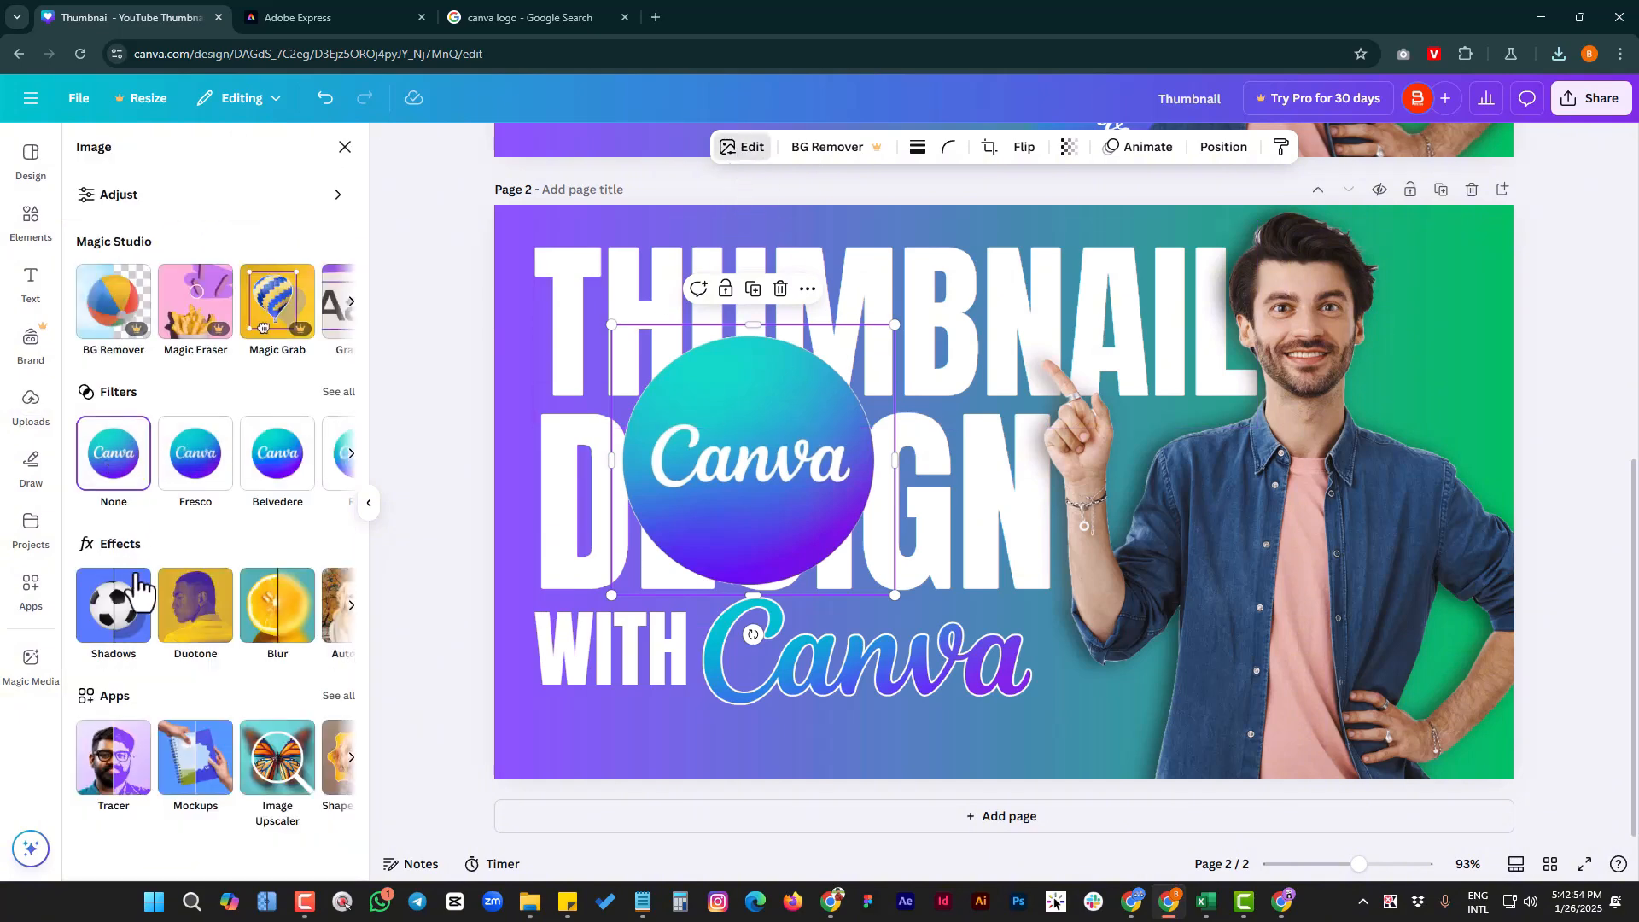
{"action": "left_click", "coordinate": [285, 632]}
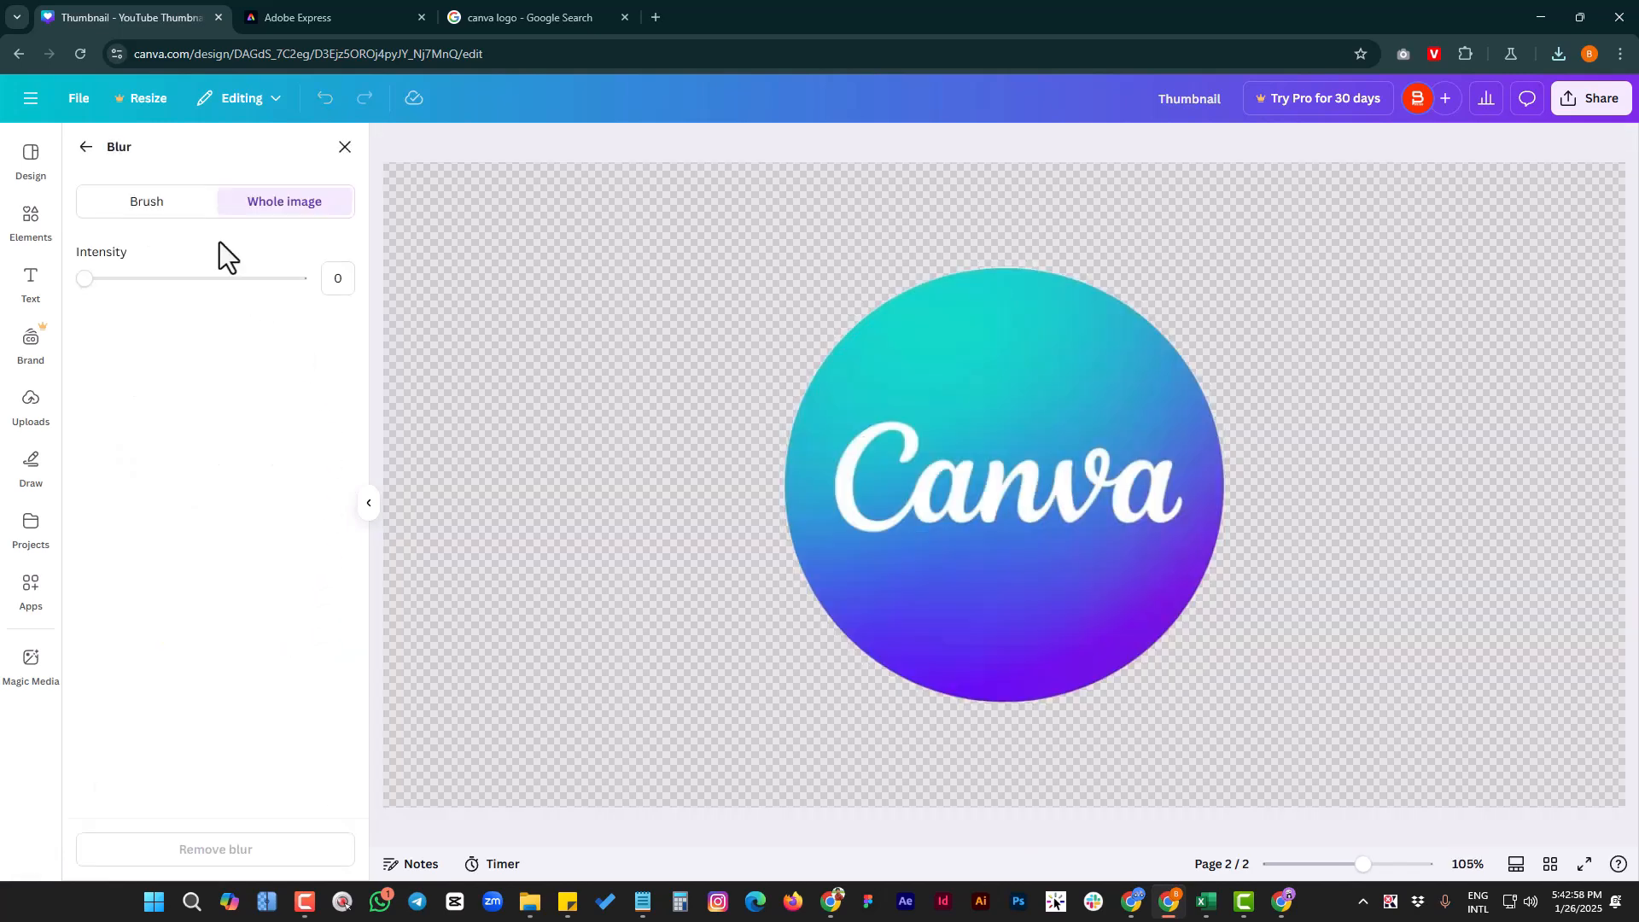
{"action": "left_click_drag", "start_coordinate": [84, 279], "coordinate": [164, 280]}
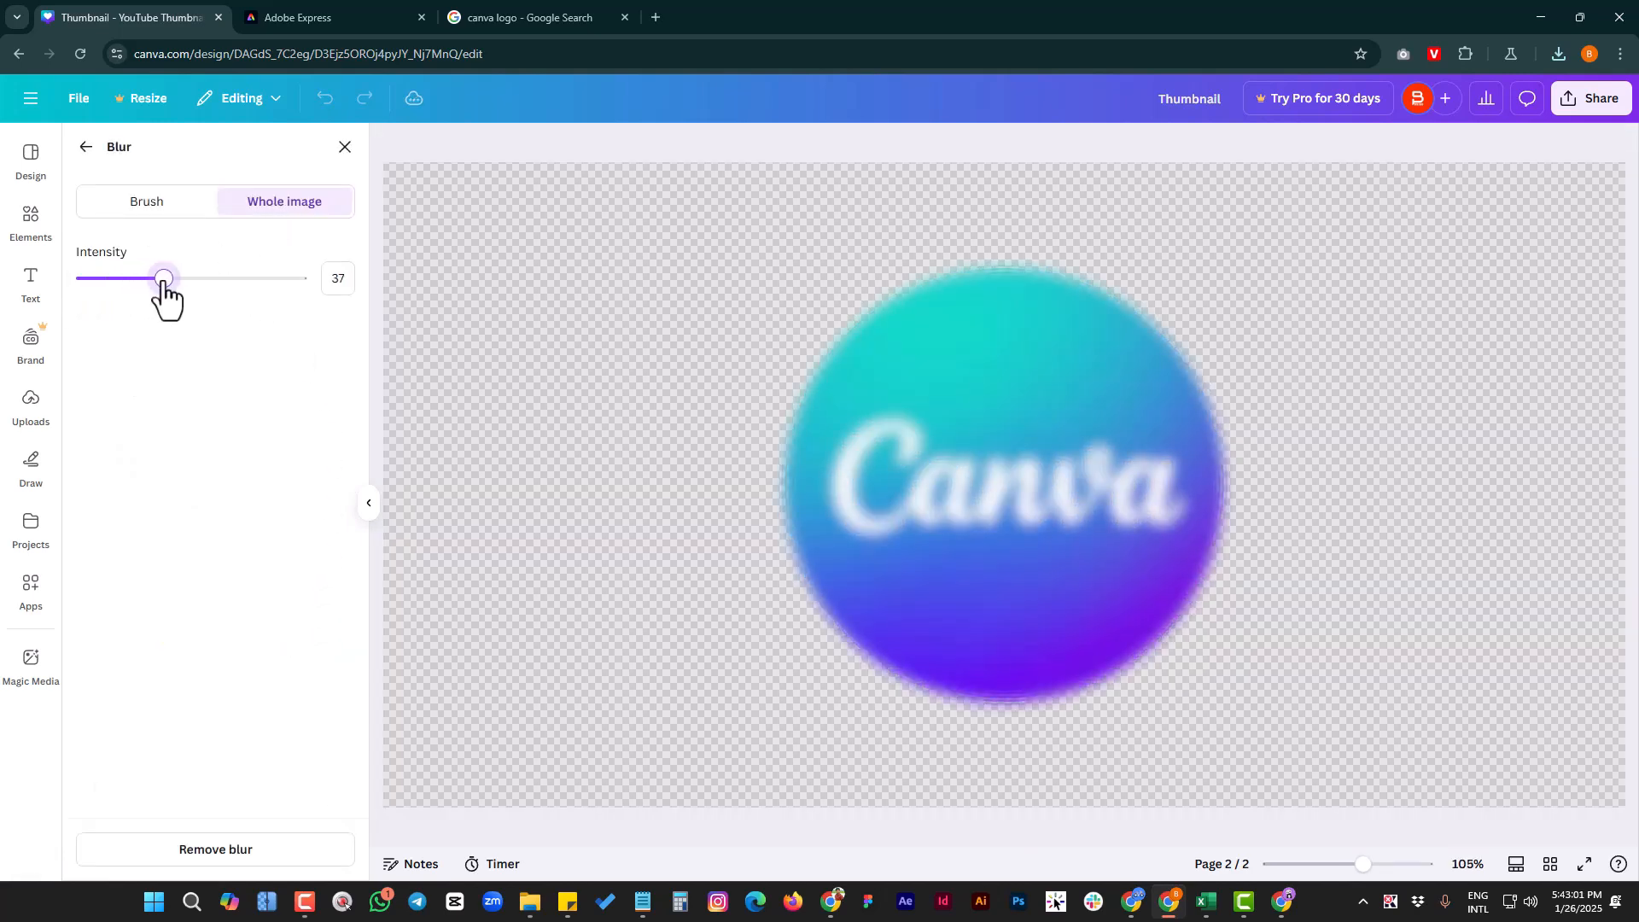
{"action": "left_click", "coordinate": [344, 287]}
{"action": "type", "text": "35"}
{"action": "key", "text": "Return"}
{"action": "left_click", "coordinate": [344, 148]}
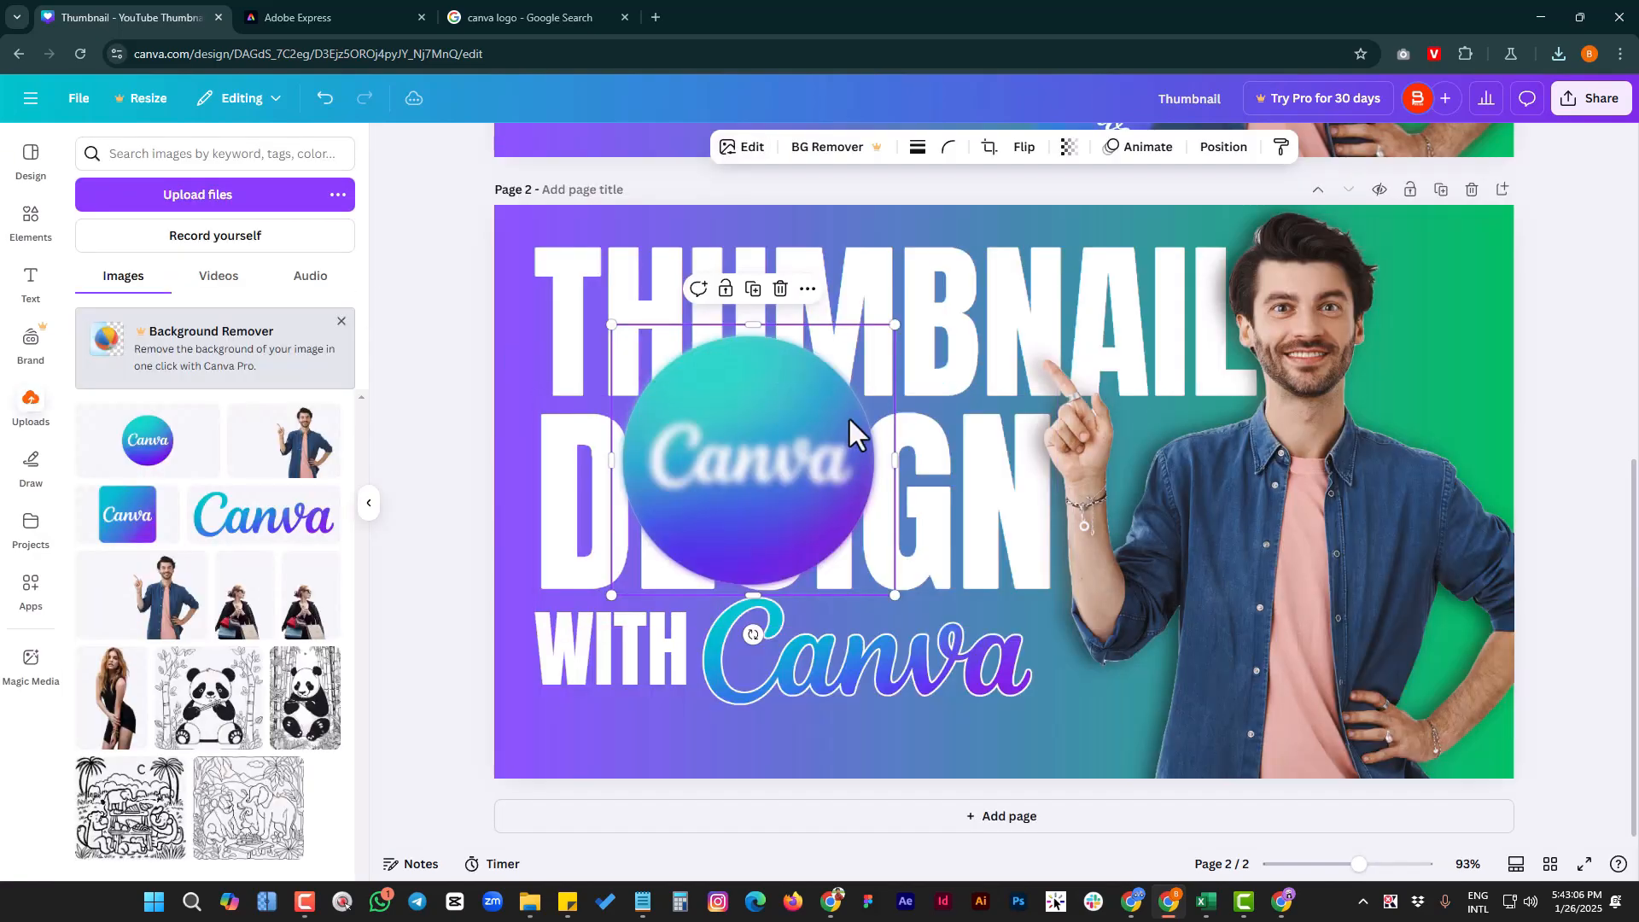
{"action": "key", "text": "ctrl+z"}
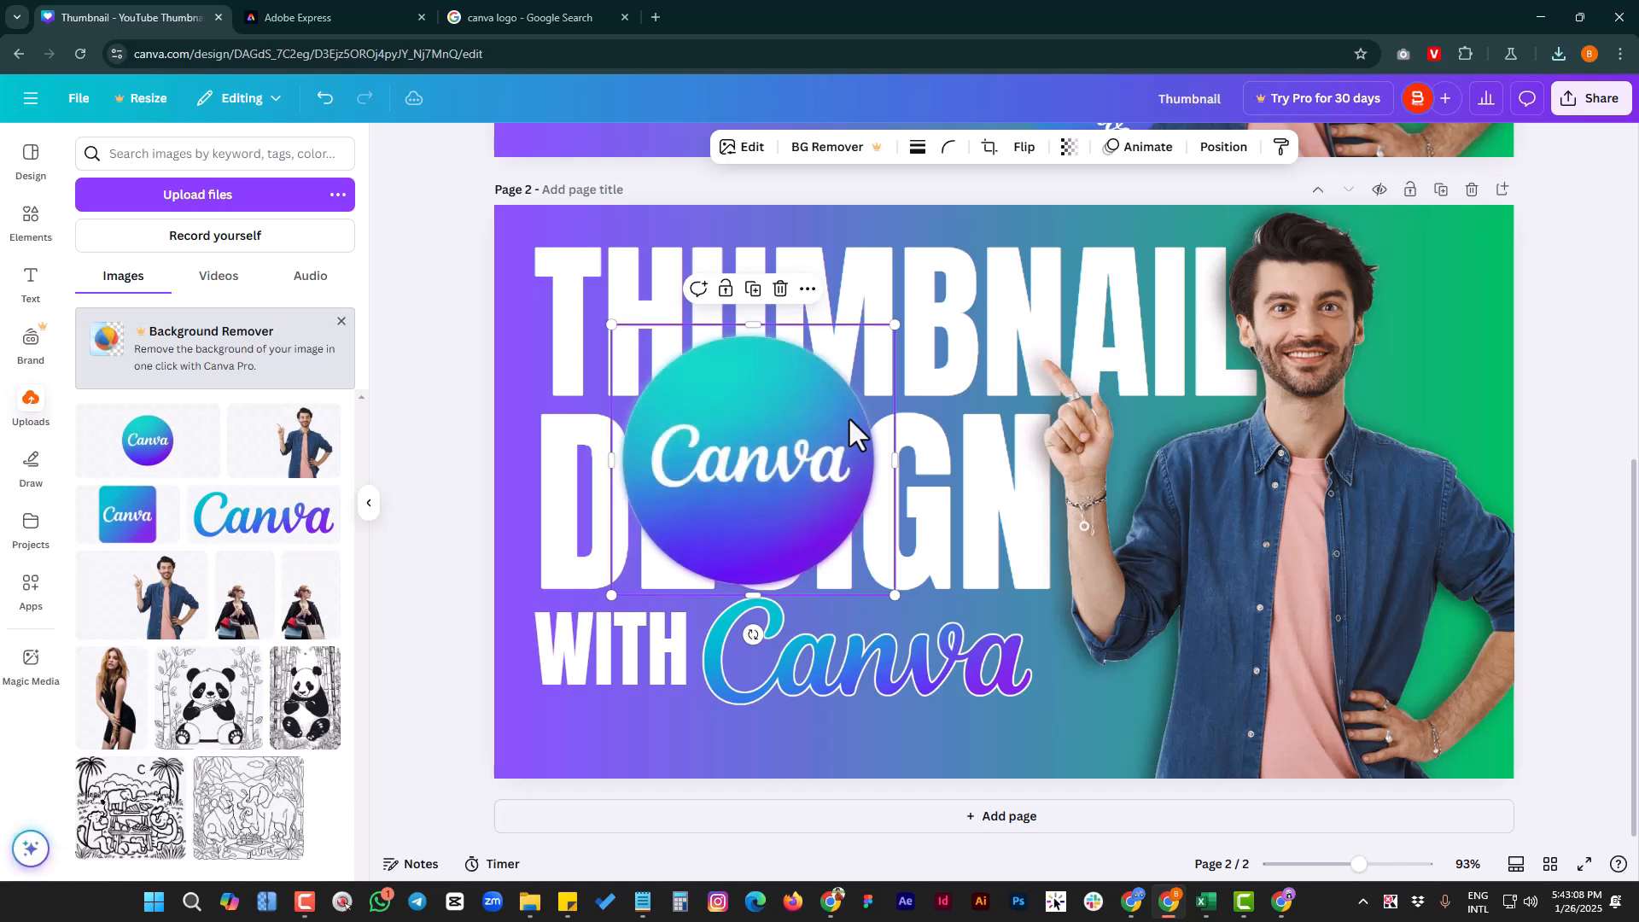
- Group the sharp round logo with its blurred copy
{"action": "left_click", "coordinate": [790, 457], "text": "shift"}
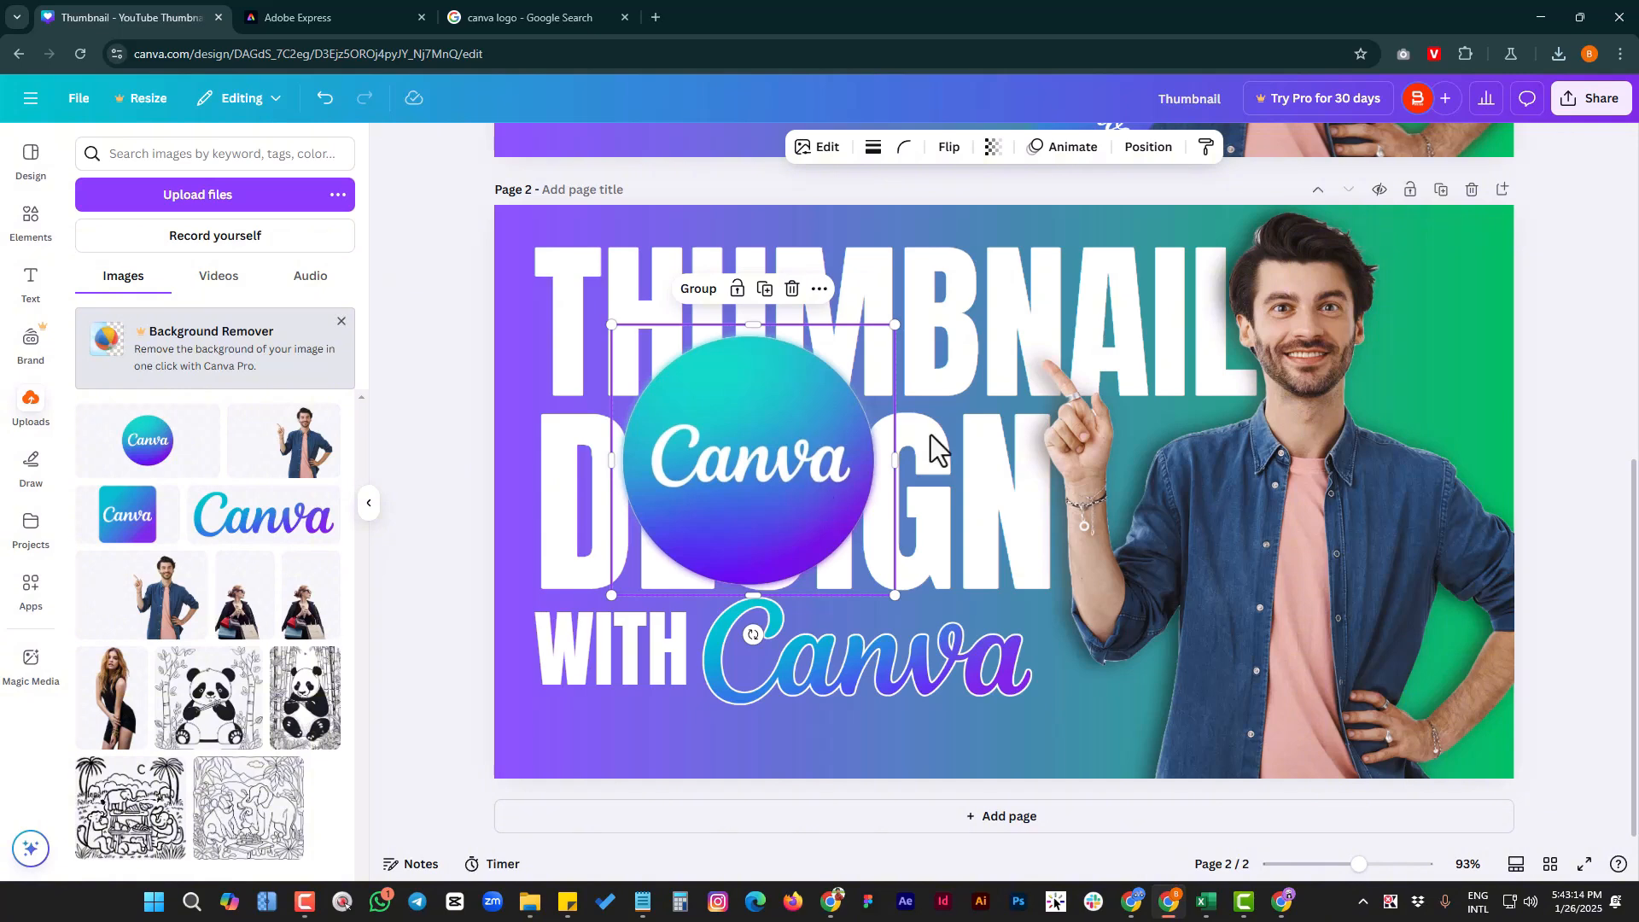
{"action": "left_click", "coordinate": [1148, 149]}
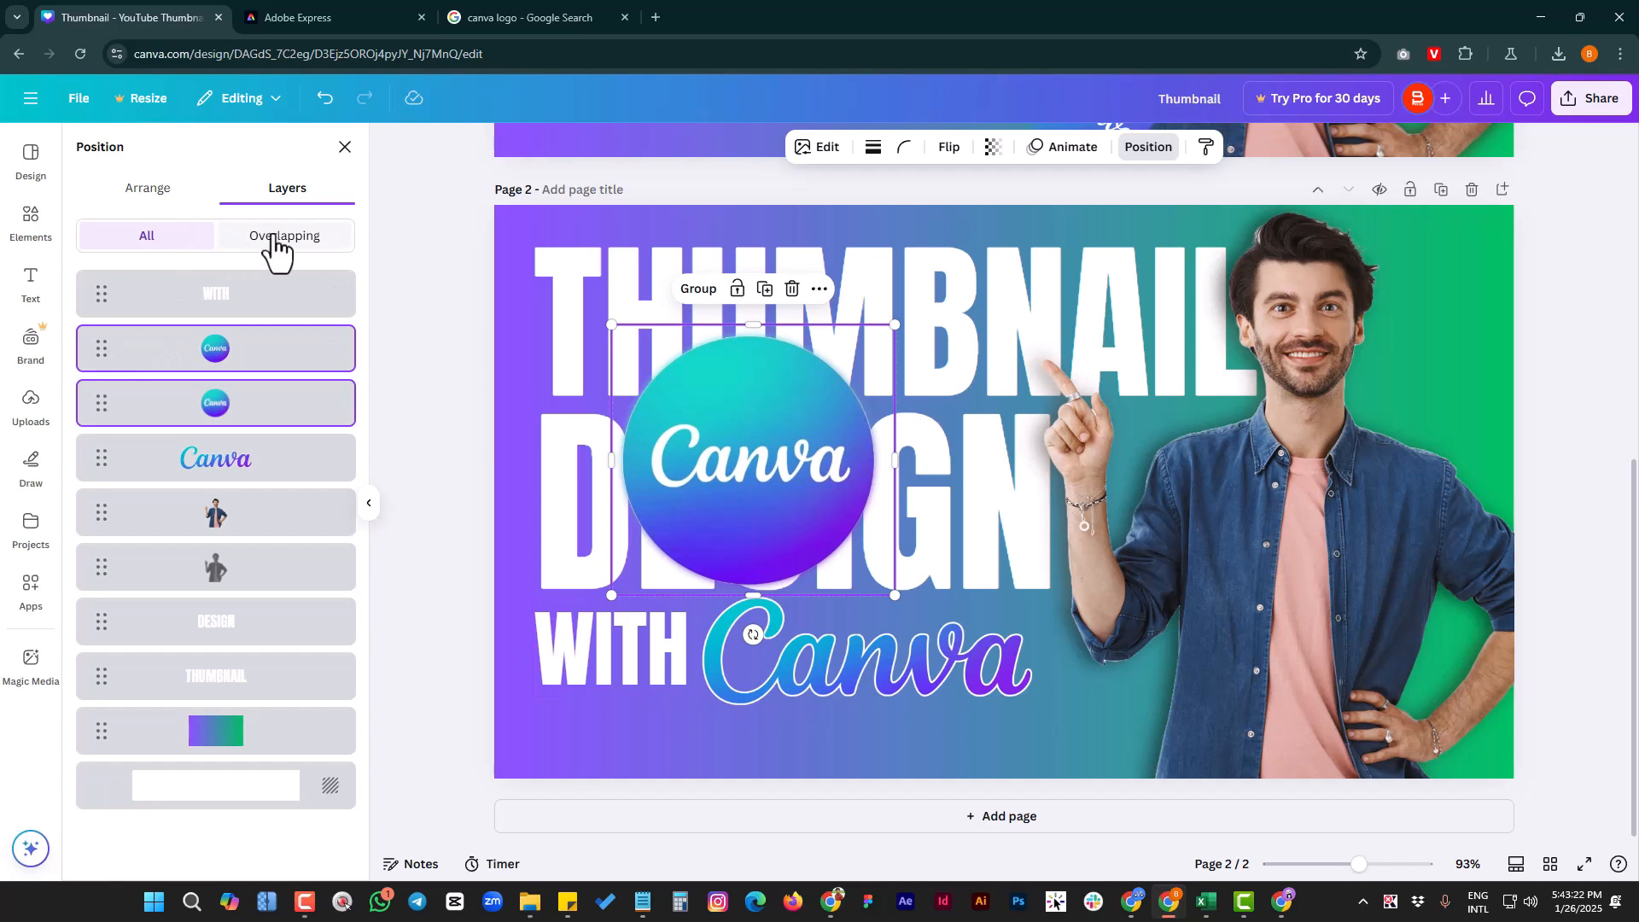
{"action": "left_click", "coordinate": [148, 192]}
{"action": "left_click", "coordinate": [284, 193]}
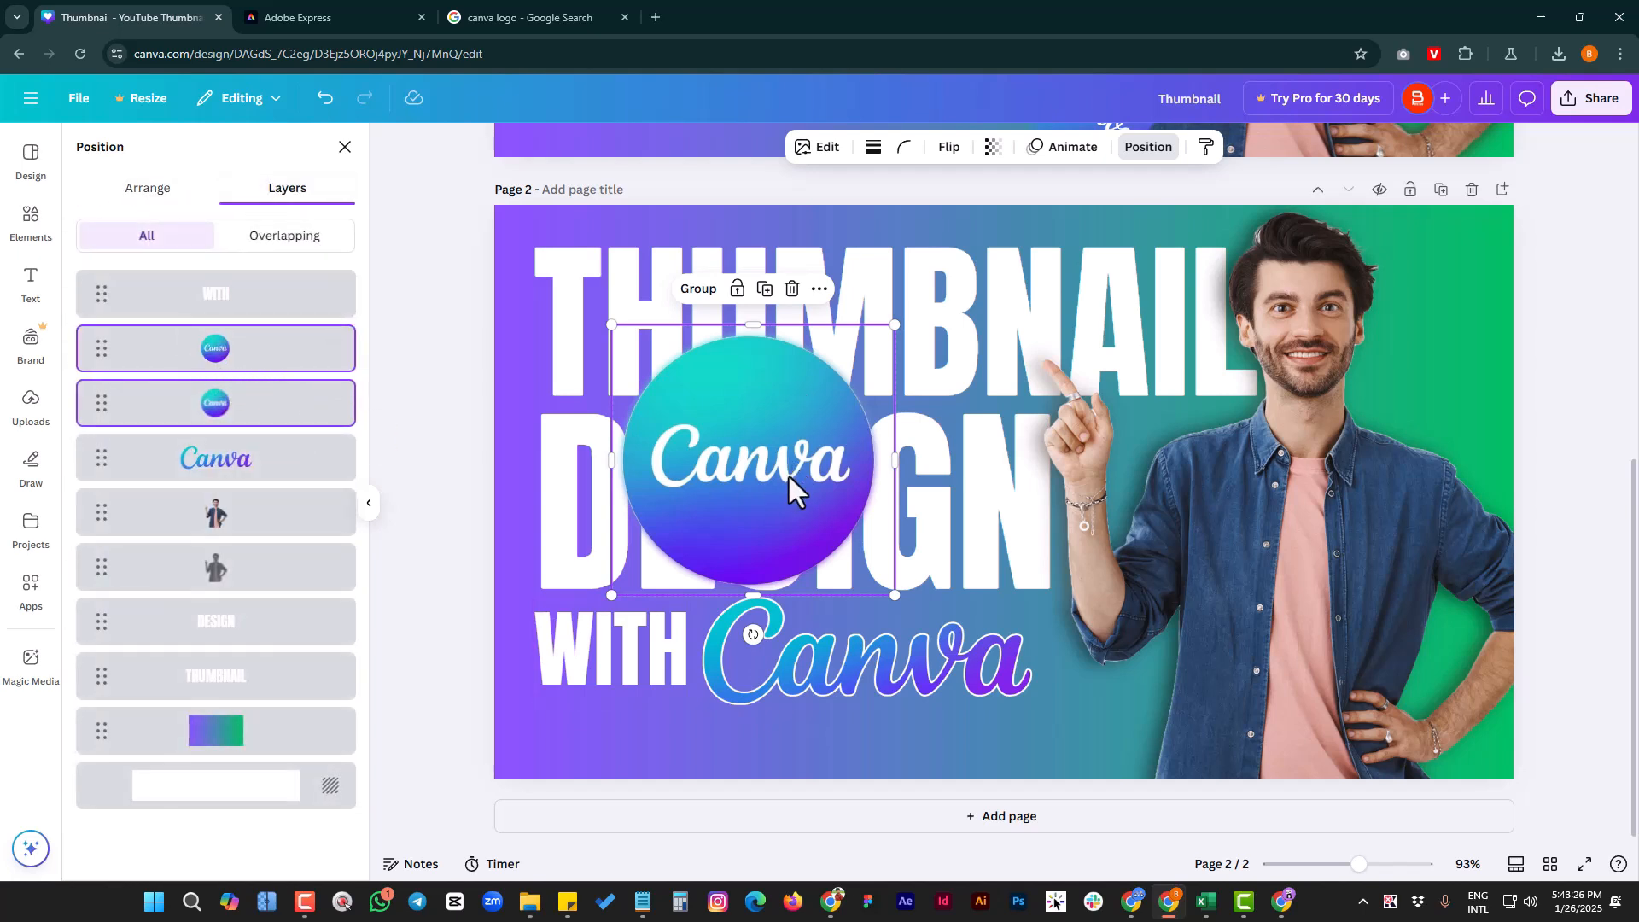
{"action": "right_click", "coordinate": [761, 437]}
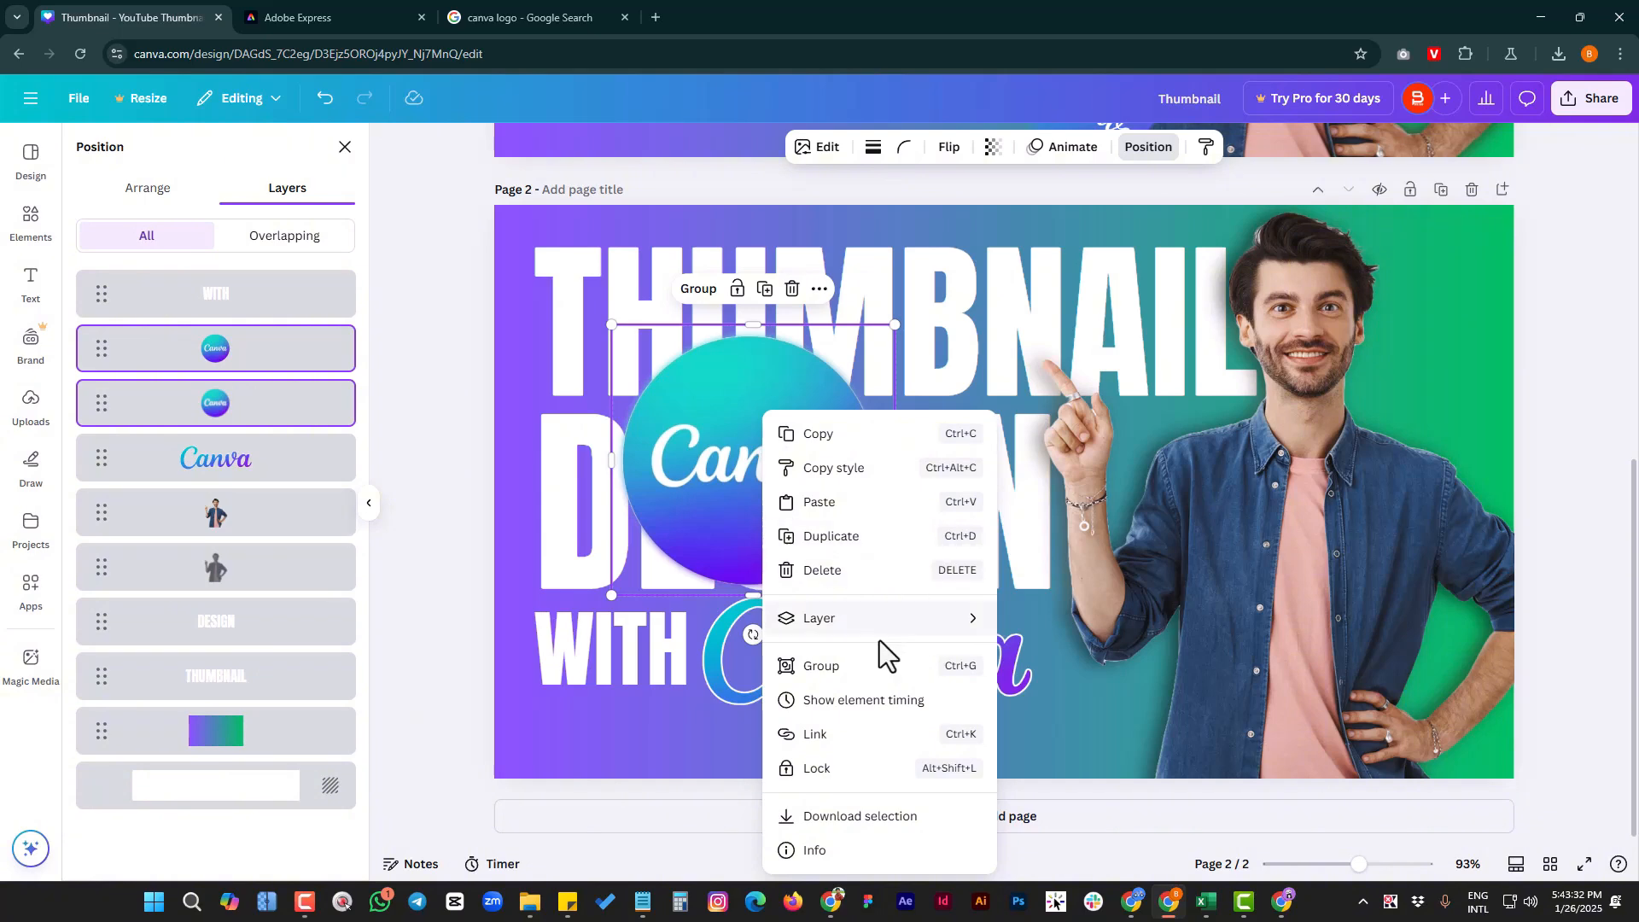
{"action": "left_click", "coordinate": [877, 667]}
- Shrink the round logo group to about half its size and place it beside the man's face, tilted counterclockwise
{"action": "left_click_drag", "start_coordinate": [774, 479], "coordinate": [889, 471]}
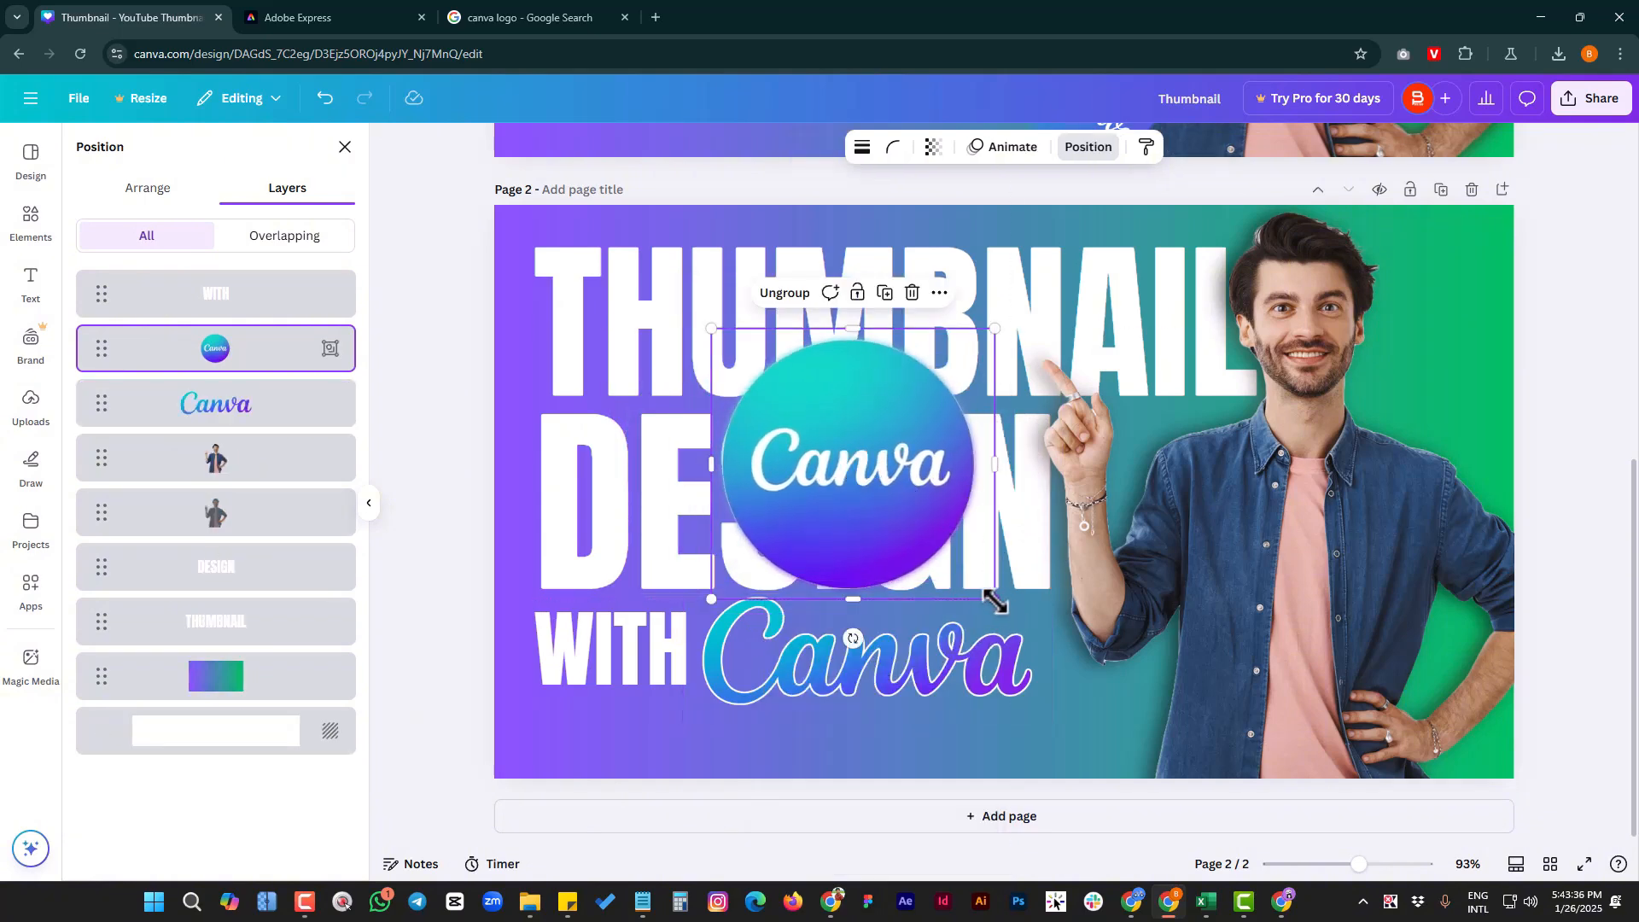
{"action": "left_click_drag", "start_coordinate": [995, 598], "coordinate": [873, 482]}
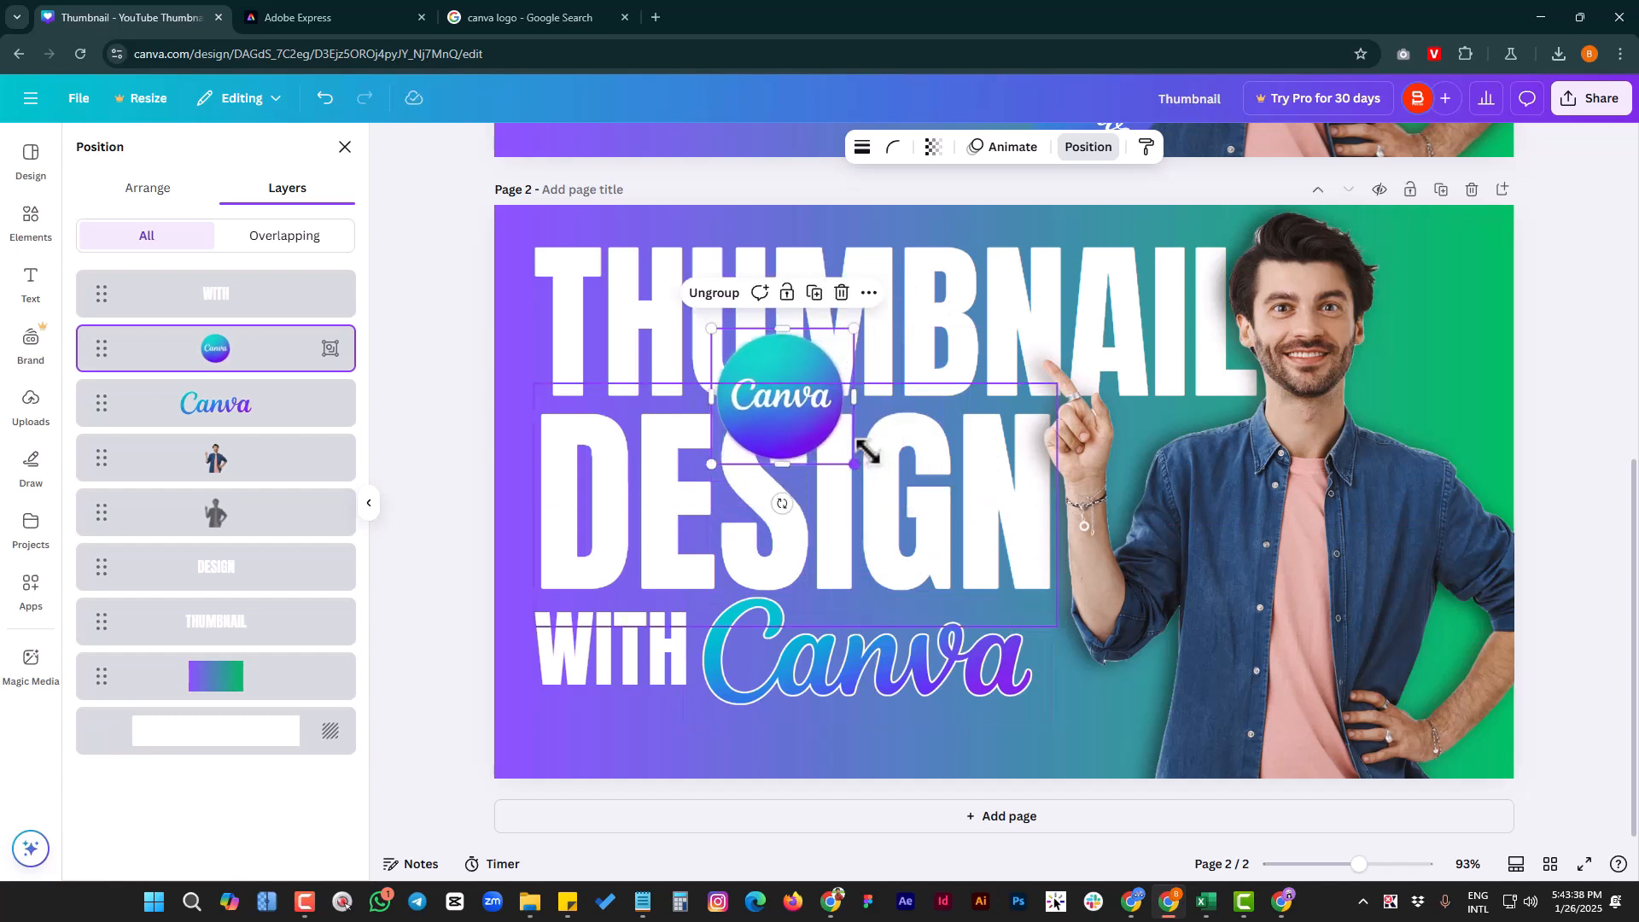
{"action": "left_click_drag", "start_coordinate": [823, 410], "coordinate": [1439, 380]}
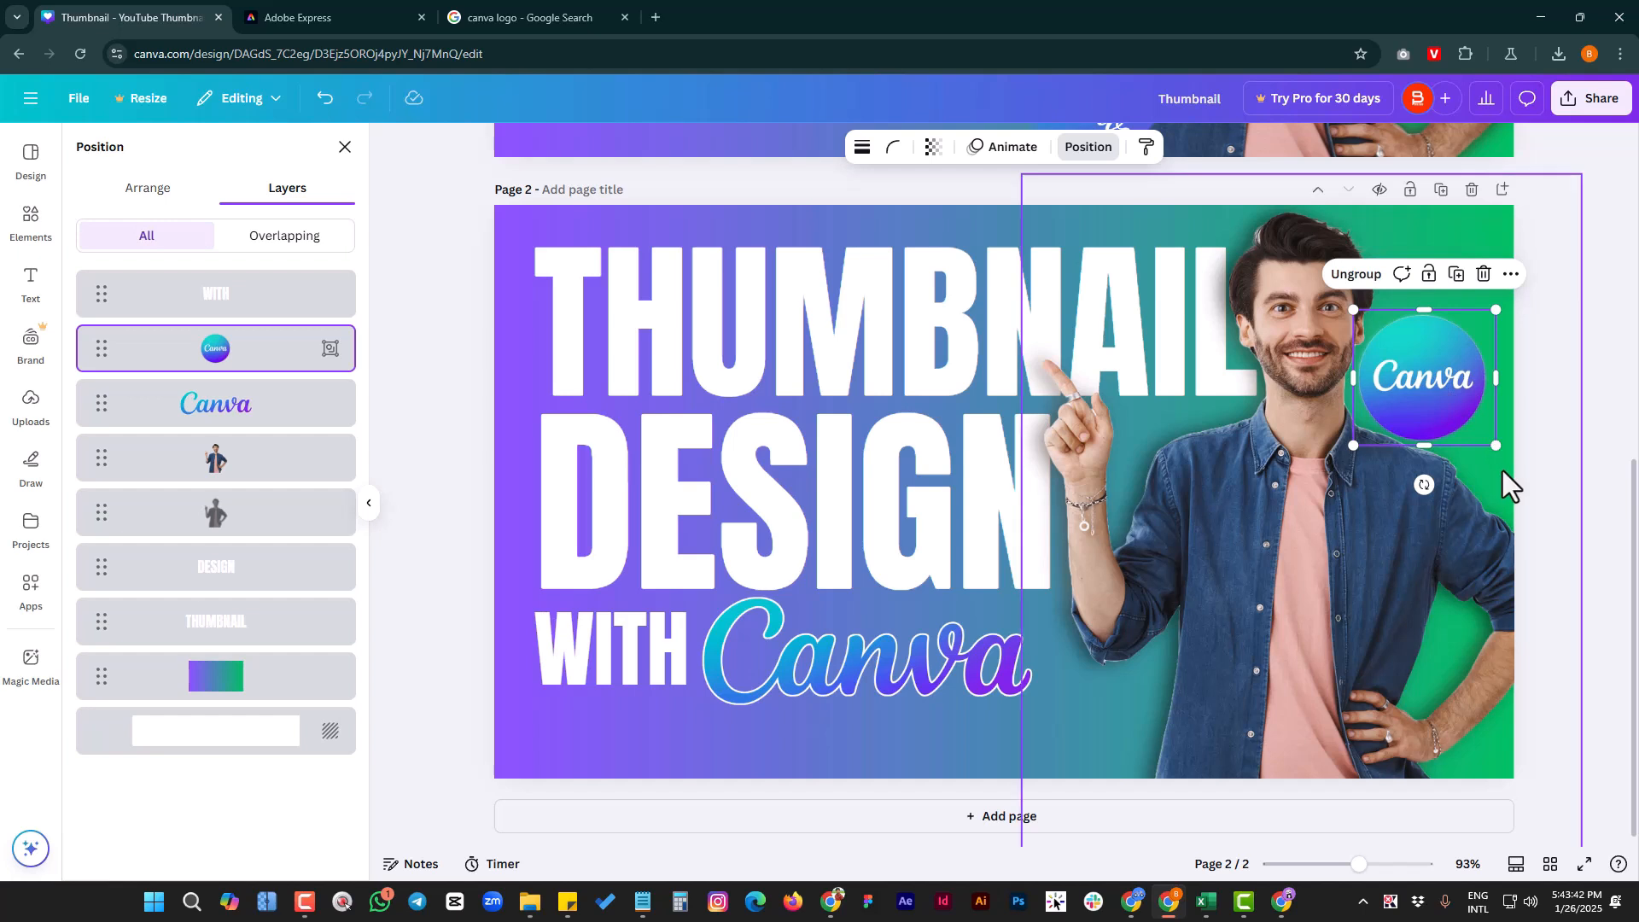
{"action": "left_click_drag", "start_coordinate": [1424, 485], "coordinate": [1470, 474]}
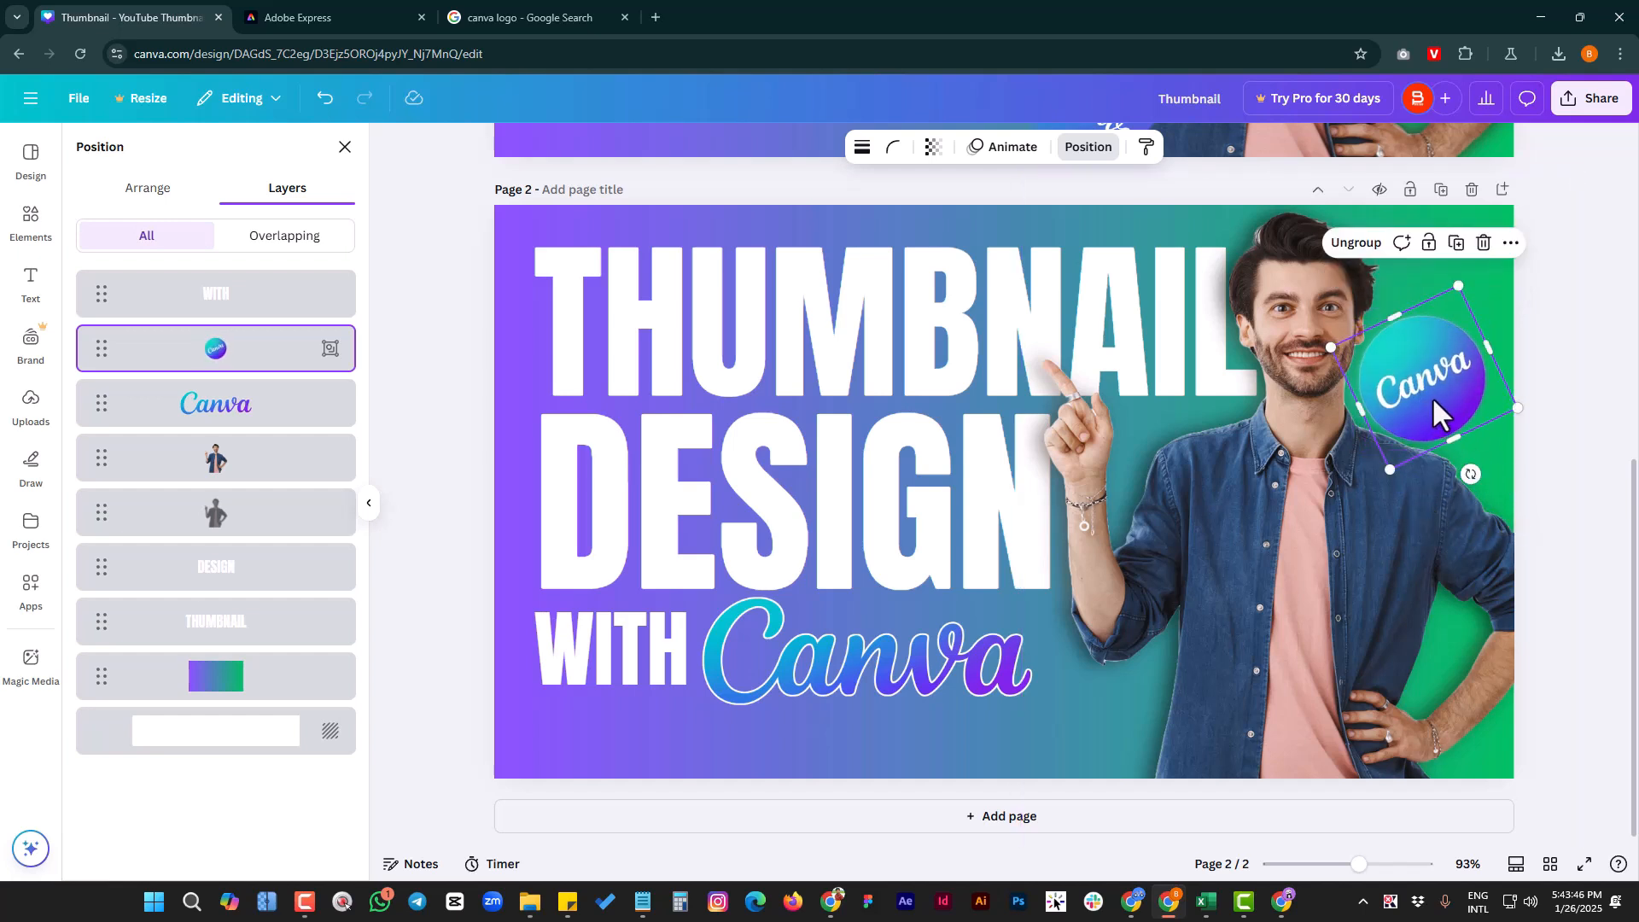
- Place a copy of the round logo group under the man's raised elbow at the page's lower edge, tilted clockwise
{"action": "left_click_drag", "start_coordinate": [1432, 396], "coordinate": [1134, 731]}
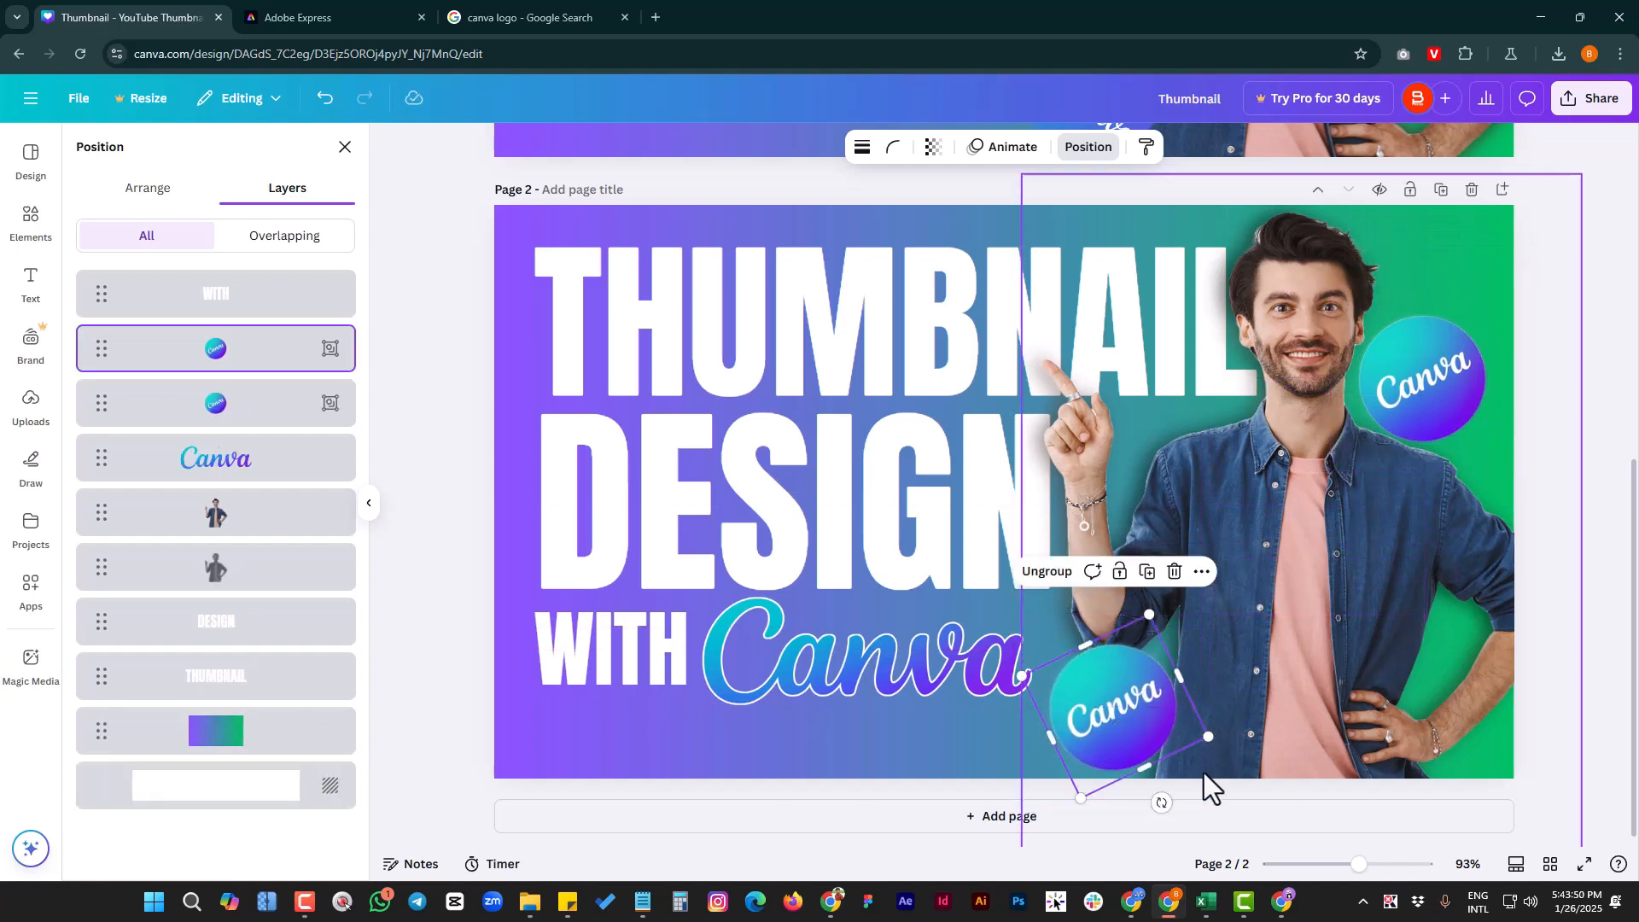
{"action": "left_click_drag", "start_coordinate": [1161, 803], "coordinate": [1072, 771]}
{"action": "left_click_drag", "start_coordinate": [1113, 704], "coordinate": [1133, 705]}
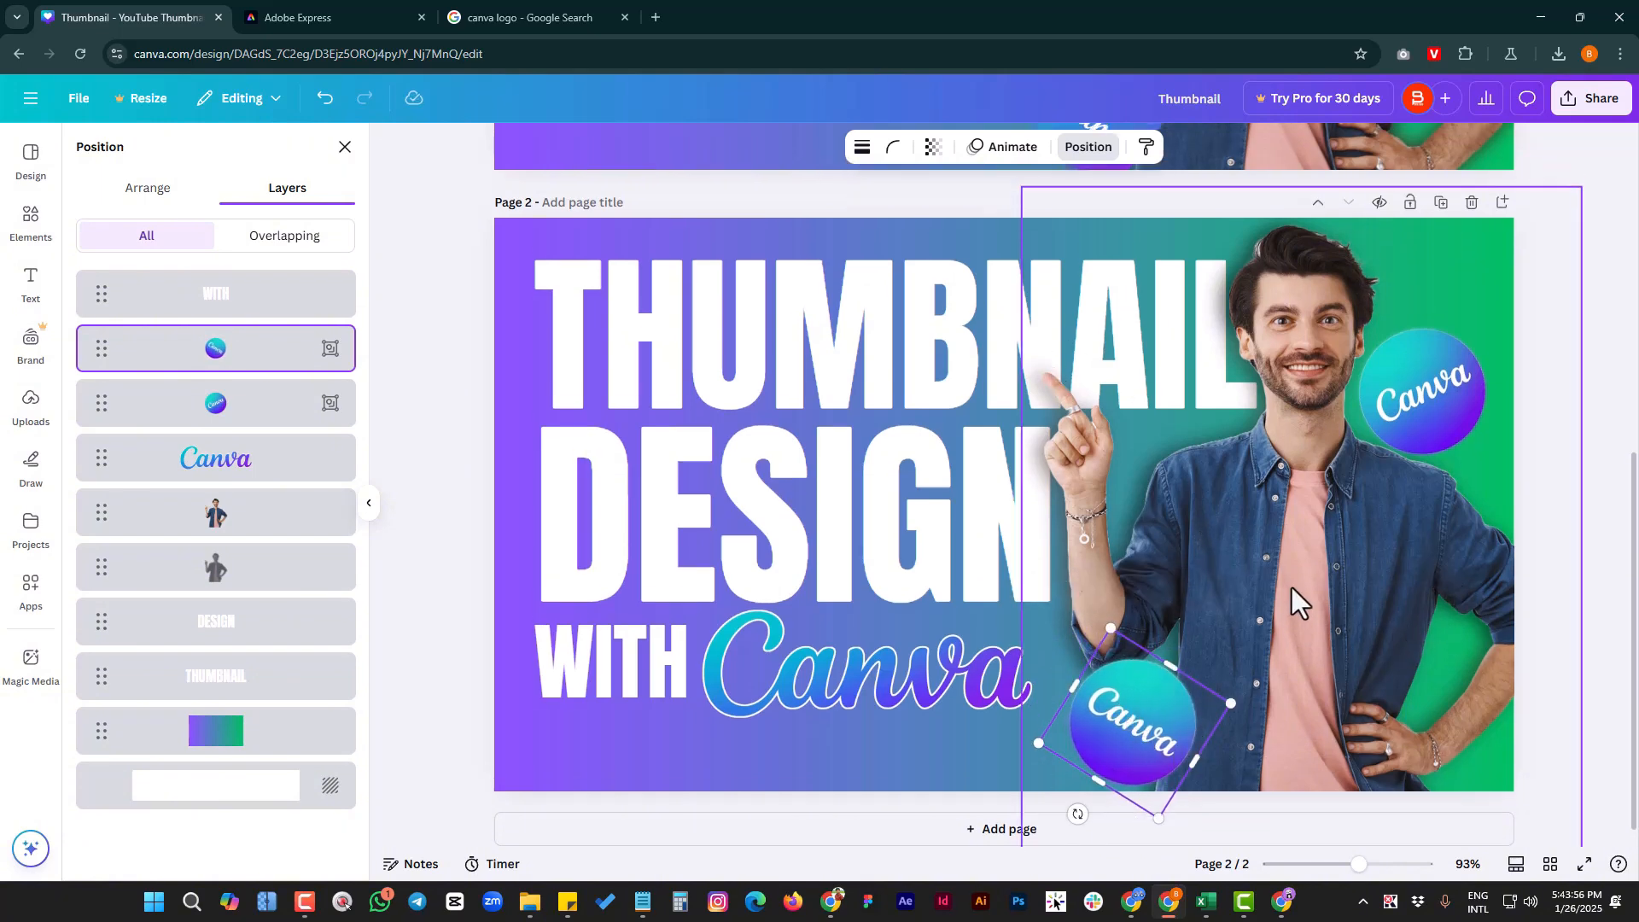
{"action": "scroll", "coordinate": [1292, 587], "scroll_direction": "up", "scroll_amount": 3}
{"action": "scroll", "coordinate": [1324, 550], "scroll_direction": "down", "scroll_amount": 3}
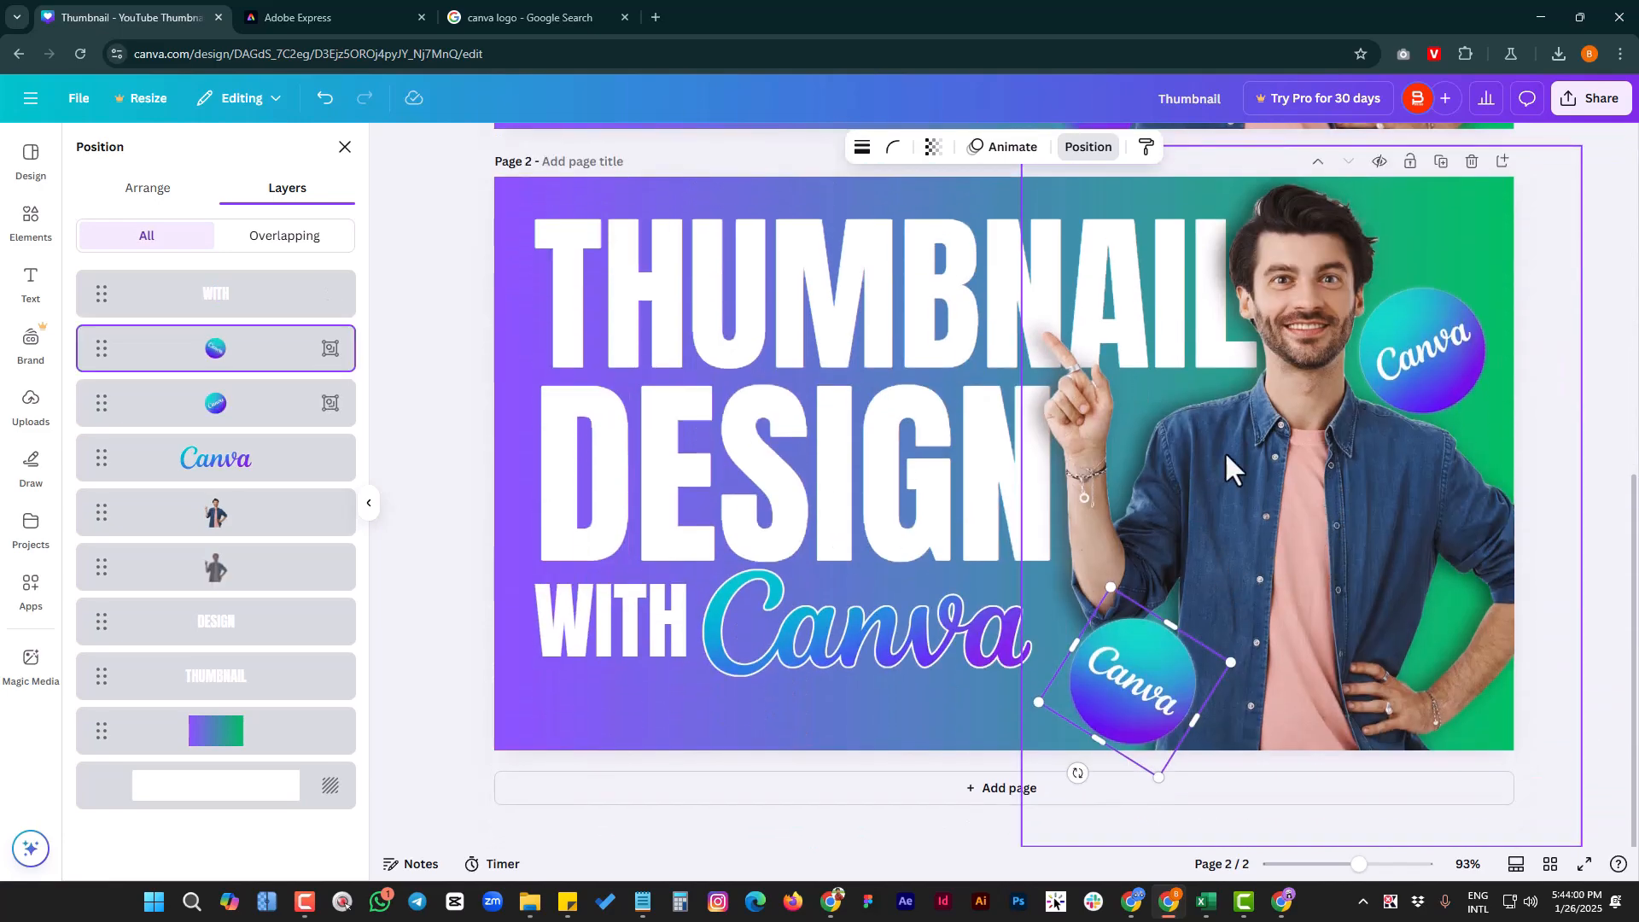
{"action": "scroll", "coordinate": [1226, 468], "scroll_direction": "up", "scroll_amount": 2}
{"action": "scroll", "coordinate": [1257, 514], "scroll_direction": "down", "scroll_amount": 2}
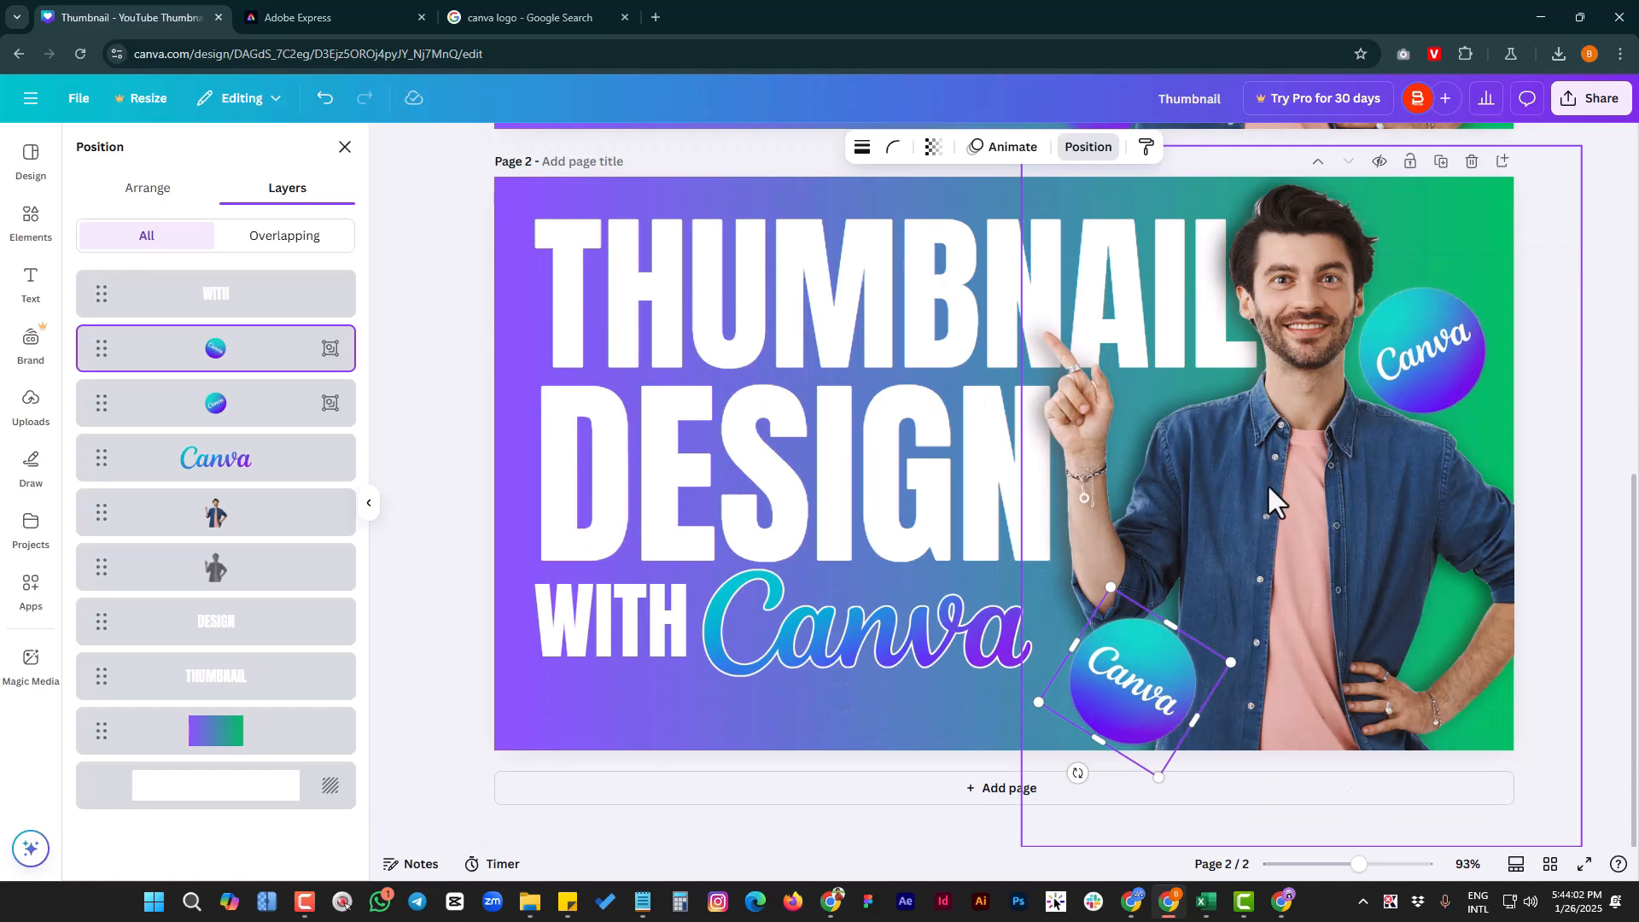